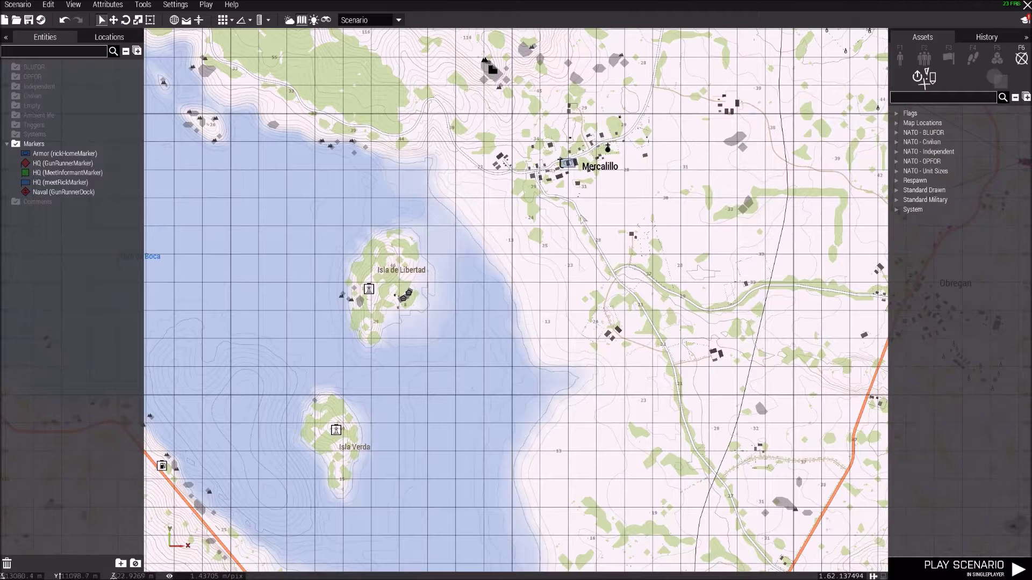
Step: Examine the map around Mercalillo, including the nearby islands, roads, towns and existing scenario markers
right_click_drag(633, 222, 621, 301)
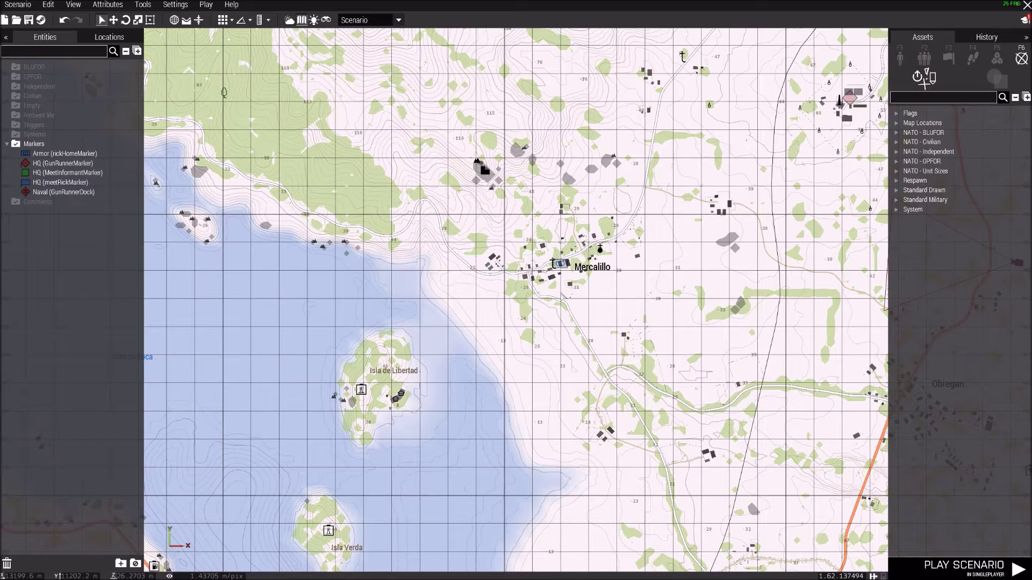
scroll(562, 295, "up", 4)
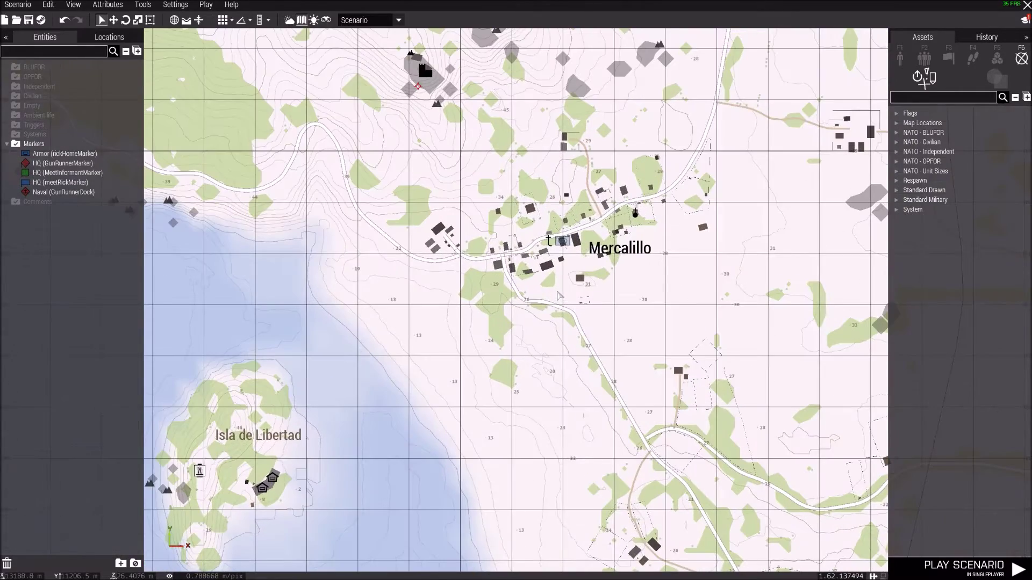
scroll(553, 301, "down", 9)
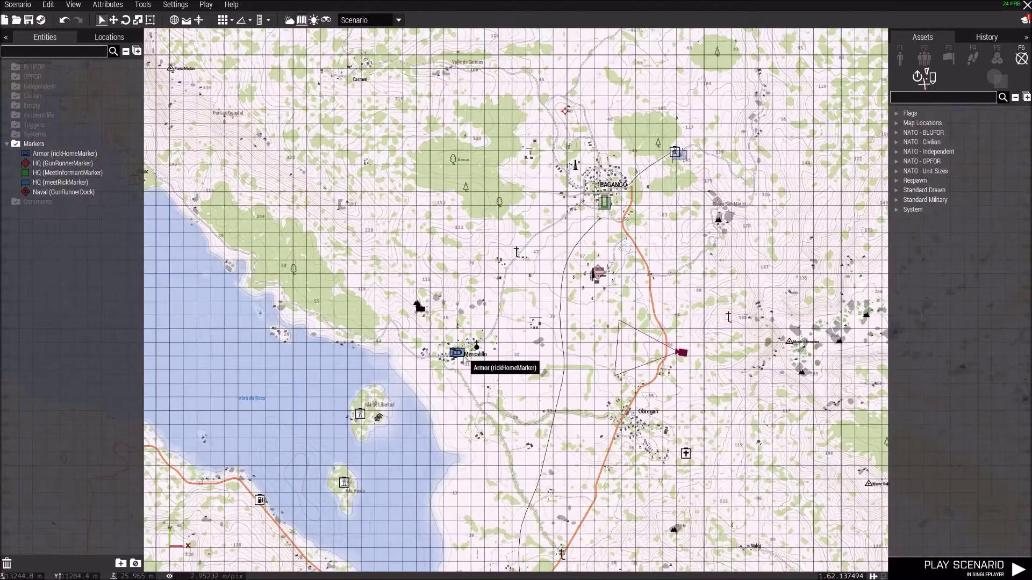
right_click_drag(505, 416, 527, 343)
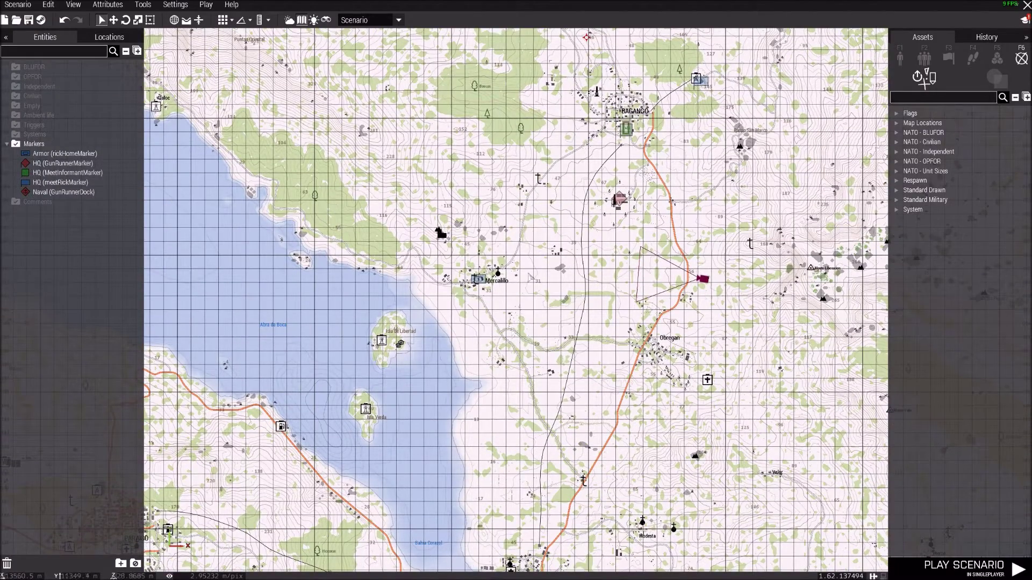
right_click_drag(483, 471, 490, 386)
right_click_drag(595, 185, 594, 242)
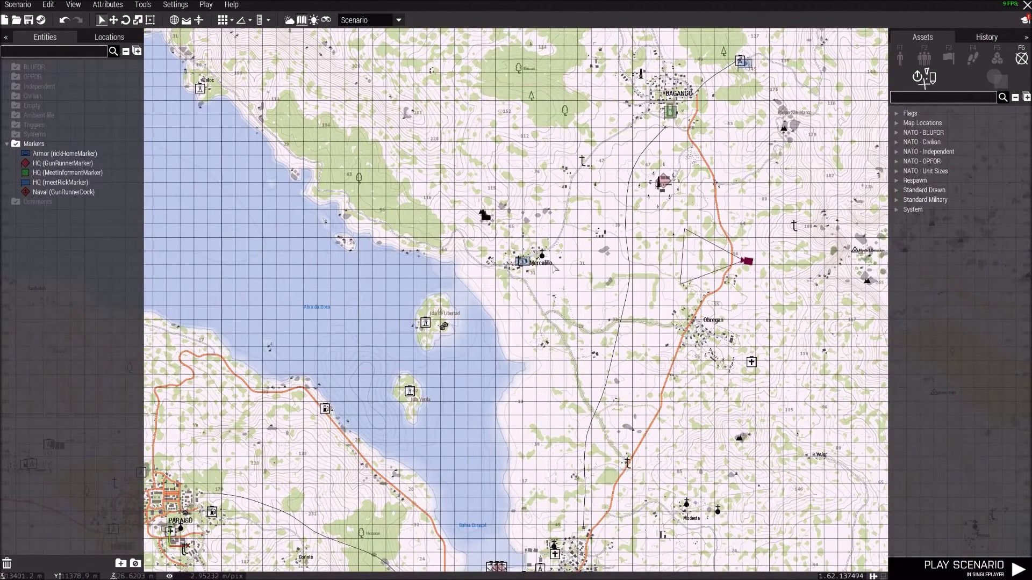
scroll(555, 267, "up", 5)
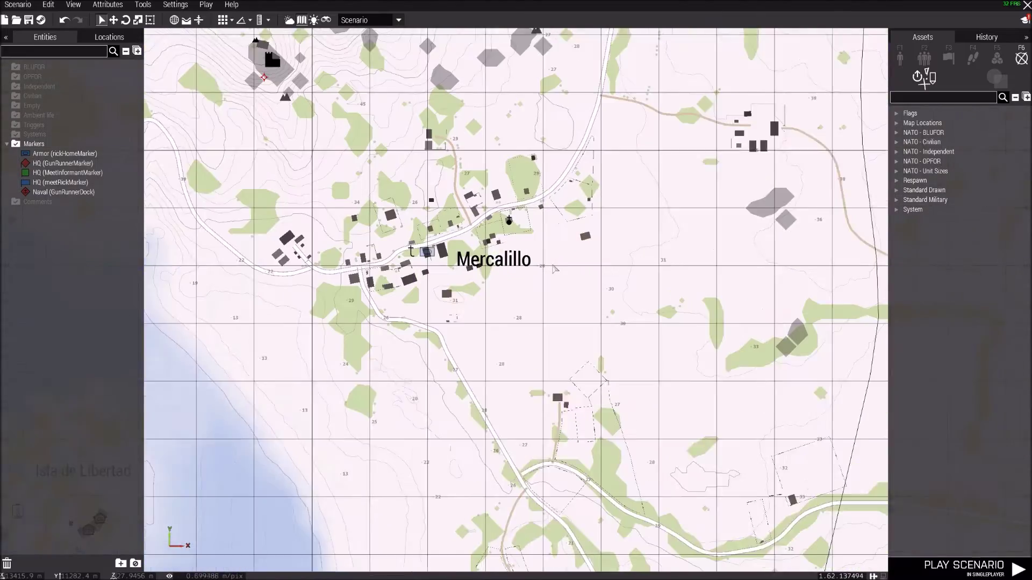
scroll(504, 299, "down", 2)
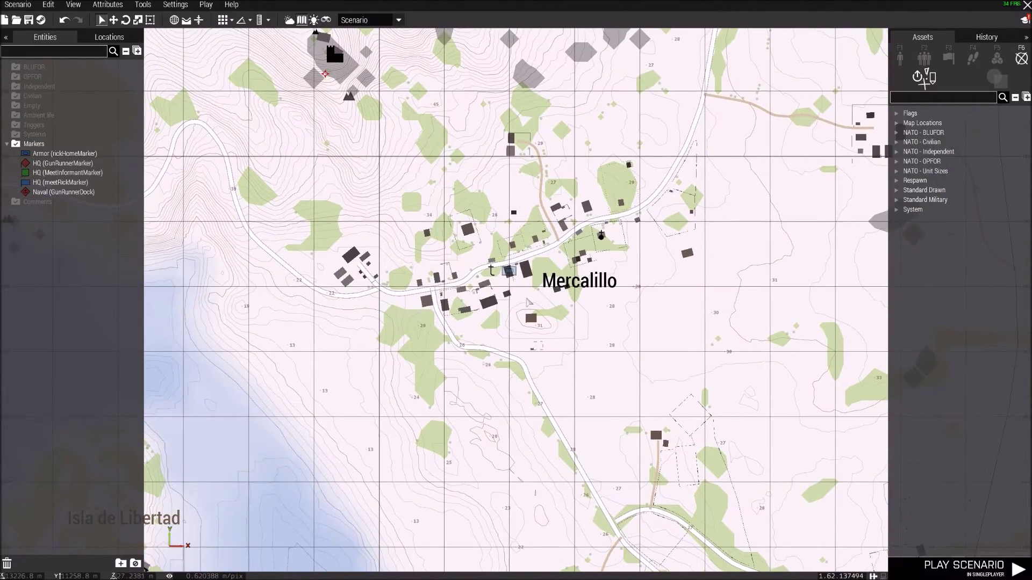
scroll(528, 302, "down", 3)
scroll(529, 302, "up", 1)
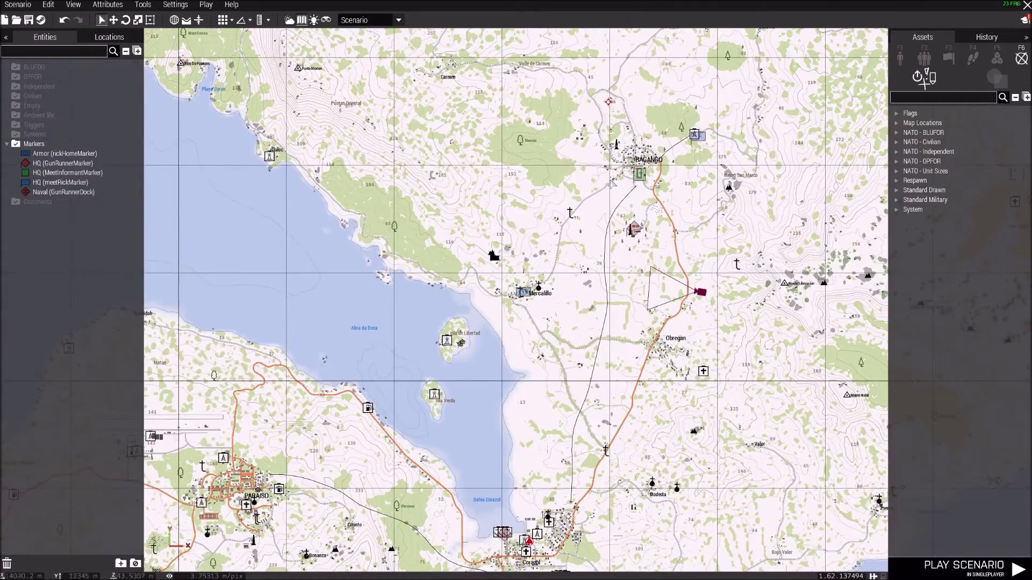
Step: Inspect the house at the rickHomeMarker in Mercalillo in the 3D view, up close at its front entrance
scroll(537, 285, "up", 8)
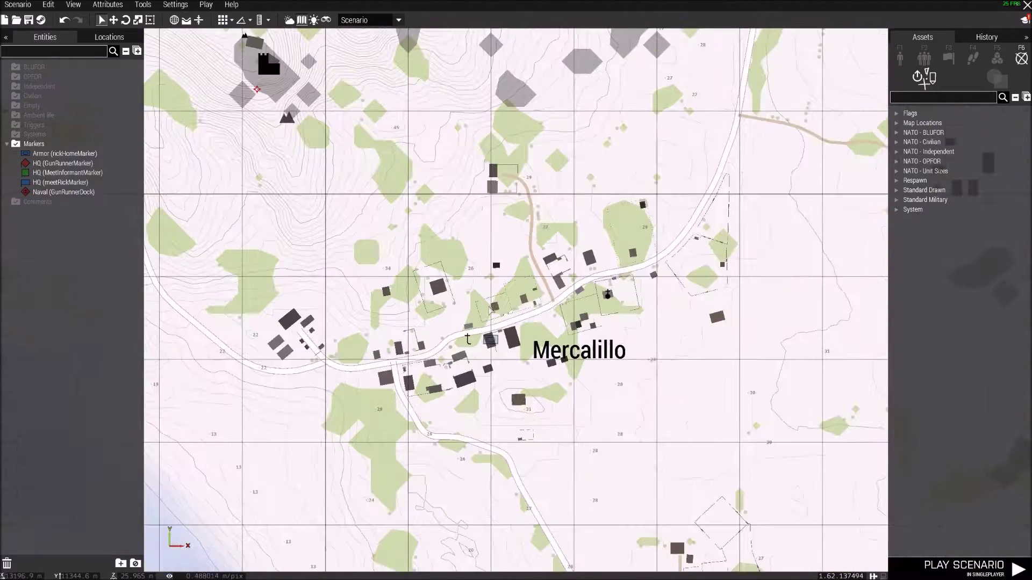
right_click_drag(519, 318, 551, 220)
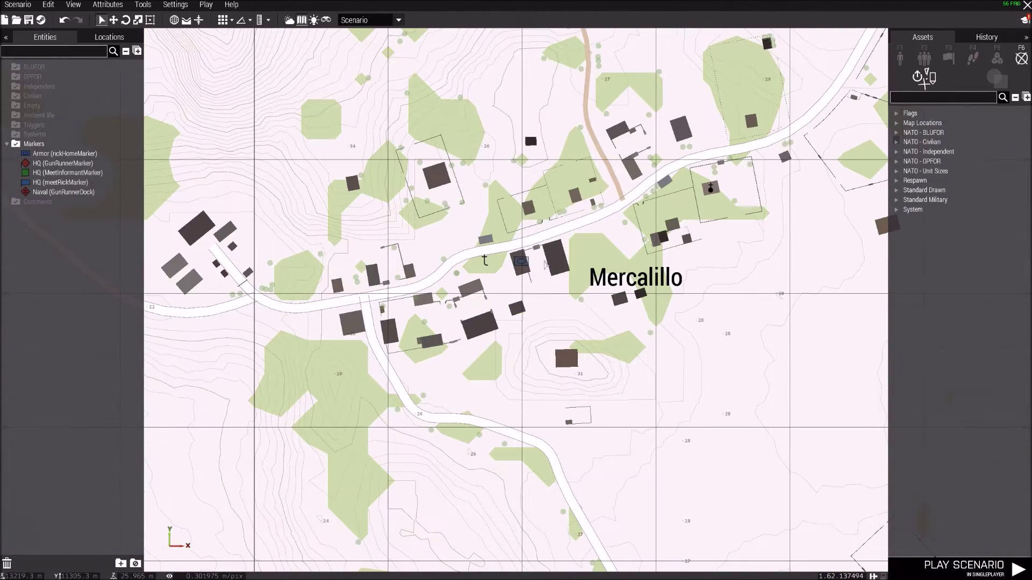
right_click(513, 276)
left_click(566, 333)
key("m")
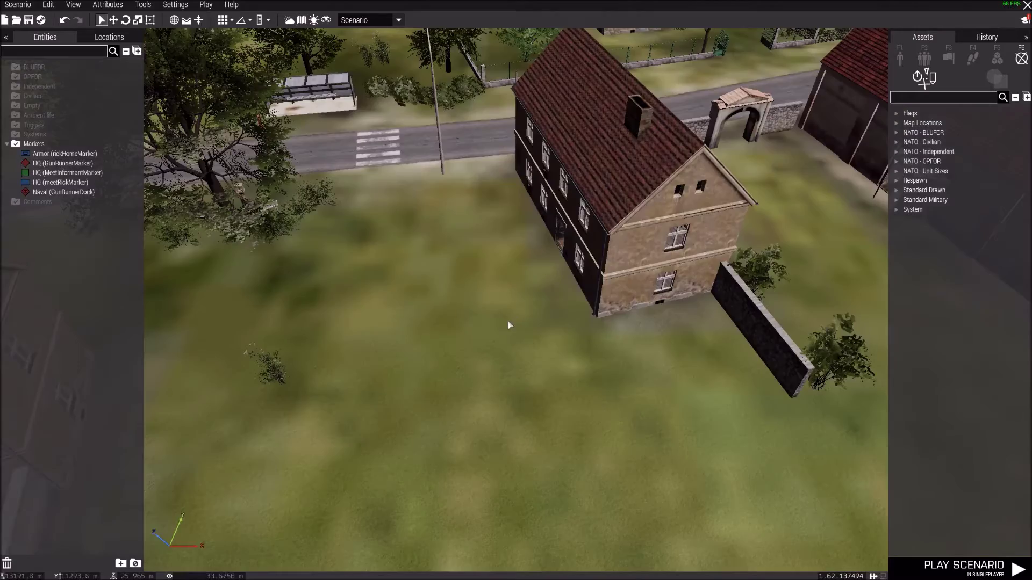
scroll(601, 296, "down", 5)
right_click_drag(601, 296, 526, 290)
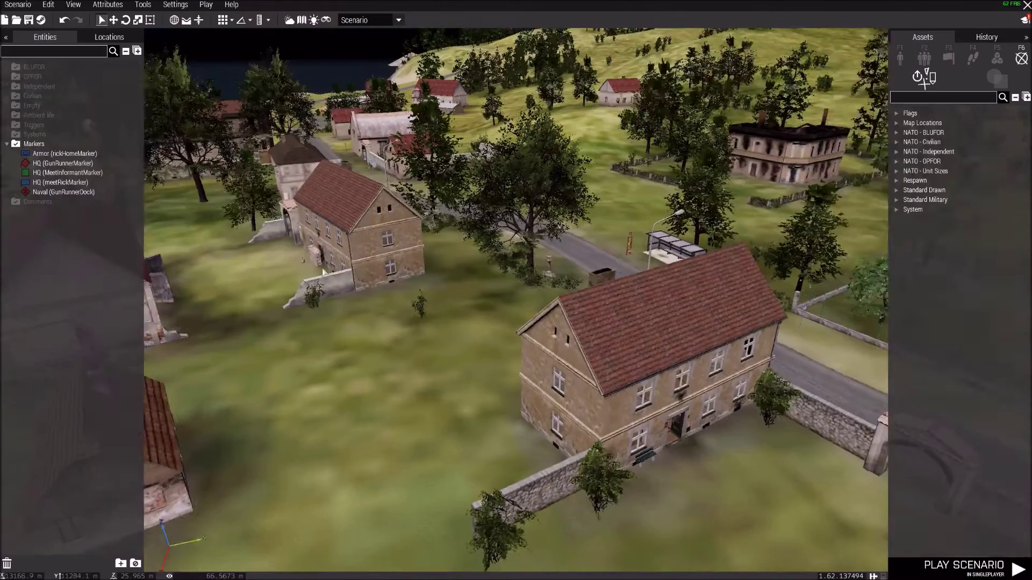
scroll(405, 299, "down", 3)
right_click_drag(405, 299, 549, 301)
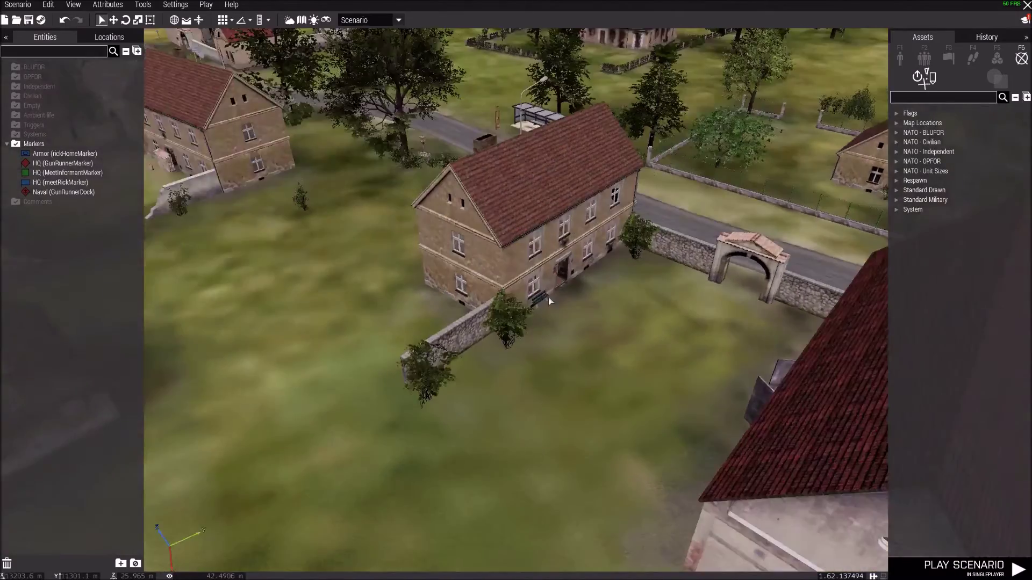
scroll(549, 301, "up", 8)
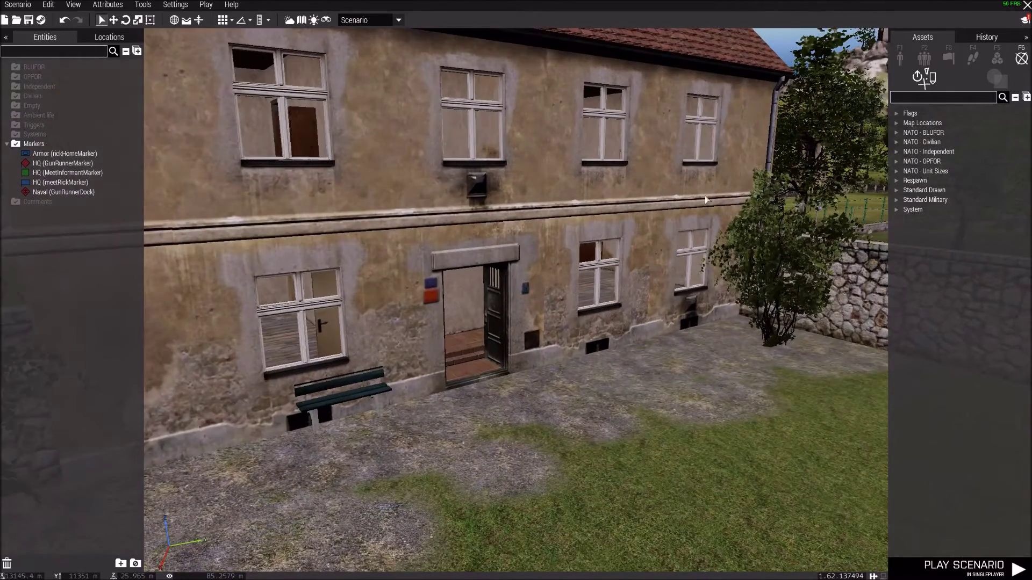
Step: Place a civilian Beggar unit on the grass in front of the house's entrance
left_click(902, 58)
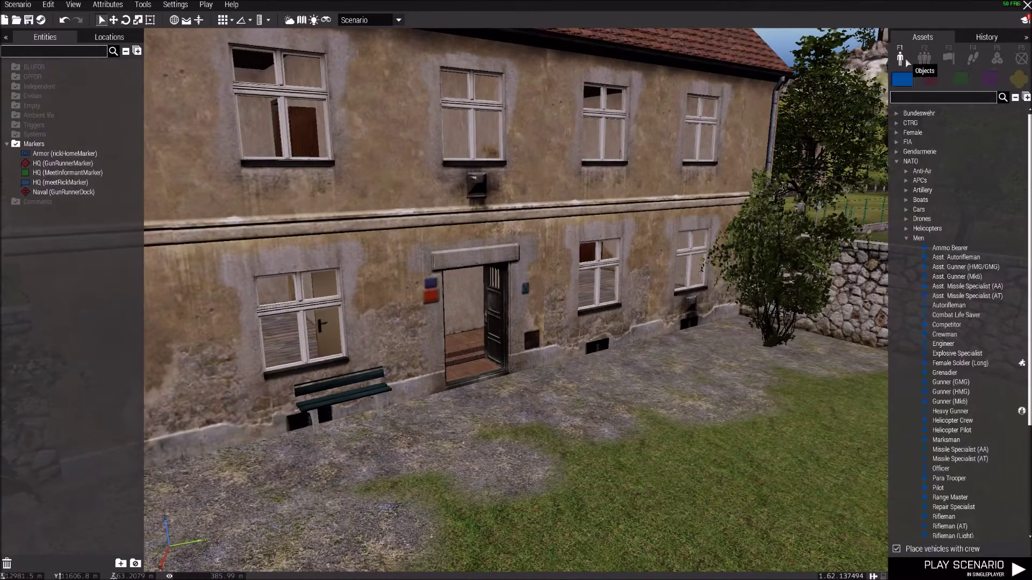
left_click(987, 81)
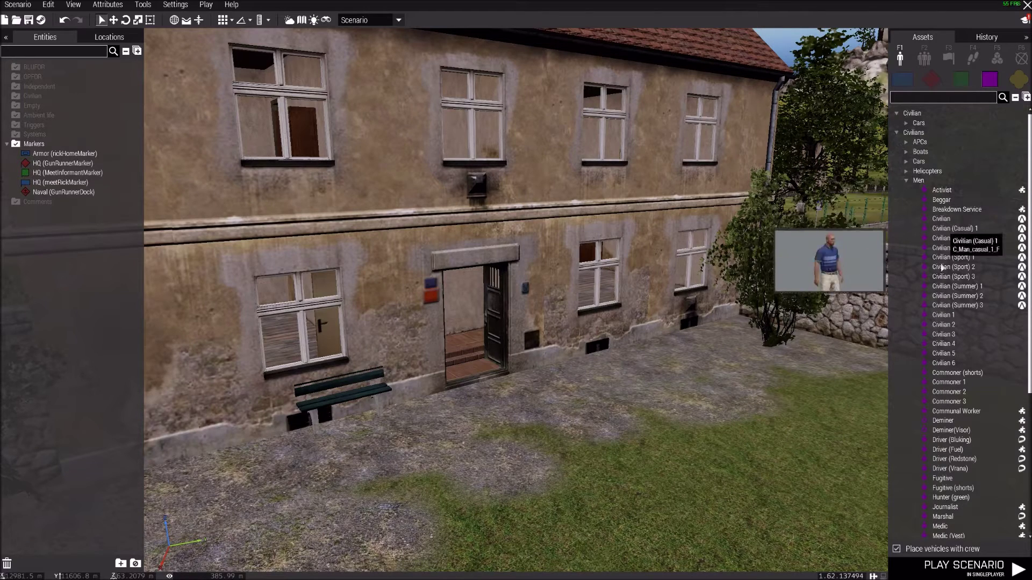
scroll(942, 357, "down", 2)
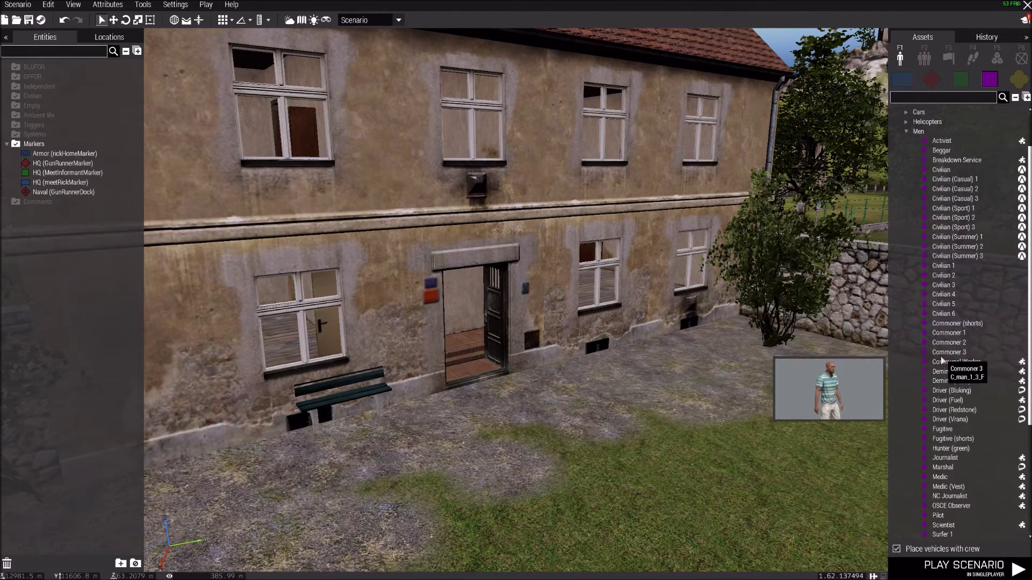
scroll(942, 359, "down", 3)
scroll(940, 359, "down", 1)
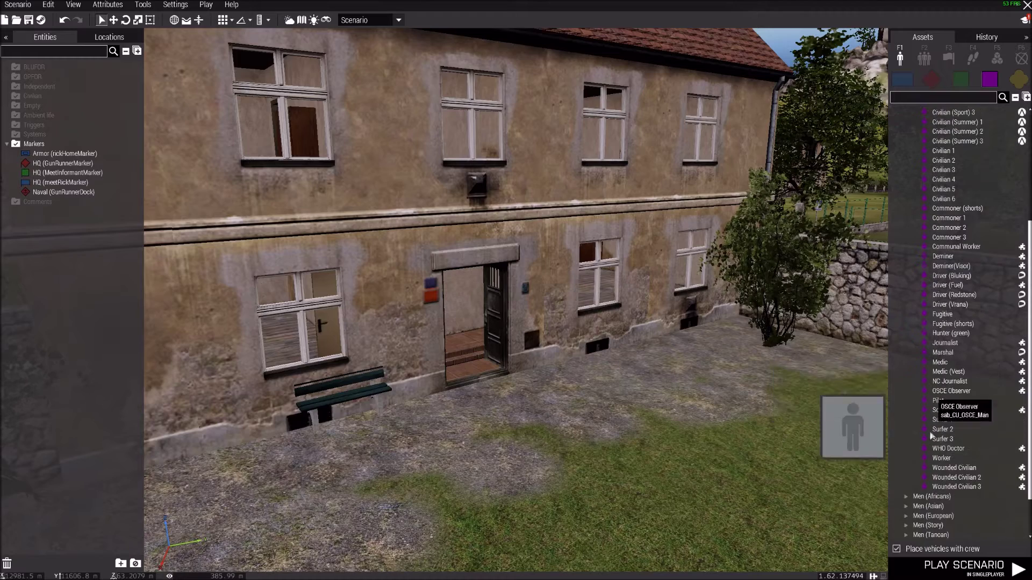
scroll(935, 258, "up", 6)
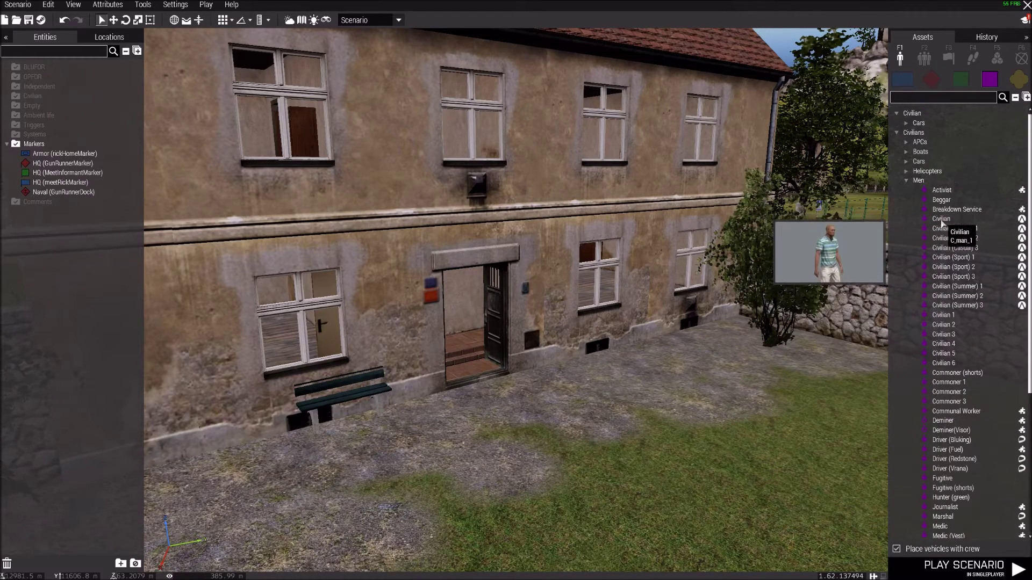
left_click(941, 200)
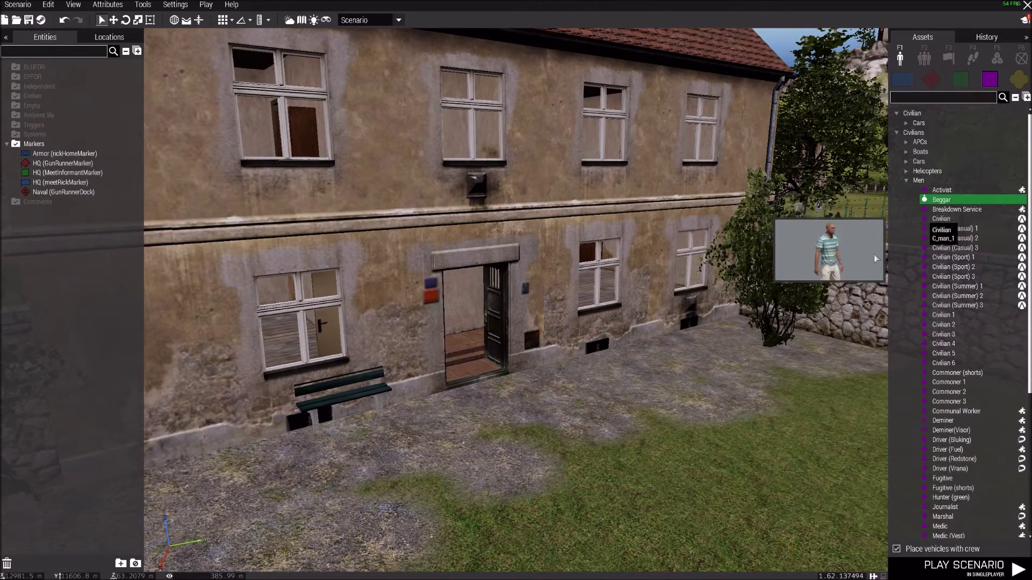
scroll(608, 435, "down", 3)
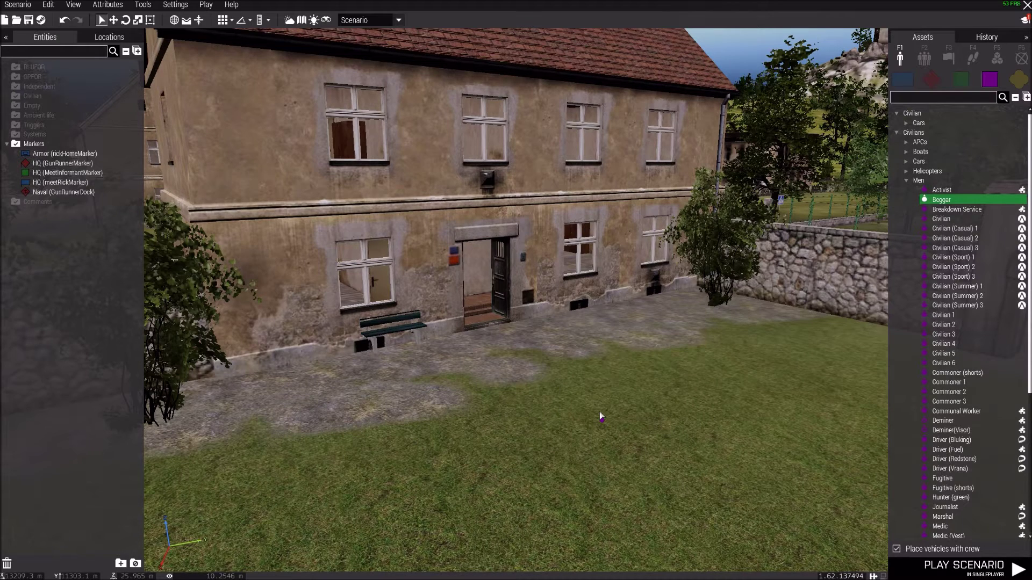
left_click(600, 413)
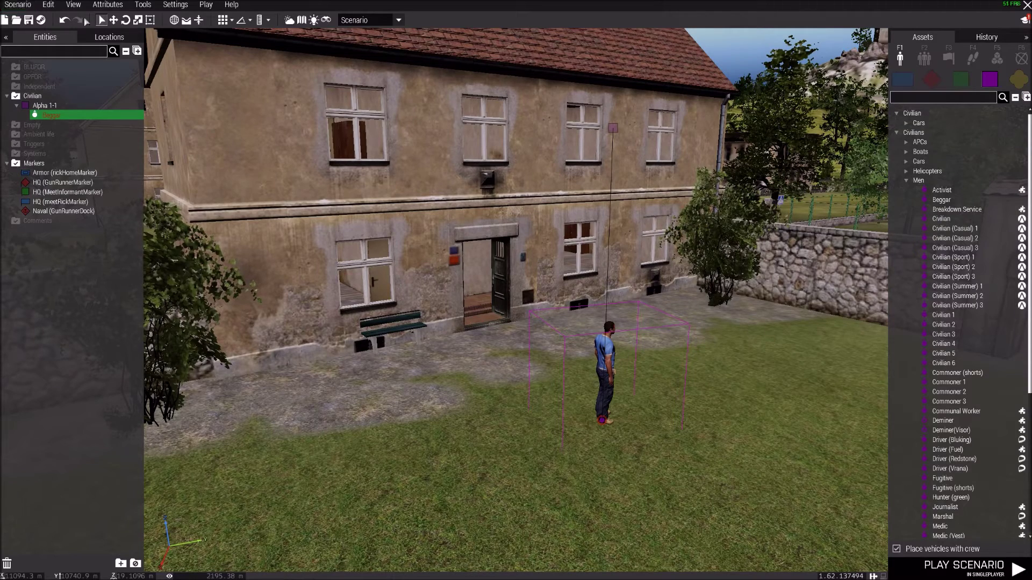
Step: Set the auto-save interval to 5 min in the editor preferences and accept the settings
left_click(141, 6)
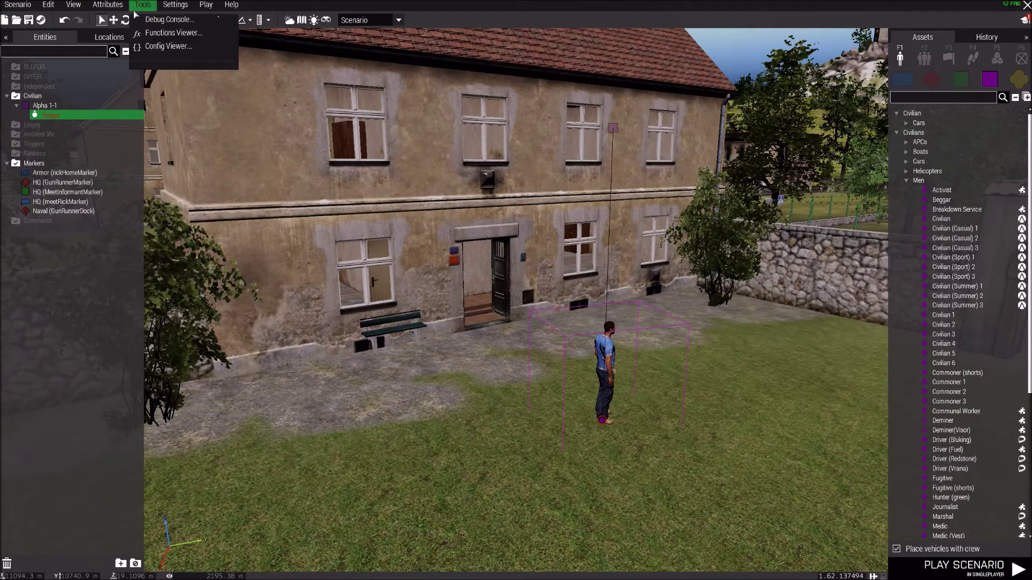
mouse_move(120, 9)
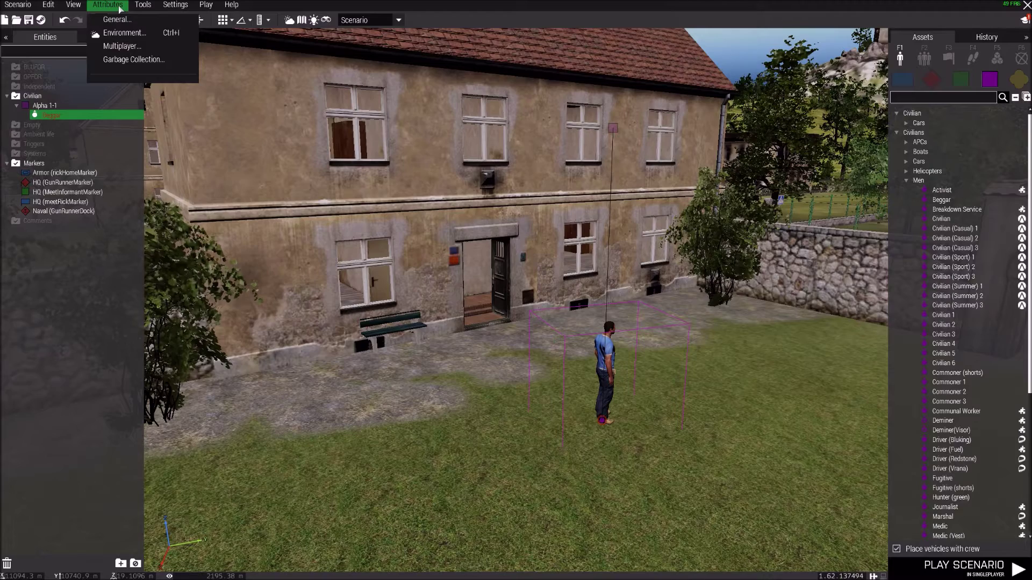
mouse_move(87, 7)
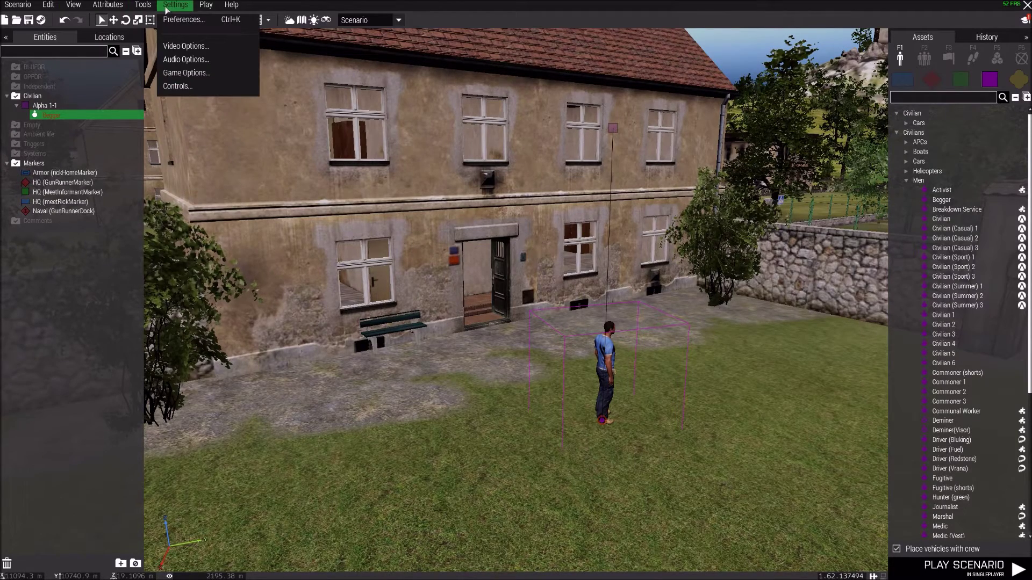
left_click(168, 20)
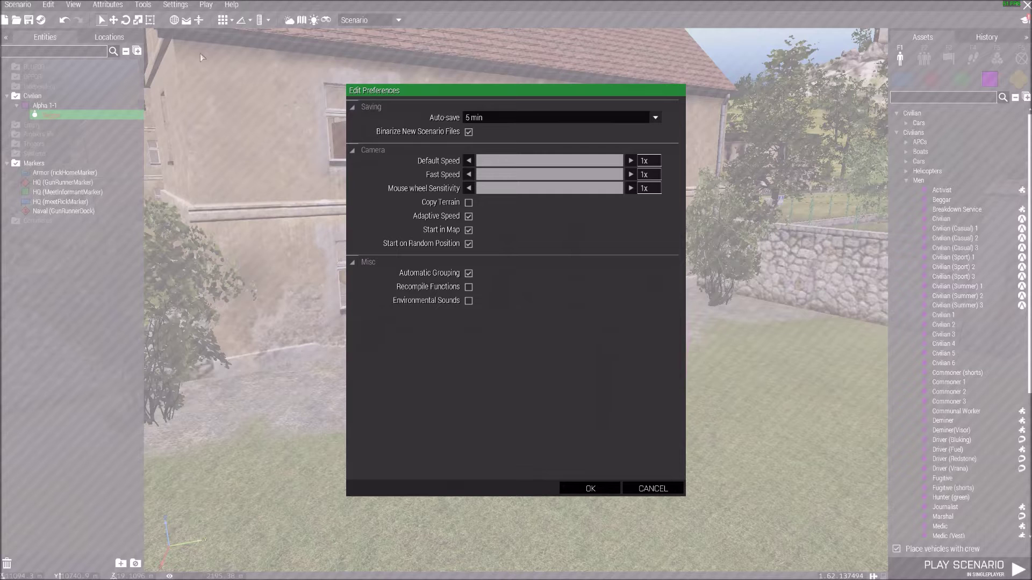
left_click(529, 120)
left_click(520, 138)
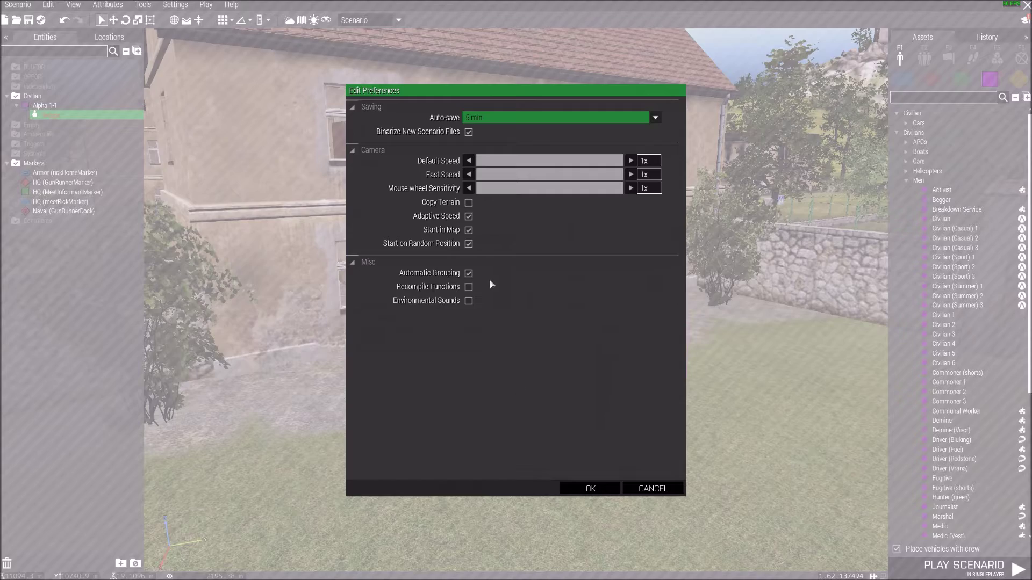
left_click(576, 484)
Step: Edit the Beggar's attributes and set its variable name to the character's first name in lowercase
mouse_move(623, 444)
right_mouse_down()
mouse_move(709, 426)
mouse_move(763, 400)
mouse_move(674, 406)
mouse_move(617, 448)
mouse_move(566, 531)
right_mouse_up()
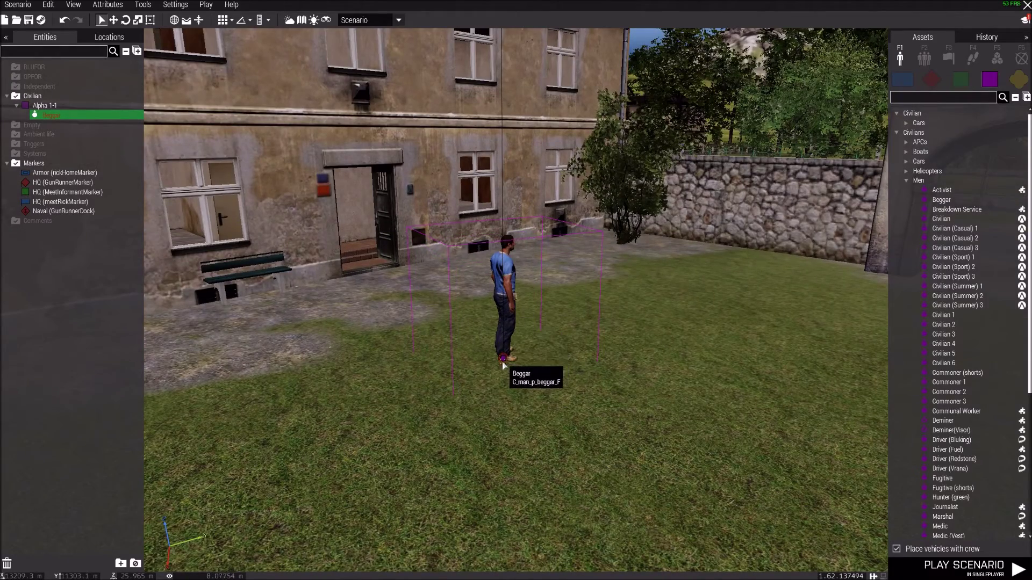
right_click_drag(526, 153, 522, 153)
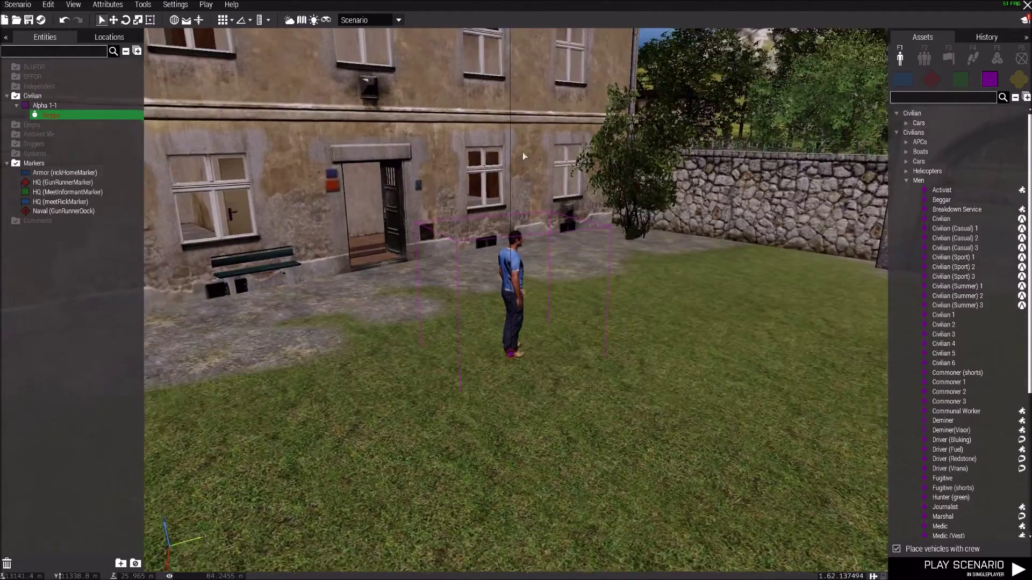
scroll(523, 152, "down", 3)
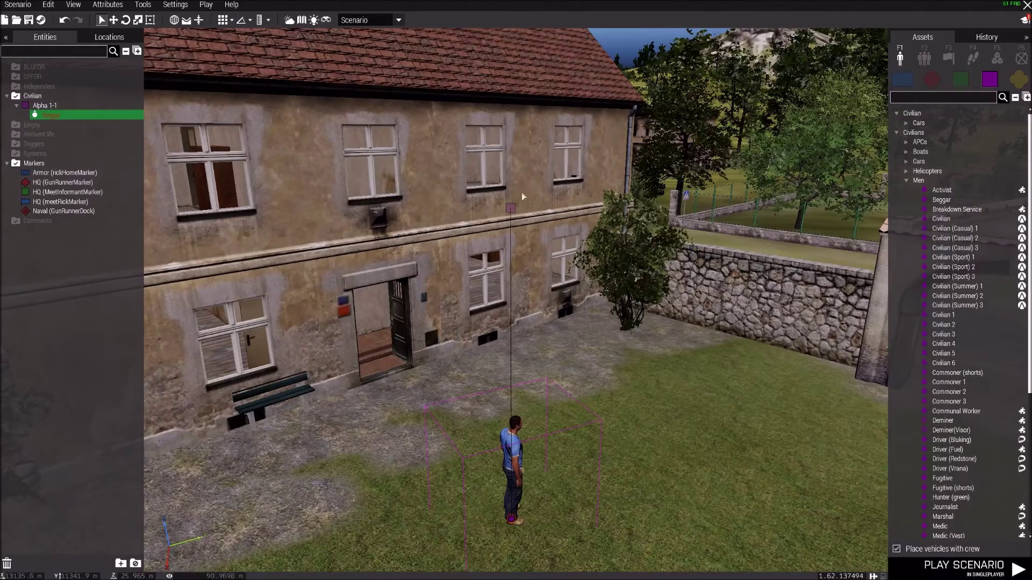
double_click(512, 519)
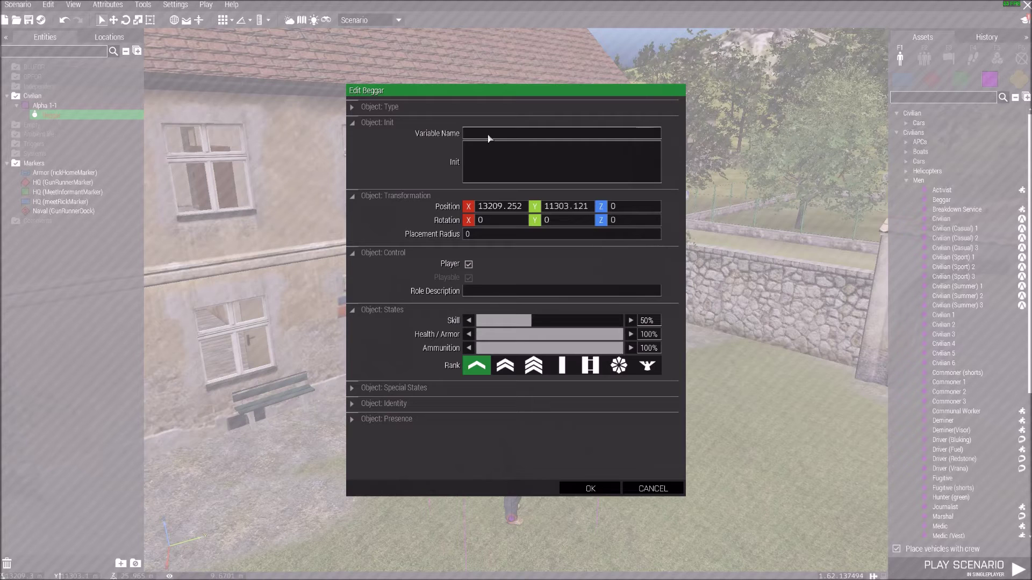
type("james")
key("BackSpace")
key("BackSpace")
key("BackSpace")
type("ajames")
left_click_drag(484, 135, 432, 134)
left_click(504, 138)
Step: Enter the character's full name in the Beggar's identity settings and set the face to Gikas
left_click(350, 422)
left_click(351, 423)
left_click(353, 406)
left_click_drag(517, 414, 425, 326)
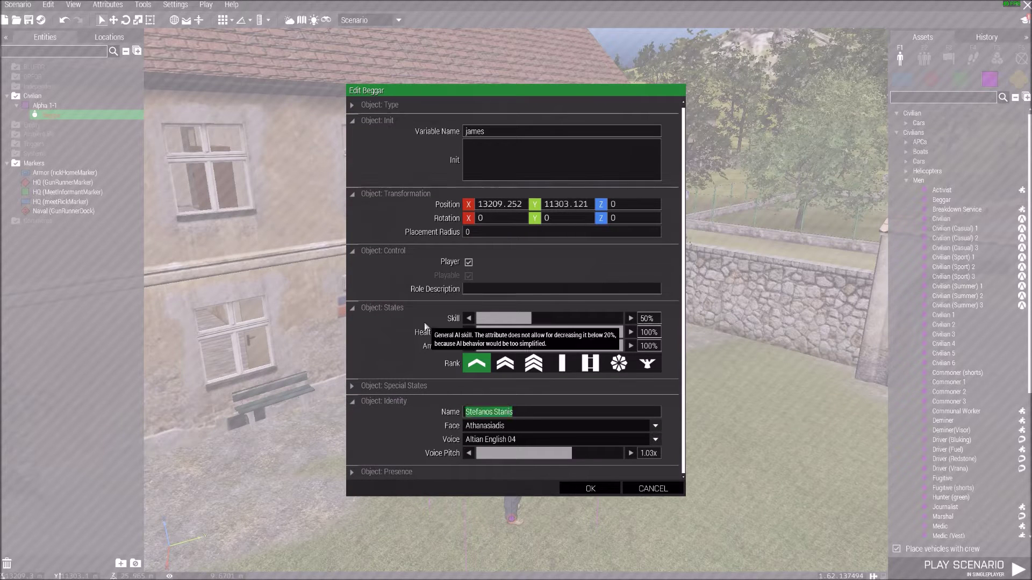
type("James Skorpii")
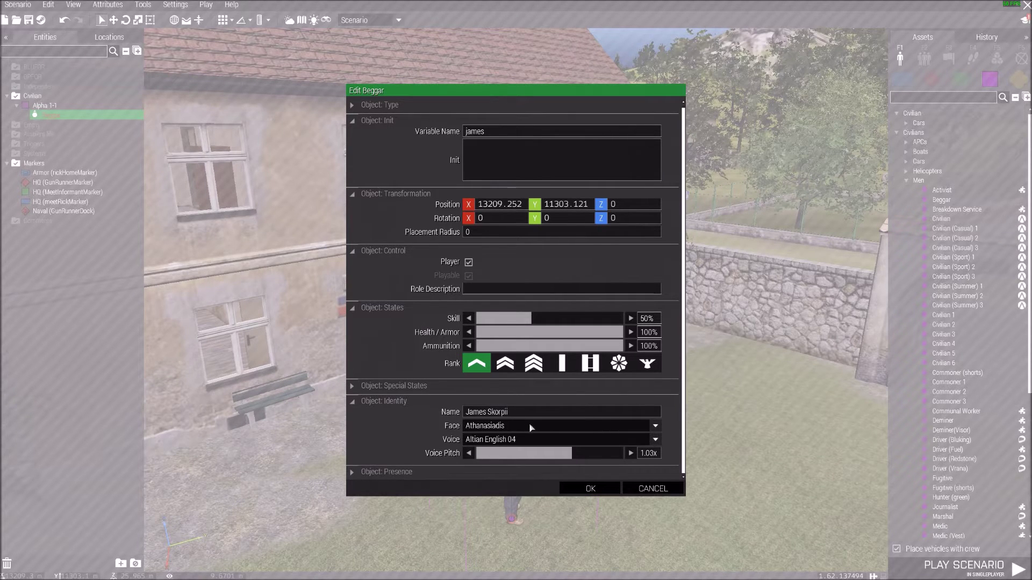
left_click(545, 429)
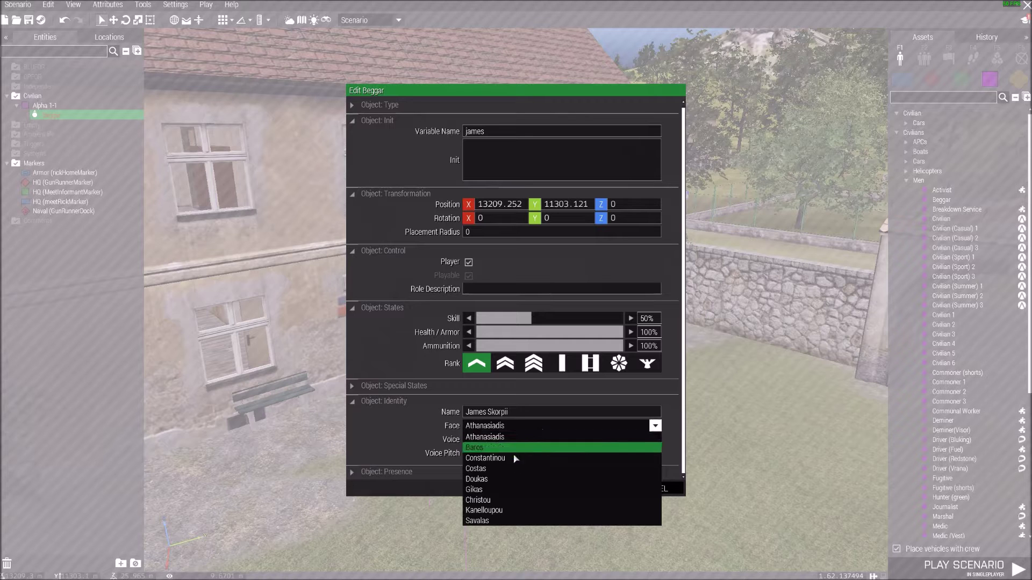
left_click(513, 489)
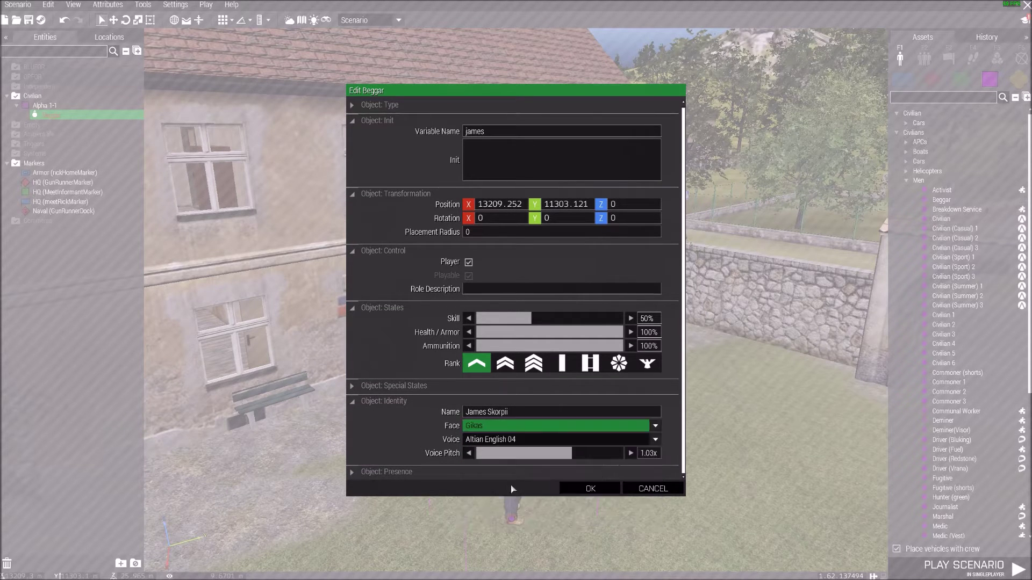
Step: Accept the Beggar's attribute changes and inspect the character's face up close in front of the house
left_click(590, 488)
key("w")
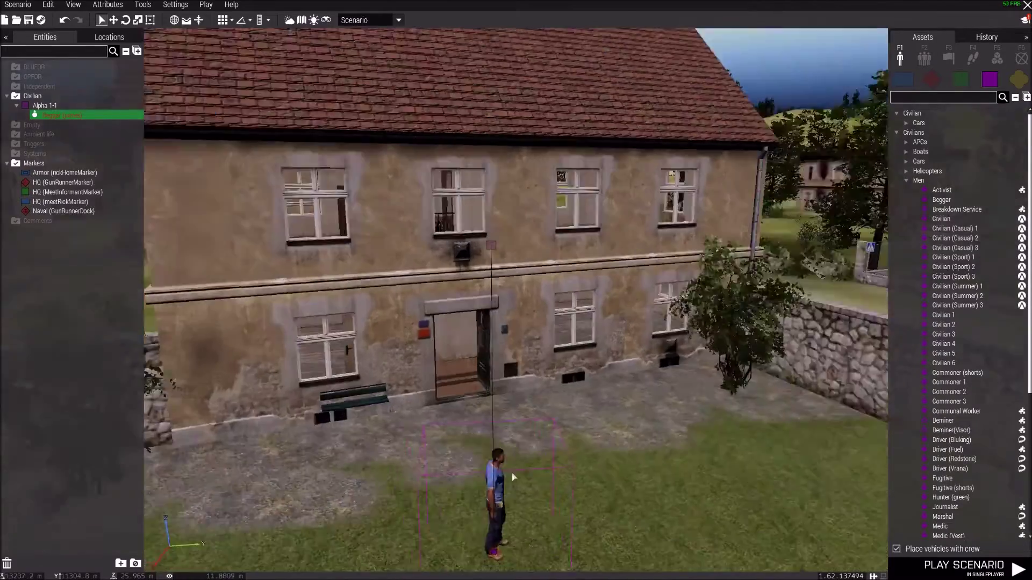
right_click_drag(436, 460, 403, 459)
key("w")
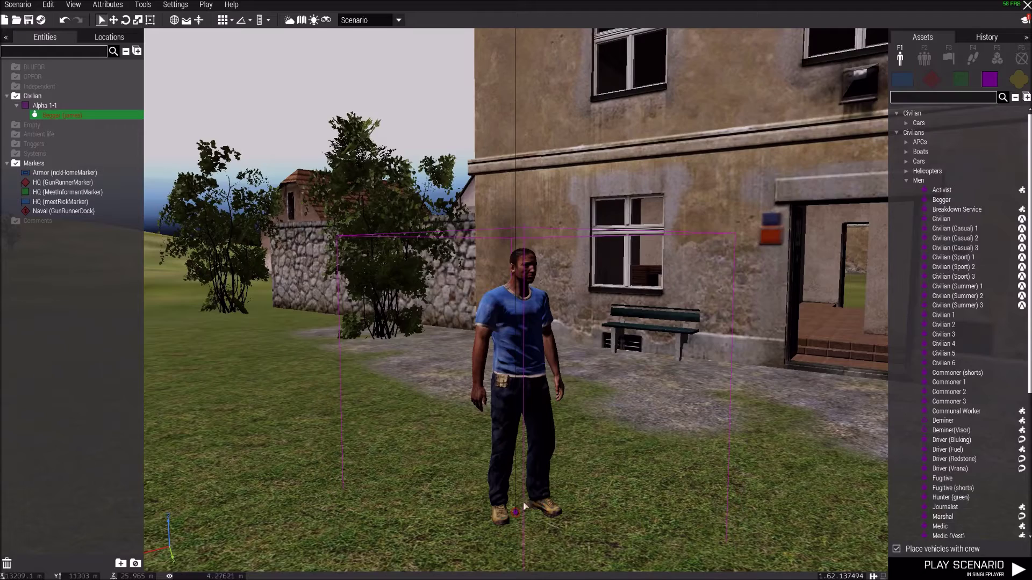
Step: Change the Beggar's identity face to Doukas and accept the attributes
double_click(514, 514)
left_click(506, 428)
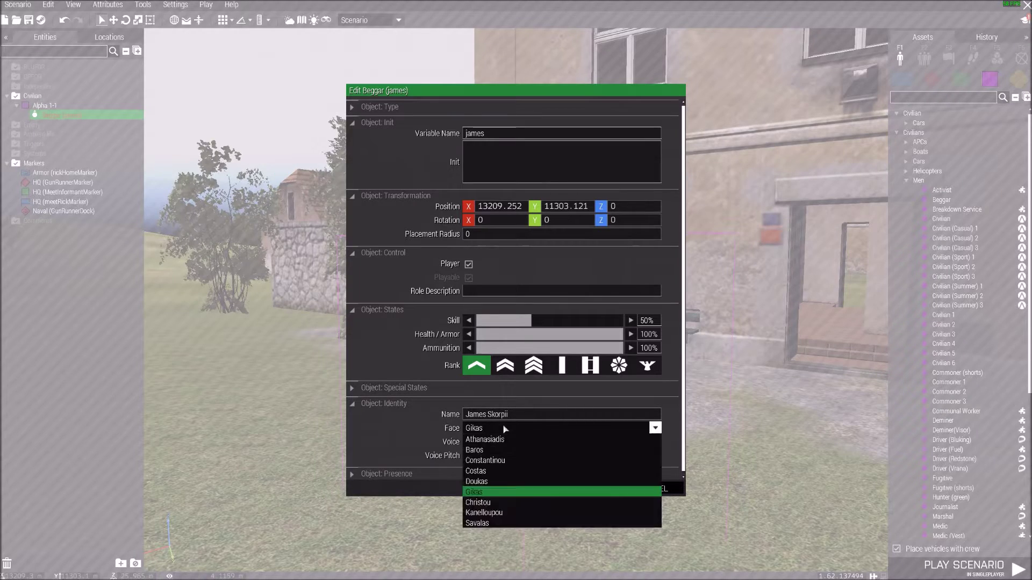
left_click(543, 481)
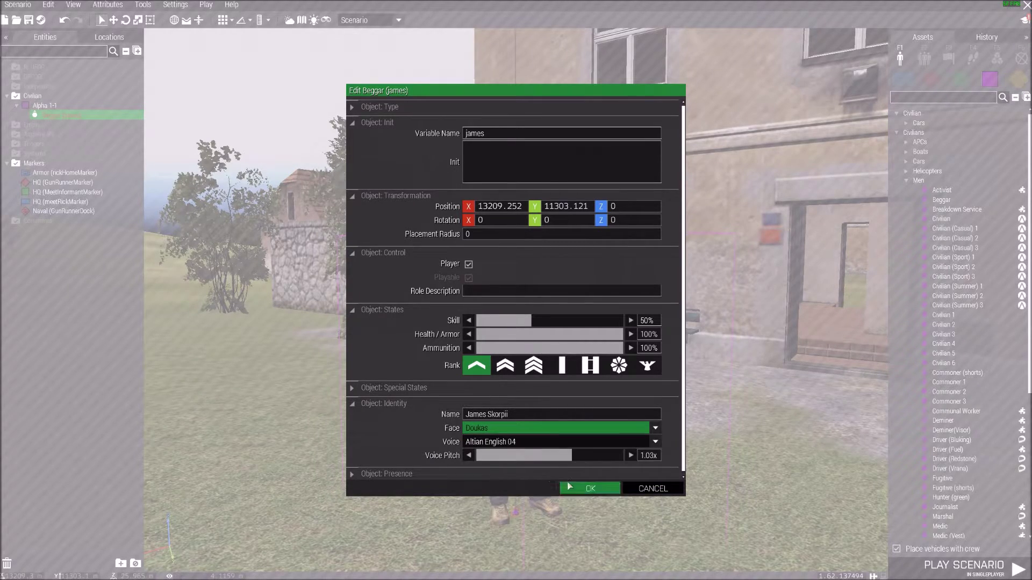
left_click(560, 486)
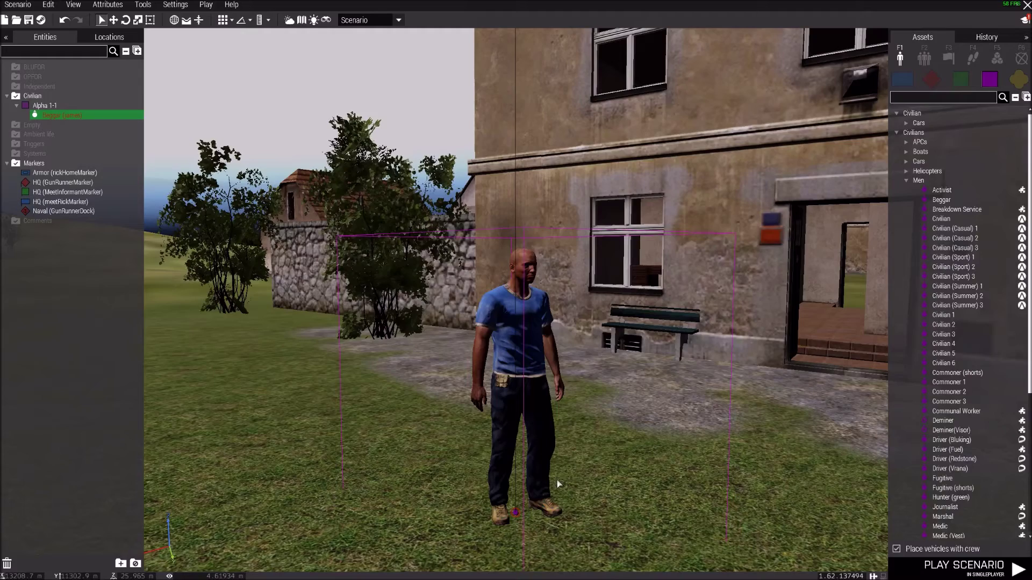
Step: Change the Beggar's identity face to Savalas, accept the attributes and inspect the character from the front
double_click(514, 510)
left_click(491, 430)
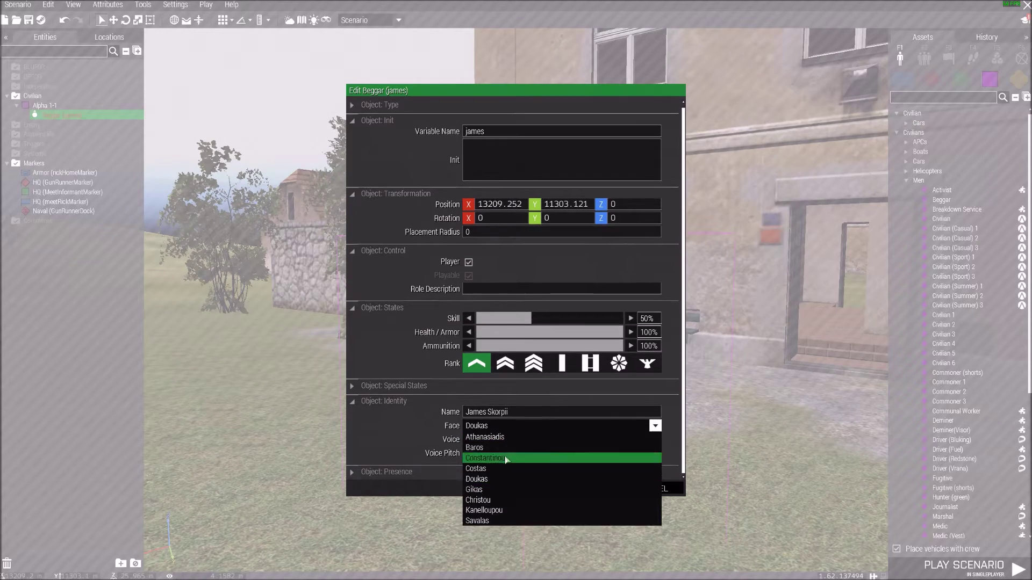
left_click(487, 522)
left_click(586, 487)
scroll(570, 488, "up", 3)
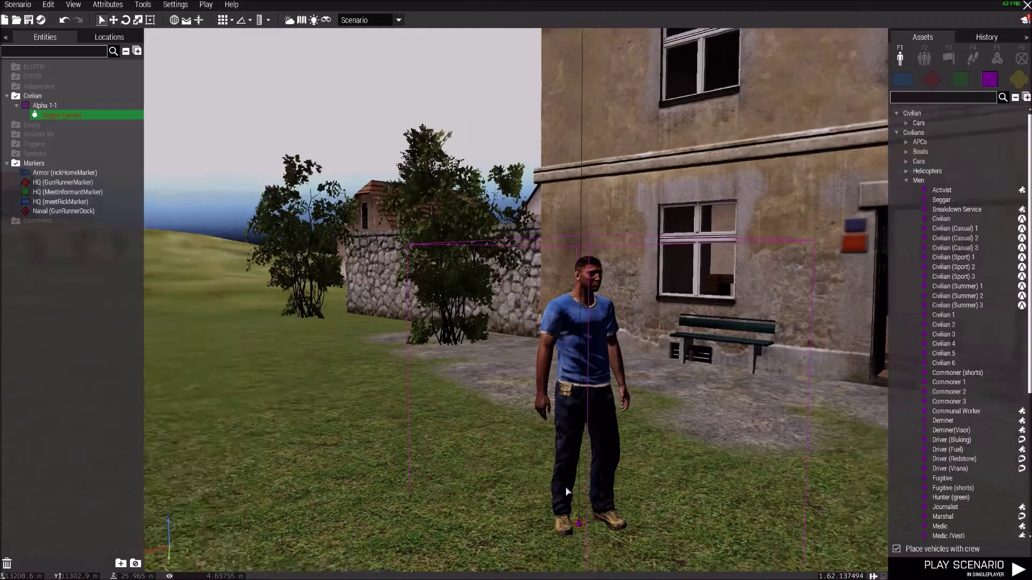
scroll(559, 487, "down", 3)
scroll(530, 495, "up", 3)
scroll(530, 495, "down", 2)
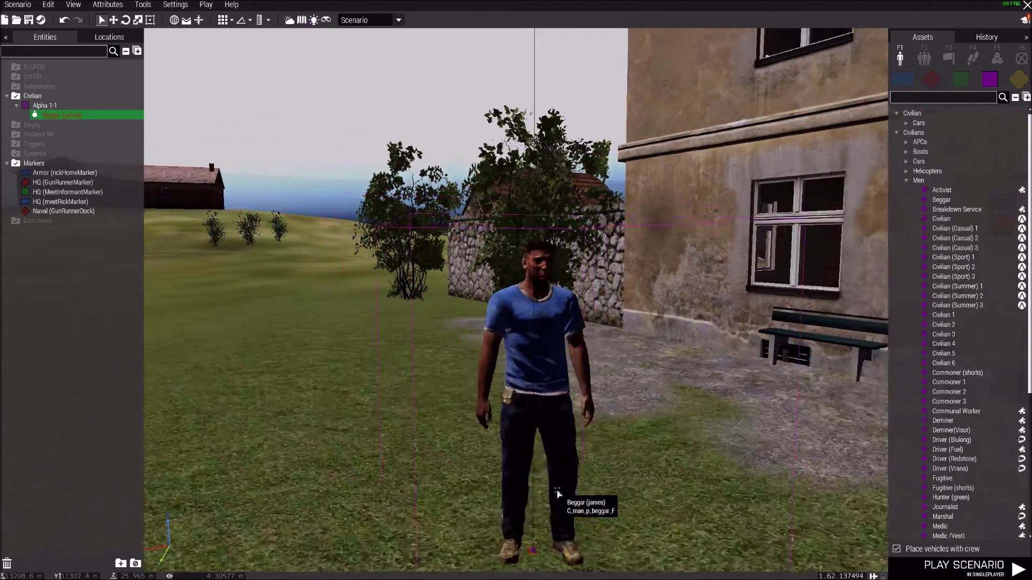
scroll(536, 496, "down", 1)
Step: Set the Beggar's identity face to Christou, accept the attributes and check the character's appearance
double_click(531, 478)
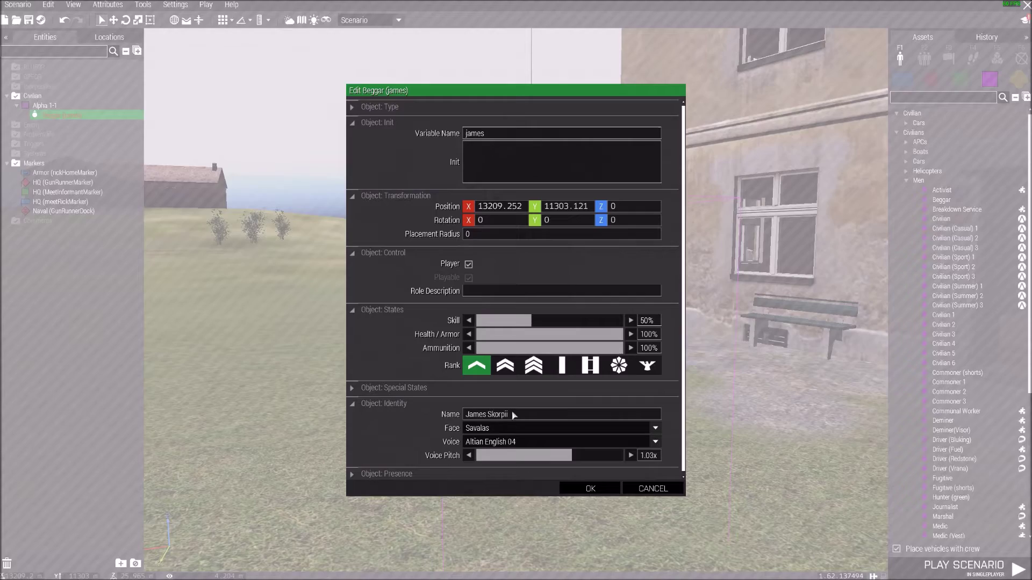
left_click(510, 434)
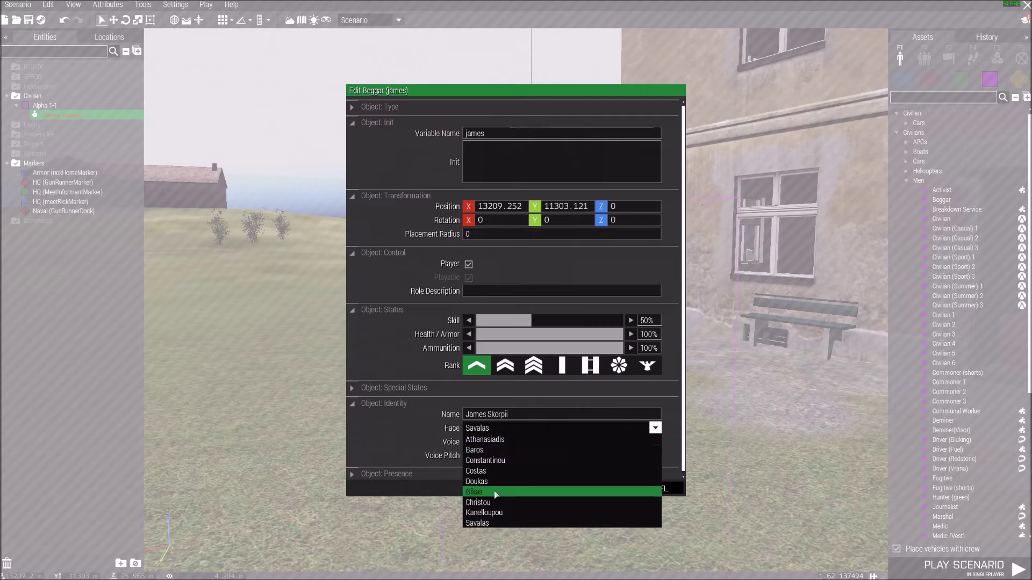
left_click(570, 499)
left_click(584, 491)
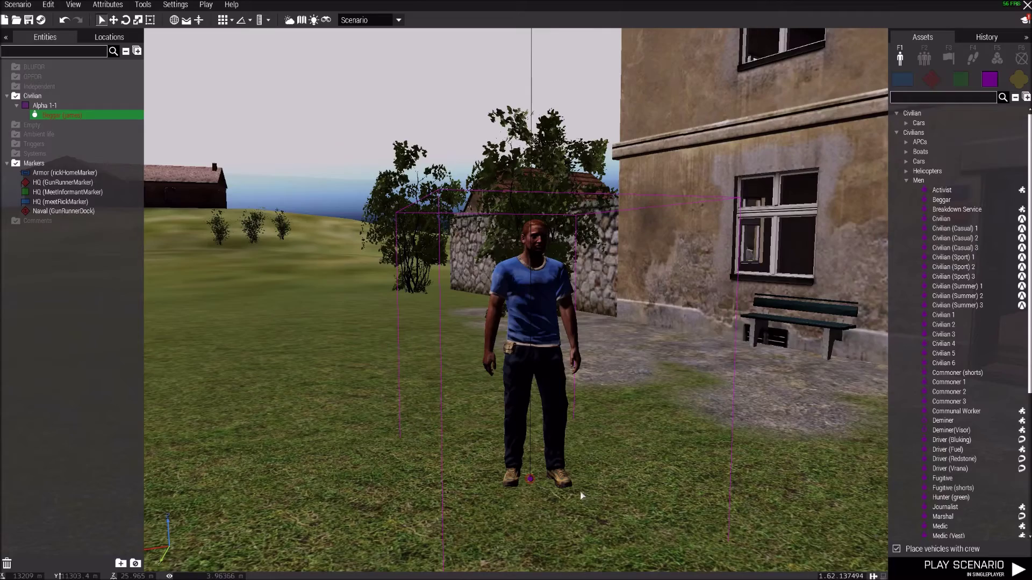
scroll(480, 475, "up", 3)
right_click_drag(480, 475, 409, 480)
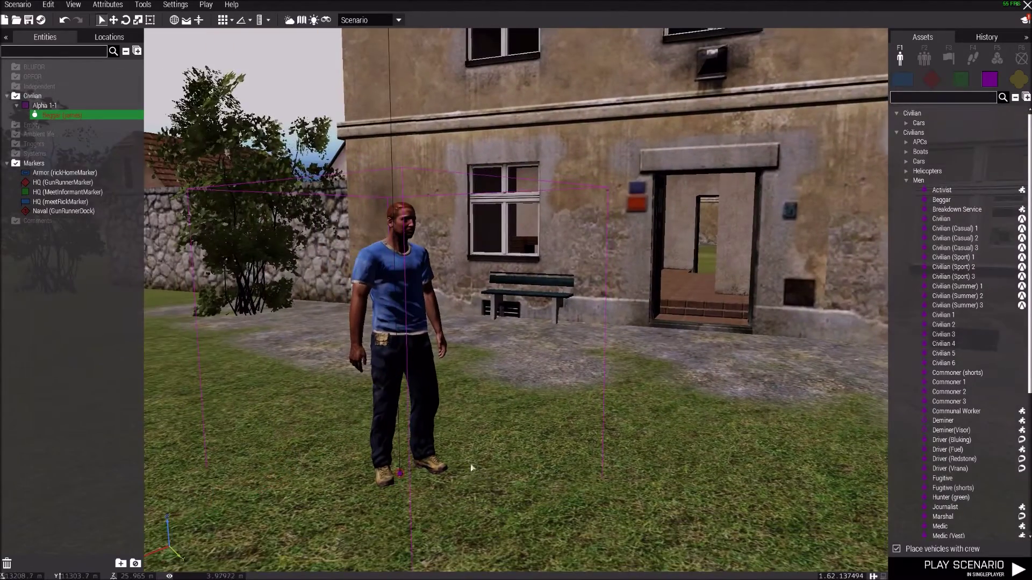
Step: Set the Beggar's voice to American English 01 and the rank to Private
double_click(404, 480)
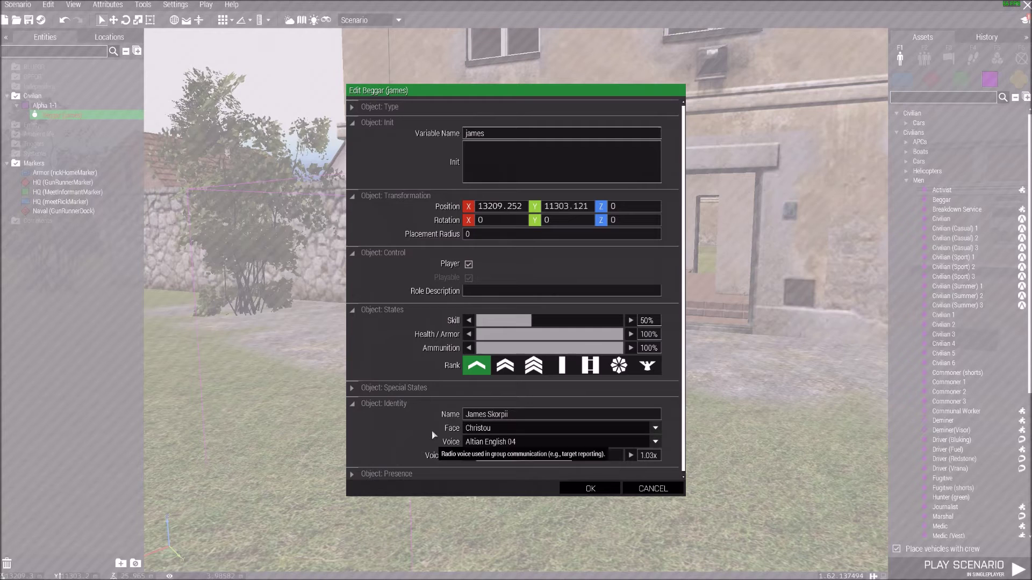
left_click(527, 442)
scroll(522, 473, "up", 3)
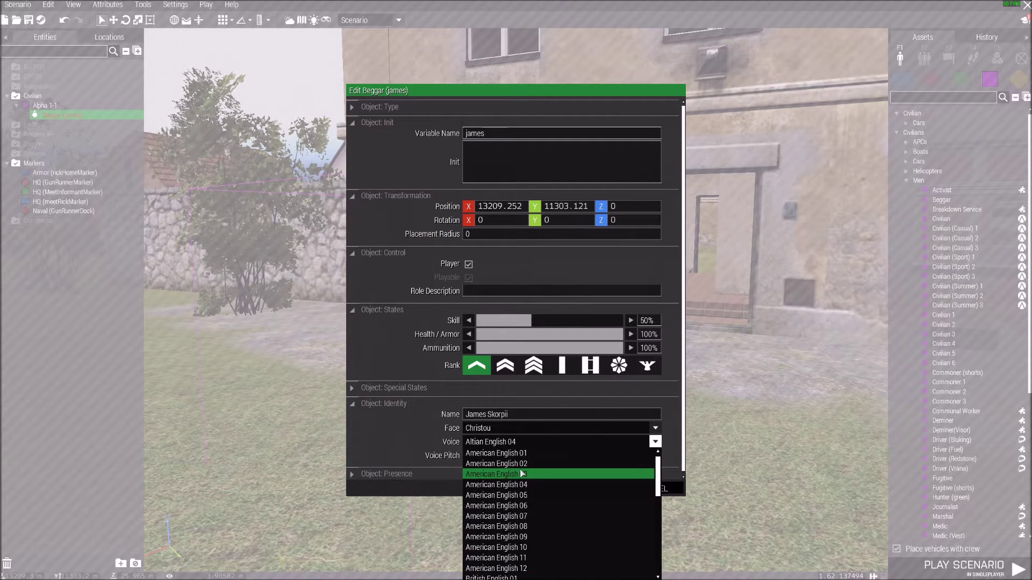
left_click(524, 452)
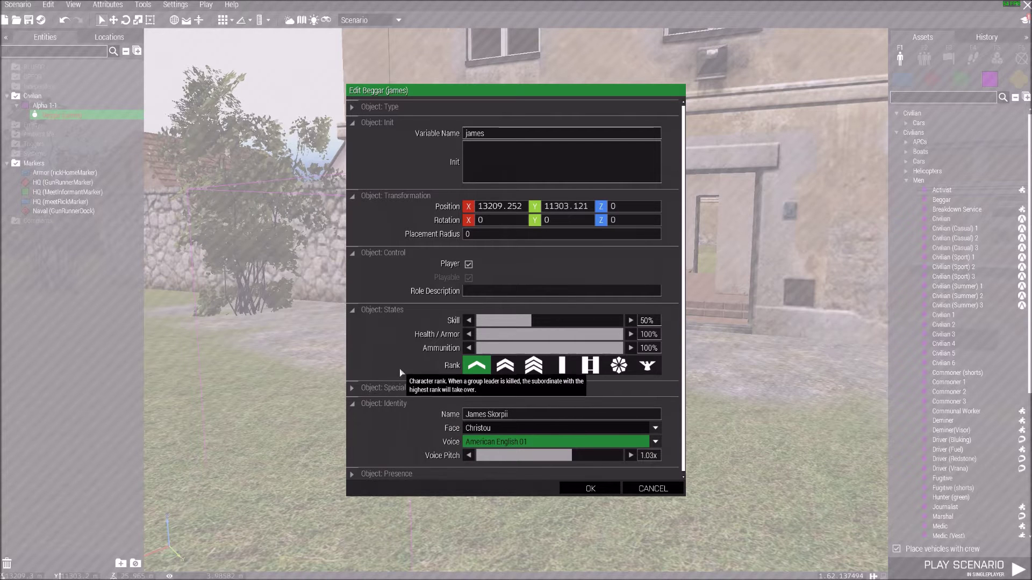
left_click(476, 368)
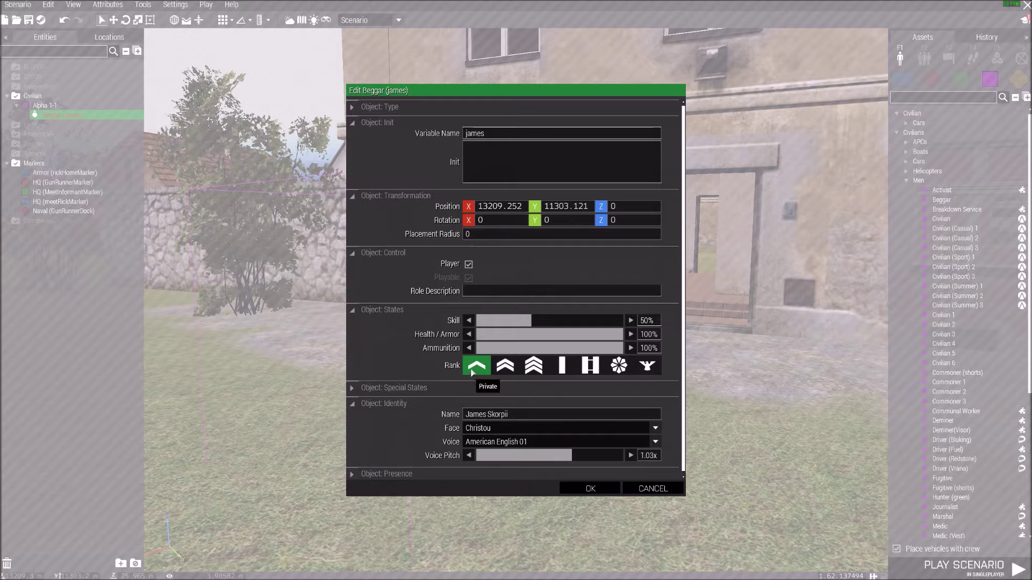
Step: Collapse the States and Identity sections, check the Presence and Type sections, and accept the Beggar's attributes
left_click(353, 310)
left_click(353, 347)
left_click(353, 356)
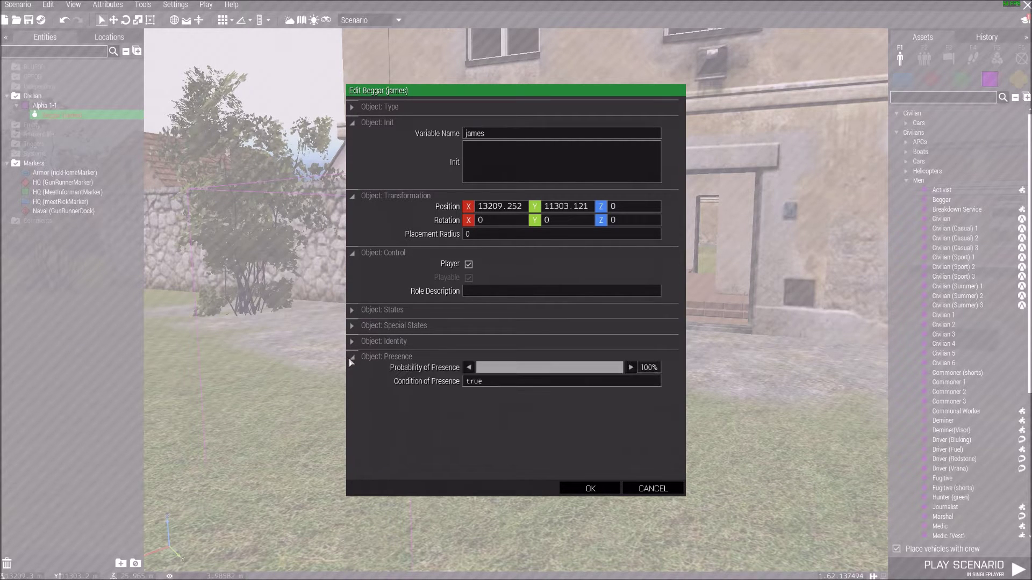
left_click(353, 356)
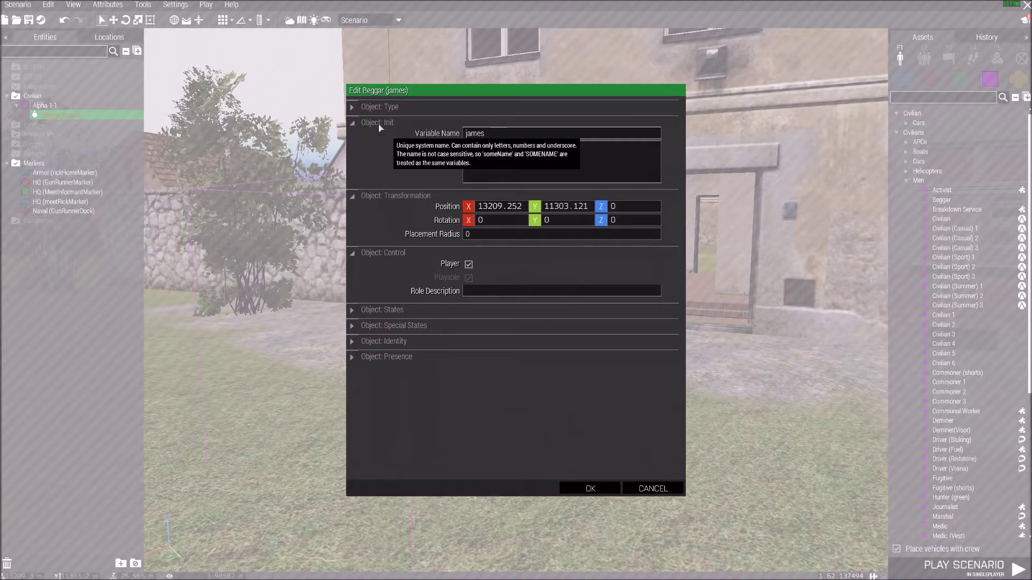
left_click(353, 108)
left_click(353, 107)
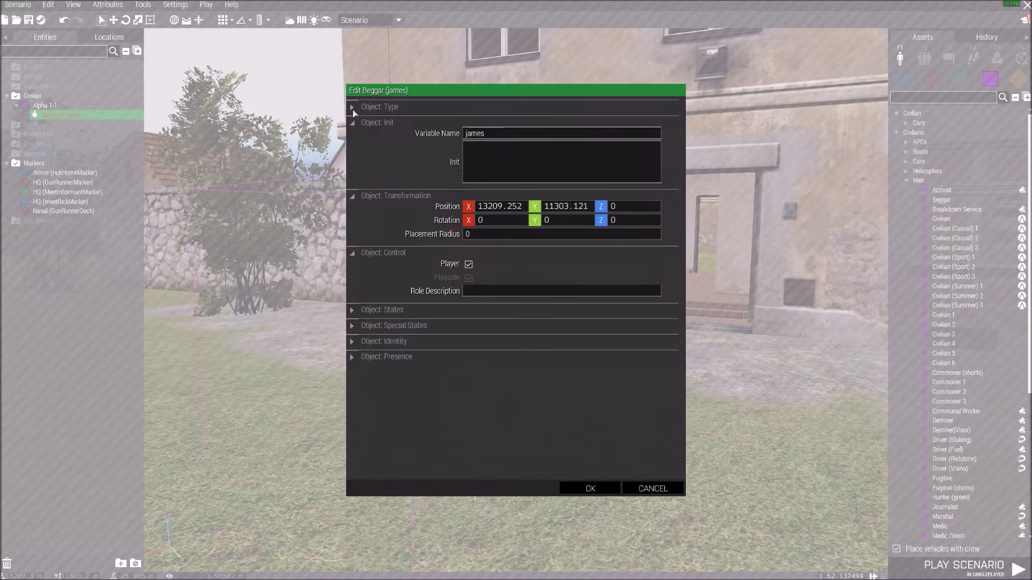
left_click(569, 487)
Step: Edit the Beggar's loadout and load the saved custom loadout whose name ends in Press_Normal
key("a")
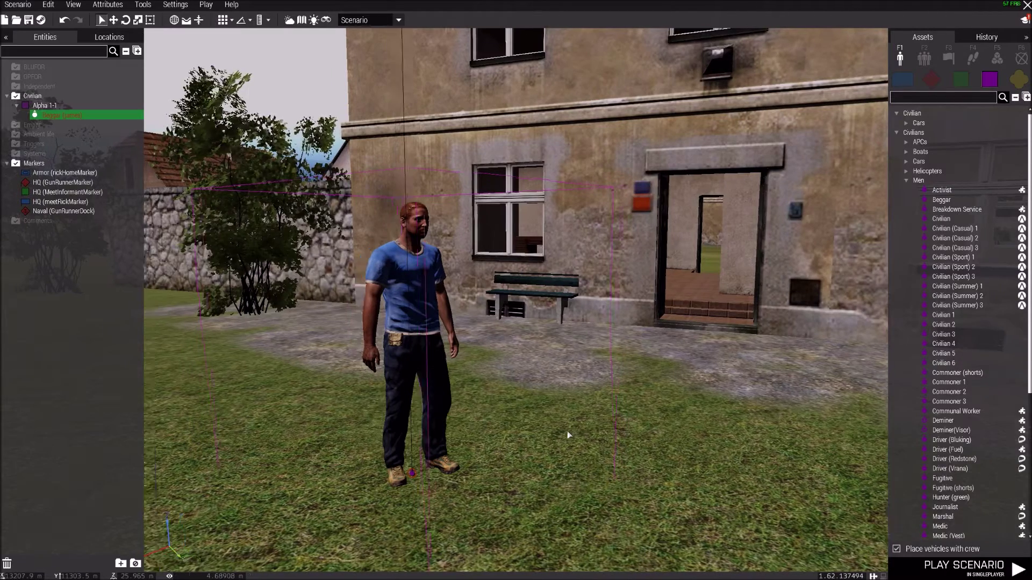
right_click(458, 451)
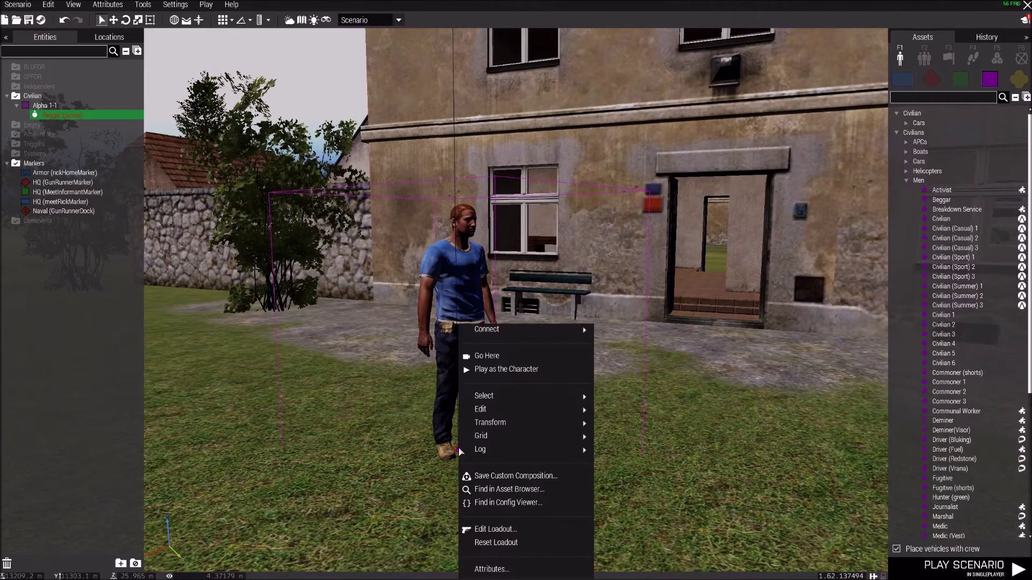
left_click(504, 530)
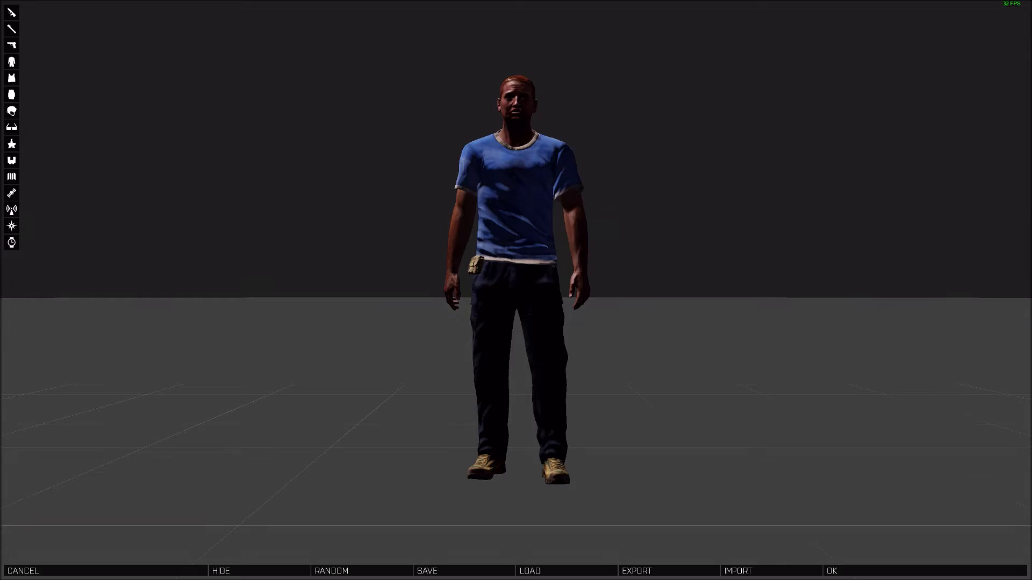
left_click_drag(422, 396, 564, 430)
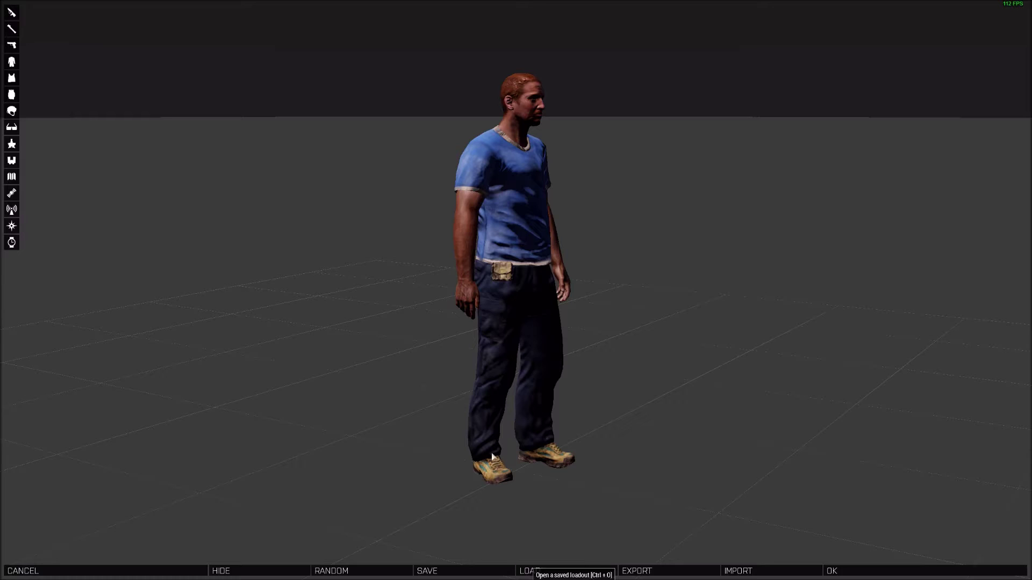
key("ctrl+o")
left_click(445, 276)
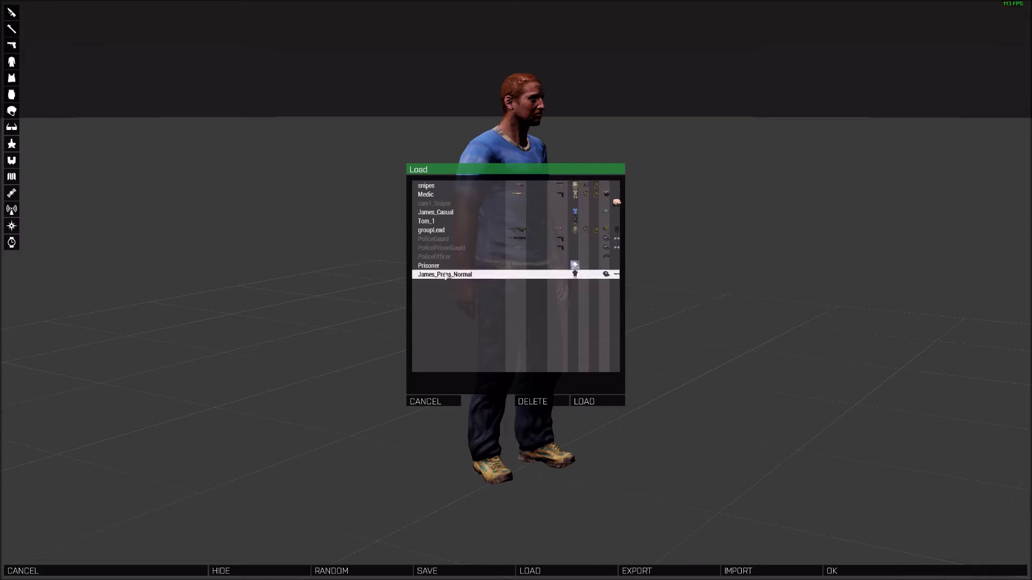
left_click(579, 403)
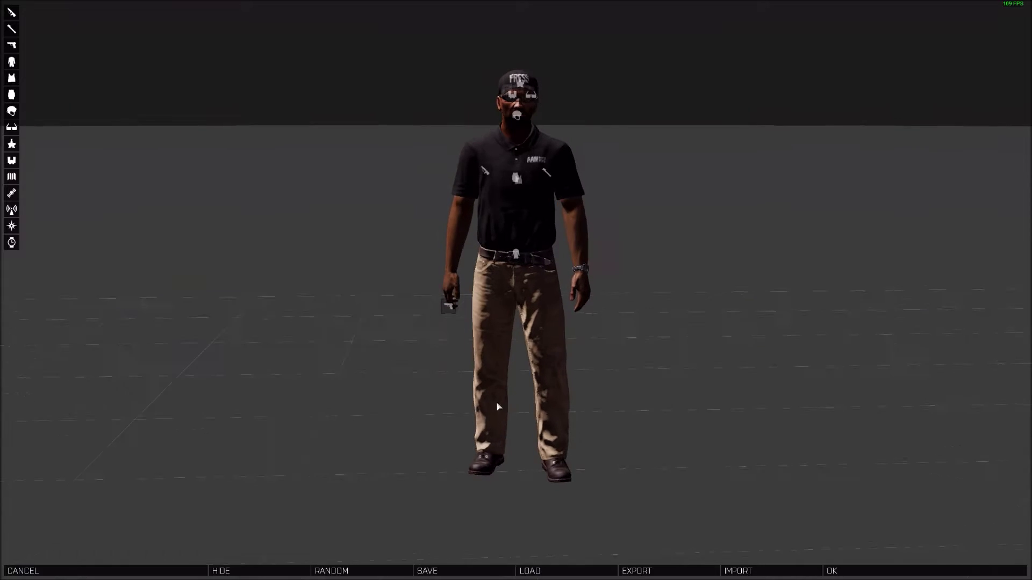
Step: Inspect the press outfit from several angles and apply the loadout to the Beggar
left_click_drag(498, 407, 509, 429)
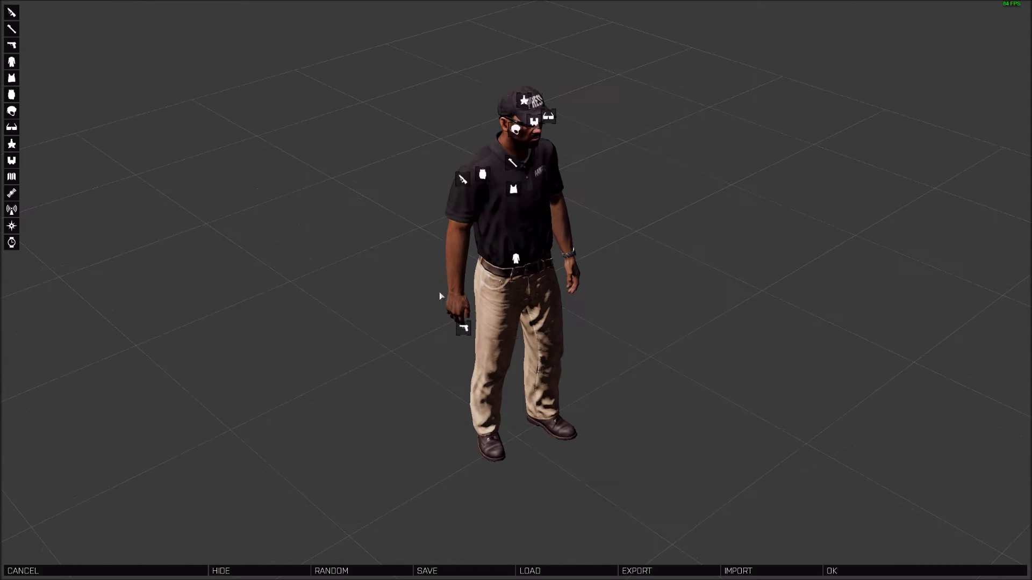
left_click_drag(440, 295, 538, 231)
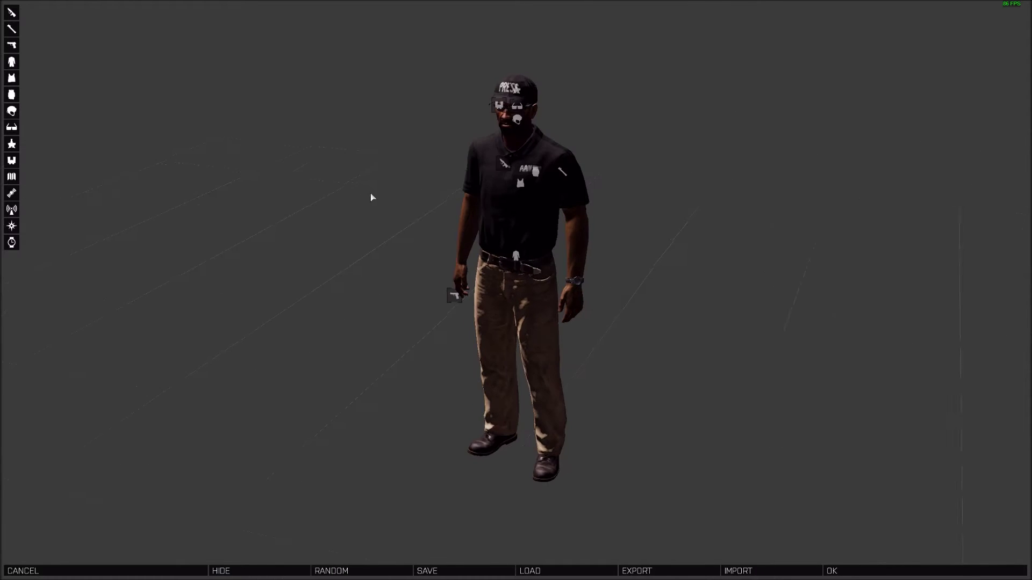
left_click_drag(371, 196, 528, 198)
scroll(510, 215, "down", 3)
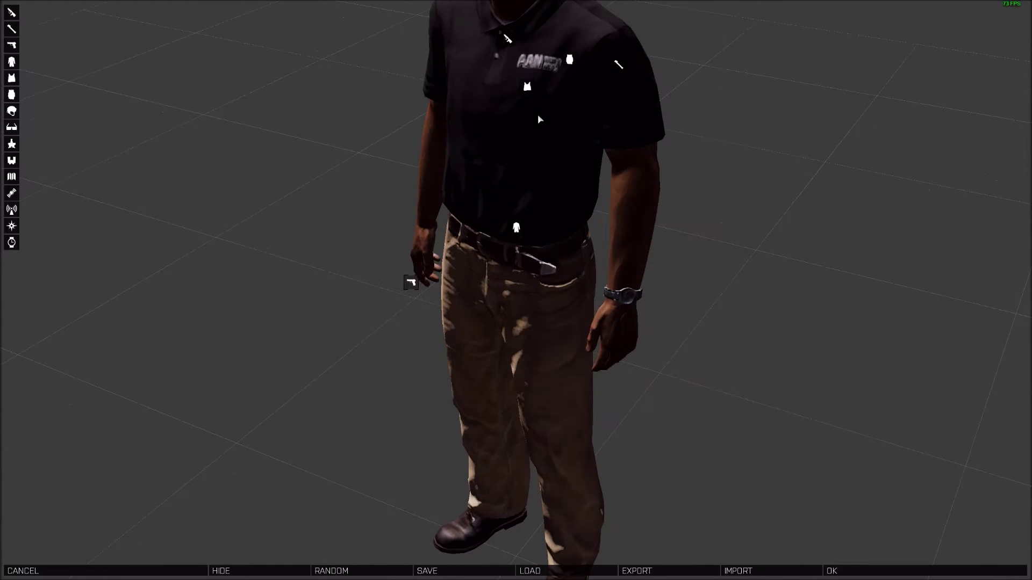
scroll(431, 234, "up", 3)
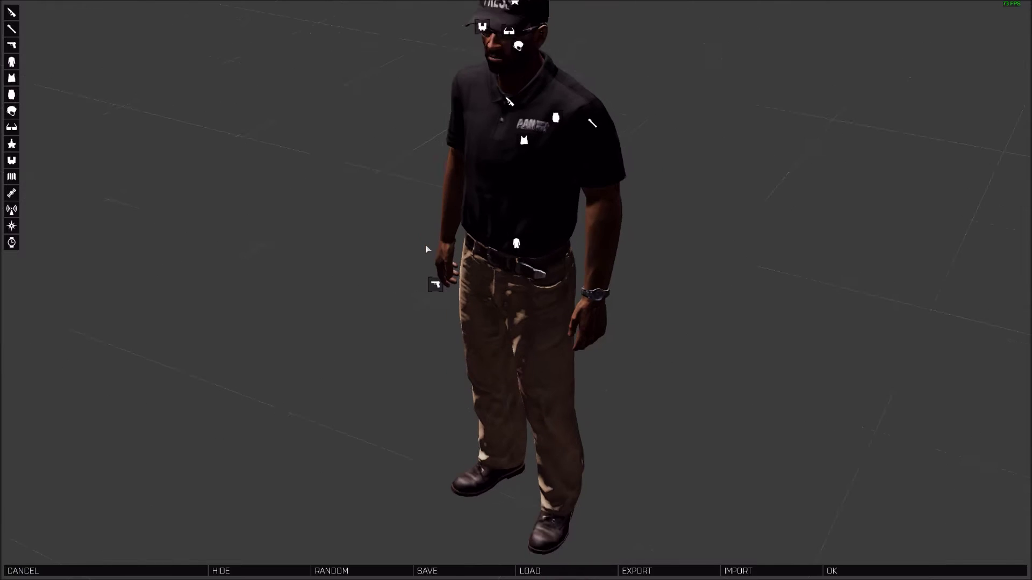
left_click_drag(431, 233, 380, 322)
left_click_drag(511, 319, 742, 491)
left_click(834, 571)
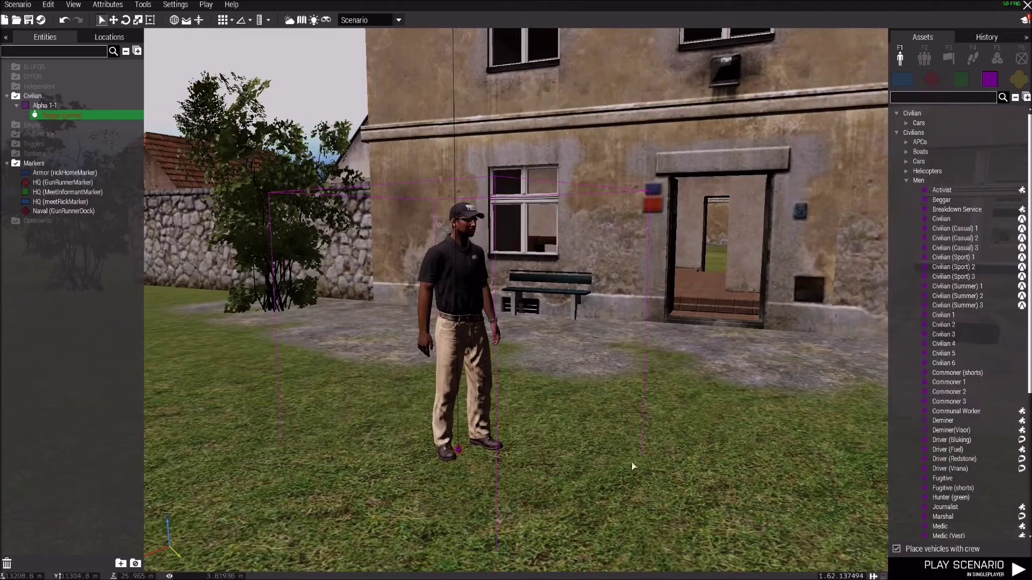
Step: Reopen the Beggar's loadout for editing
right_click_drag(631, 462, 511, 401)
right_click_drag(636, 330, 595, 419)
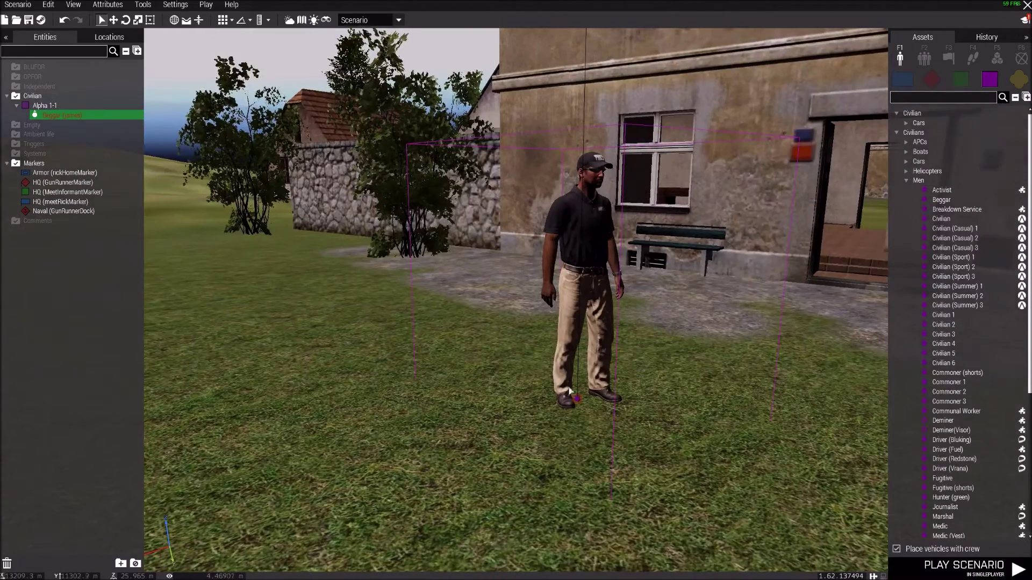
right_click(578, 408)
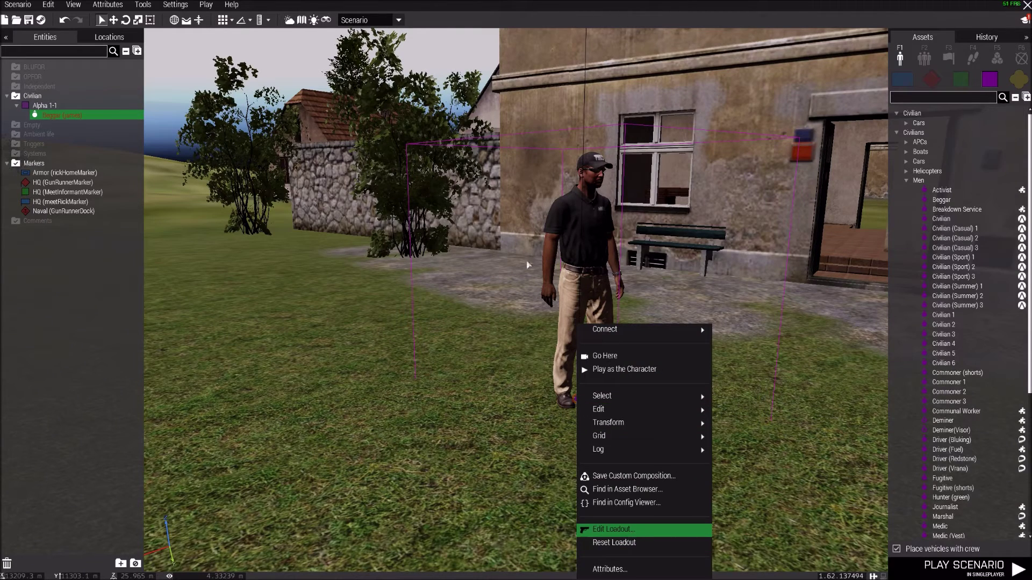
left_click(613, 530)
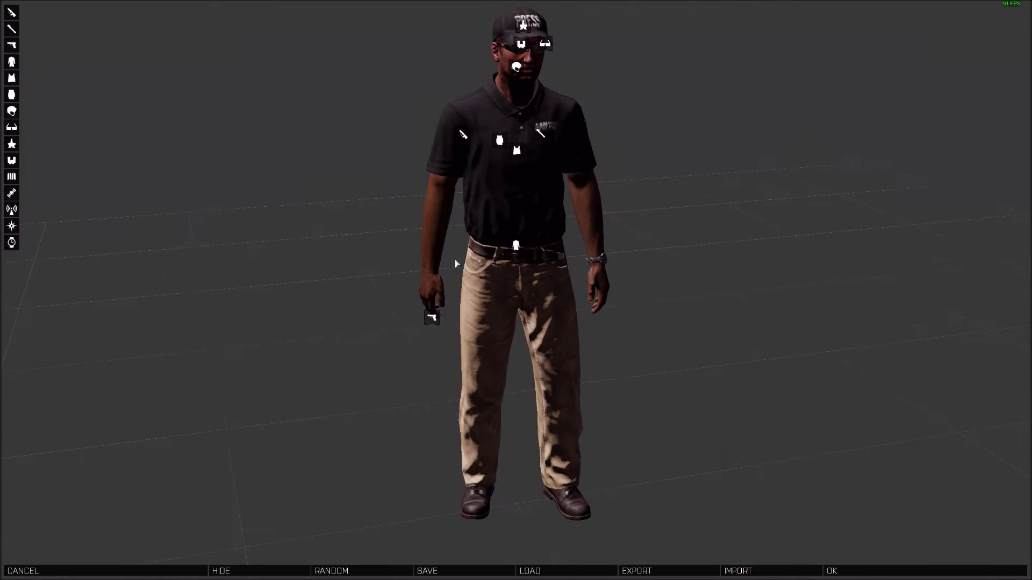
Step: Try the AA-12 as the character's primary weapon, dismiss the error and reset the slot to Empty
left_click(11, 28)
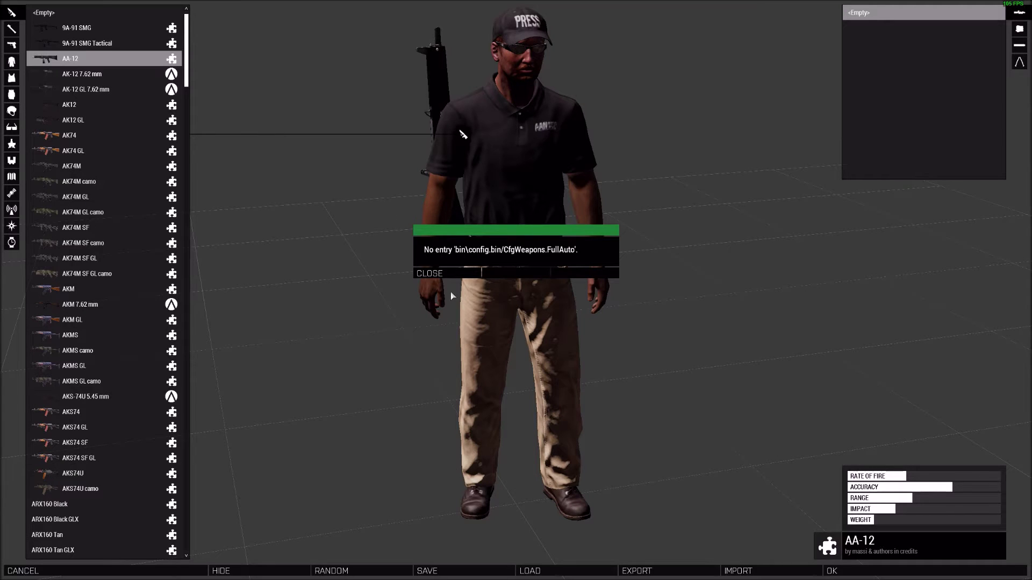
left_click(452, 275)
left_click(155, 16)
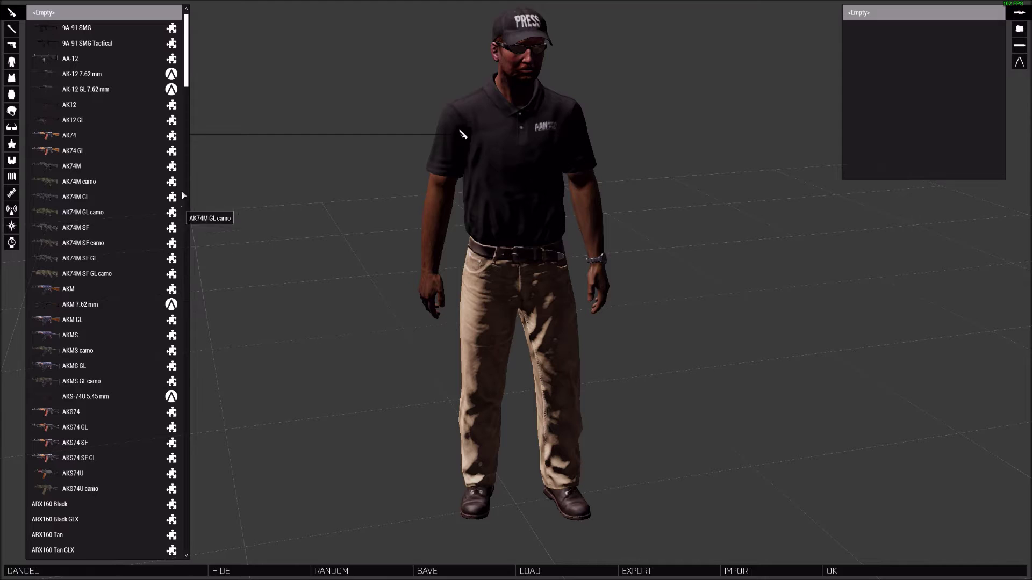
Step: Browse the primary weapons, try the AS VAL on the character and reset the weapon slot to Empty
scroll(170, 338, "down", 5)
scroll(170, 338, "down", 10)
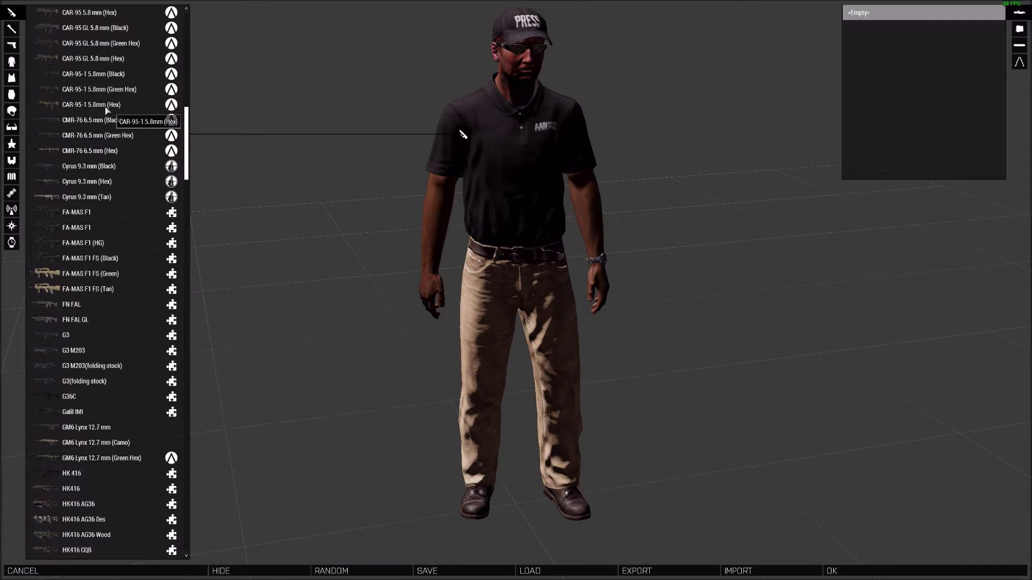
scroll(112, 348, "up", 8)
scroll(114, 351, "up", 7)
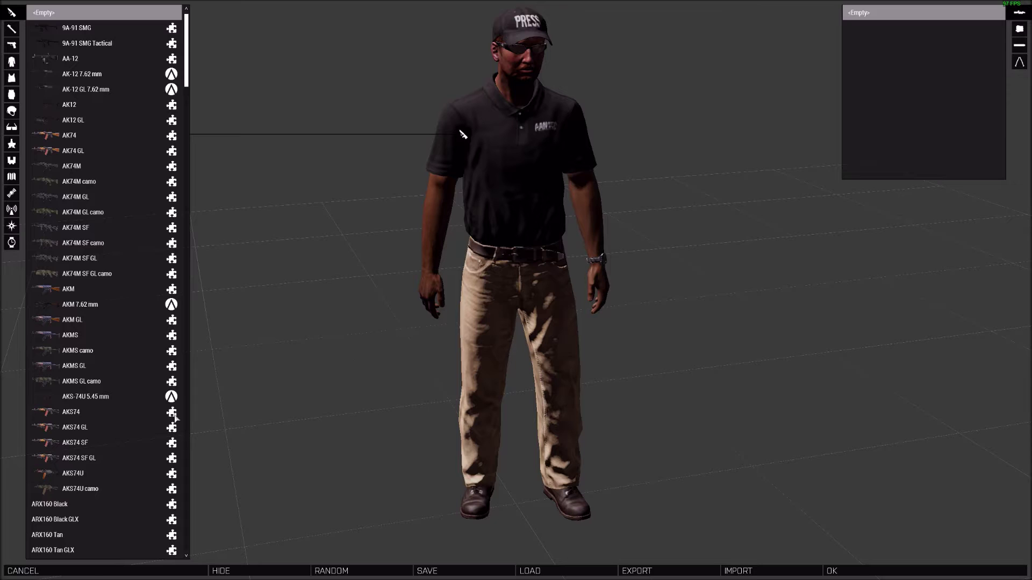
scroll(167, 418, "down", 5)
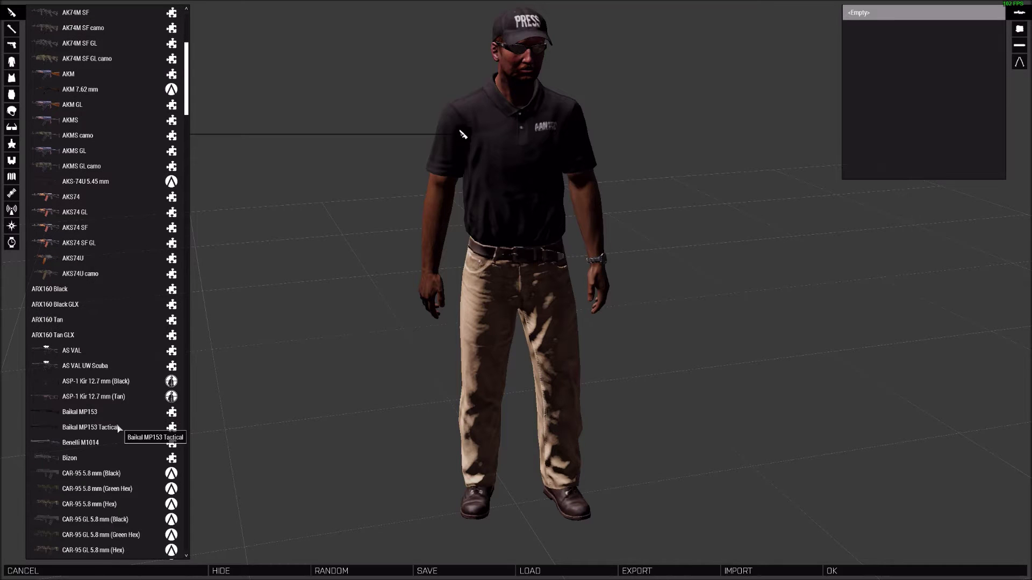
scroll(104, 427, "down", 3)
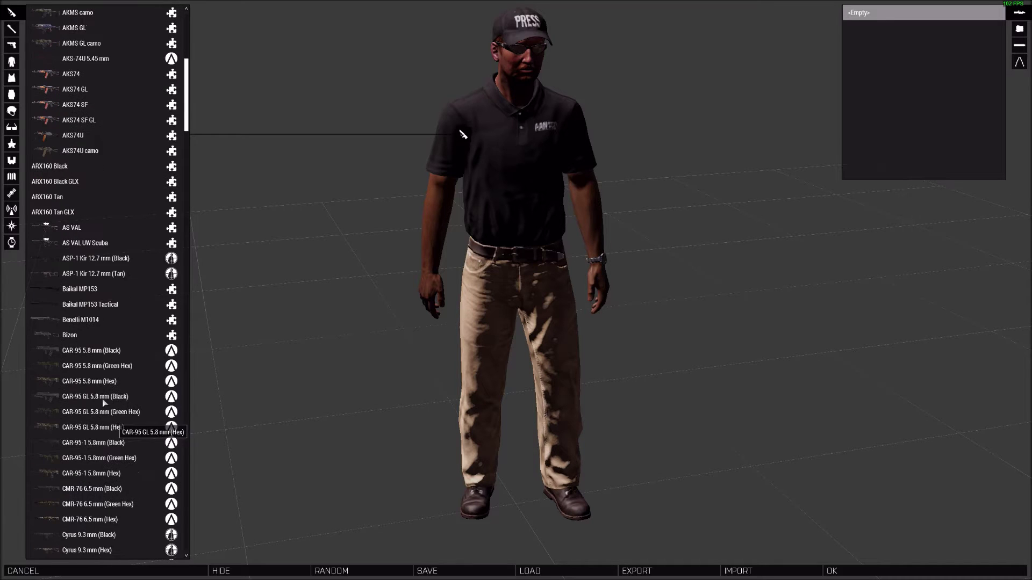
left_click(80, 230)
left_click_drag(373, 326, 404, 343)
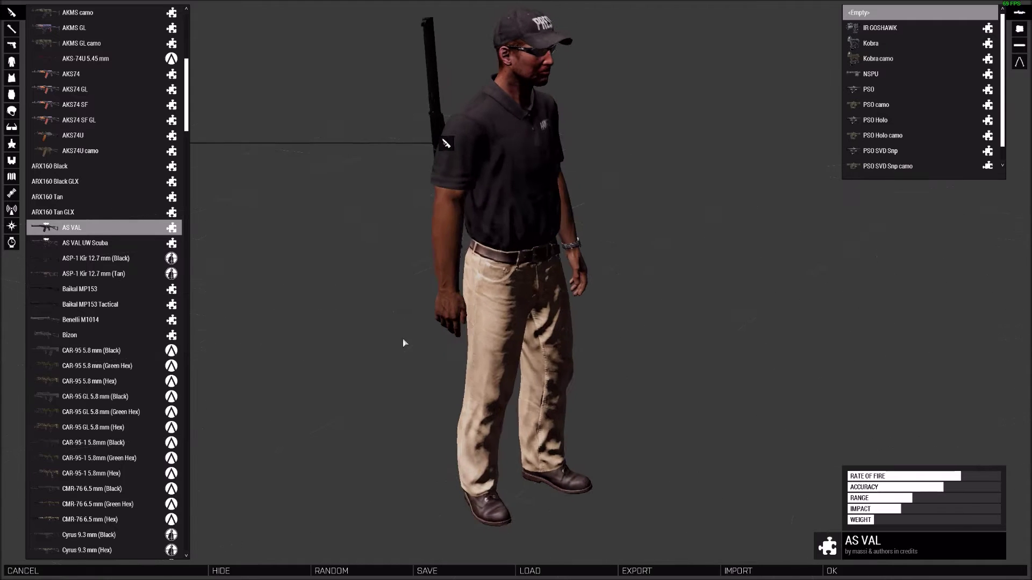
scroll(124, 274, "up", 8)
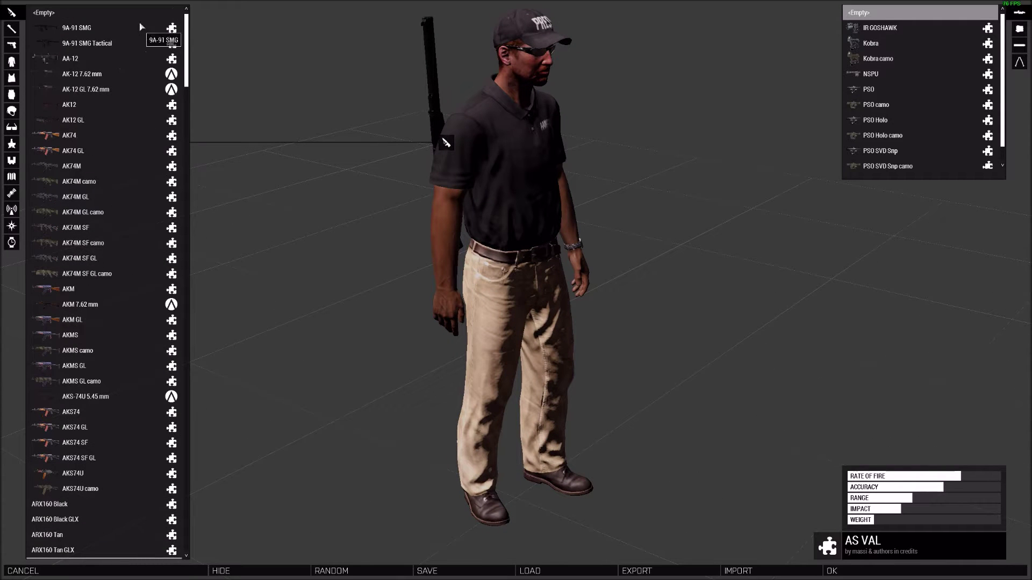
left_click(142, 14)
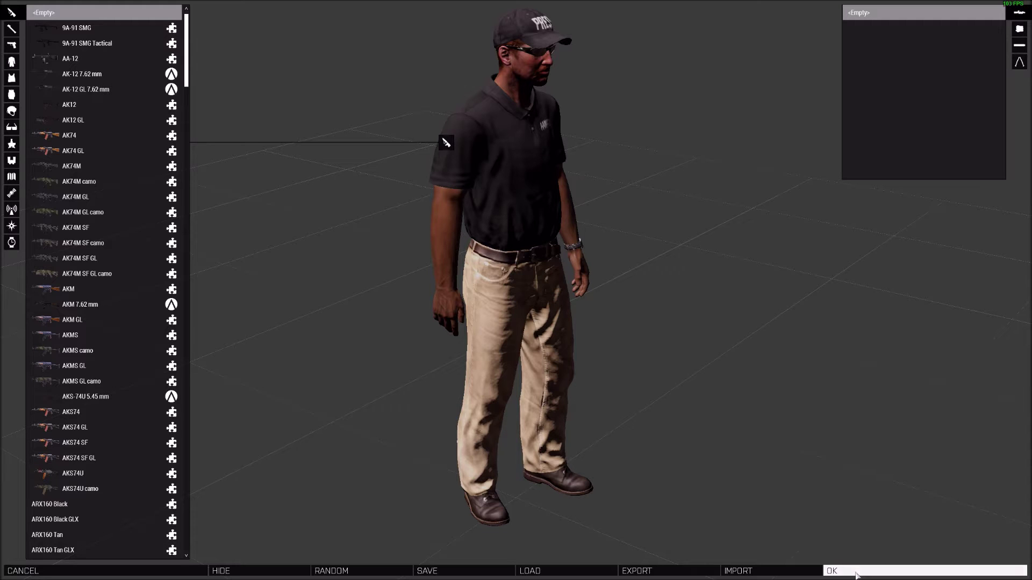
Step: Look through more of the primary weapons and accept the loadout with the weapon slot left empty
scroll(150, 228, "down", 18)
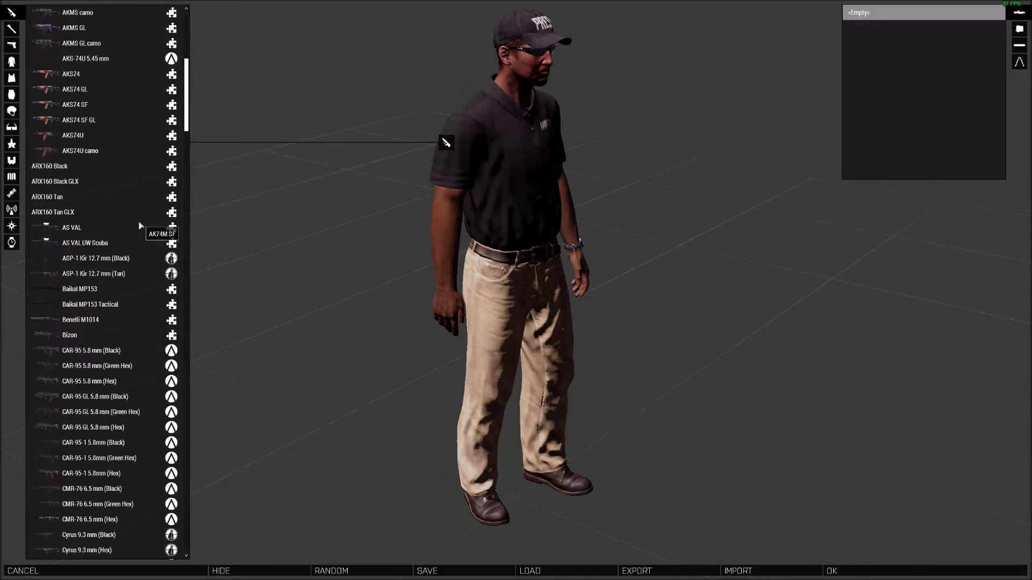
scroll(127, 257, "up", 5)
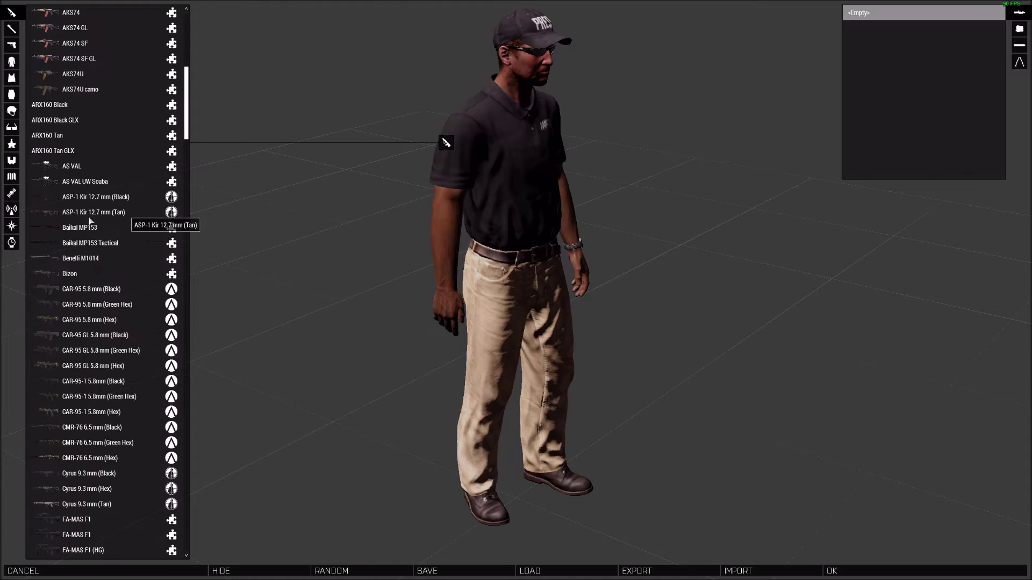
scroll(121, 279, "down", 15)
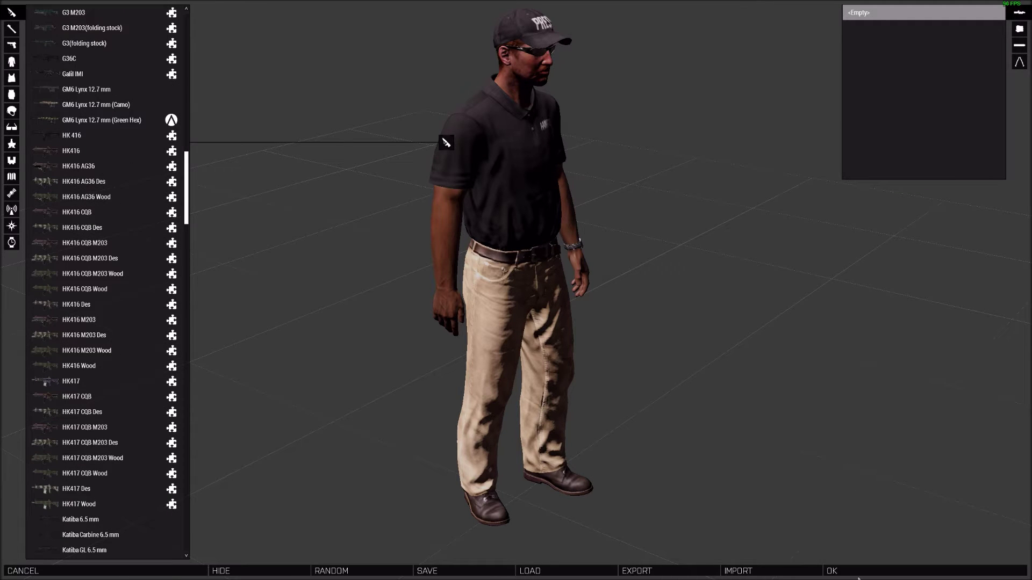
left_click(859, 572)
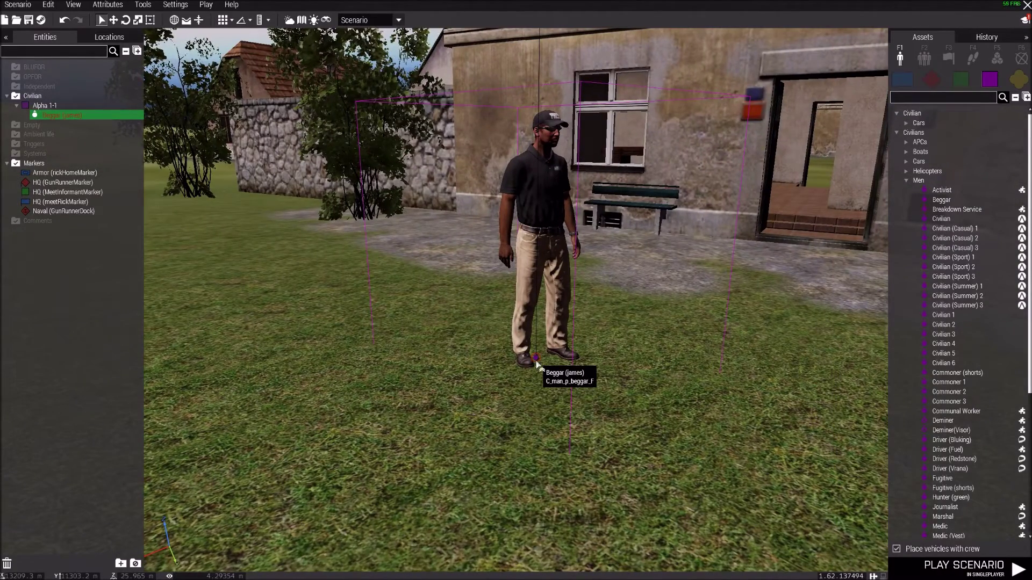
Step: Paste a copy of the Beggar on the lawn, remove it and delete the original Beggar in front of the house
key("ctrl+v")
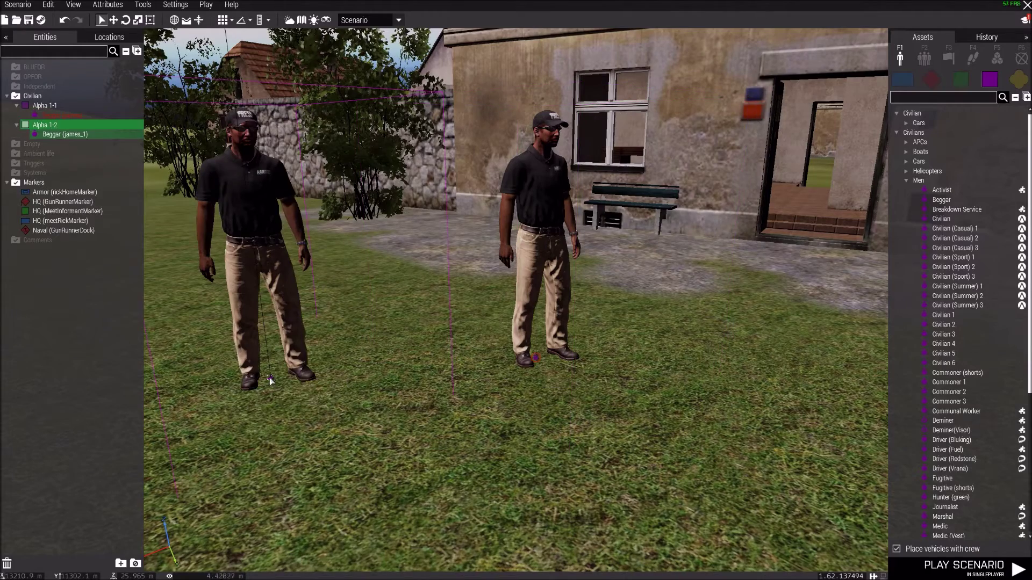
key("Delete")
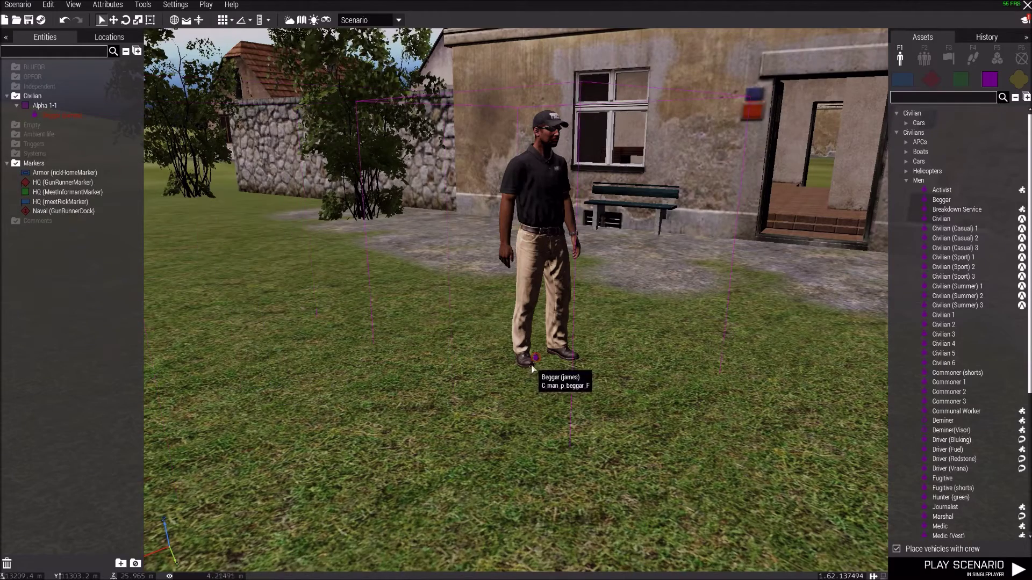
left_click(529, 369)
key("Delete")
Step: Place the copied Beggar on the wooden floor of the room inside the house
key("w")
right_click_drag(511, 373, 576, 359)
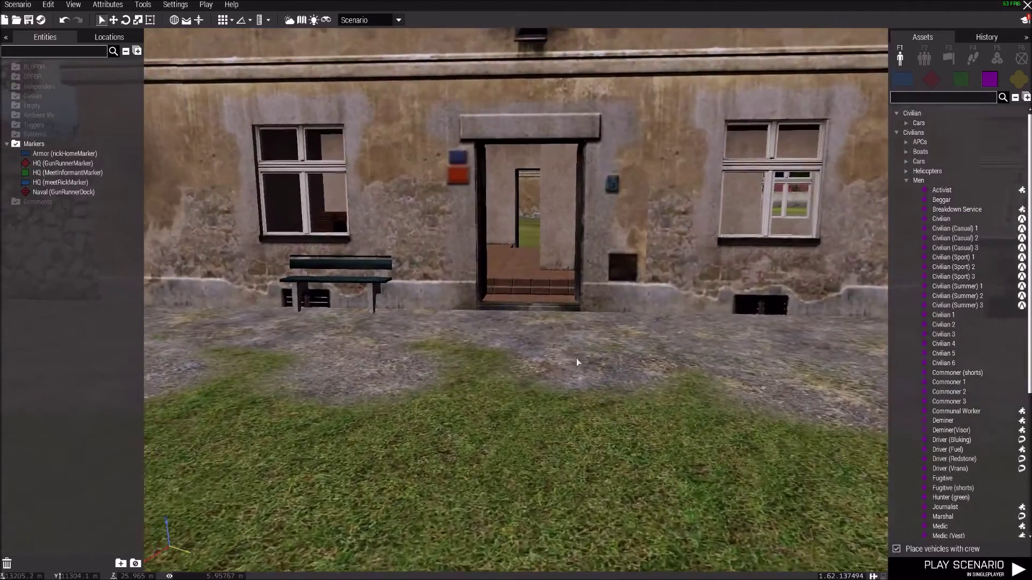
key("w")
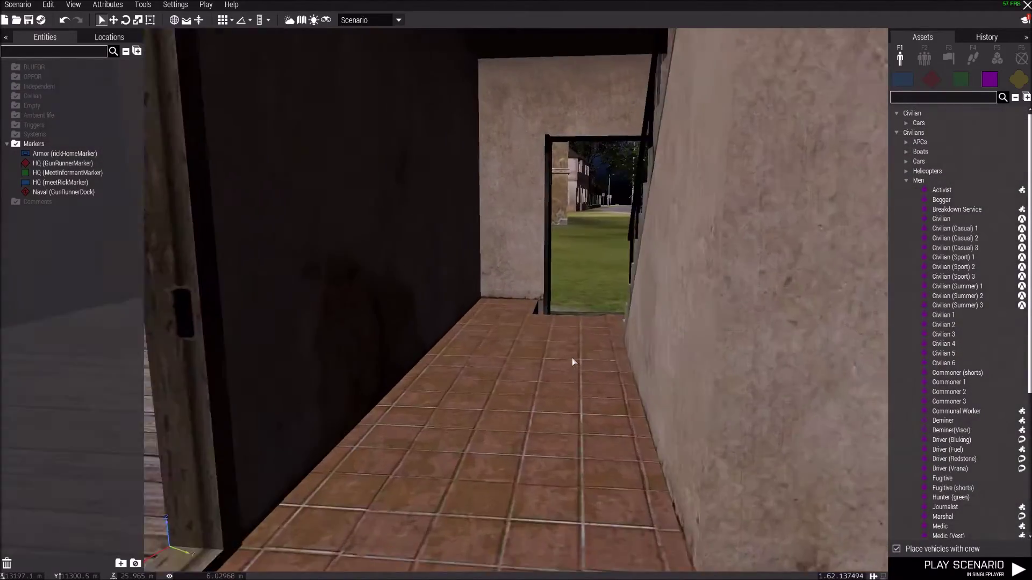
right_click_drag(578, 360, 784, 308)
key("w")
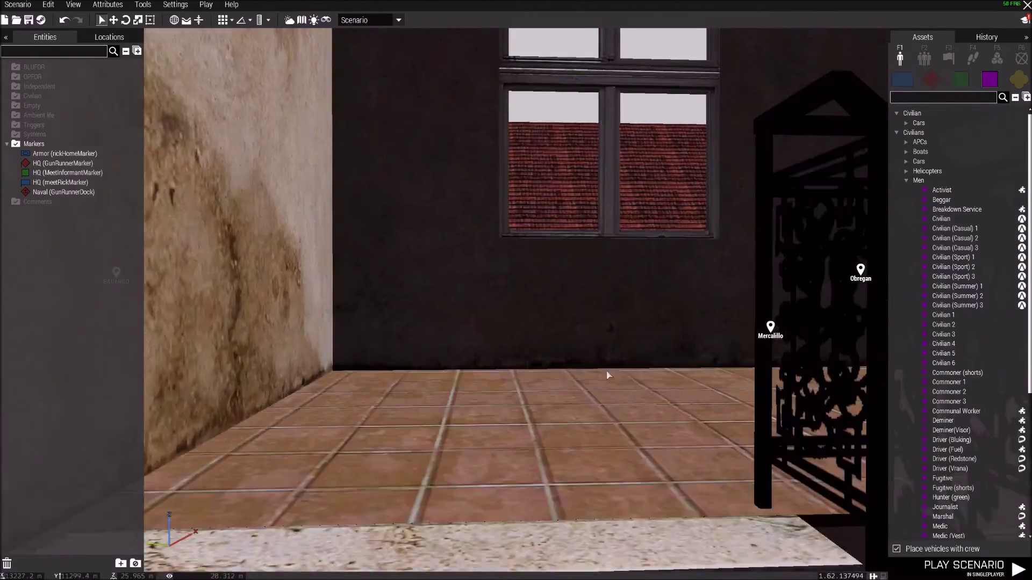
key("w")
mouse_move(620, 362)
right_mouse_down()
mouse_move(885, 387)
mouse_move(686, 368)
mouse_move(489, 373)
mouse_move(547, 357)
mouse_move(483, 353)
mouse_move(260, 364)
mouse_move(430, 373)
mouse_move(459, 394)
mouse_move(599, 390)
mouse_move(498, 380)
mouse_move(676, 381)
mouse_move(361, 376)
mouse_move(540, 383)
mouse_move(450, 385)
right_mouse_up()
key("w")
key("w")
left_click(539, 383)
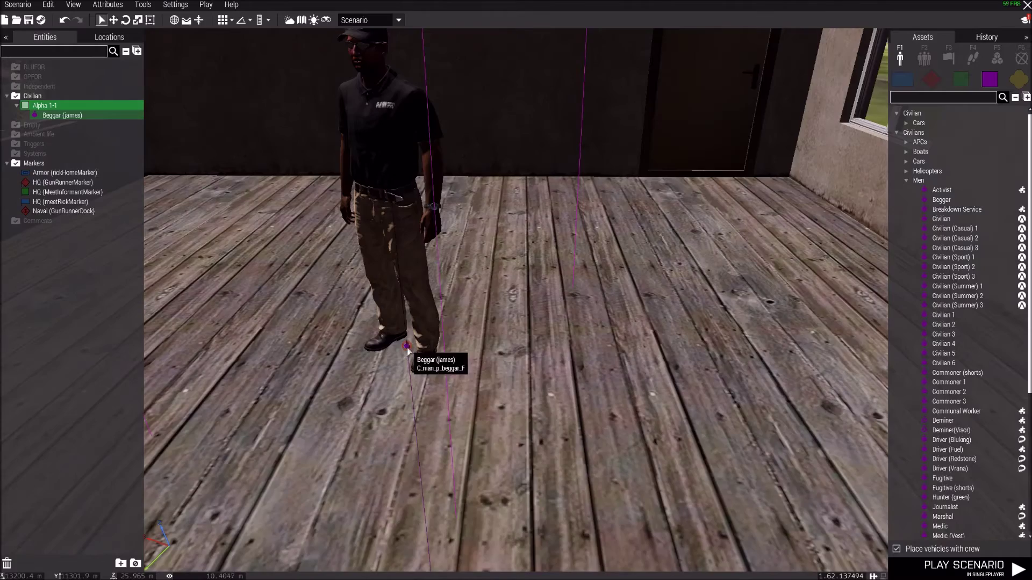
Step: Reposition the Beggar in the wooden-floored room so that he faces the dark wall with the door
right_click_drag(407, 349, 508, 330)
key("d")
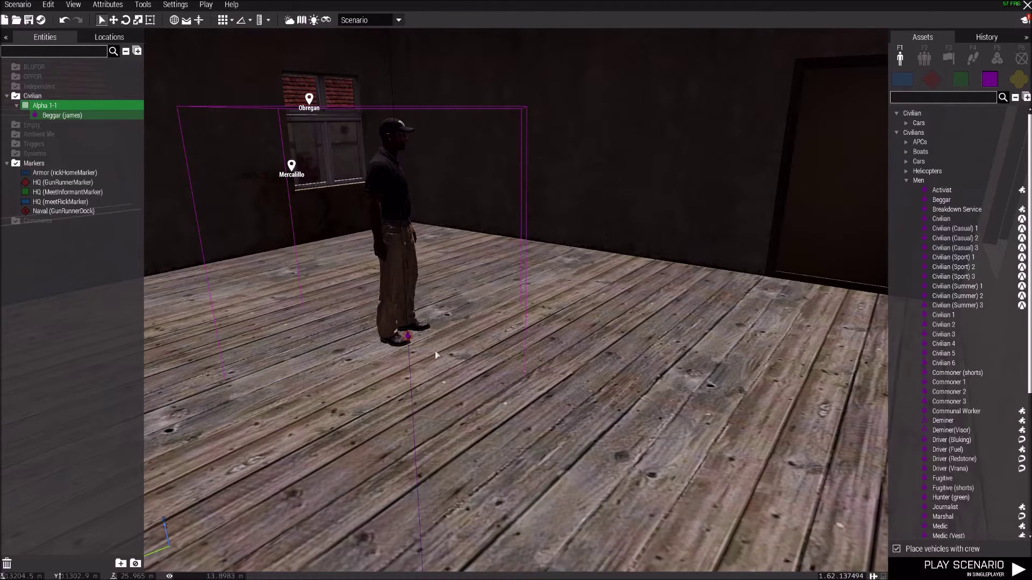
key("a")
right_click_drag(435, 351, 569, 375)
key("d")
left_click_drag(523, 357, 589, 328)
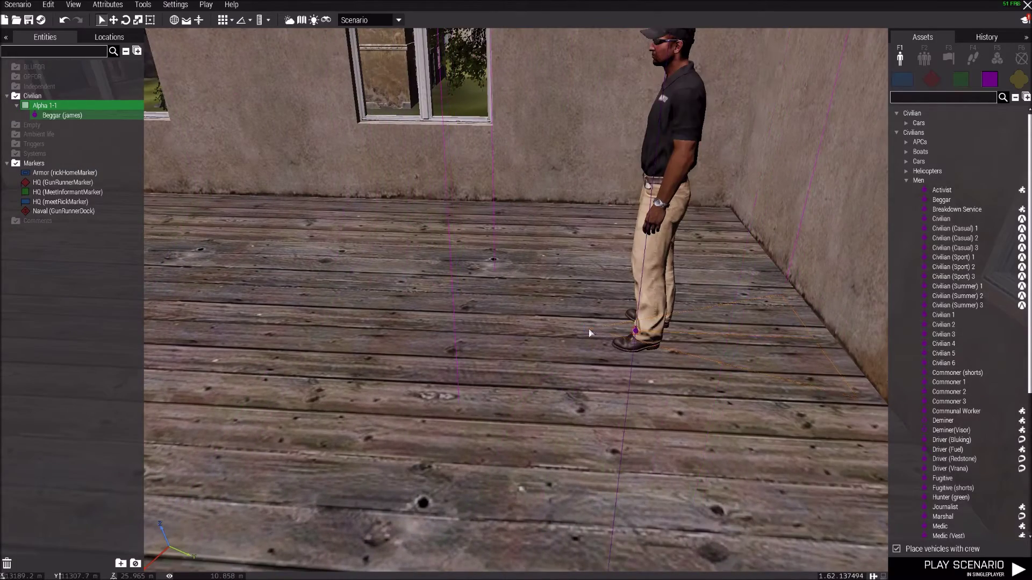
Step: Place a basic Trigger on the wooden floor near the dark wall with the door
right_click_drag(553, 335, 456, 322)
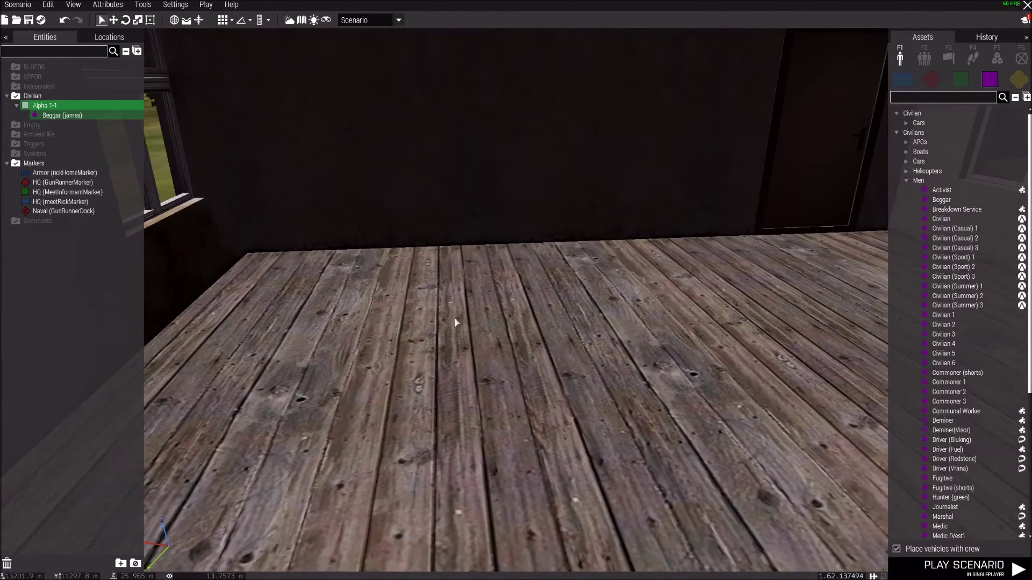
left_click(948, 57)
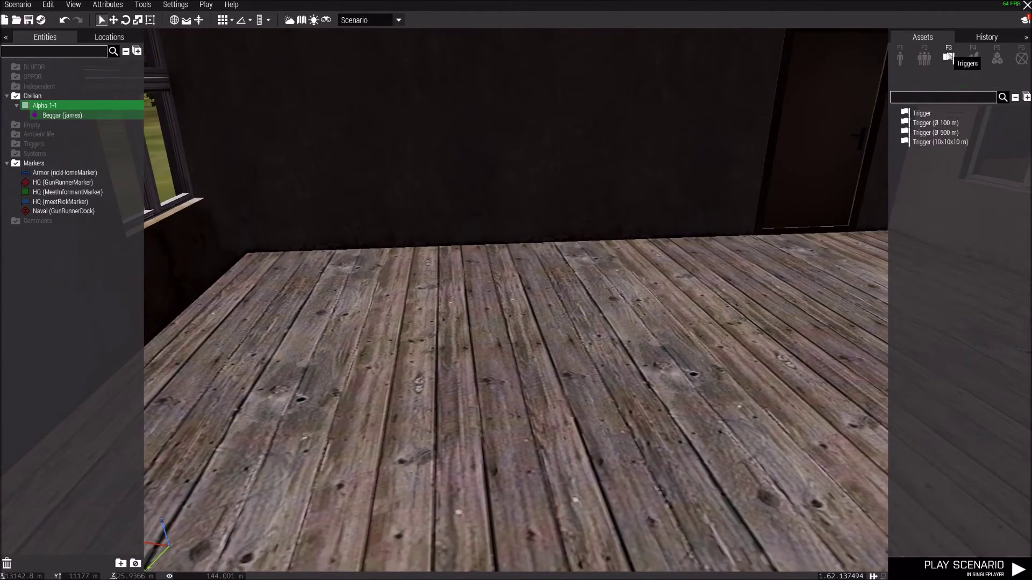
left_click(922, 112)
left_click(502, 295)
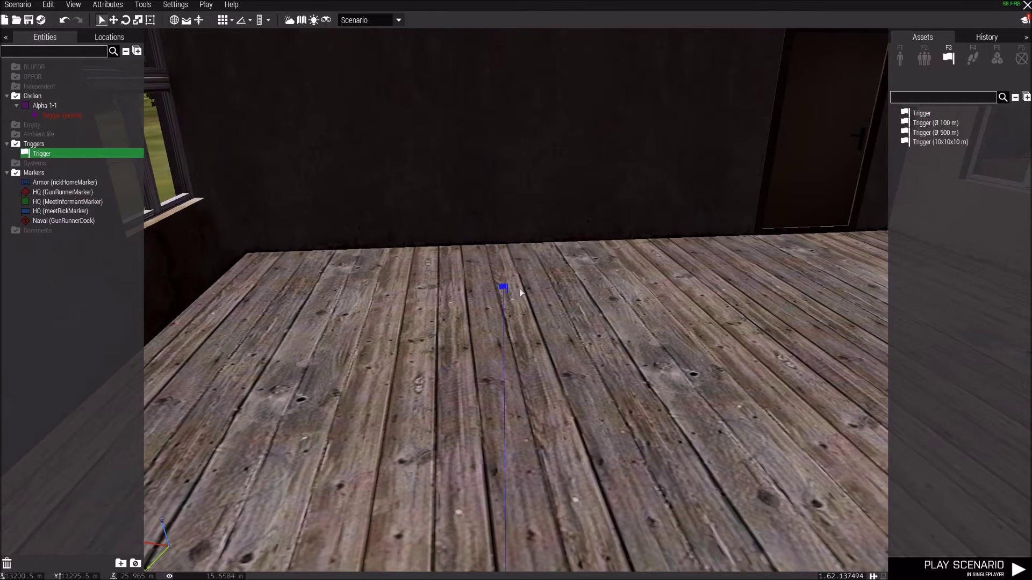
Step: Set the trigger's condition to true; and accept its attributes
double_click(506, 288)
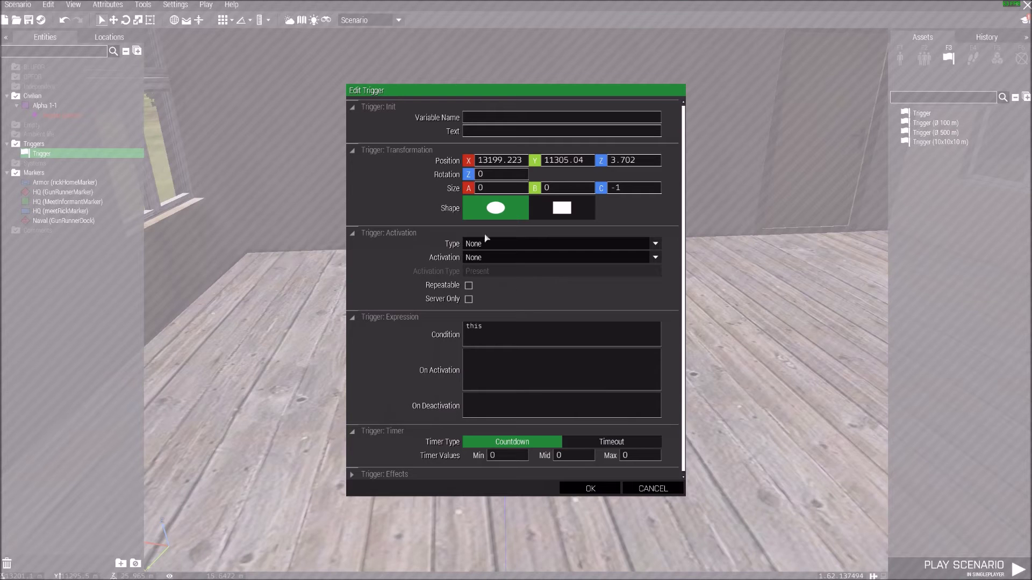
left_click(495, 339)
type("true;")
left_click(590, 488)
Step: Set the Beggar as the trigger's owner by connecting the trigger to him
right_click_drag(523, 451, 498, 445)
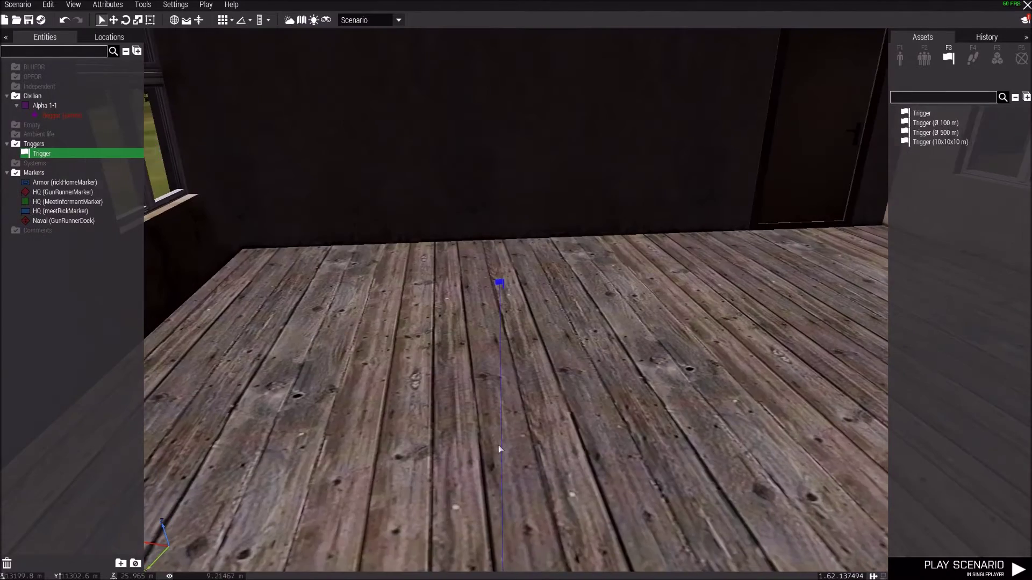
right_click(500, 284)
mouse_move(551, 289)
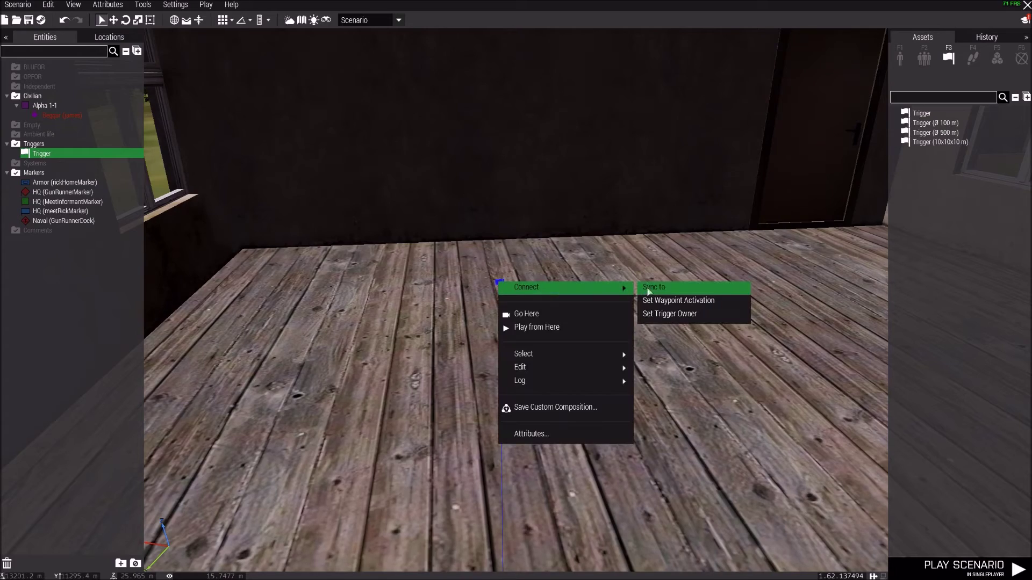
left_click(683, 317)
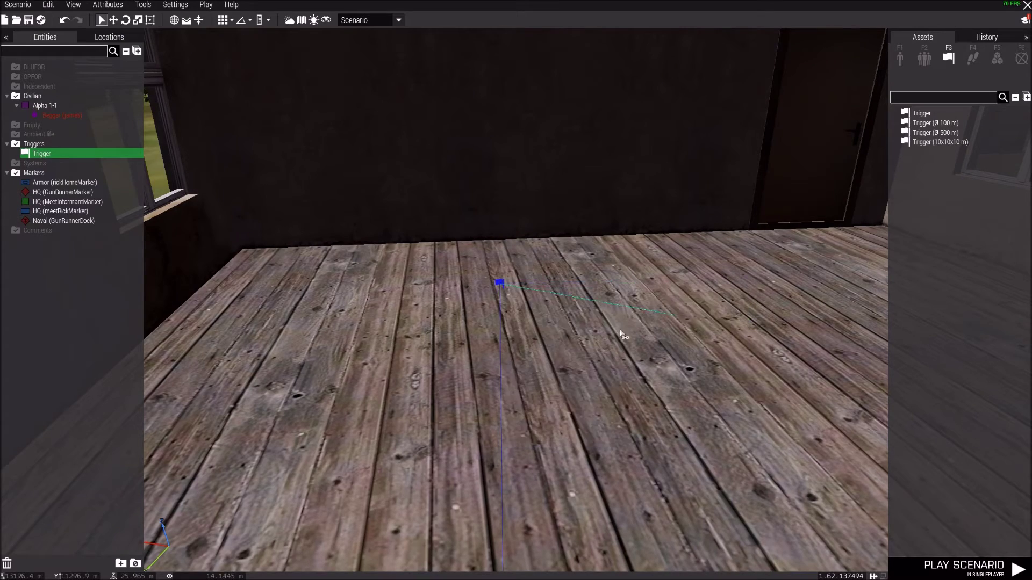
right_click_drag(604, 335, 774, 336)
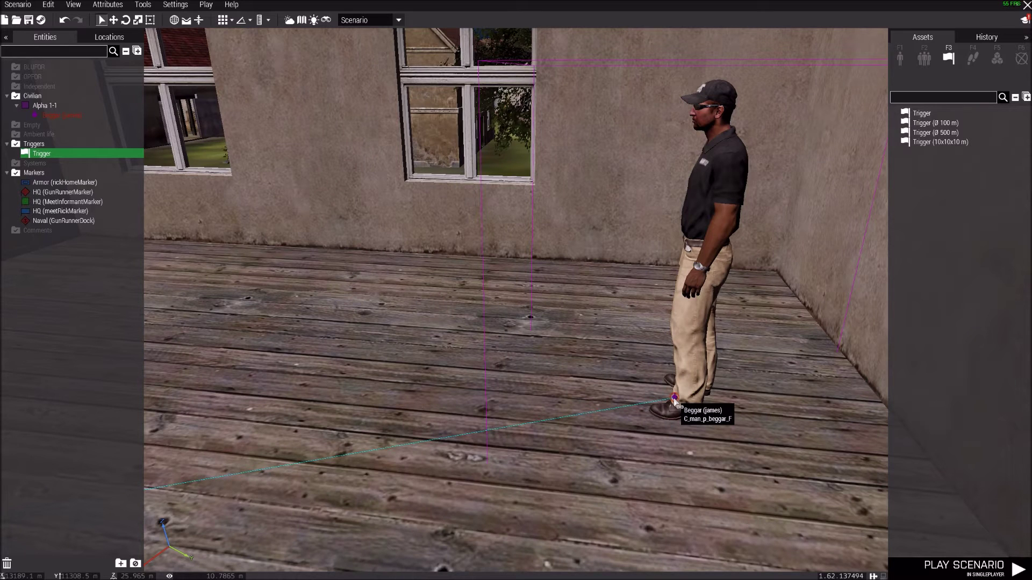
left_click(675, 400)
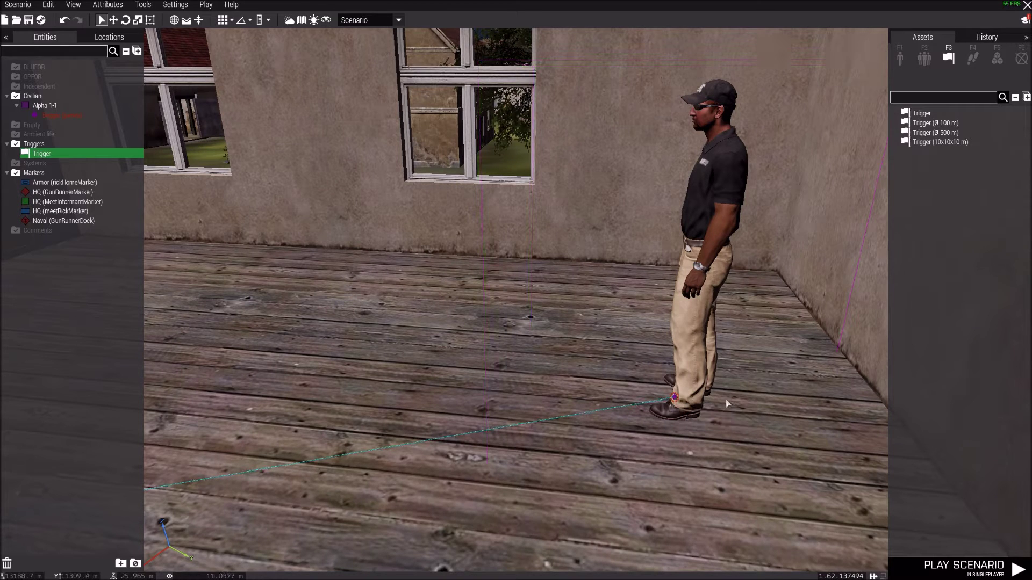
right_click_drag(675, 401, 705, 398)
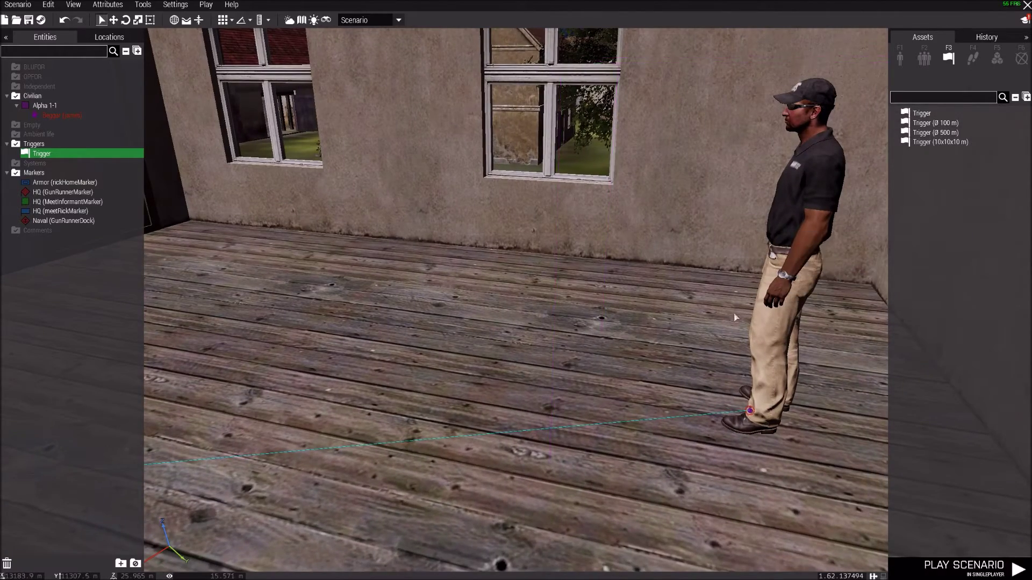
Step: Open the trigger's attributes and give it the variable name trg1
right_click_drag(774, 272, 547, 282)
double_click(524, 267)
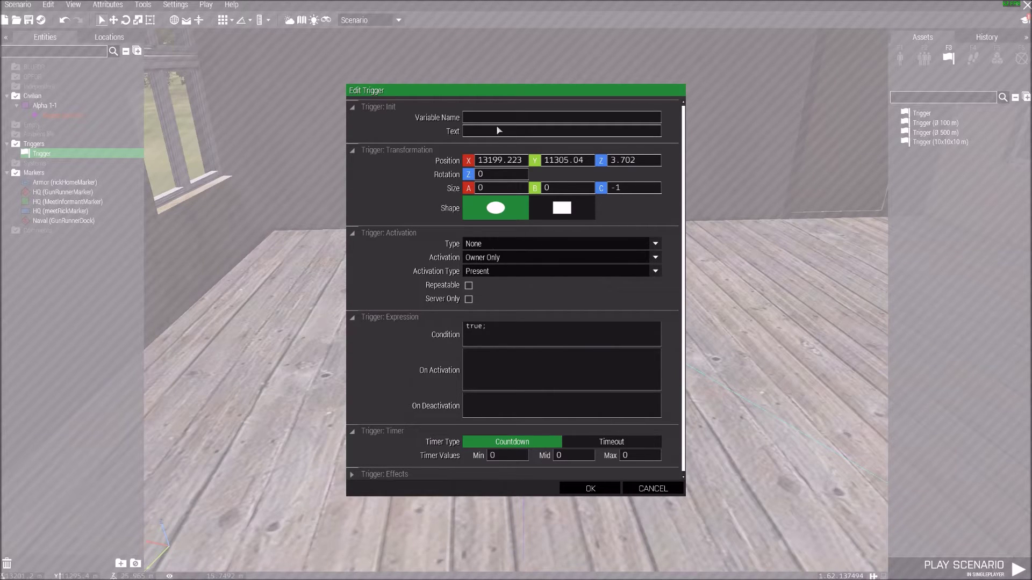
left_click(518, 115)
type("trigge")
key("BackSpace")
key("BackSpace")
type("1")
key("BackSpace")
key("BackSpace")
key("BackSpace")
type("g")
Step: Enter an On Activation expression that runs hintC "Hello"; on the Beggar's variable name, and accept the trigger's attributes
type("james")
type(" hin")
type("tC")
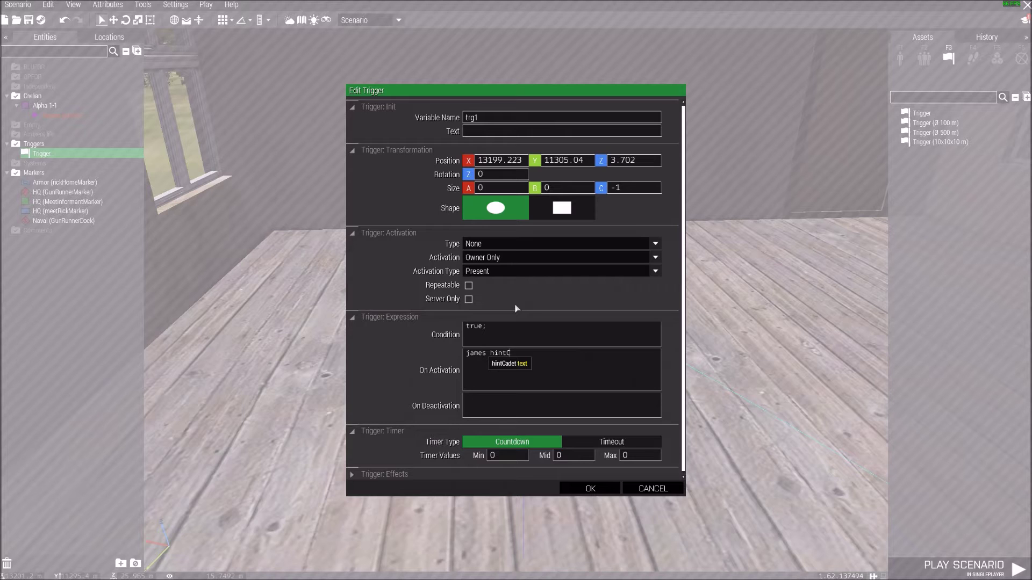
key("BackSpace")
type("\"Hello\";")
left_click(590, 489)
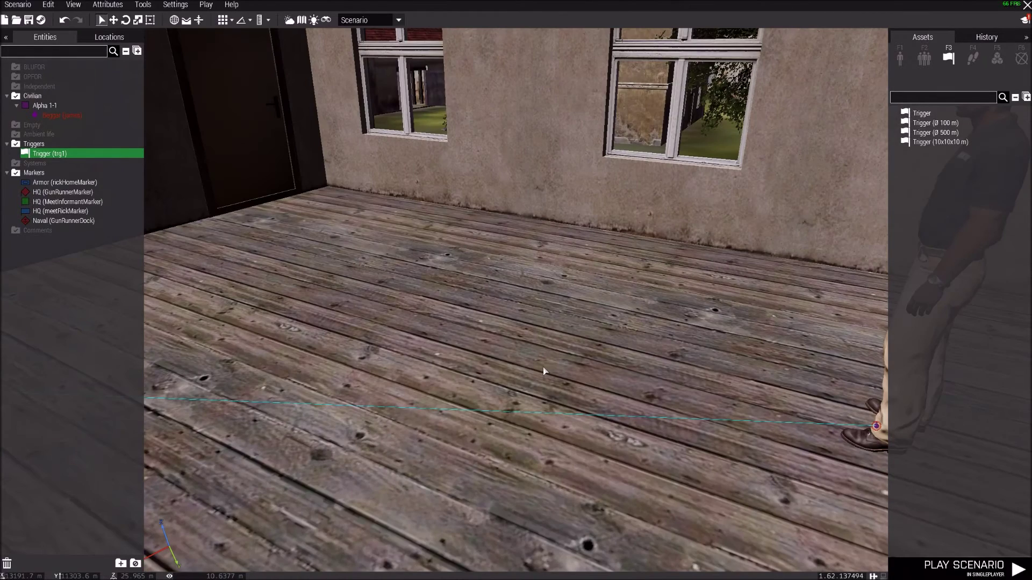
Step: Preview the scenario to test the trigger's hint, and return to the trigger in the editor
key("ctrl+p")
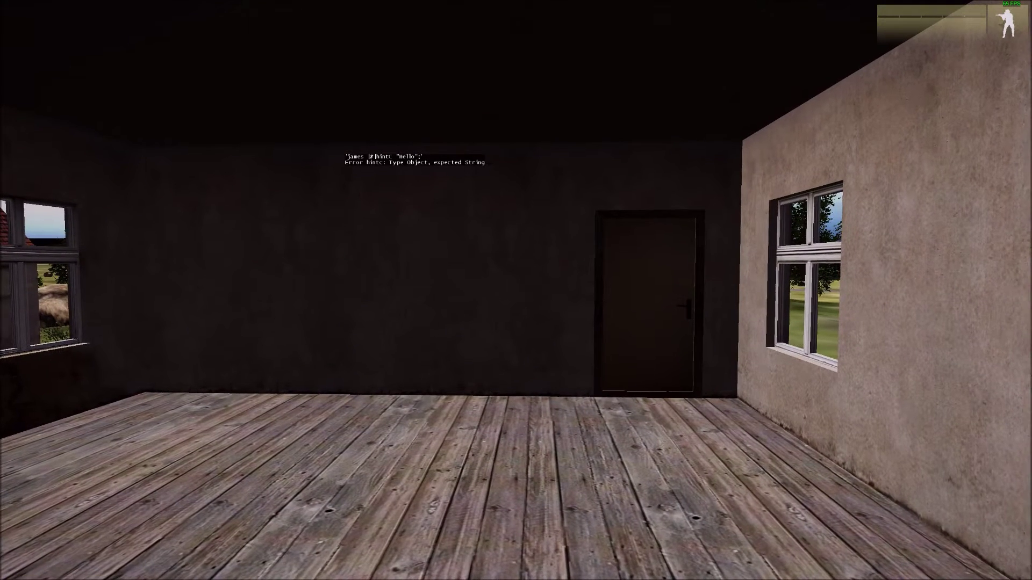
key("Escape")
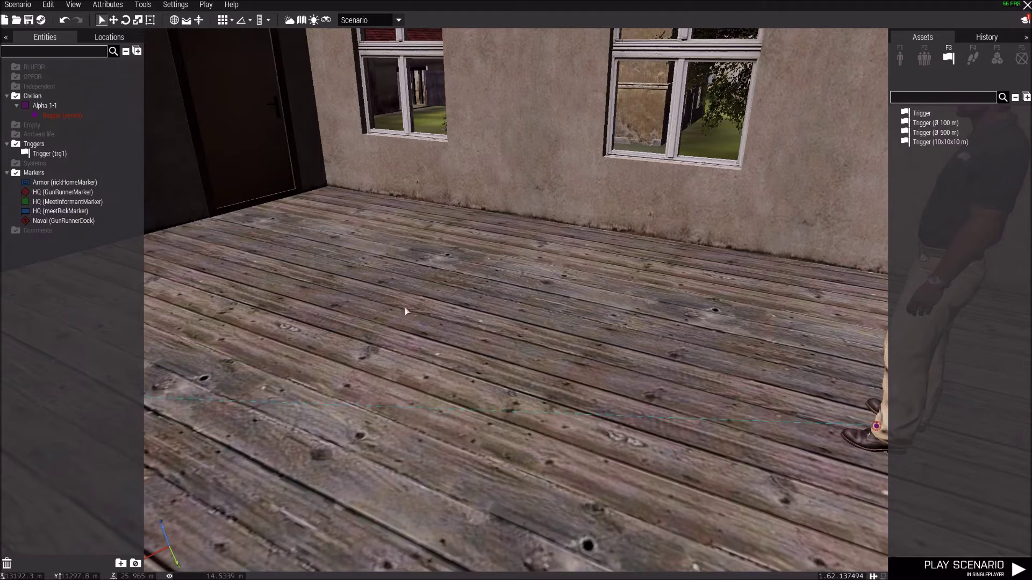
right_click_drag(504, 336, 358, 332)
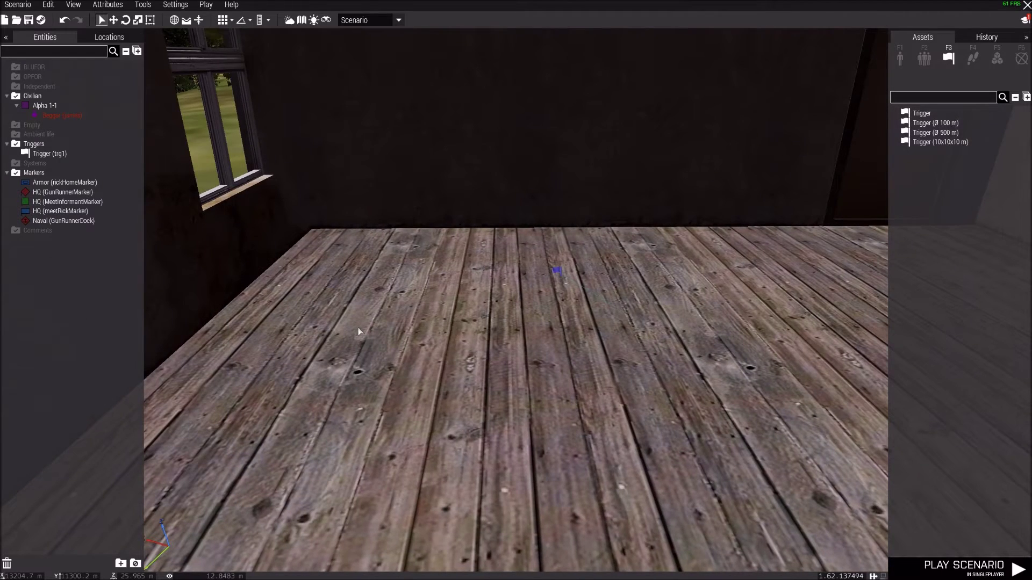
double_click(559, 272)
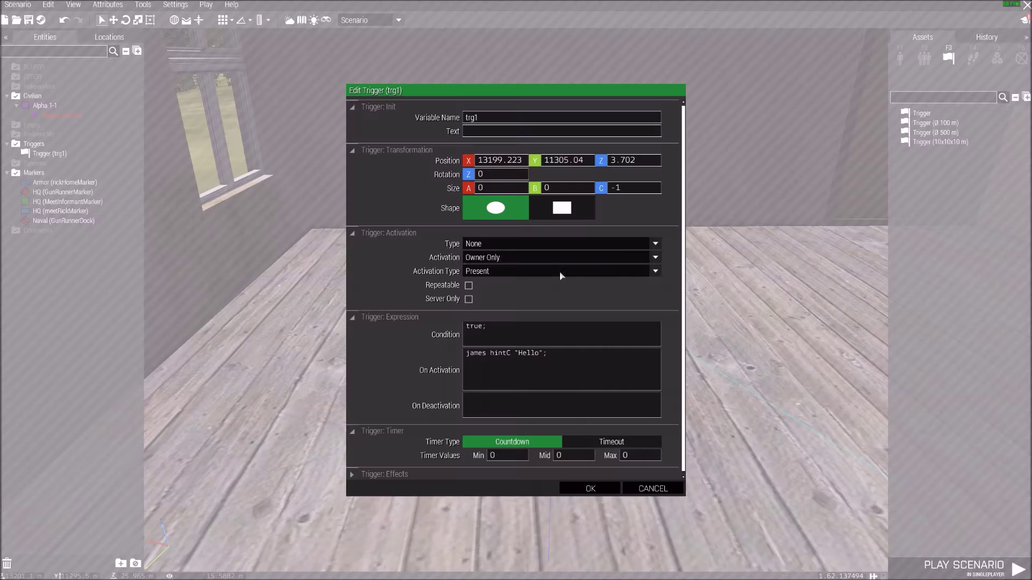
left_click(550, 359)
key("ctrl+a")
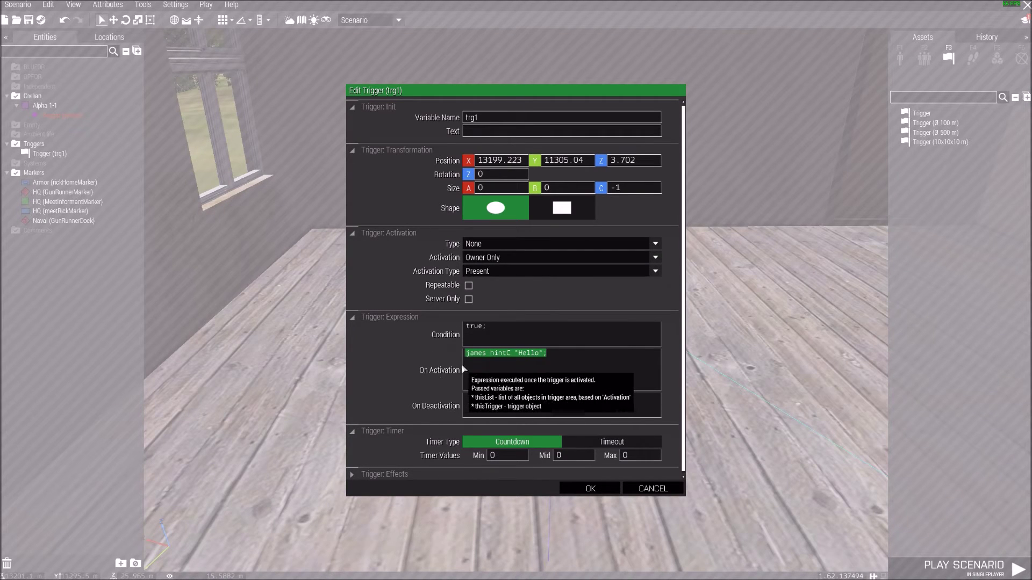
type("\"")
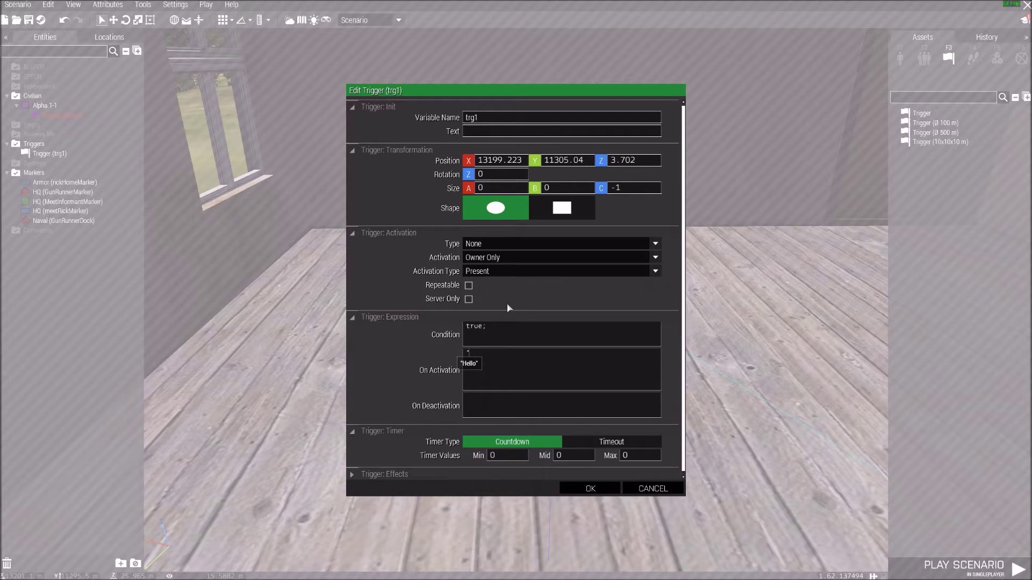
type("Text message")
key("BackSpace")
key("BackSpace")
key("BackSpace")
key("BackSpace")
key("BackSpace")
key("BackSpace")
key("BackSpace")
type("F")
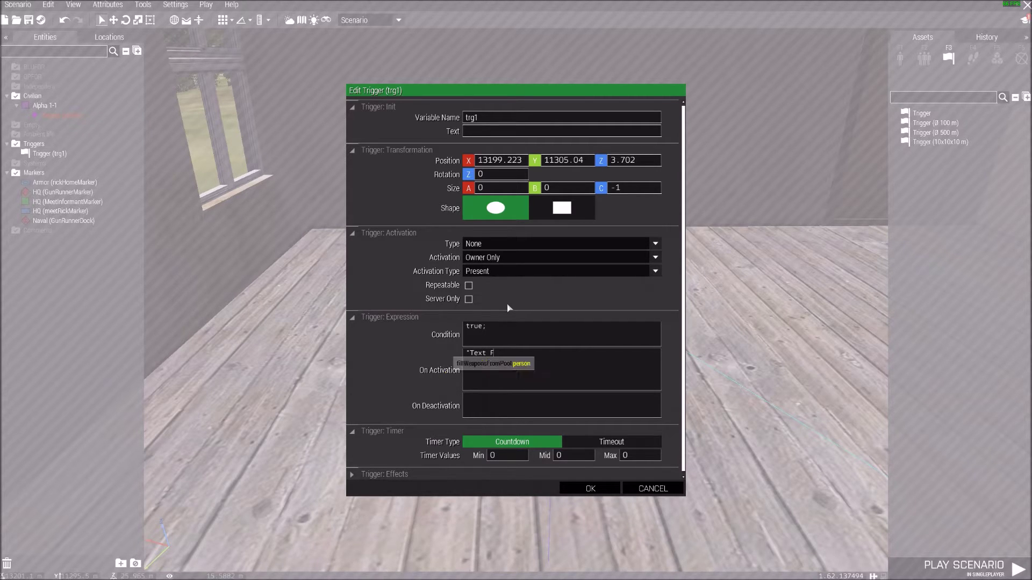
type("rom Rick")
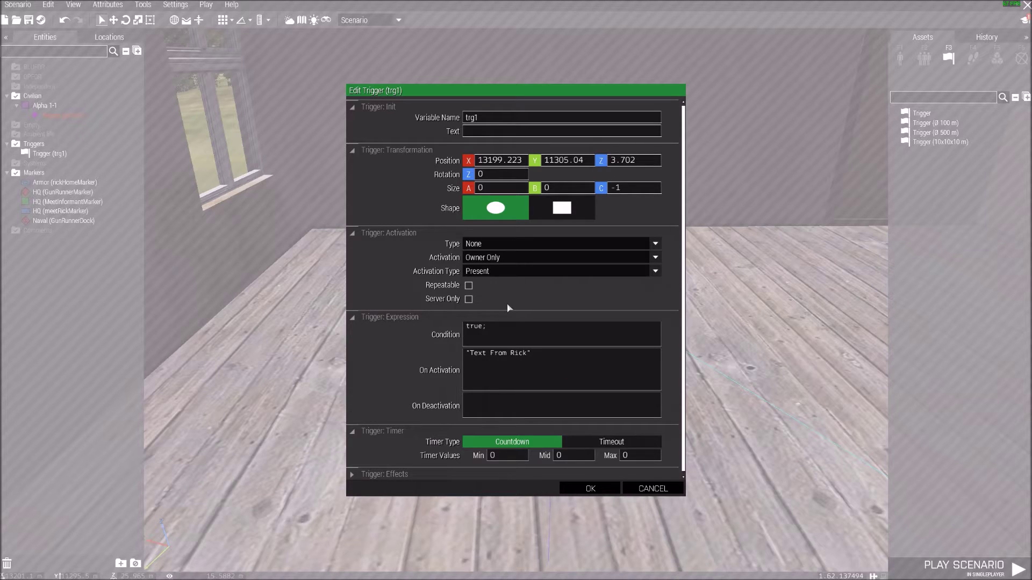
type("\" hintC \"")
left_click(653, 489)
Step: Look through the sounds available in the trigger's effects, and close its attributes without changing anything
right_click_drag(569, 440, 572, 419)
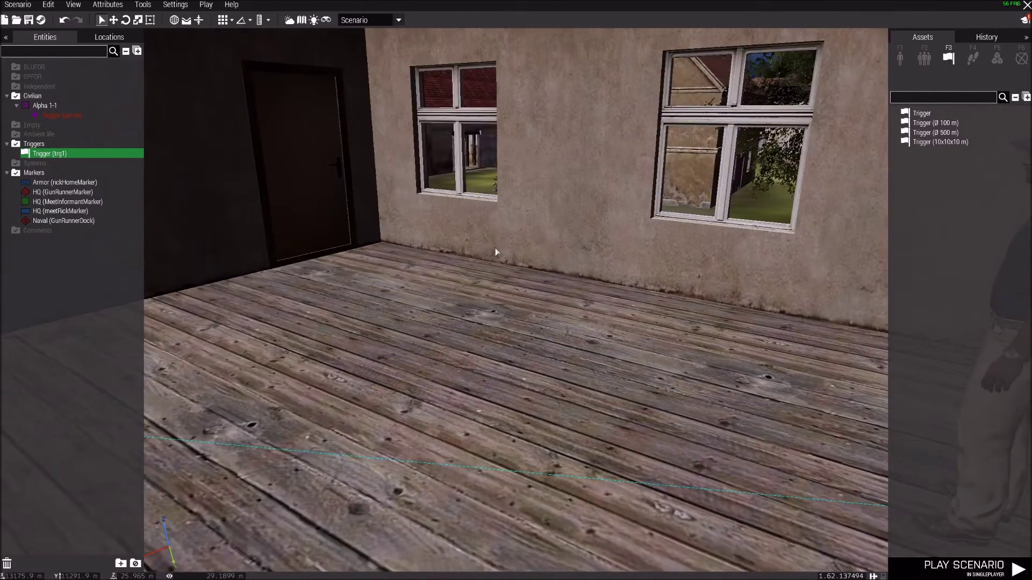
right_click_drag(495, 247, 486, 294)
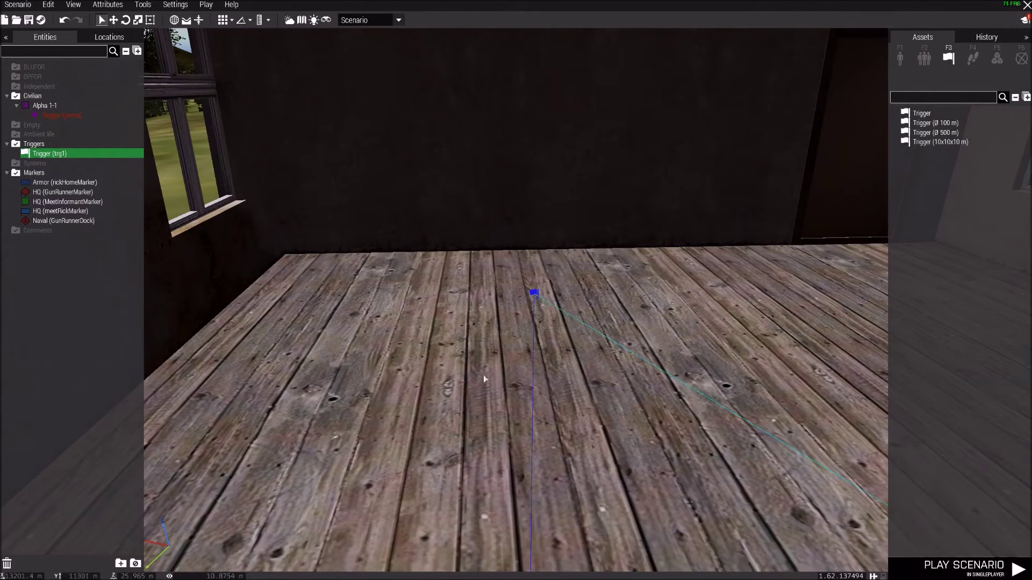
double_click(533, 293)
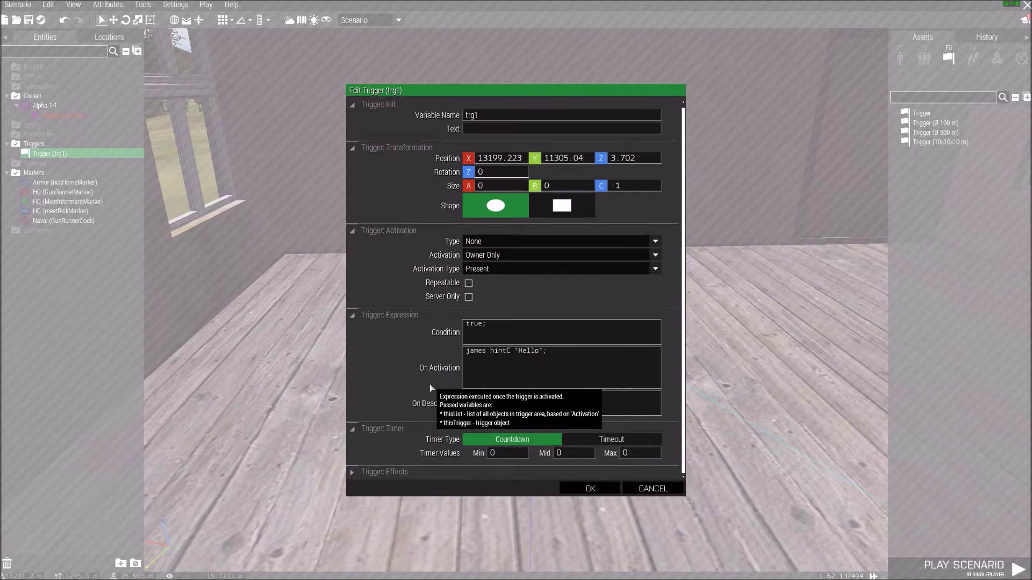
left_click(353, 473)
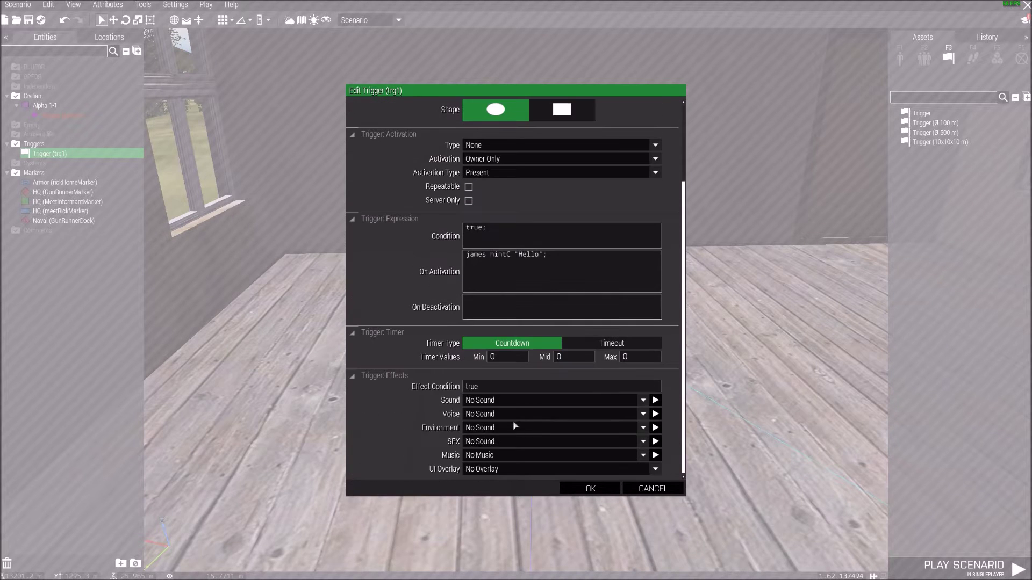
left_click(525, 402)
scroll(556, 486, "up", 3)
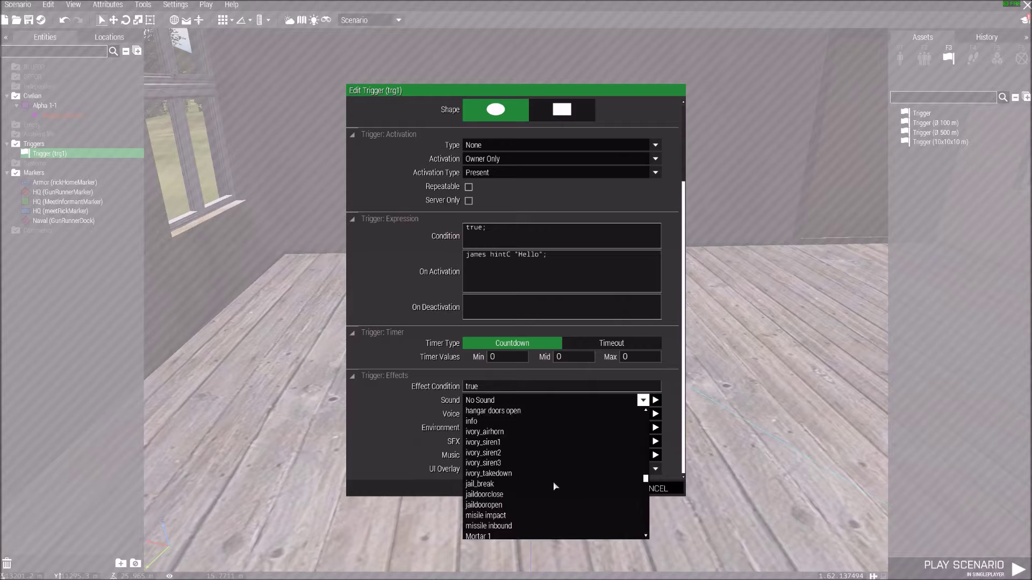
scroll(555, 486, "down", 15)
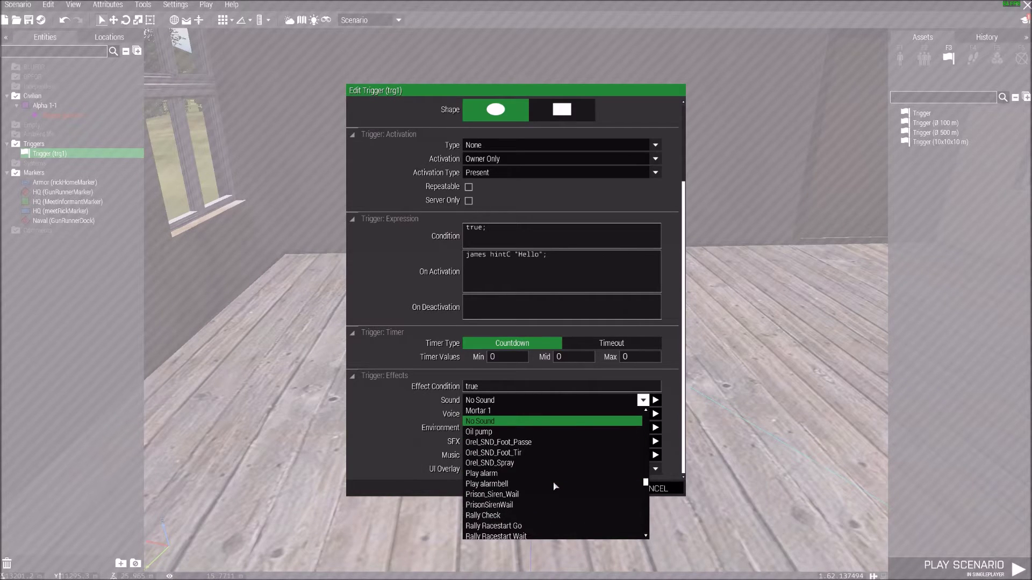
scroll(556, 487, "down", 7)
scroll(555, 486, "down", 10)
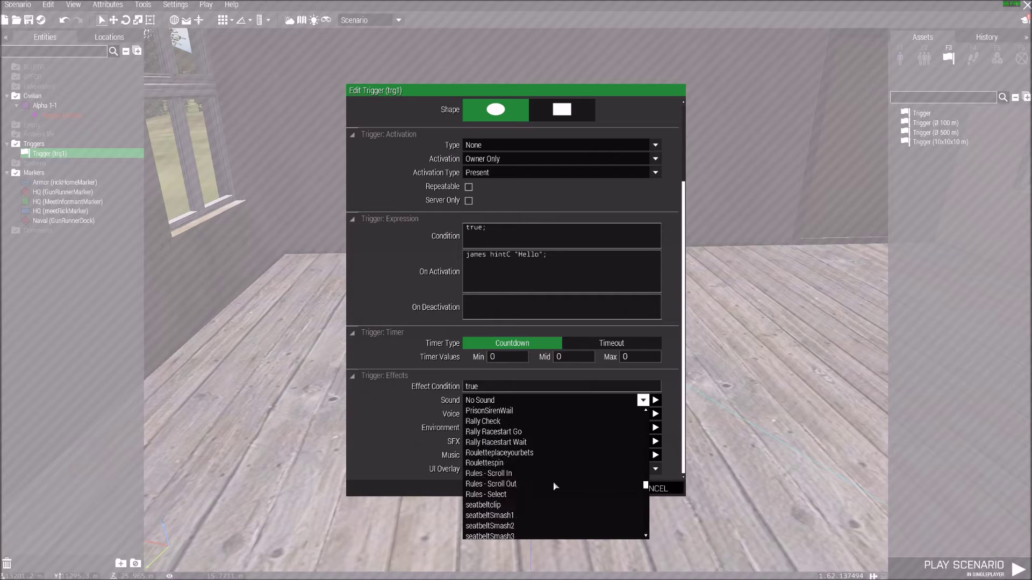
scroll(556, 486, "down", 20)
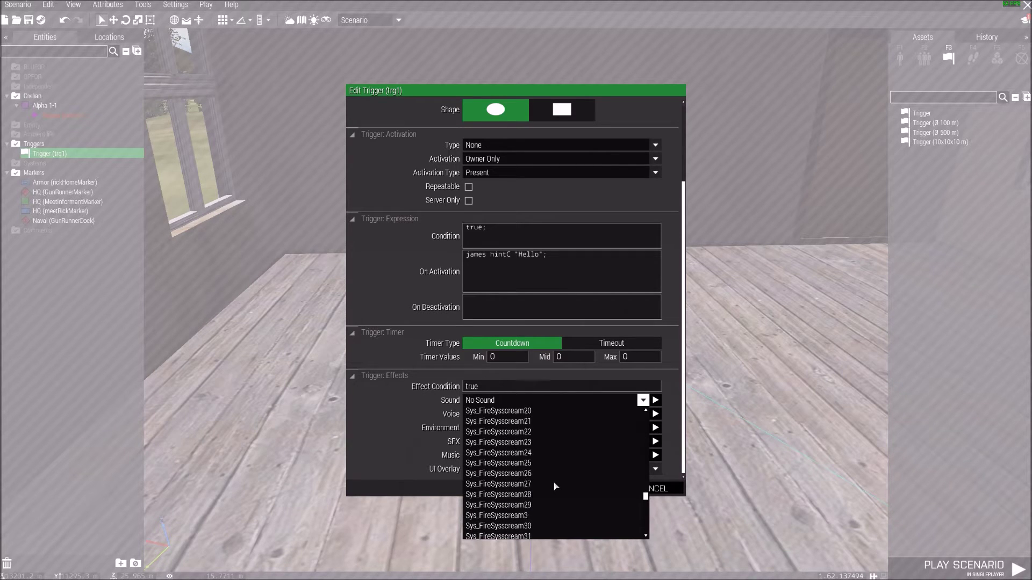
scroll(555, 486, "down", 16)
scroll(555, 487, "down", 20)
scroll(564, 483, "down", 20)
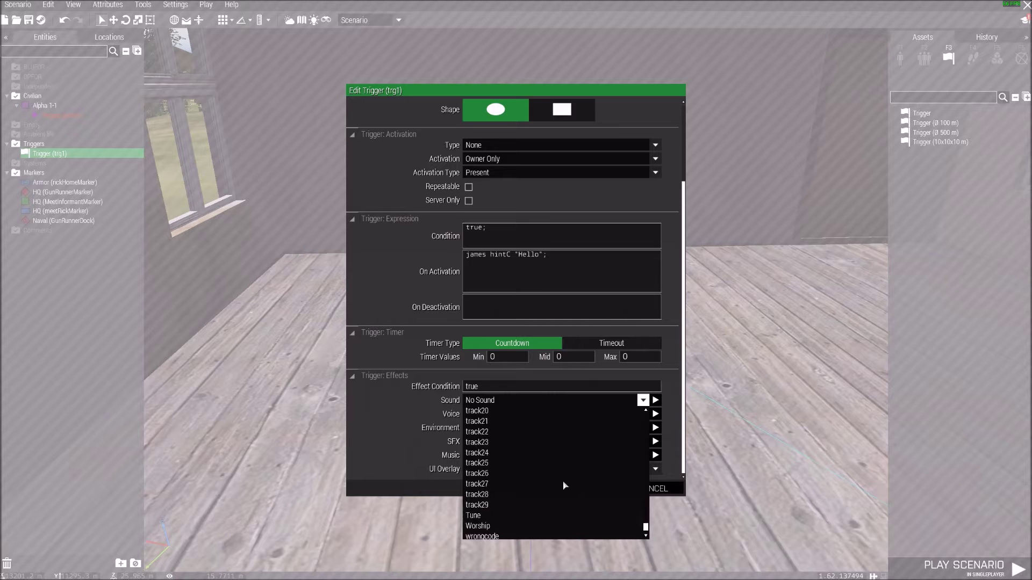
left_click(410, 429)
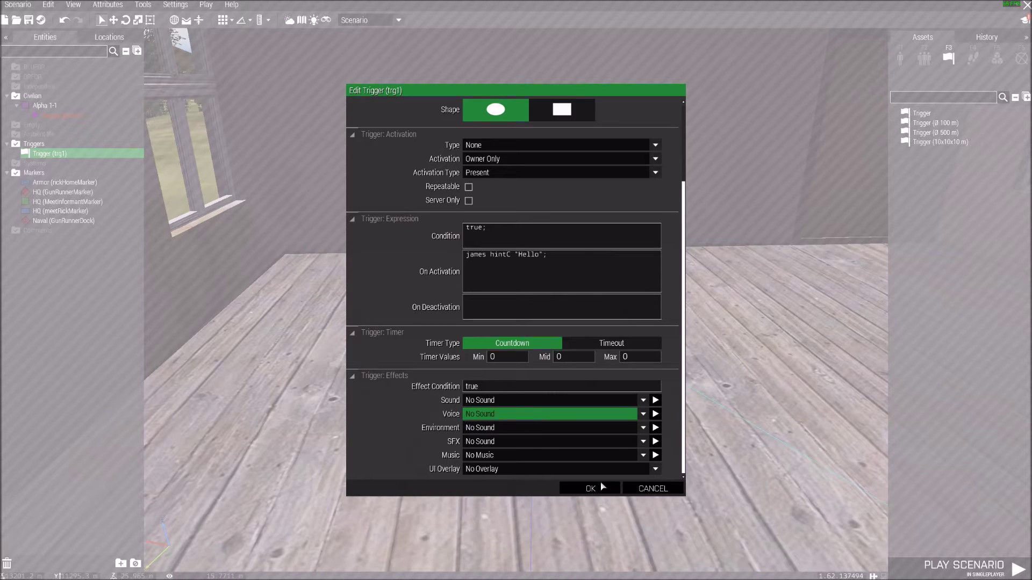
left_click(648, 489)
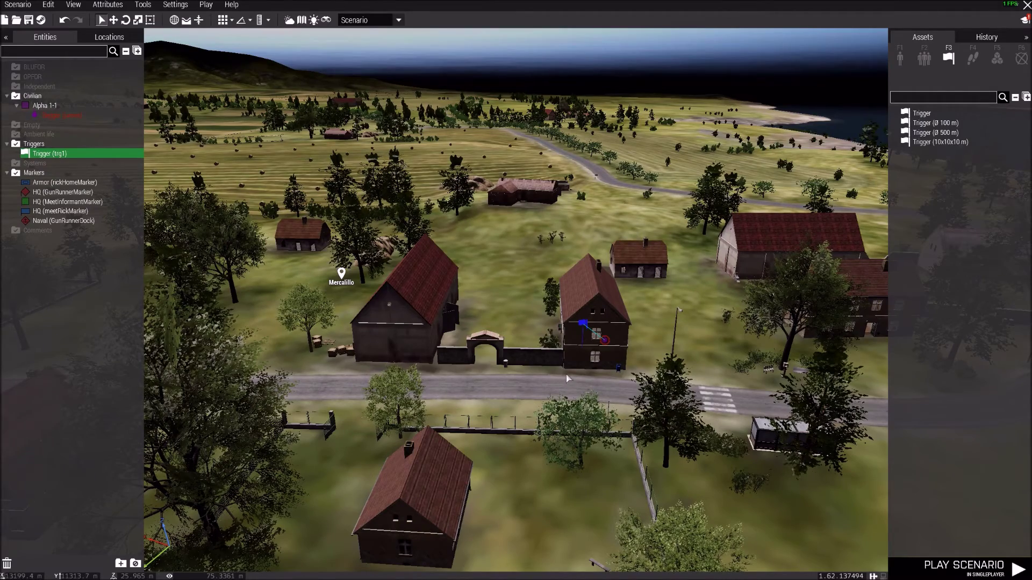
Step: Replace the trigger's On Activation expression with "Title" hintC "This is a message"; and accept its attributes
scroll(566, 376, "up", 10)
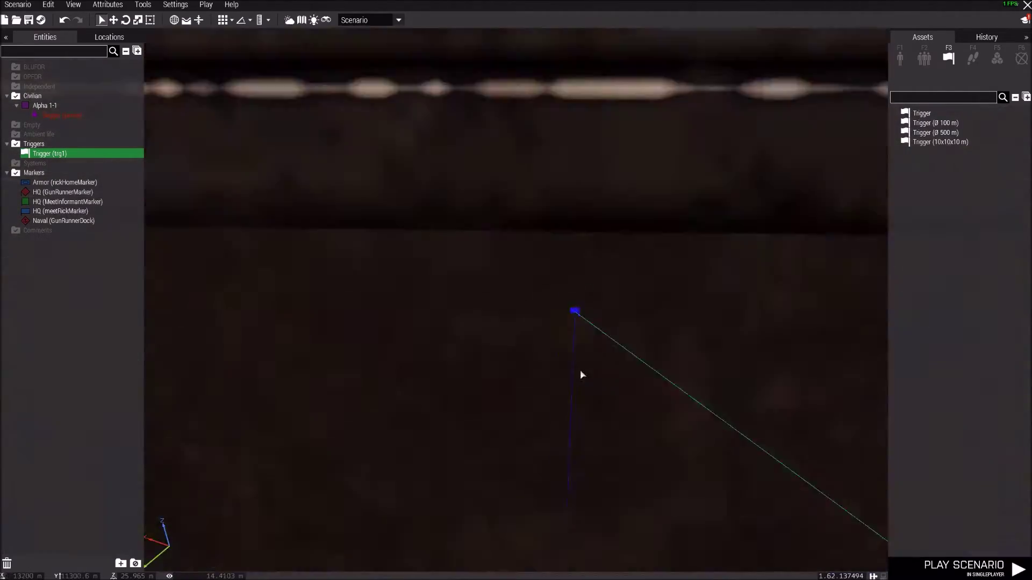
scroll(582, 374, "up", 10)
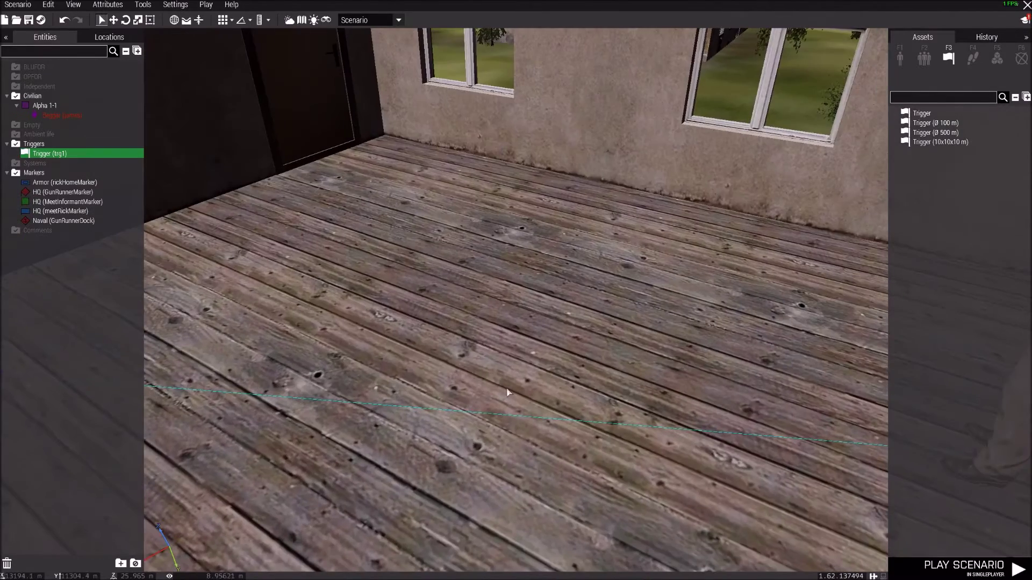
scroll(508, 393, "down", 5)
double_click(374, 362)
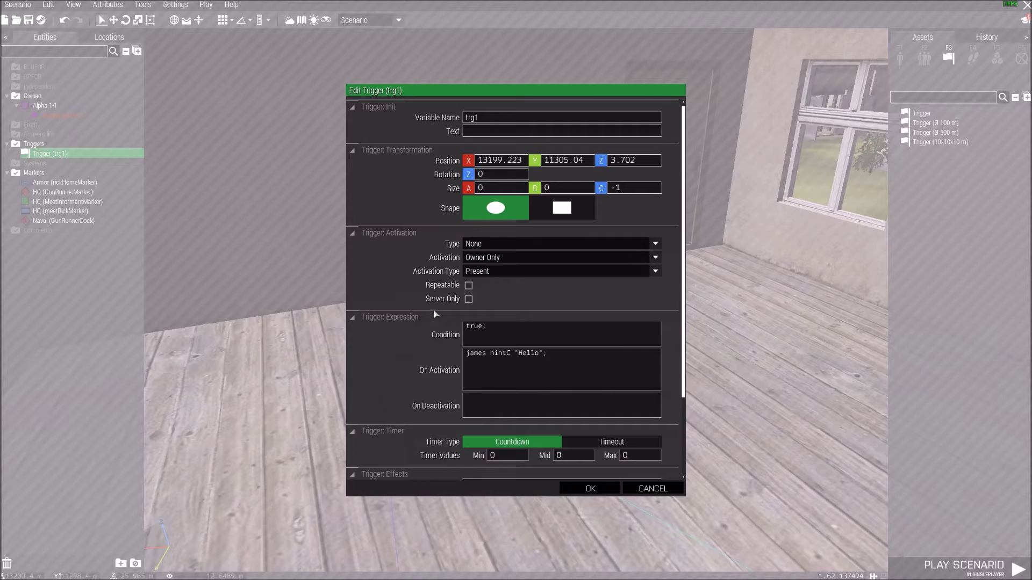
left_click_drag(559, 358, 578, 310)
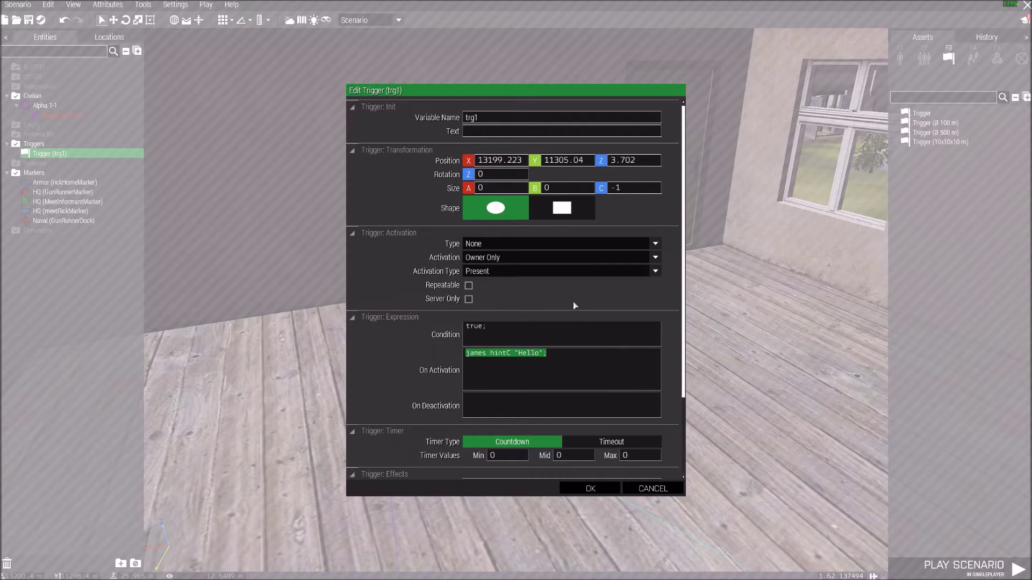
key("BackSpace")
type("\"T")
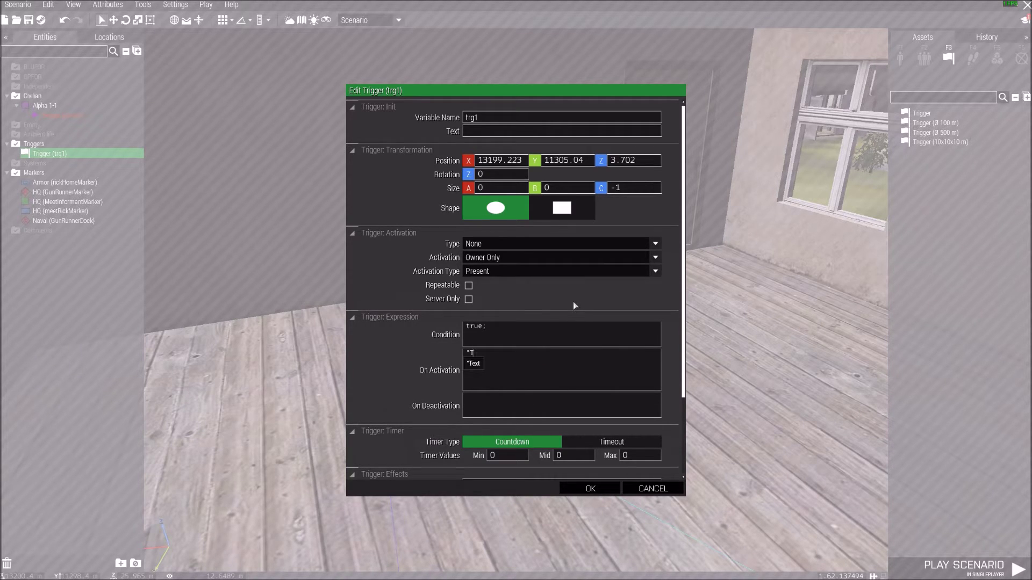
type("itle\" hintC \"")
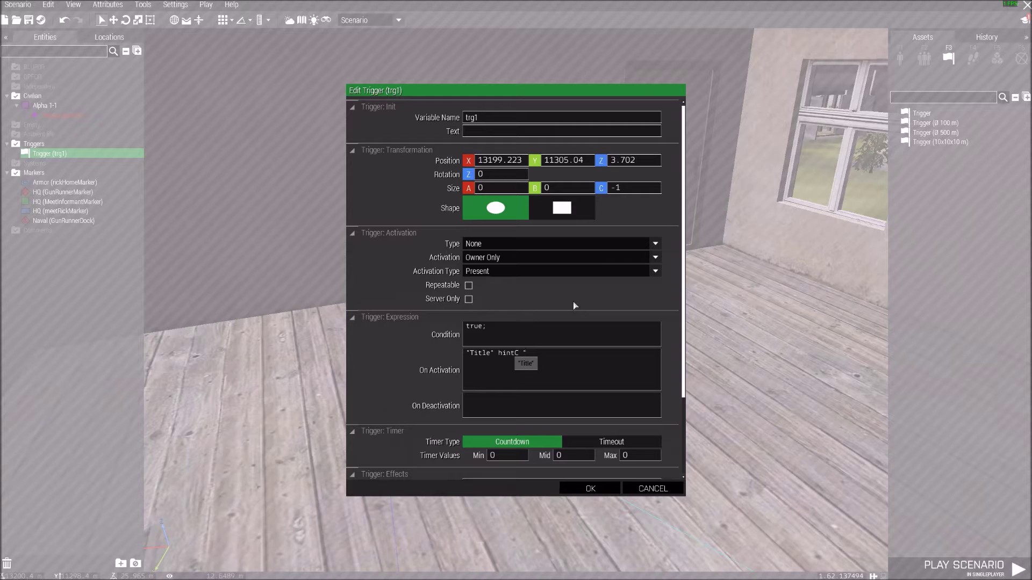
type("This is a me")
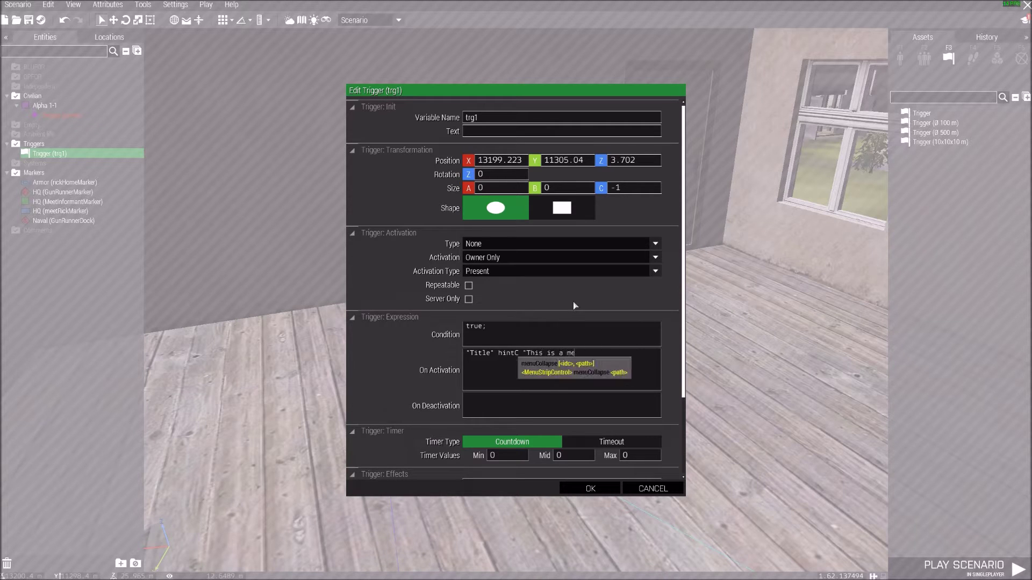
type("ssage\";")
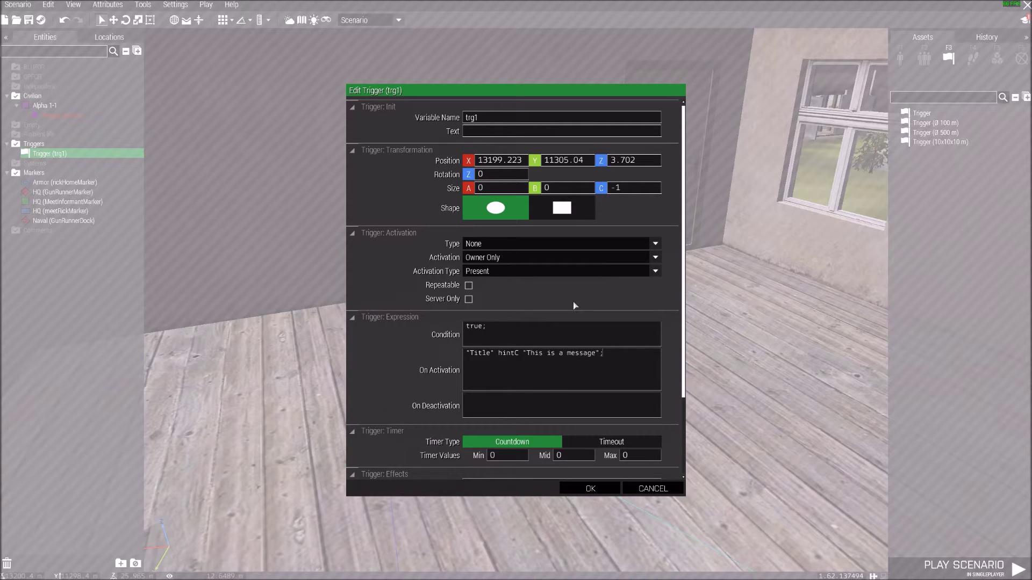
left_click(591, 489)
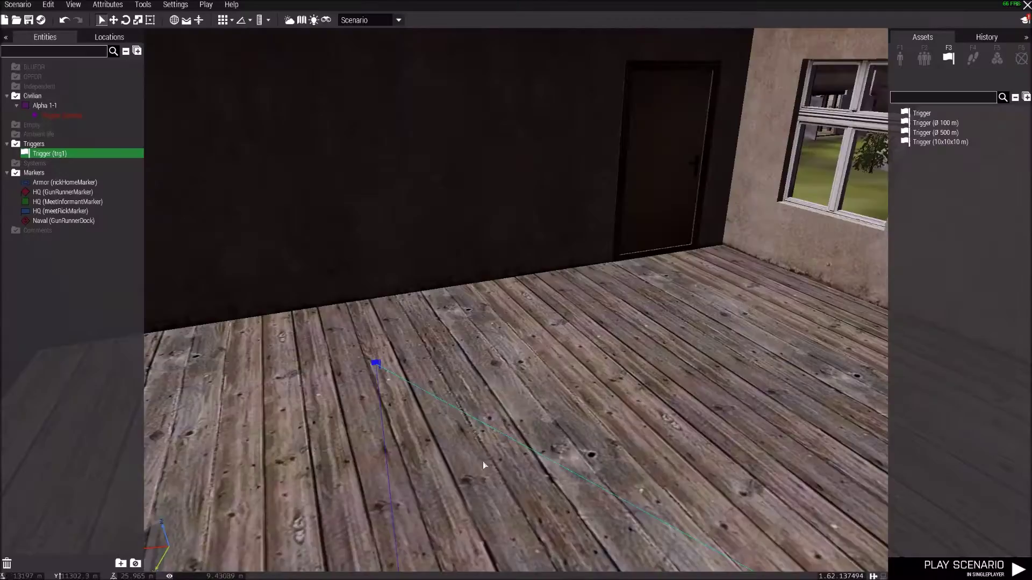
Step: Preview the scenario to test the titled hint, dismiss the hint, and return to the editor
right_click_drag(483, 461, 647, 452)
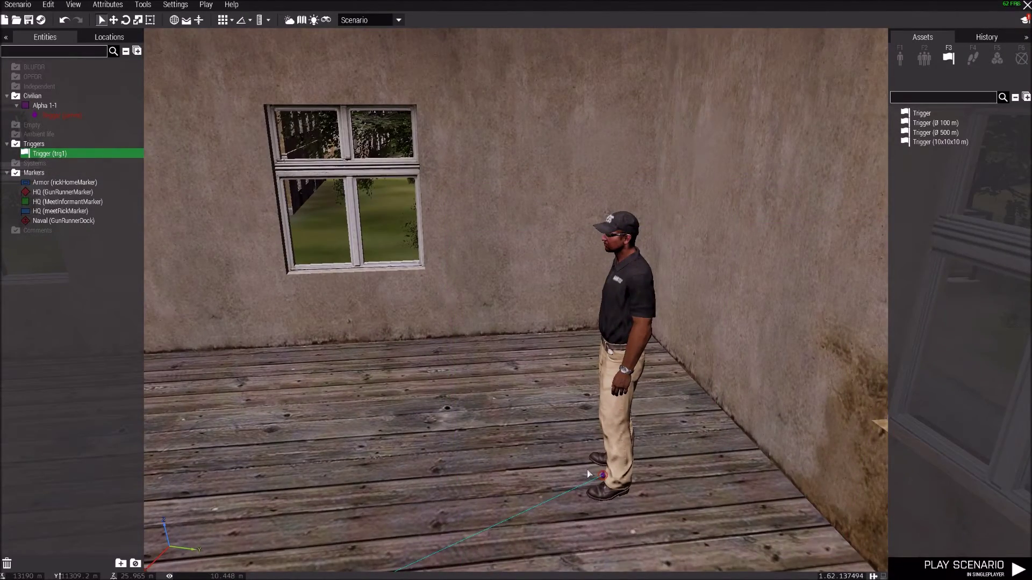
right_click_drag(589, 474, 484, 502)
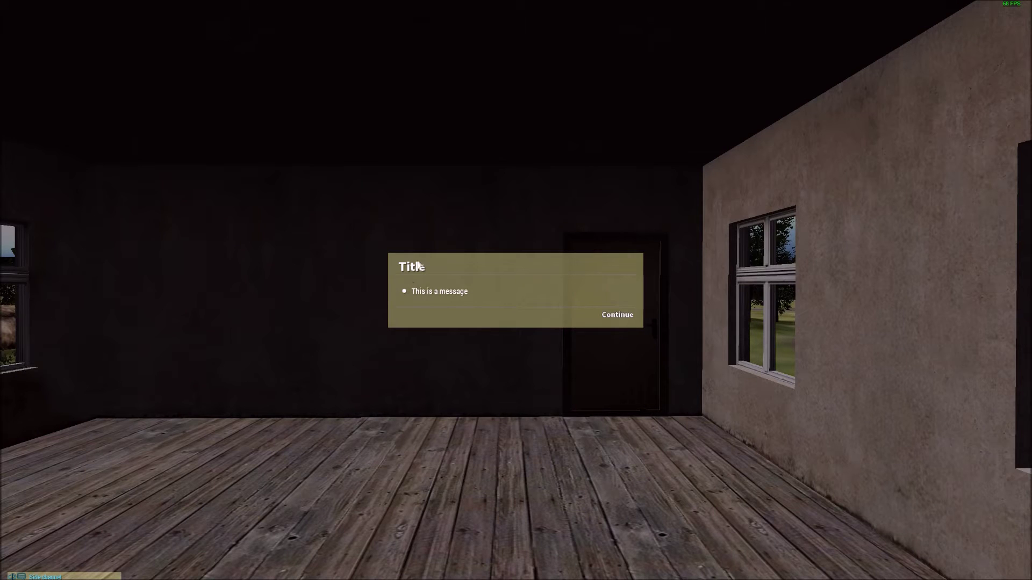
left_click_drag(468, 280, 464, 305)
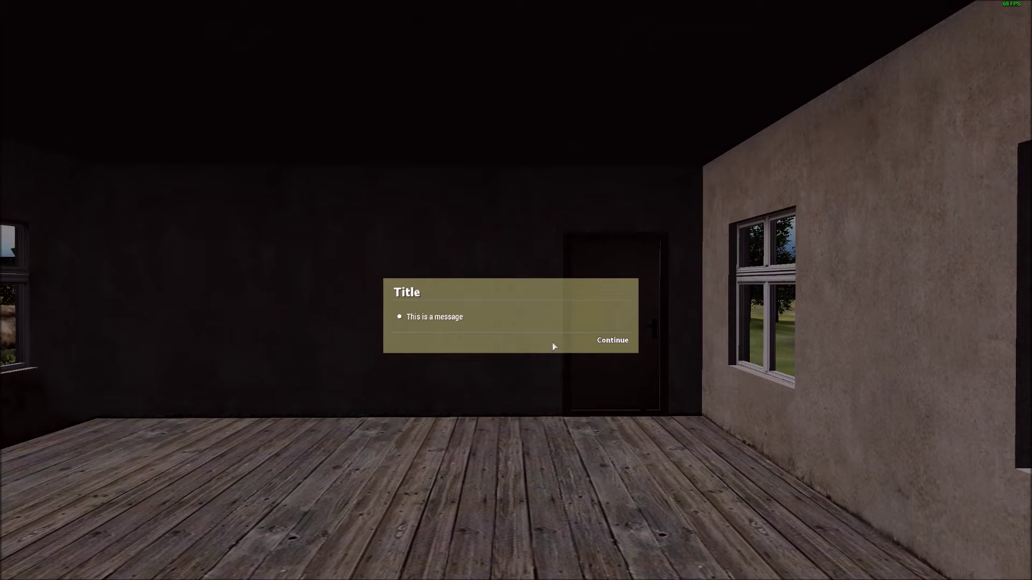
left_click(601, 347)
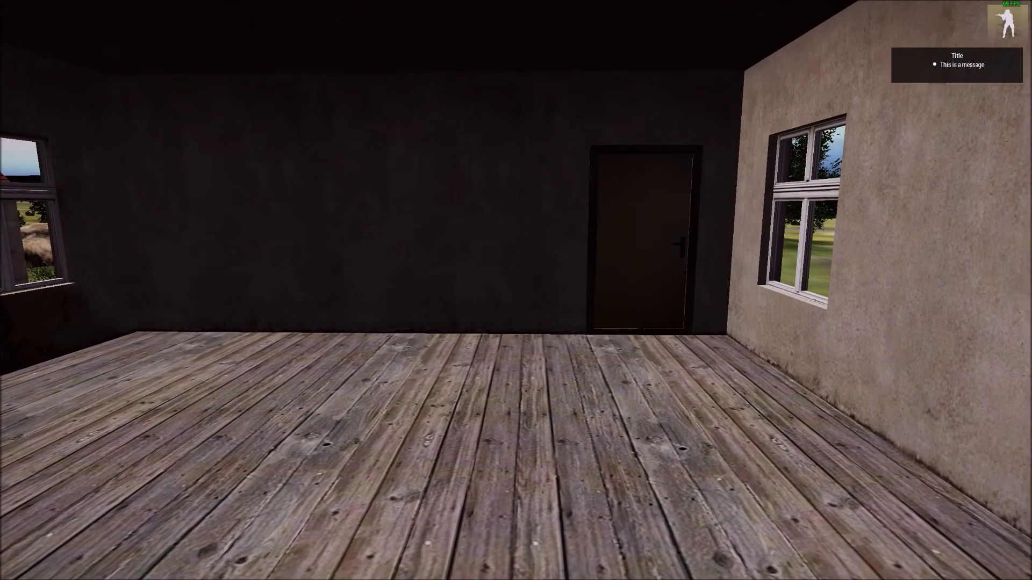
key("Escape")
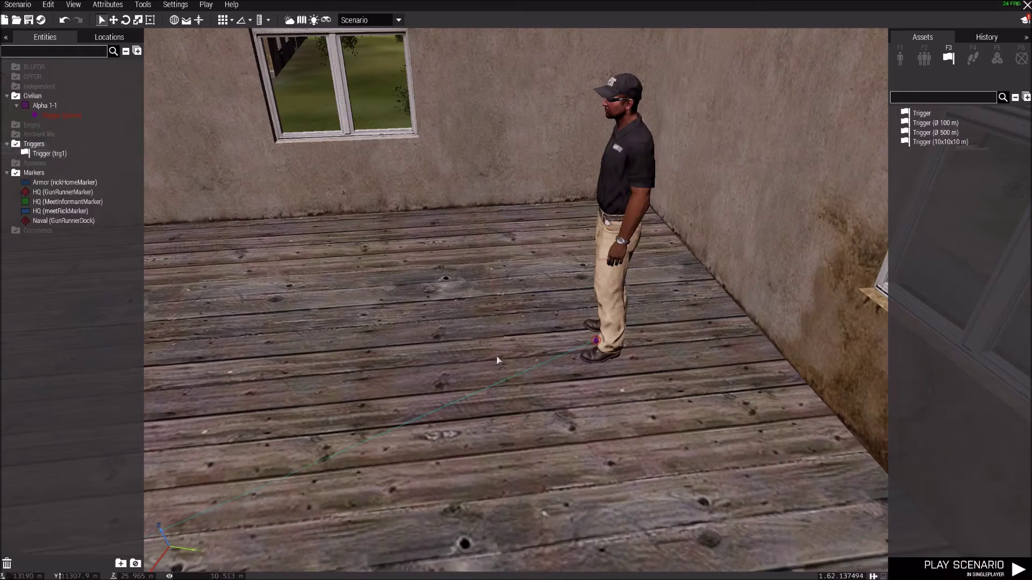
right_click_drag(498, 360, 516, 464)
key("s")
right_click_drag(512, 424, 593, 433)
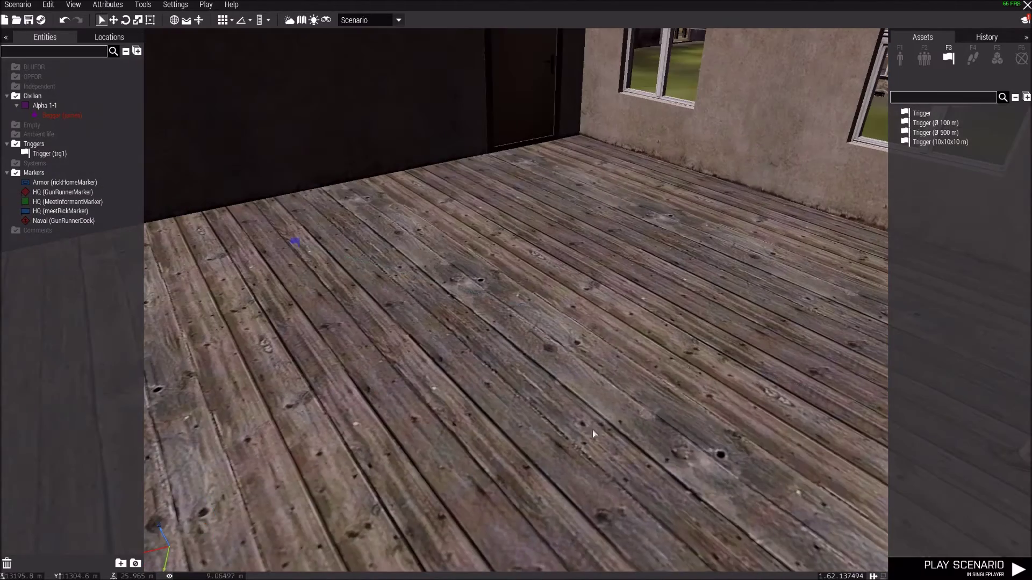
right_click_drag(461, 391, 566, 273)
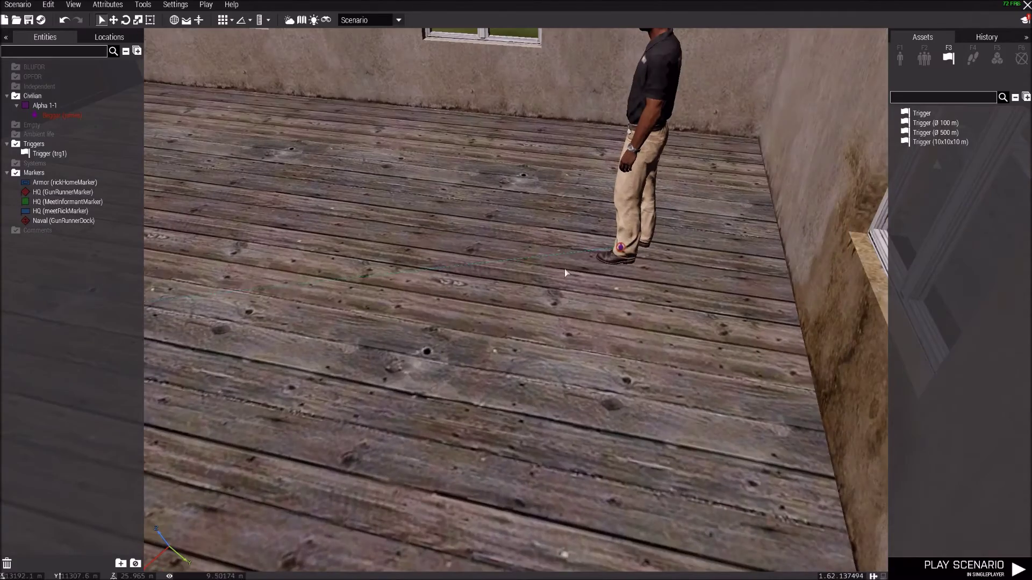
right_click_drag(622, 323, 508, 349)
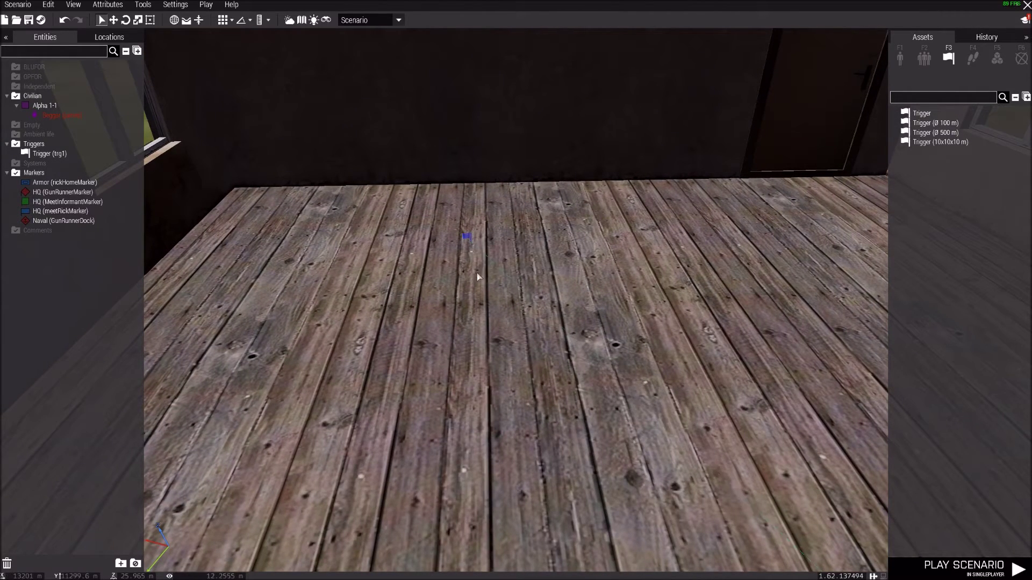
key("m")
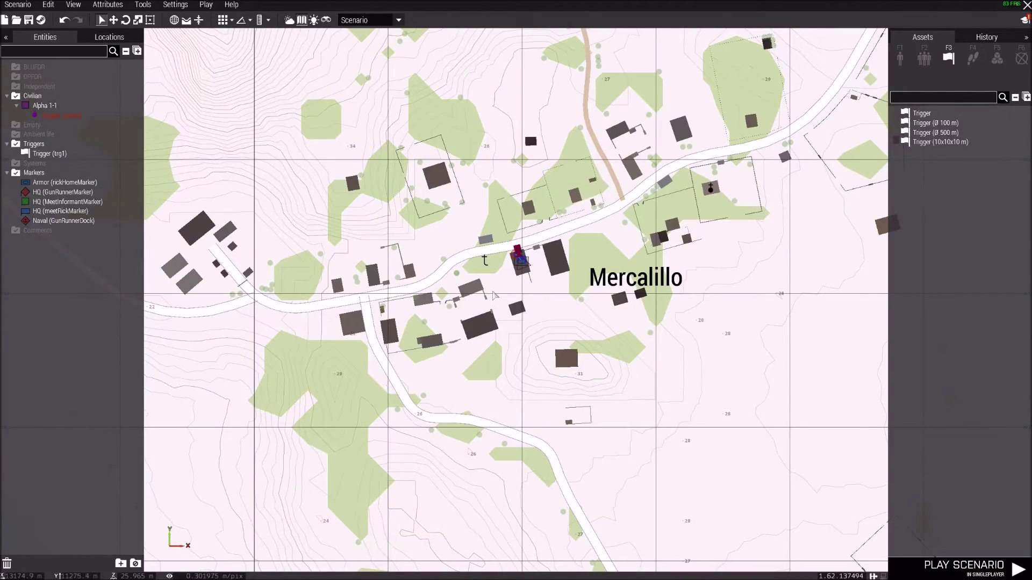
key("m")
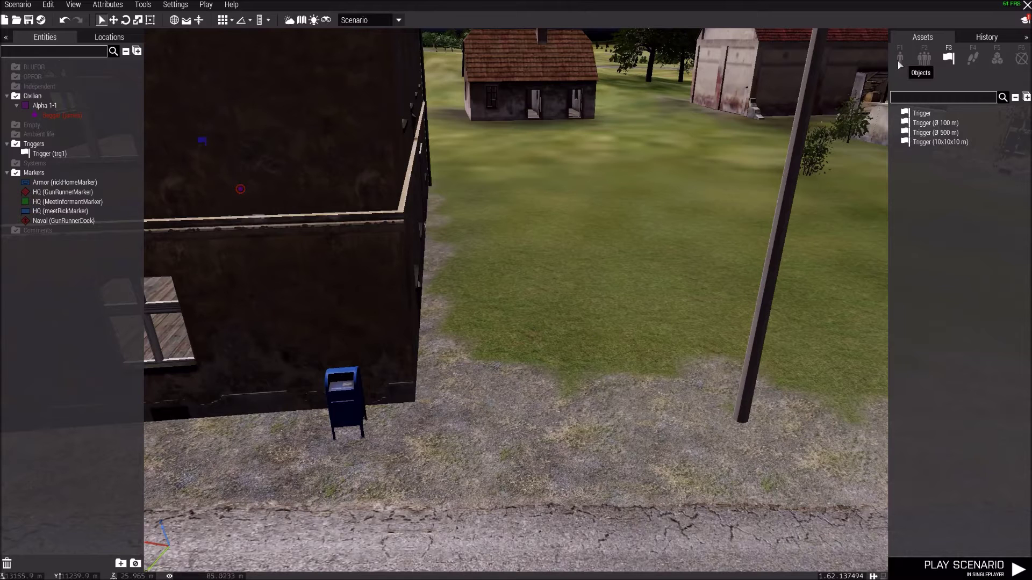
Step: Try out a civilian Chevrolet Avalanche Rose on the grass beside the house, delete it, and turn off placing vehicles with crew
left_click(899, 58)
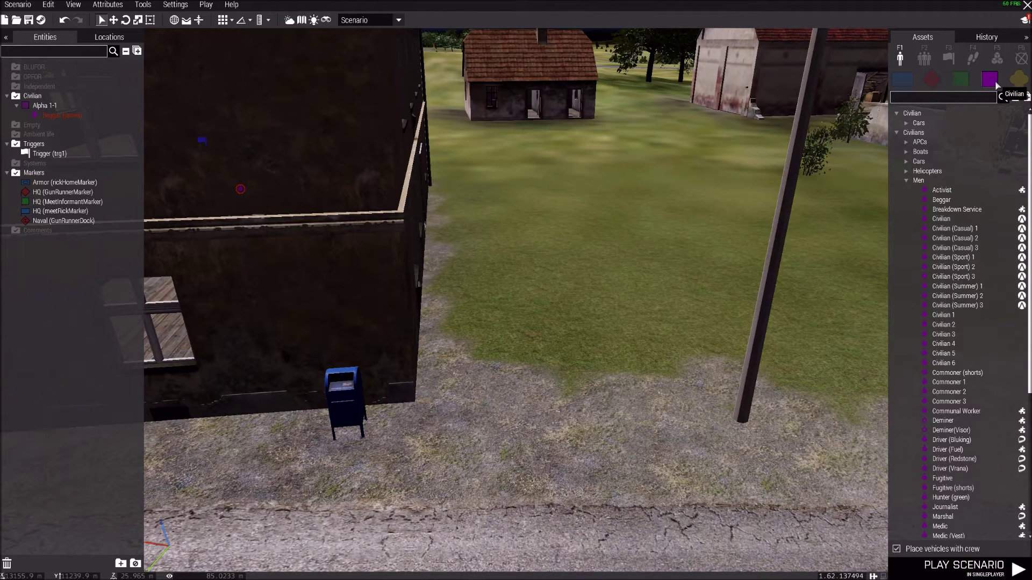
left_click(906, 163)
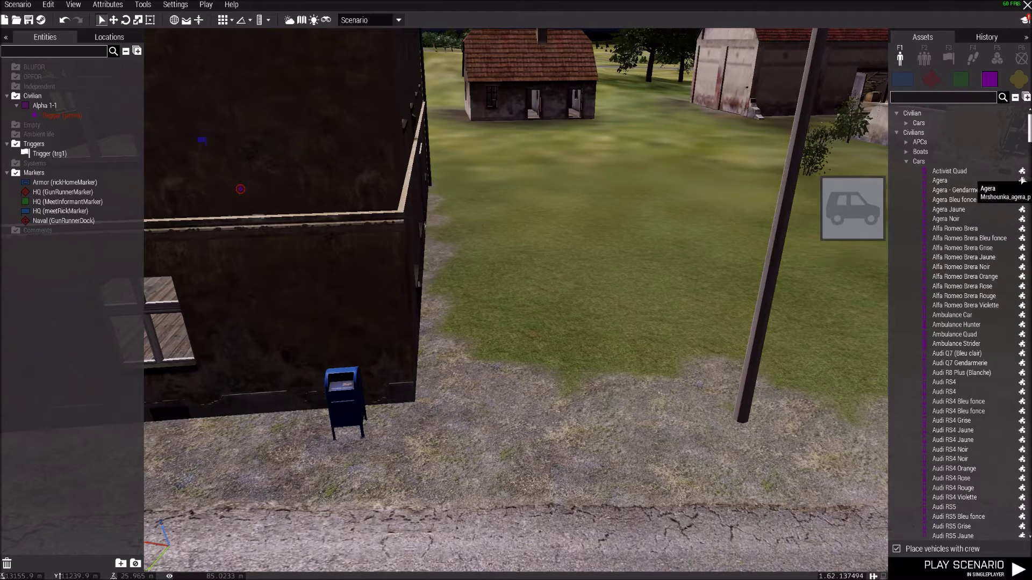
scroll(950, 297, "down", 9)
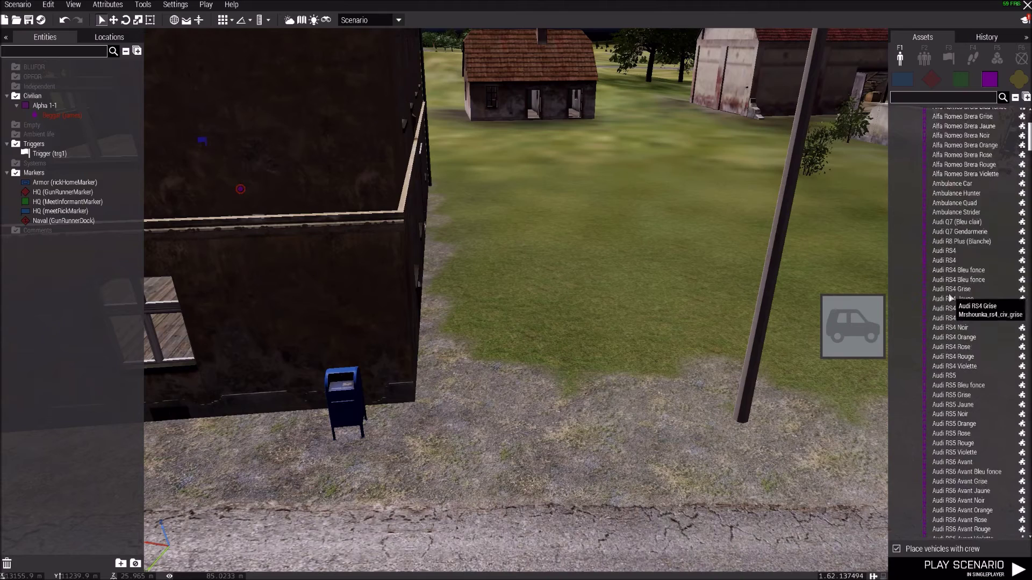
scroll(950, 297, "down", 20)
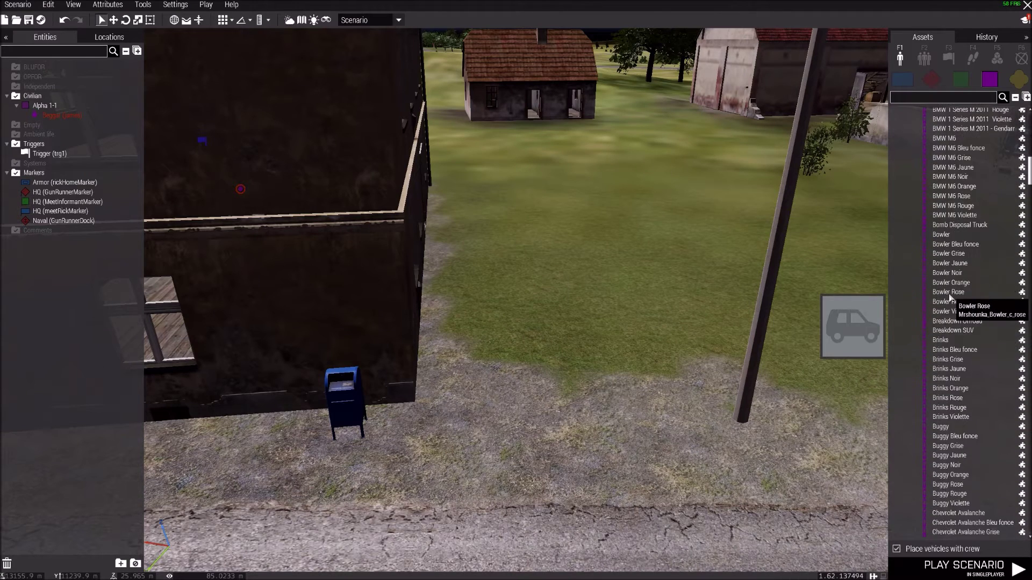
scroll(950, 299, "down", 1)
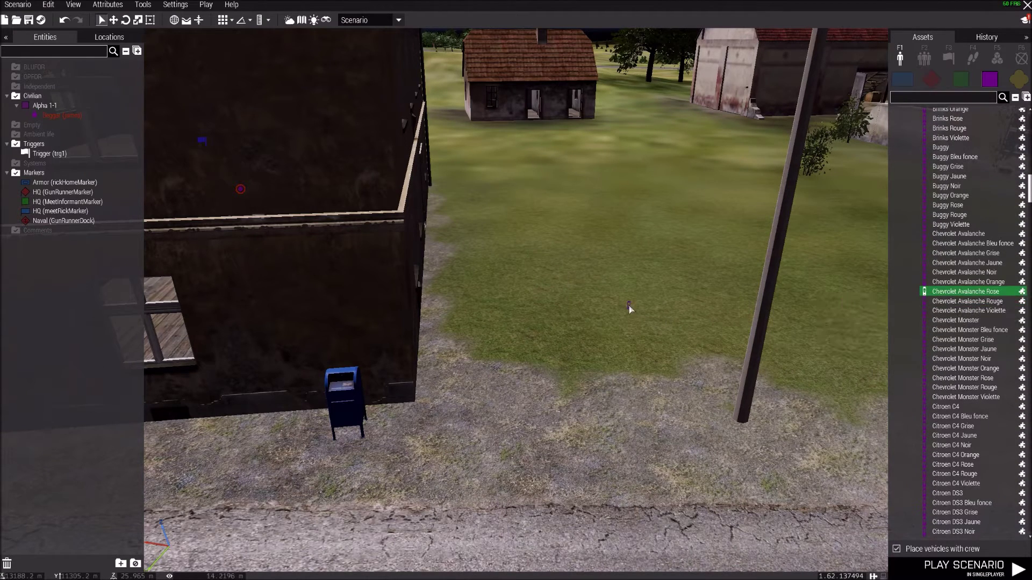
left_click(626, 300)
key("Delete")
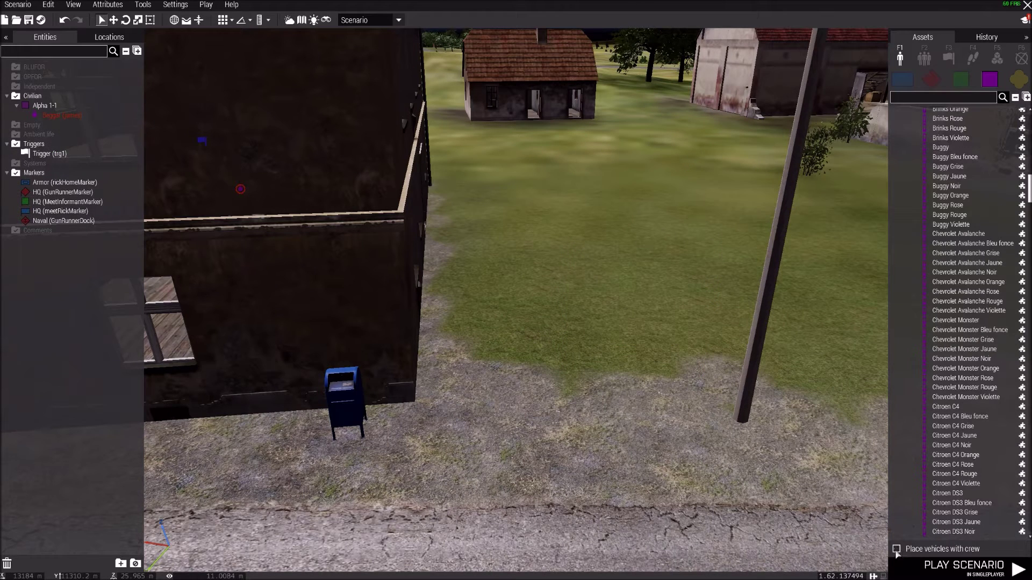
Step: Try placing an empty Lamborghini Huracan Violette from the civilian cars beside the house, and undo the placement
scroll(950, 487, "down", 15)
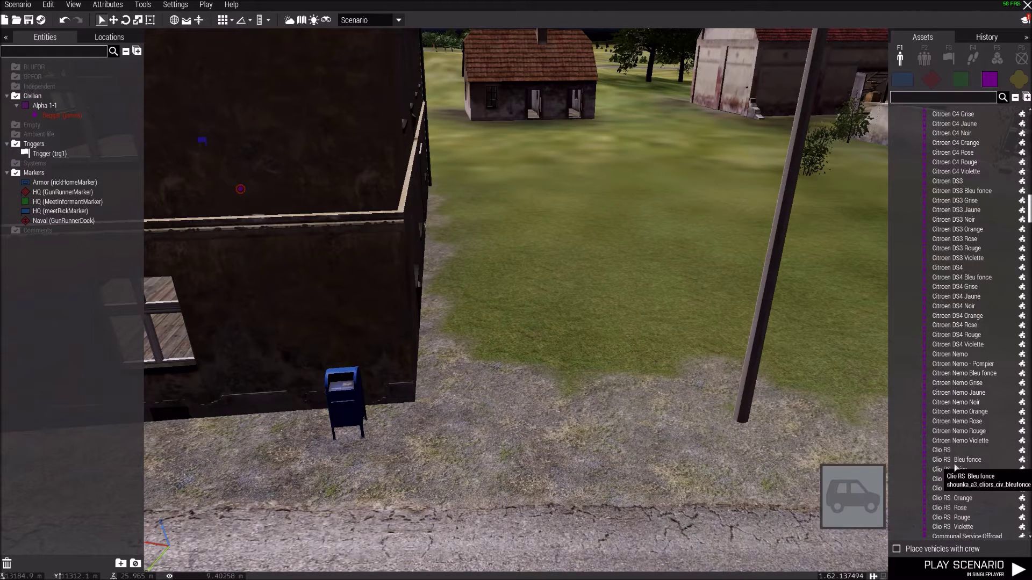
scroll(953, 457, "down", 7)
scroll(953, 454, "down", 20)
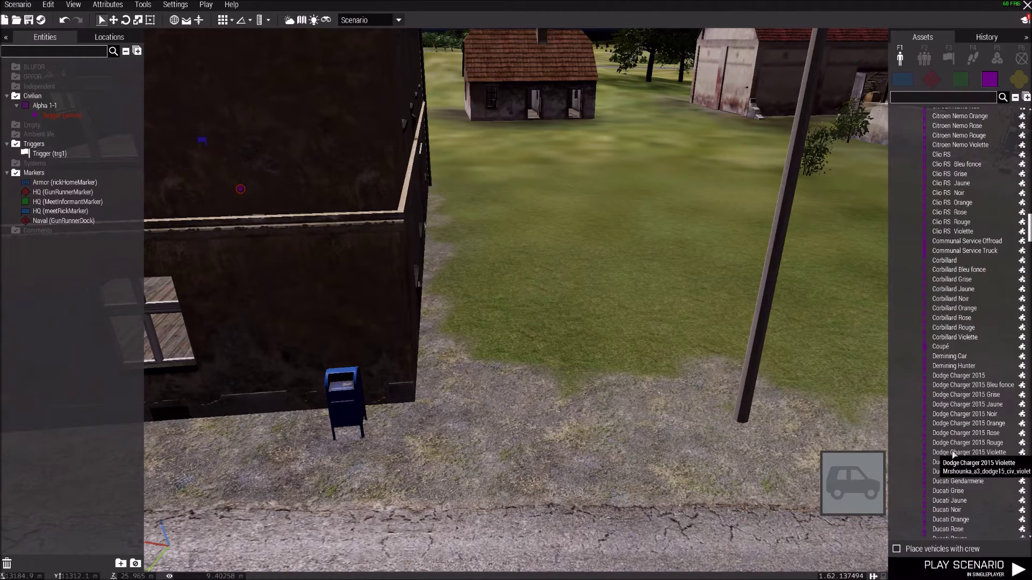
scroll(953, 454, "down", 20)
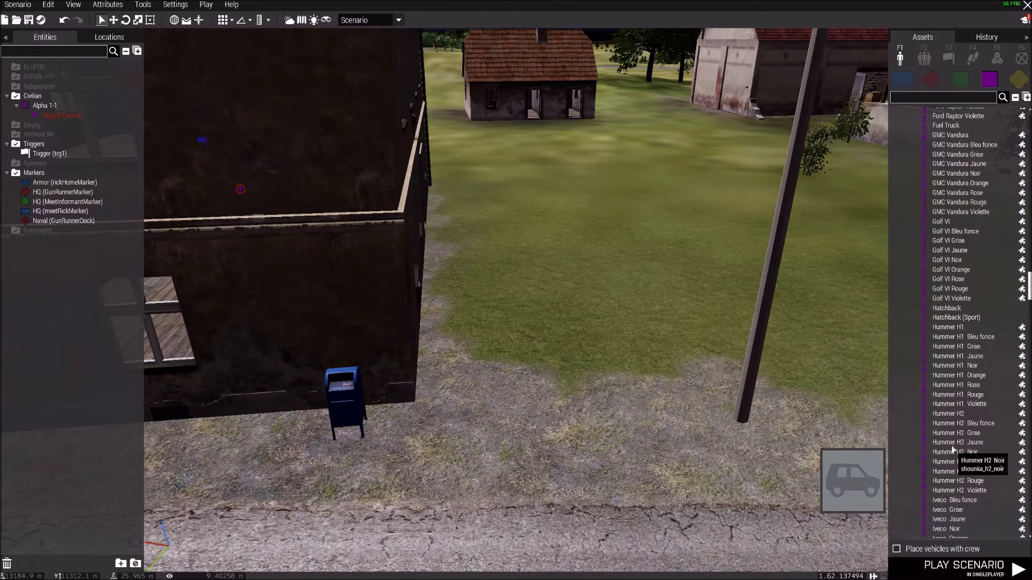
scroll(959, 406, "down", 15)
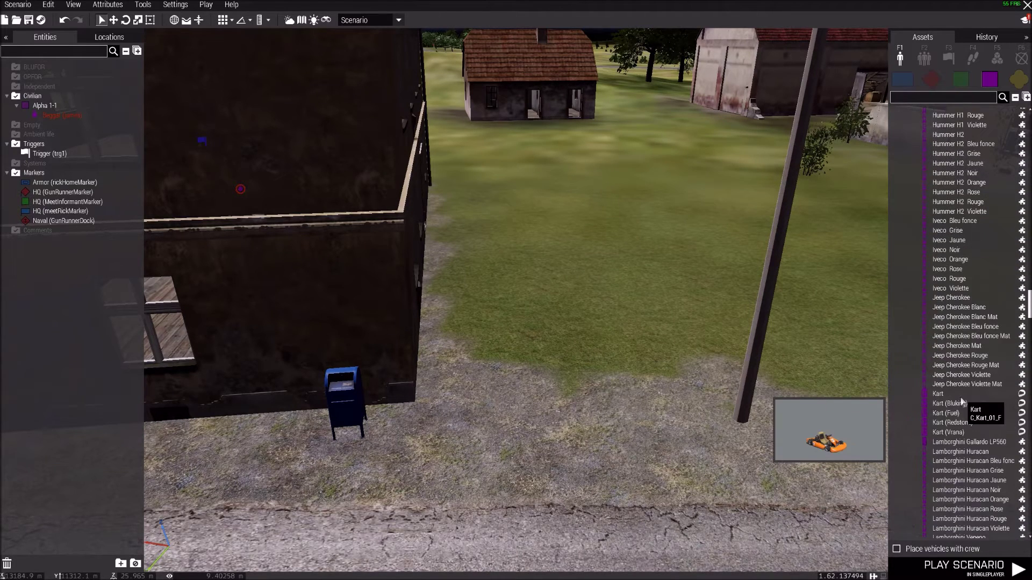
scroll(962, 401, "down", 7)
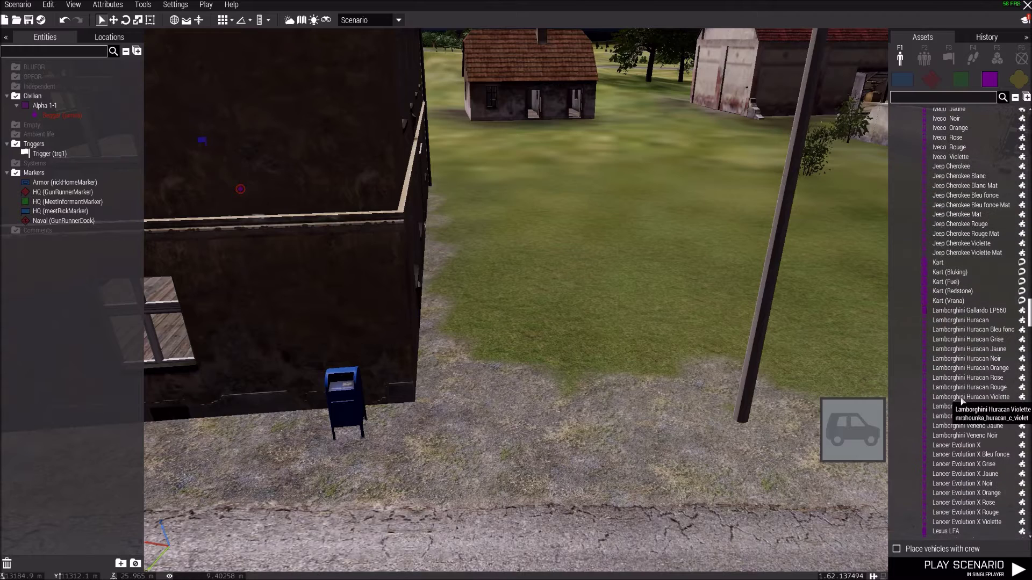
left_click(962, 397)
left_click(634, 379)
key("ctrl+z")
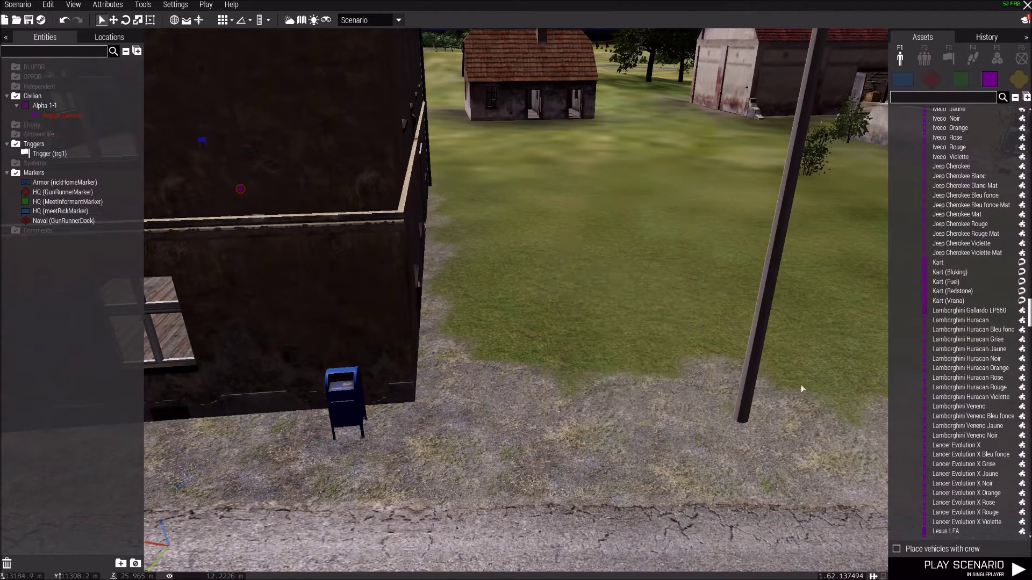
Step: Try out an MB 4WD and a Man TGX beside the house, undoing each placement
scroll(955, 404, "down", 15)
scroll(955, 402, "down", 7)
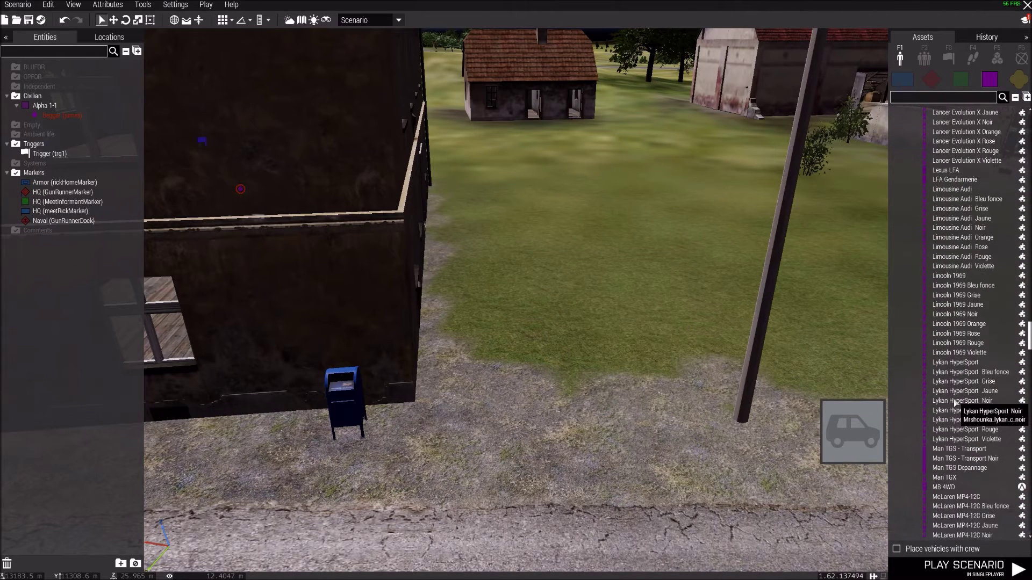
left_click(942, 422)
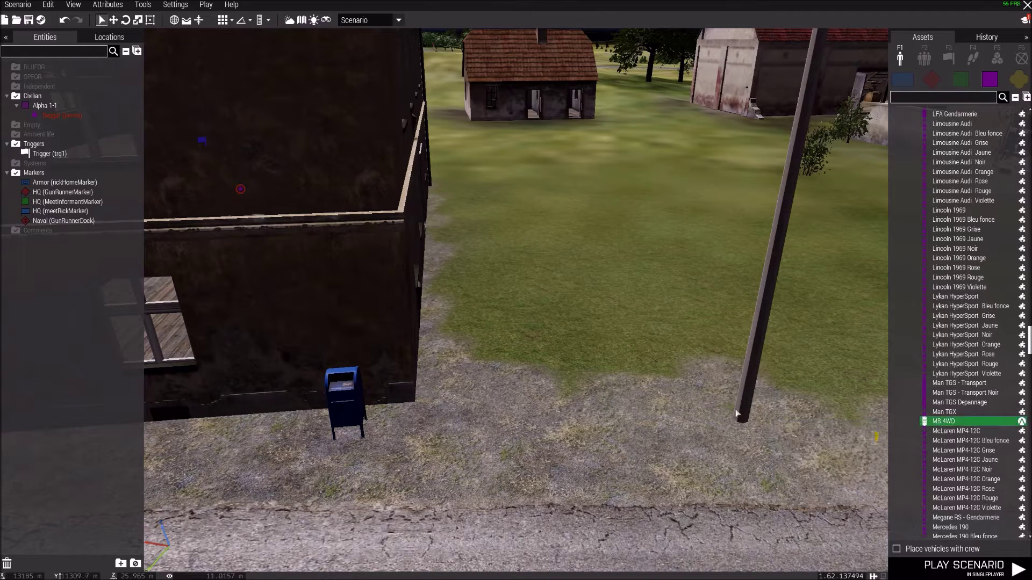
left_click(577, 328)
key("ctrl+z")
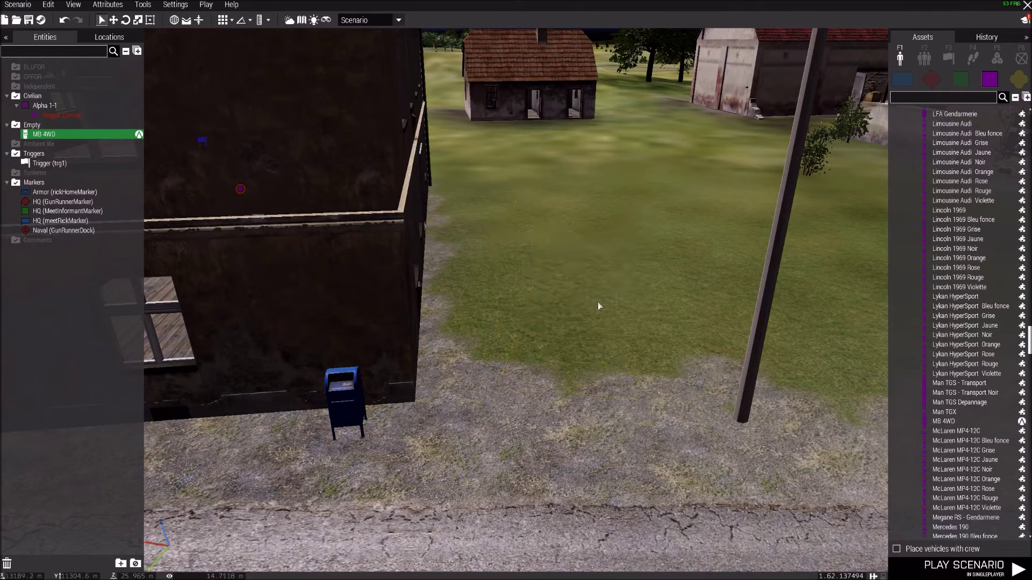
left_click(953, 411)
left_click(600, 336)
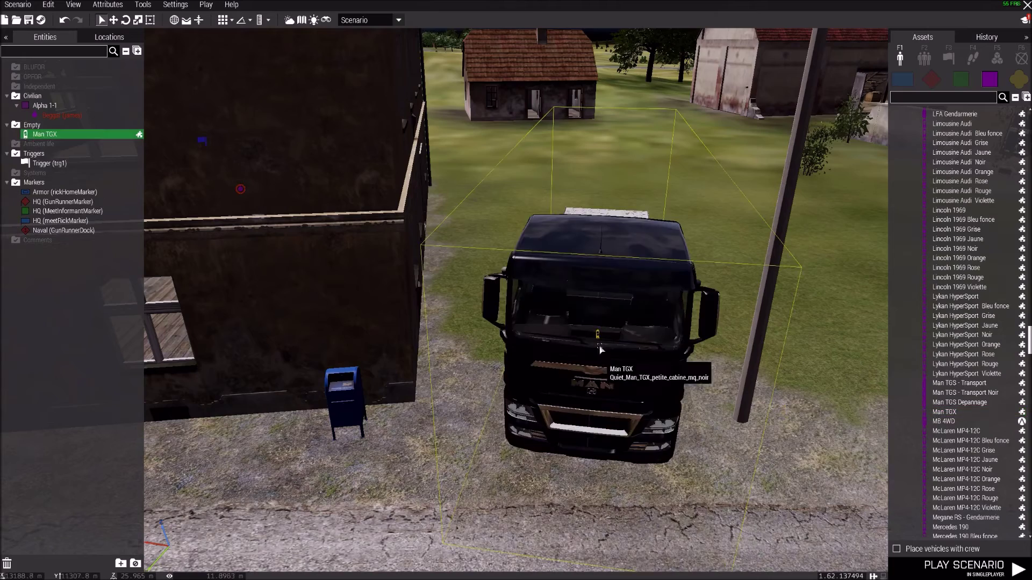
key("ctrl+z")
Step: Try out an NC Car on the grass beside the house, and delete it
scroll(949, 422, "down", 8)
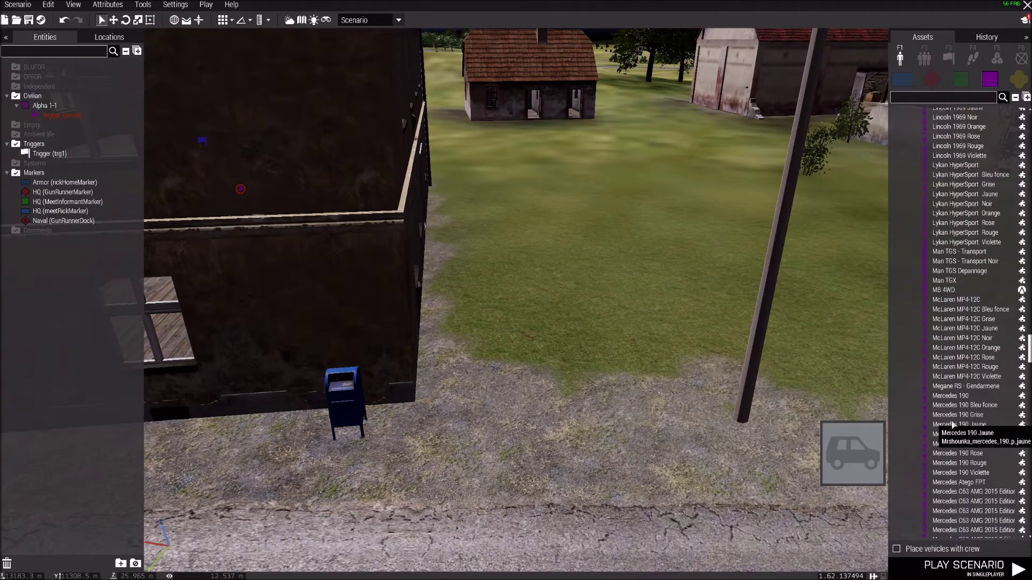
scroll(952, 424, "down", 12)
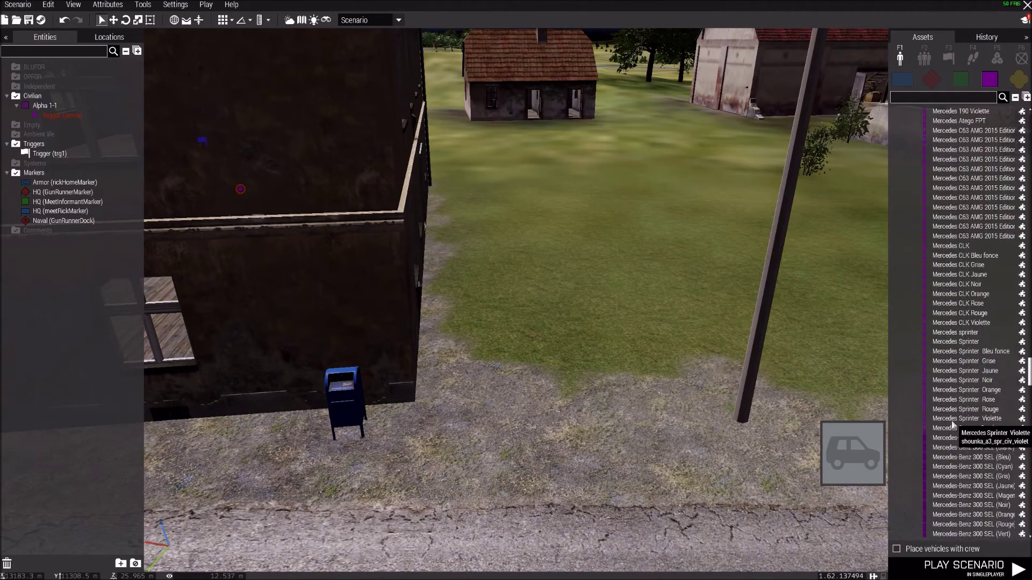
scroll(951, 424, "down", 3)
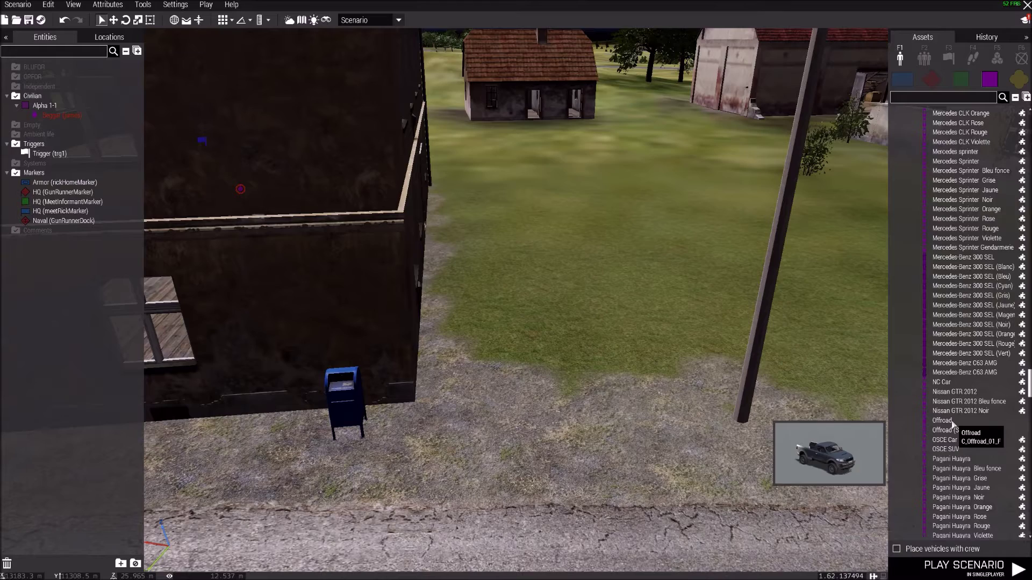
left_click(949, 382)
left_click(586, 371)
scroll(565, 387, "up", 3)
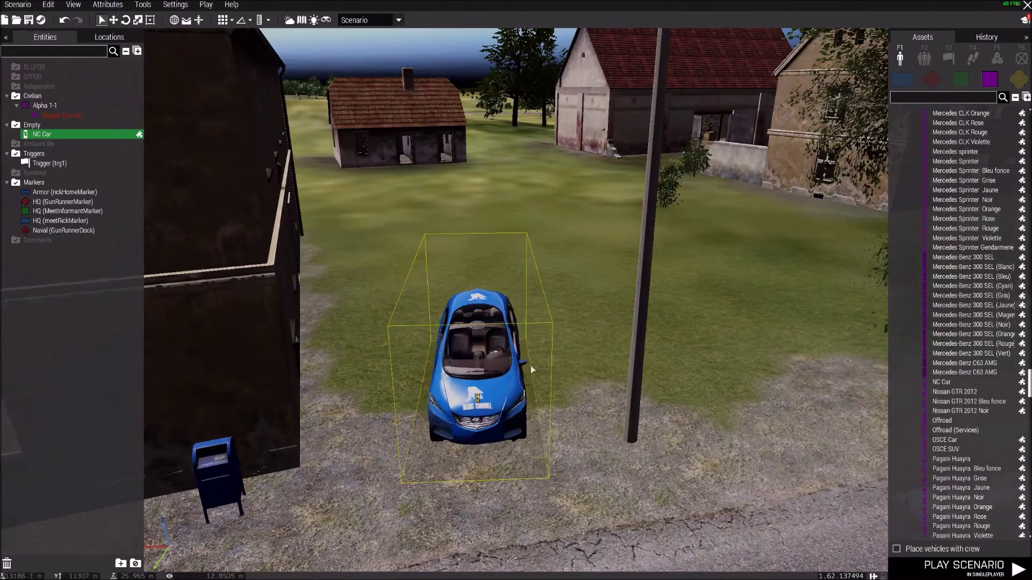
key("Delete")
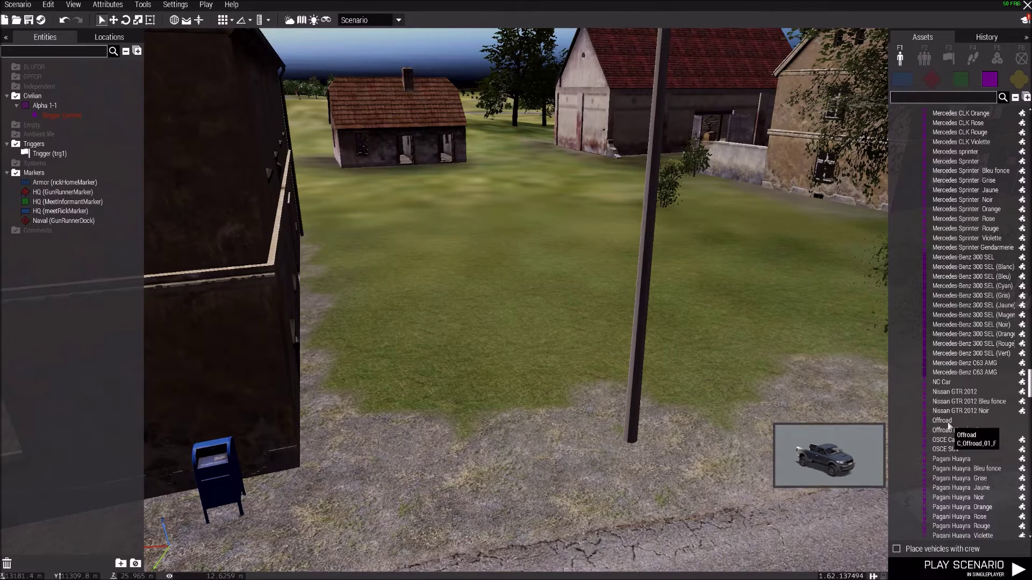
Step: Try out a Nissan GTR 2012 near the utility pole, and delete it
left_click(954, 392)
left_click(582, 366)
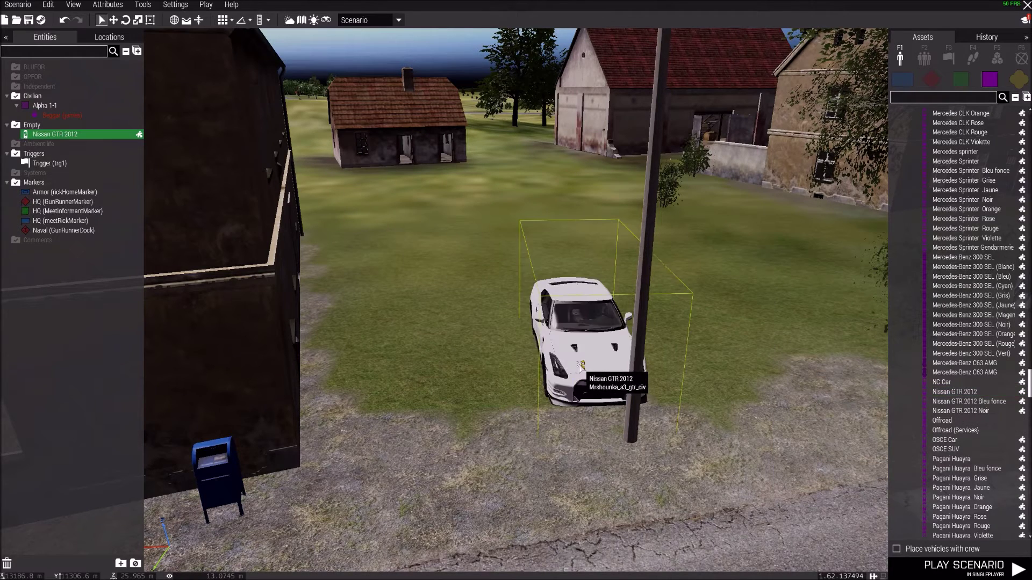
key("Delete")
Step: Try out a Peugeot 207 RC Rose between the house and the utility pole, inspect it, and delete it
scroll(957, 452, "down", 6)
left_click(960, 423)
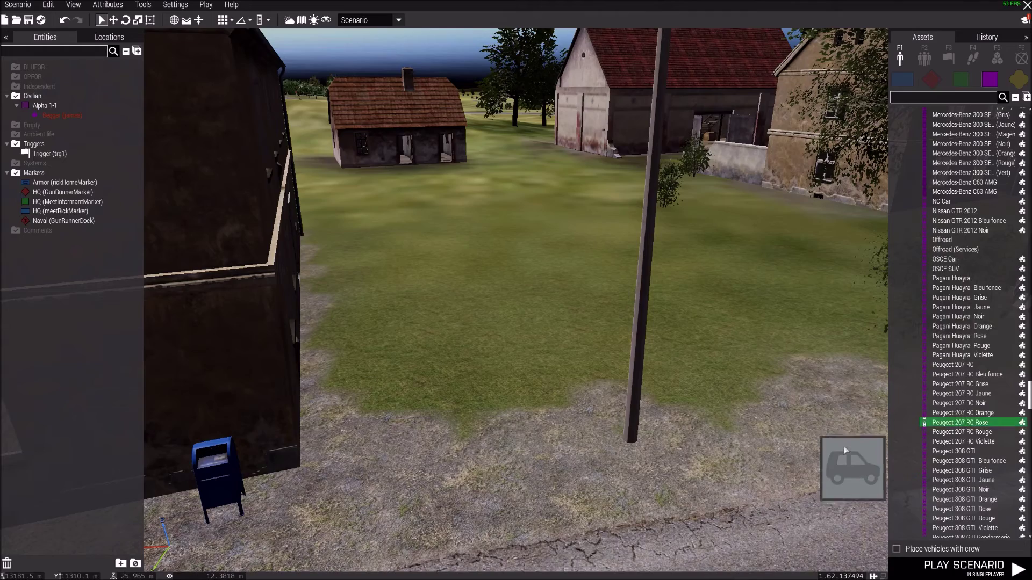
left_click(479, 378)
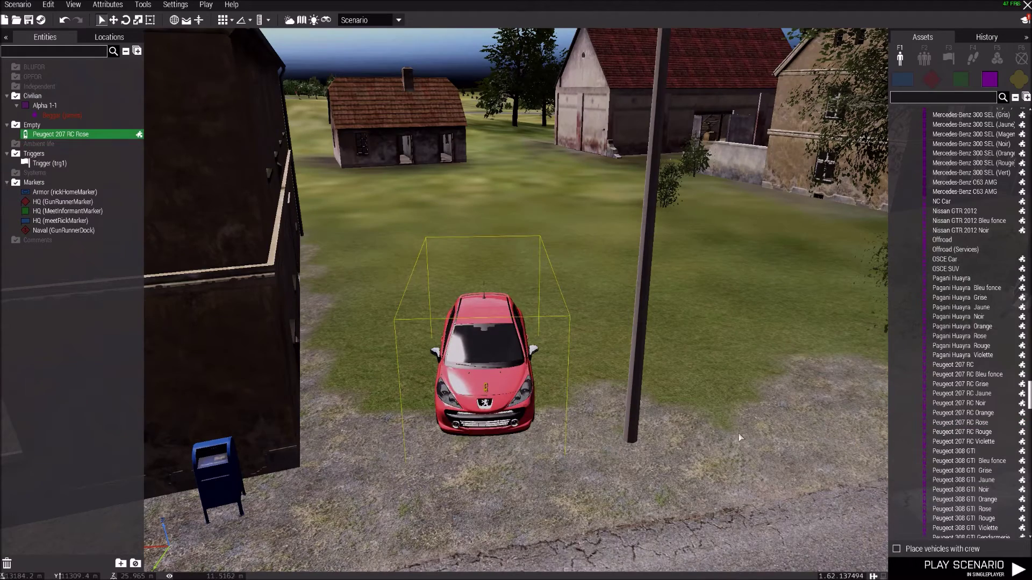
right_click_drag(739, 434, 490, 403)
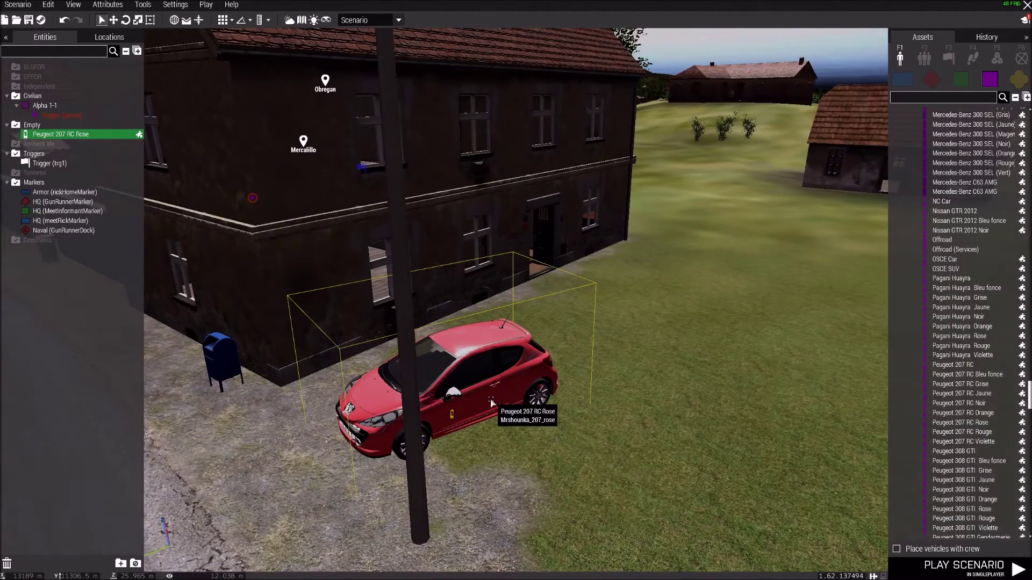
key("Delete")
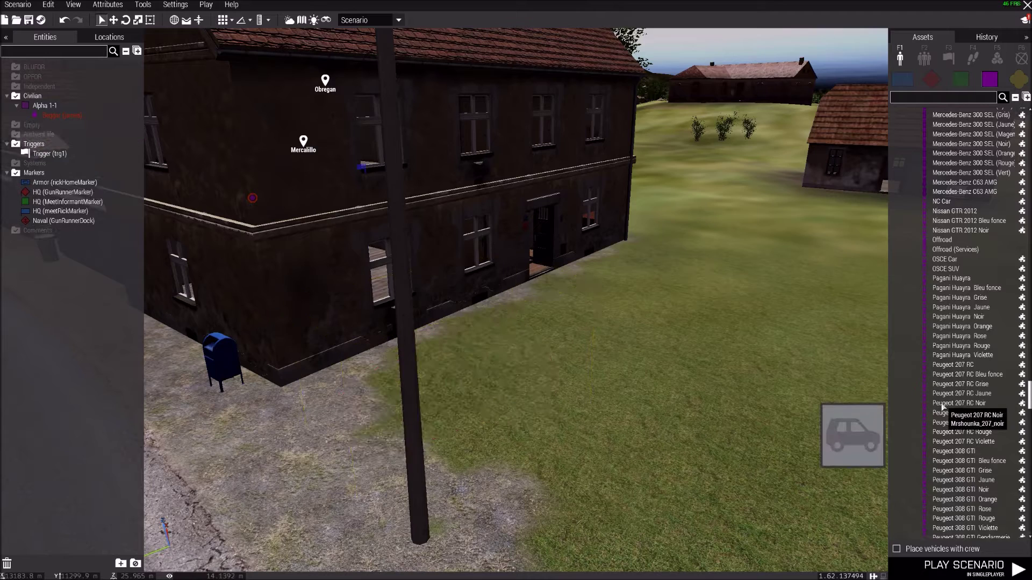
Step: Try out a Renault 5 on the grass in front of the house, and delete it
scroll(946, 414, "down", 5)
scroll(949, 425, "down", 5)
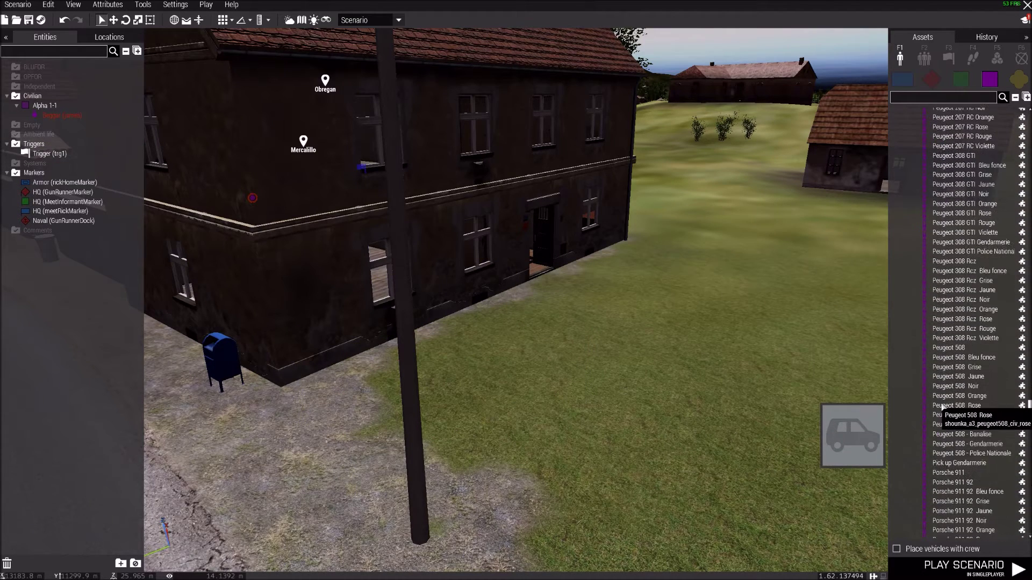
scroll(959, 452, "down", 5)
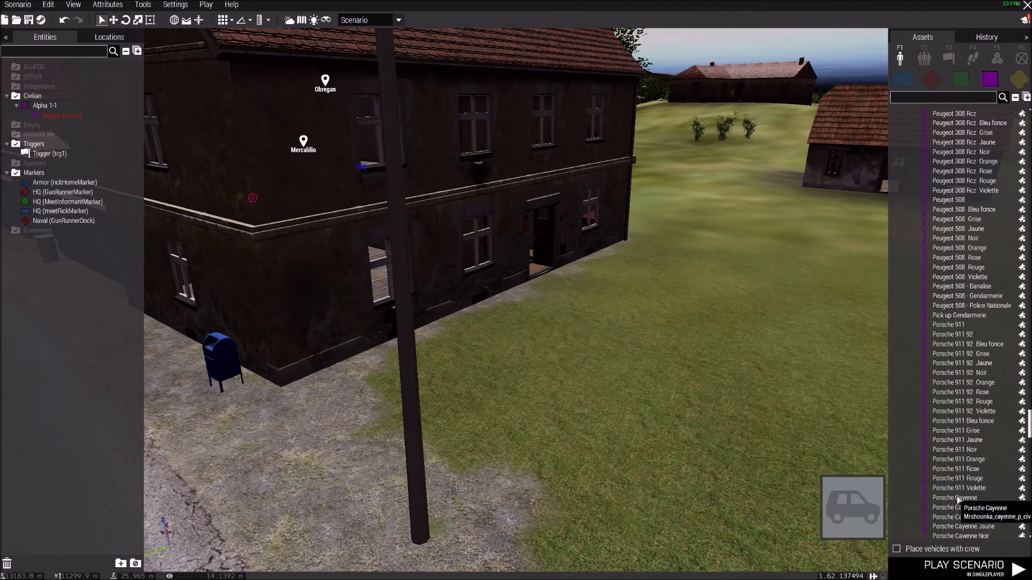
scroll(965, 490, "down", 3)
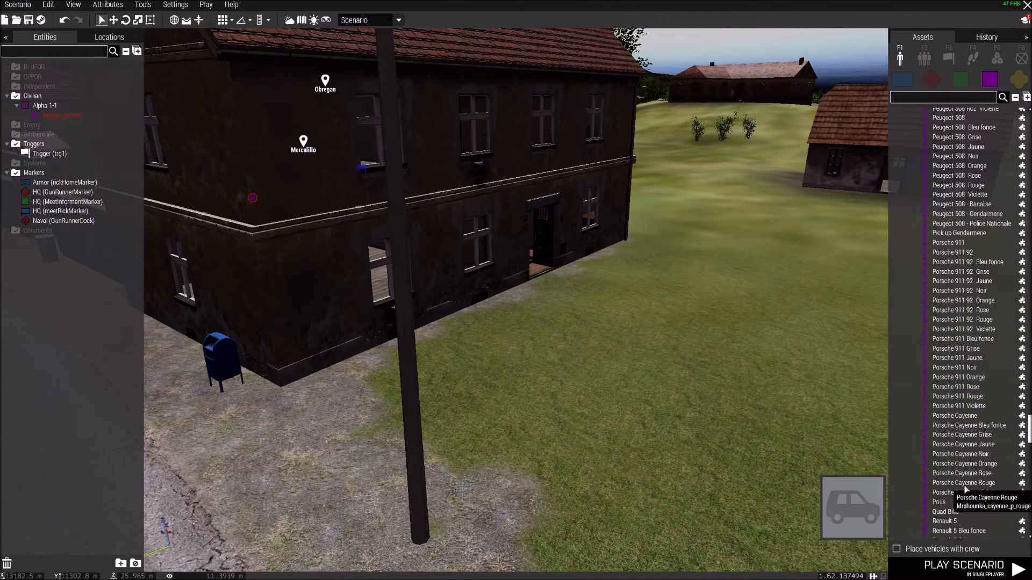
scroll(964, 484, "down", 5)
left_click_drag(946, 407, 624, 409)
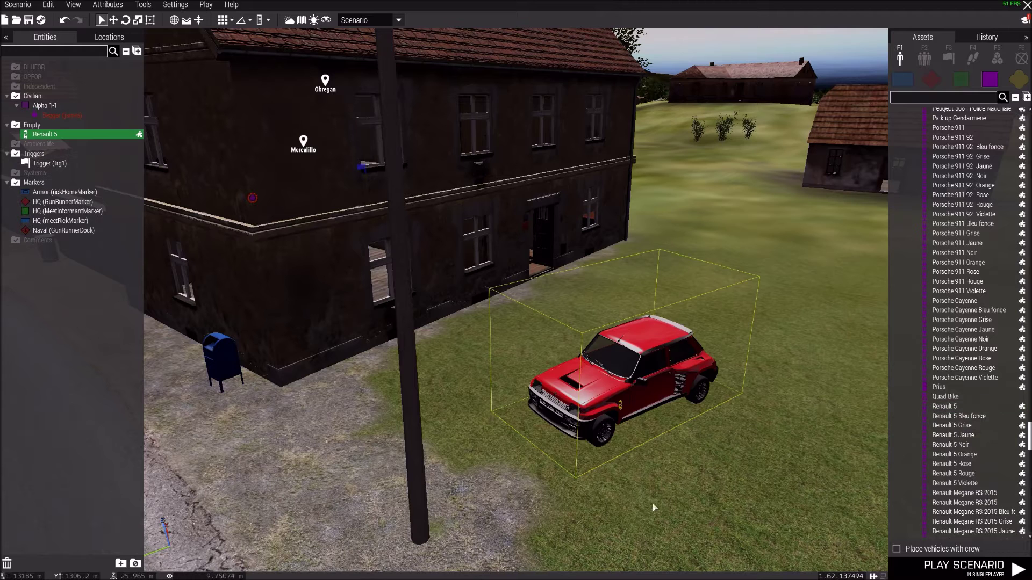
key("Delete")
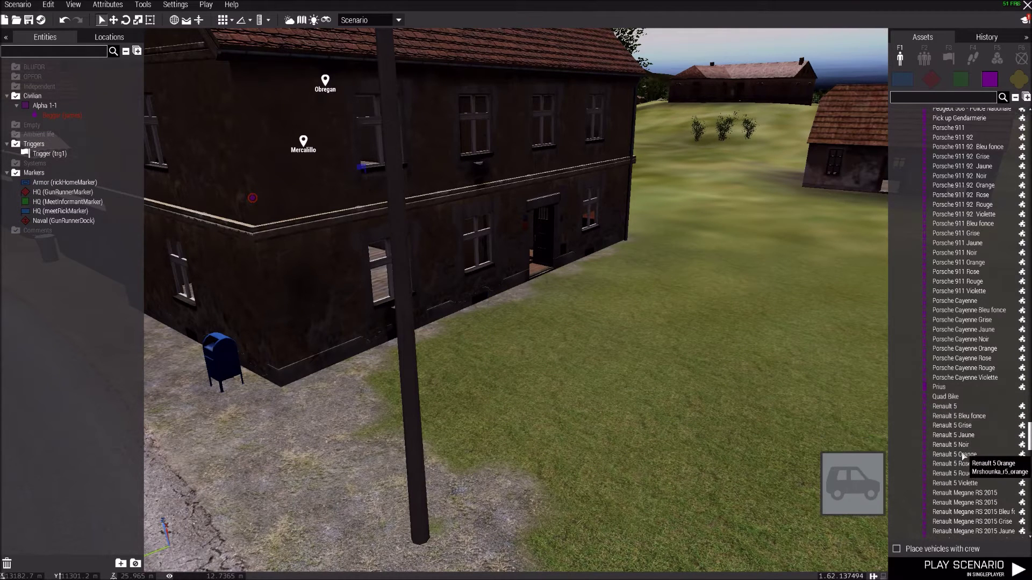
Step: Try out a Suburban GIGN on the grass in front of the house, and delete it
scroll(962, 456, "down", 5)
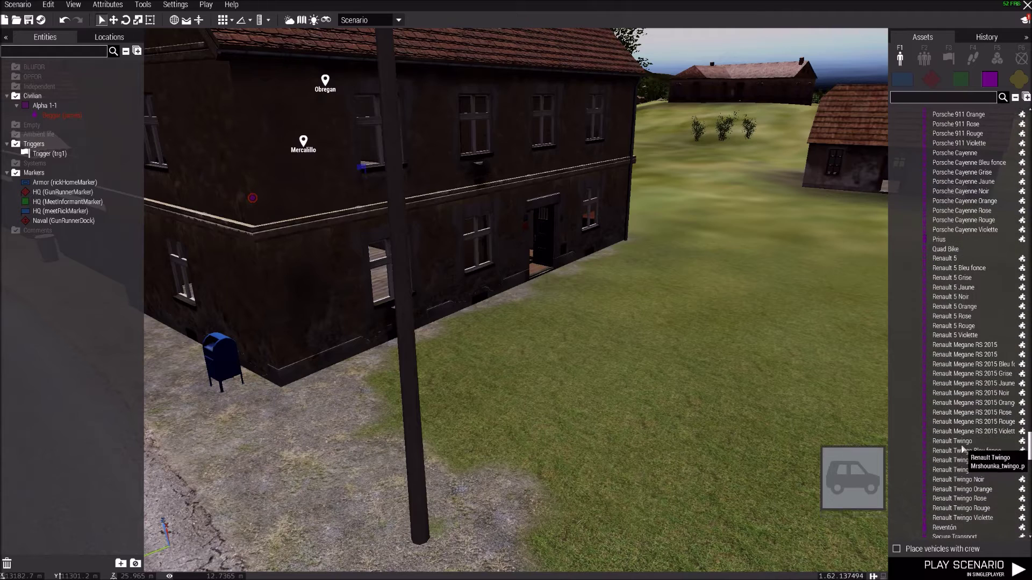
left_click(955, 441)
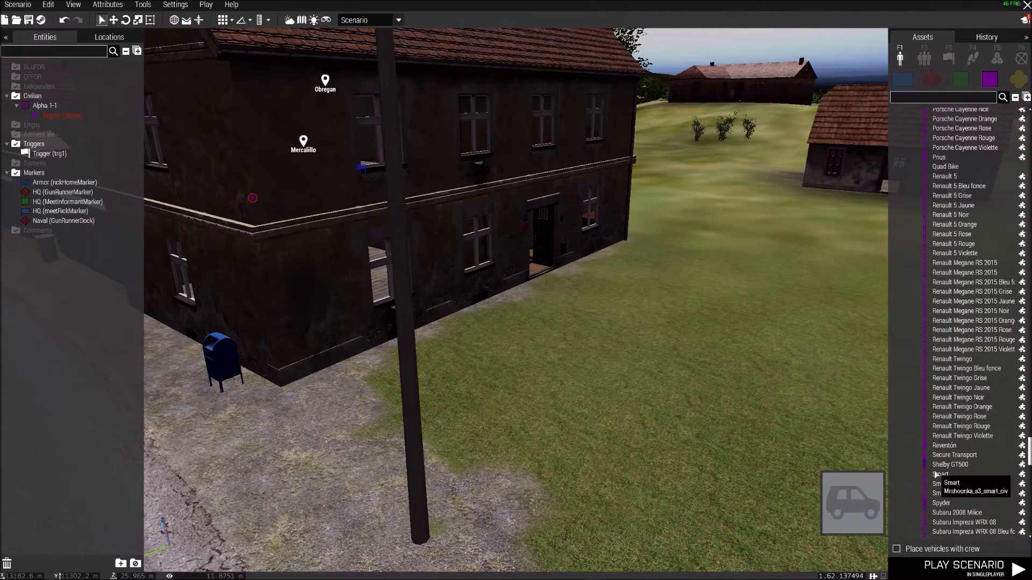
scroll(938, 439, "down", 5)
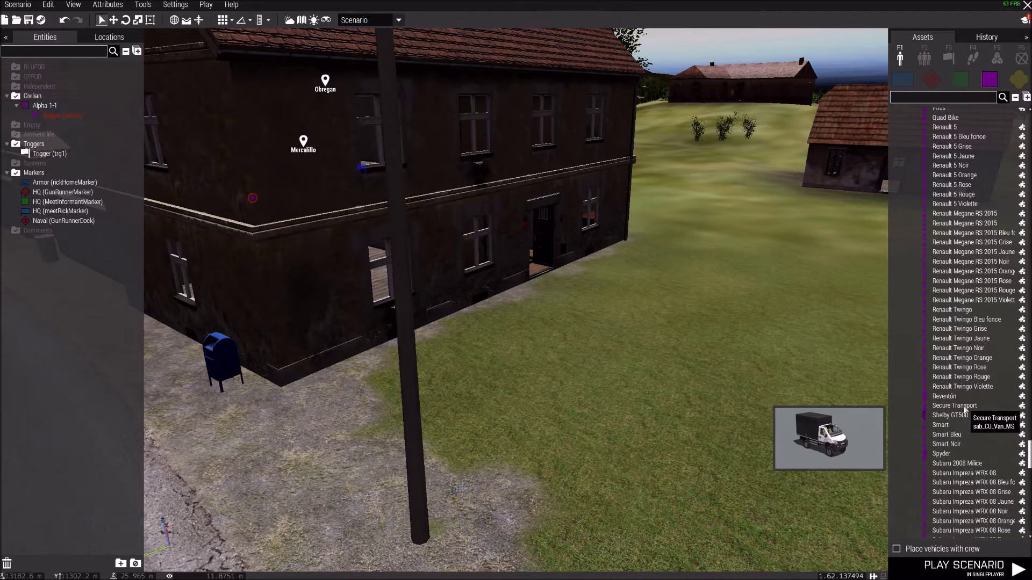
scroll(965, 409, "down", 4)
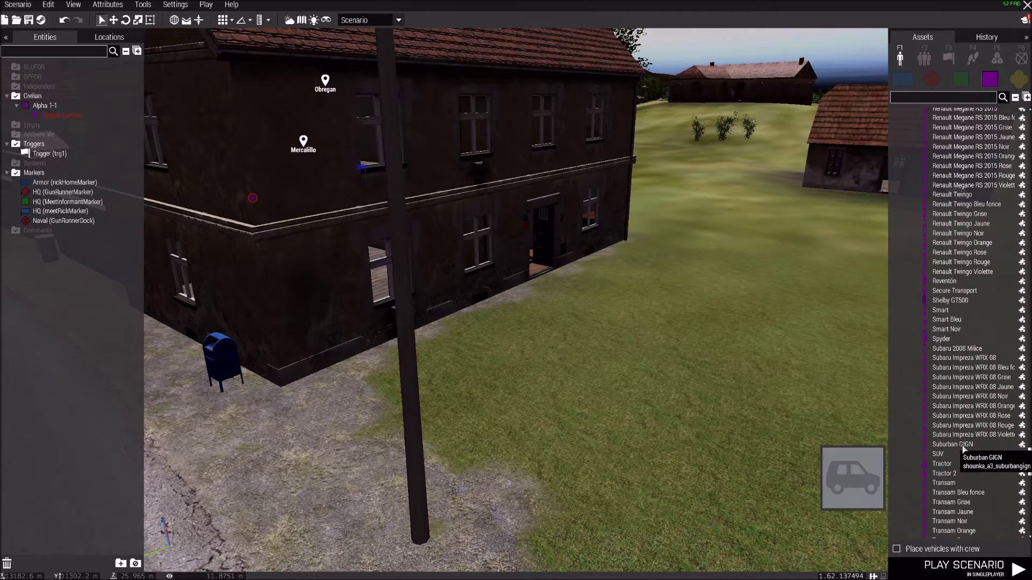
left_click(651, 408)
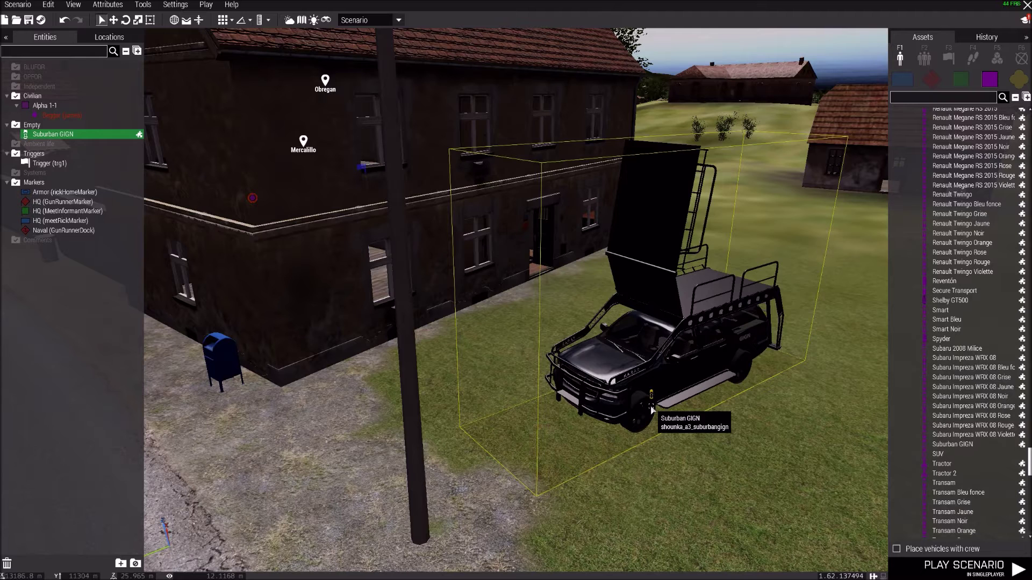
key("Delete")
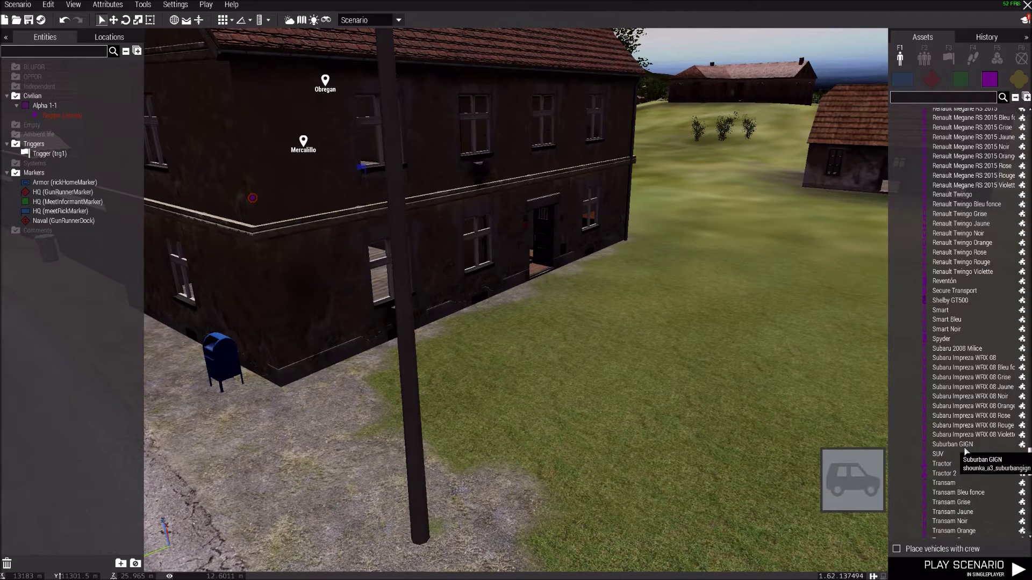
Step: Try out a WHO Car on the grass in front of the house, and remove it
left_click(963, 454)
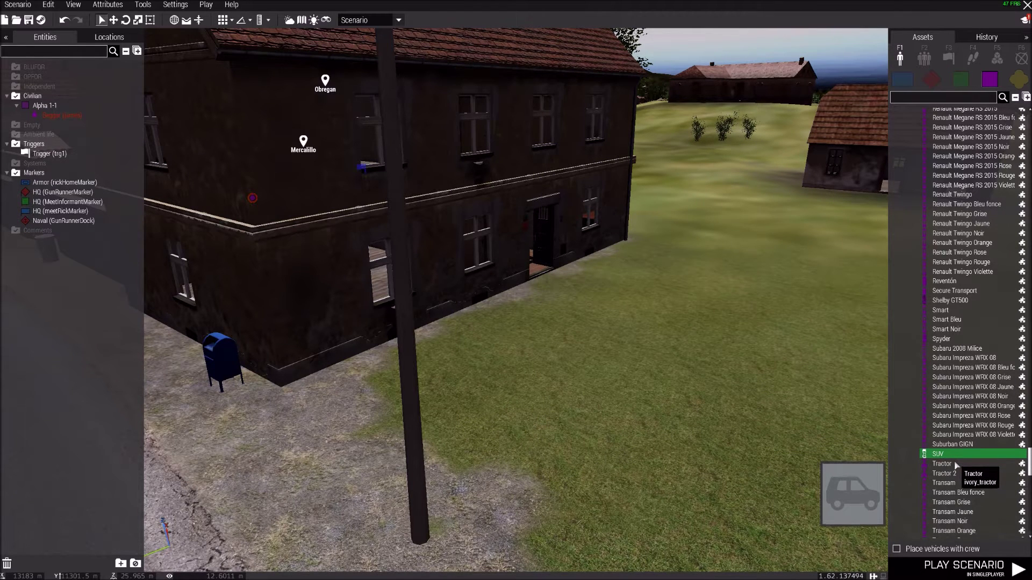
scroll(959, 473, "down", 4)
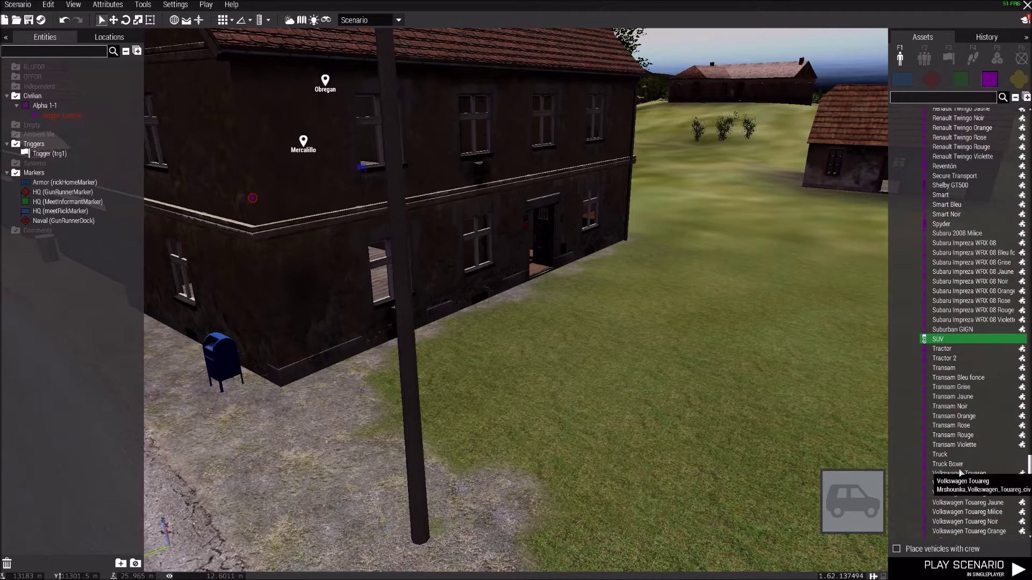
scroll(957, 457, "down", 2)
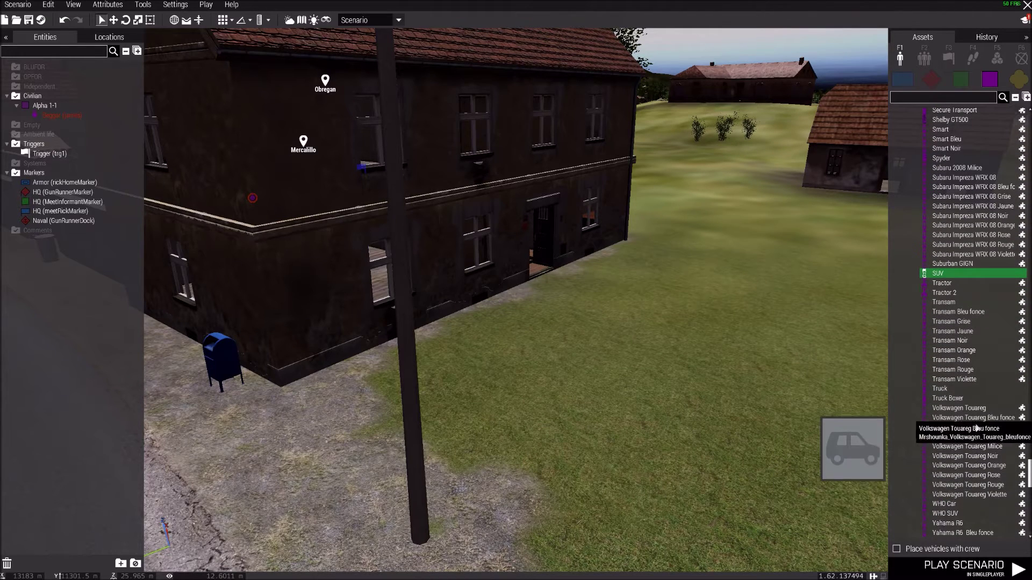
left_click(950, 408)
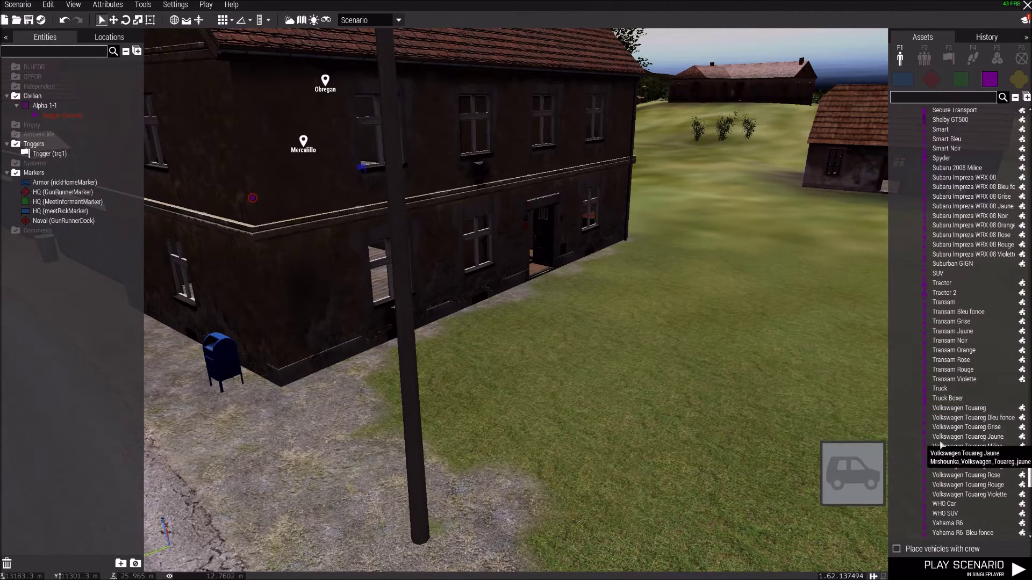
scroll(948, 451, "down", 3)
scroll(947, 451, "down", 1)
left_click(944, 405)
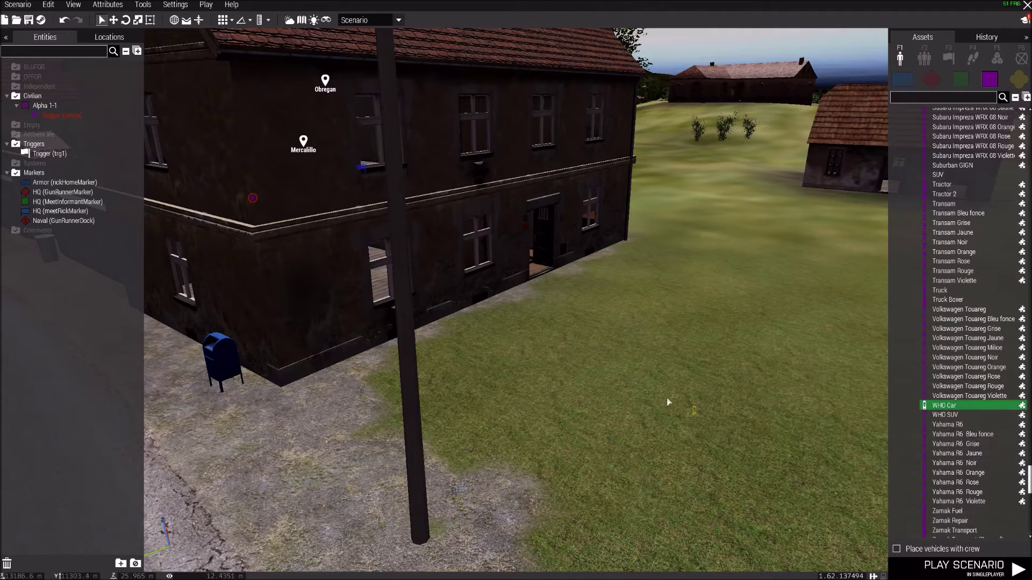
left_click(665, 414)
key("ctrl+z")
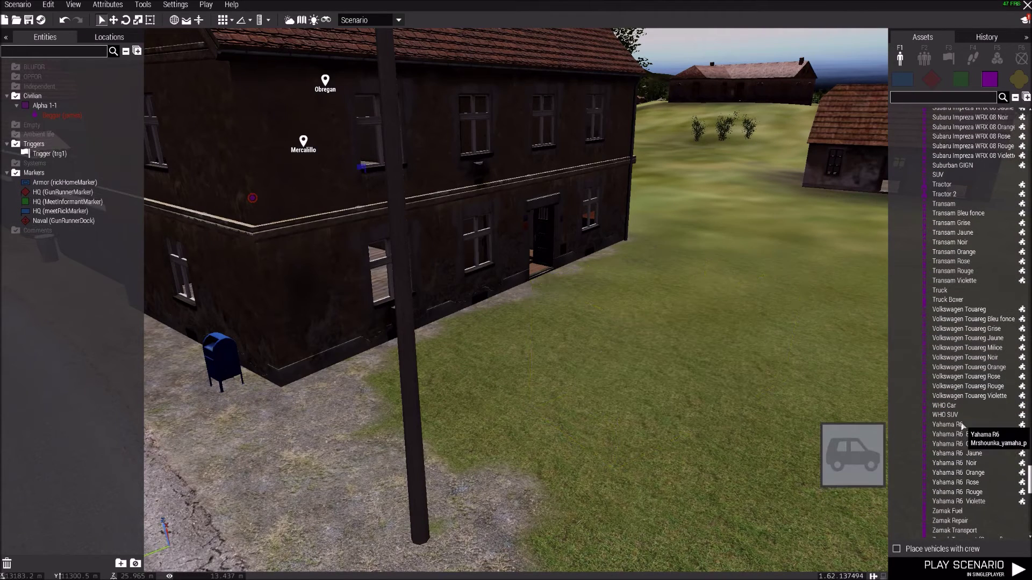
Step: Try out a Nitro Black from the Civilian cars on the grass in front of the house, and delete it
scroll(962, 426, "down", 3)
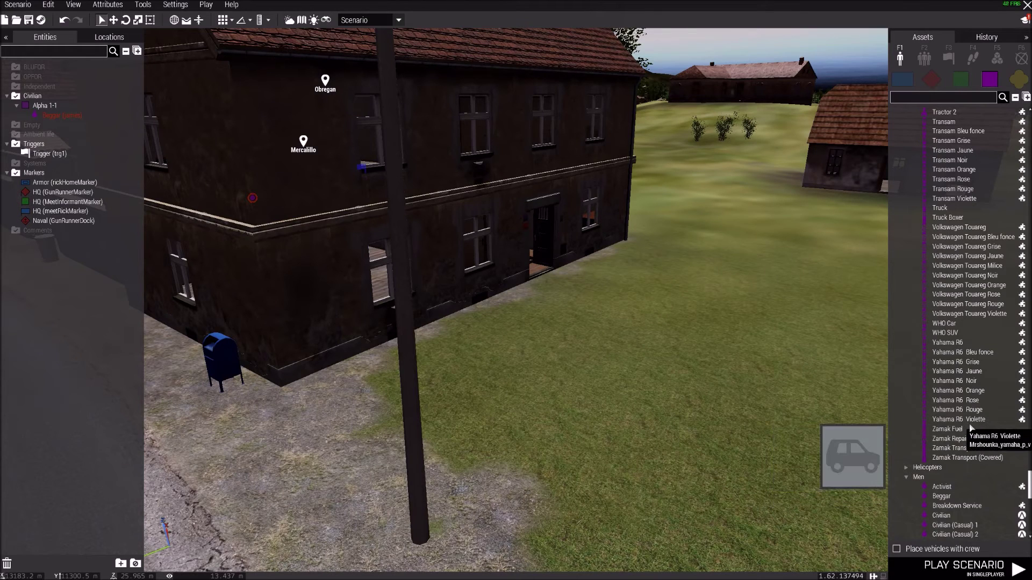
scroll(970, 429, "up", 15)
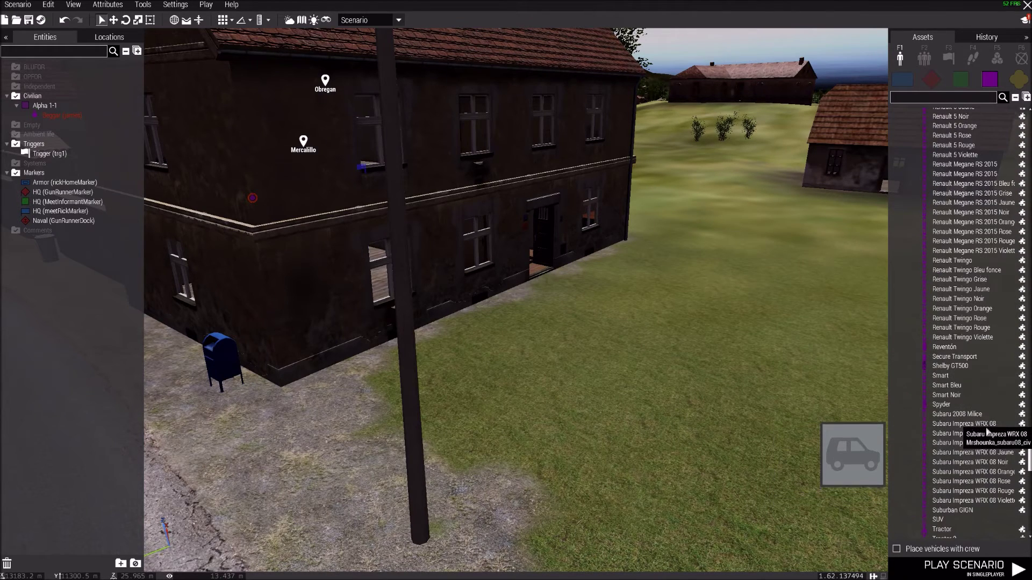
left_click_drag(1028, 460, 1014, 117)
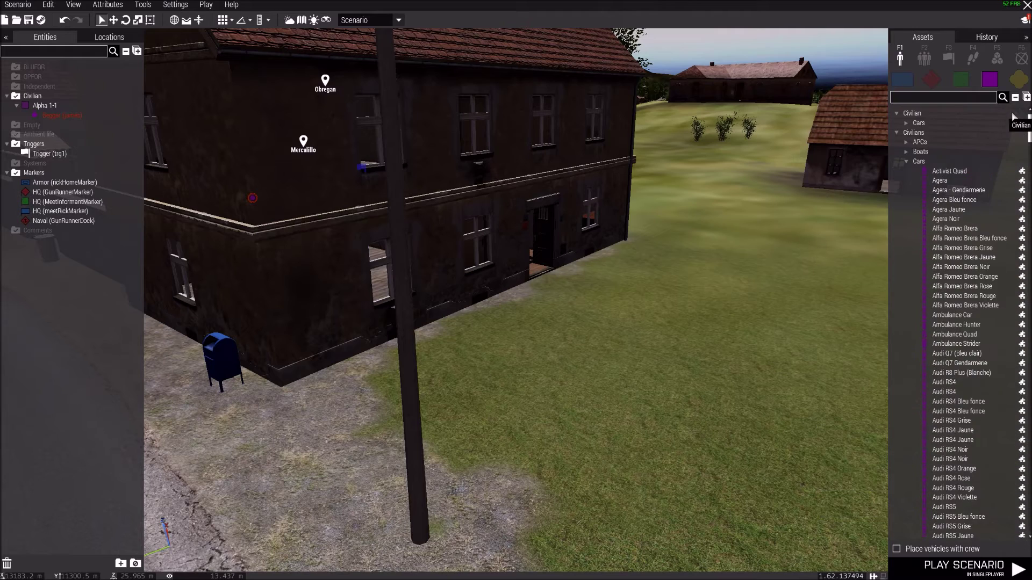
left_click(905, 124)
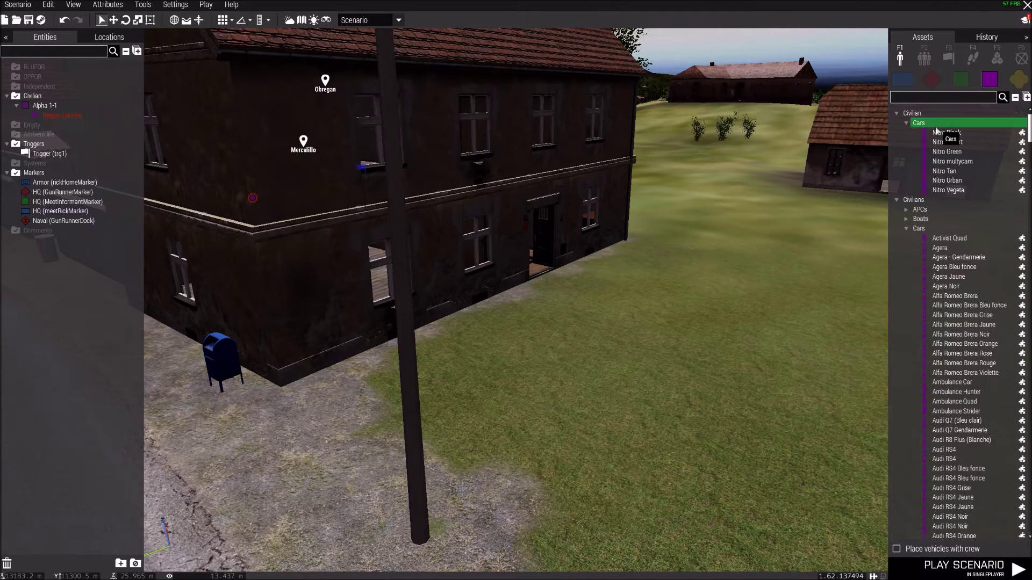
left_click(944, 132)
left_click(699, 322)
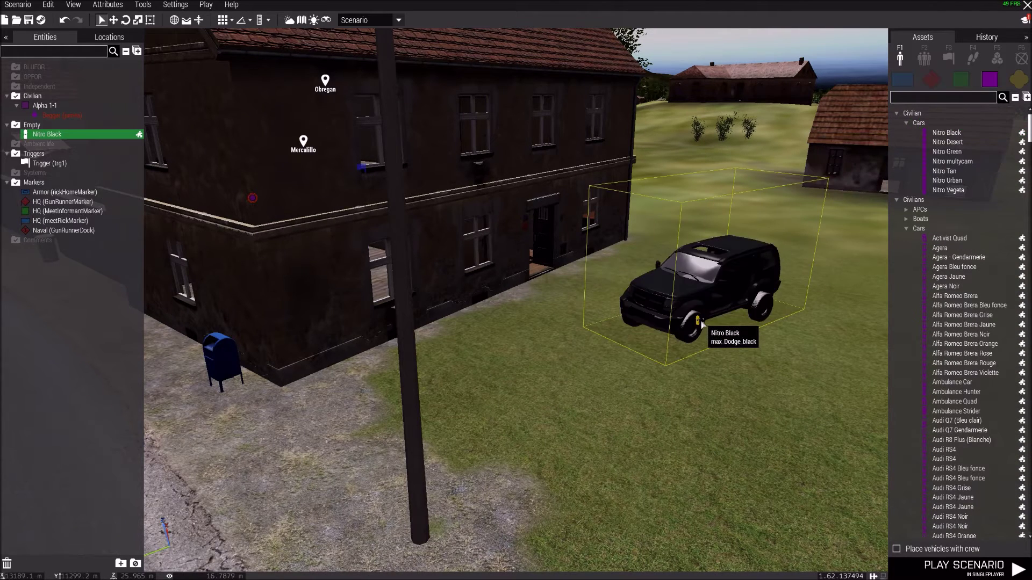
key("Delete")
Step: Try out a Nitro Vegeta on the grass near the house entrance, and delete it
left_click(948, 190)
left_click(673, 334)
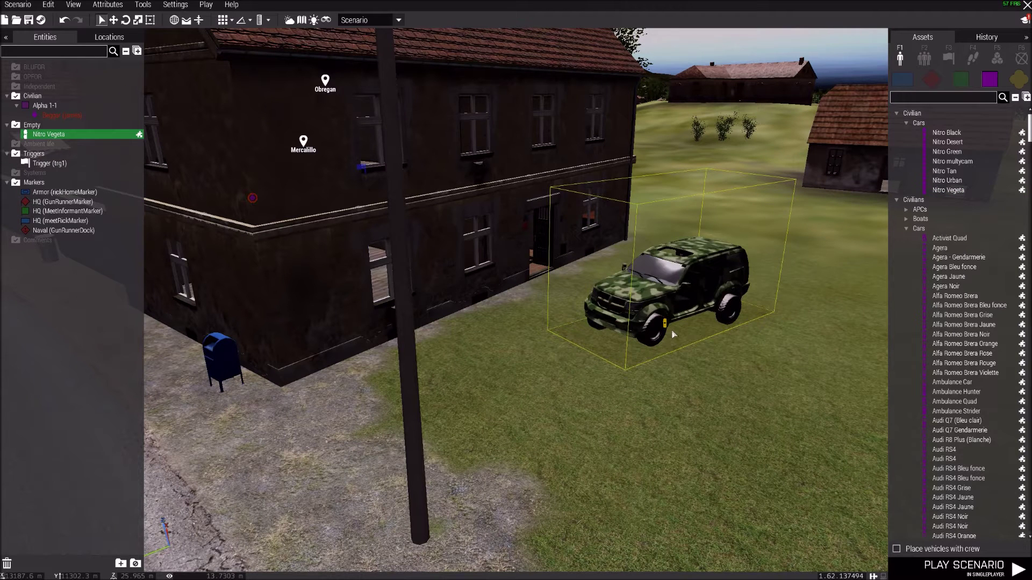
key("Delete")
Step: Collapse the long civilian asset categories and look through the Orel cars
left_click(906, 123)
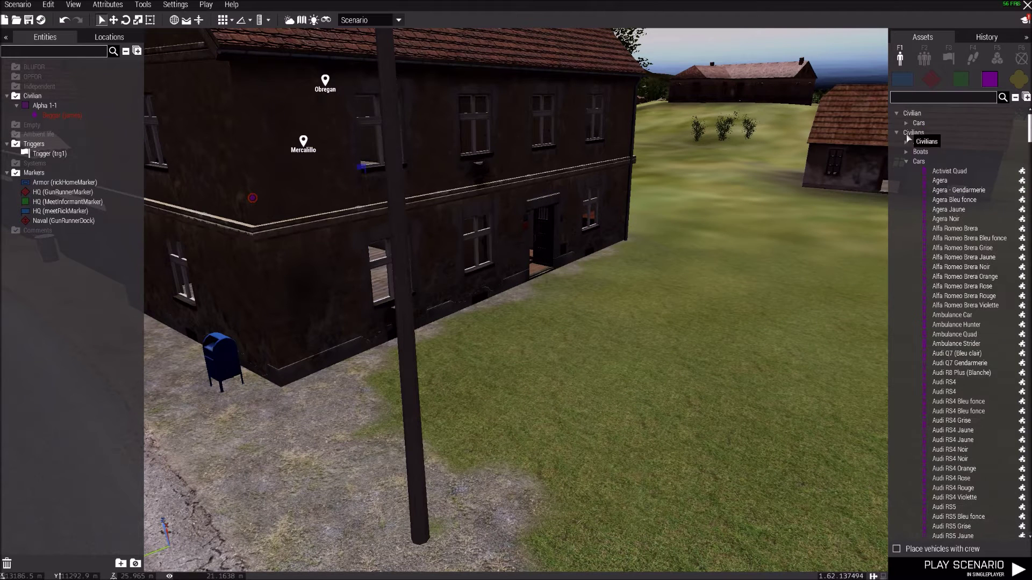
left_click(906, 161)
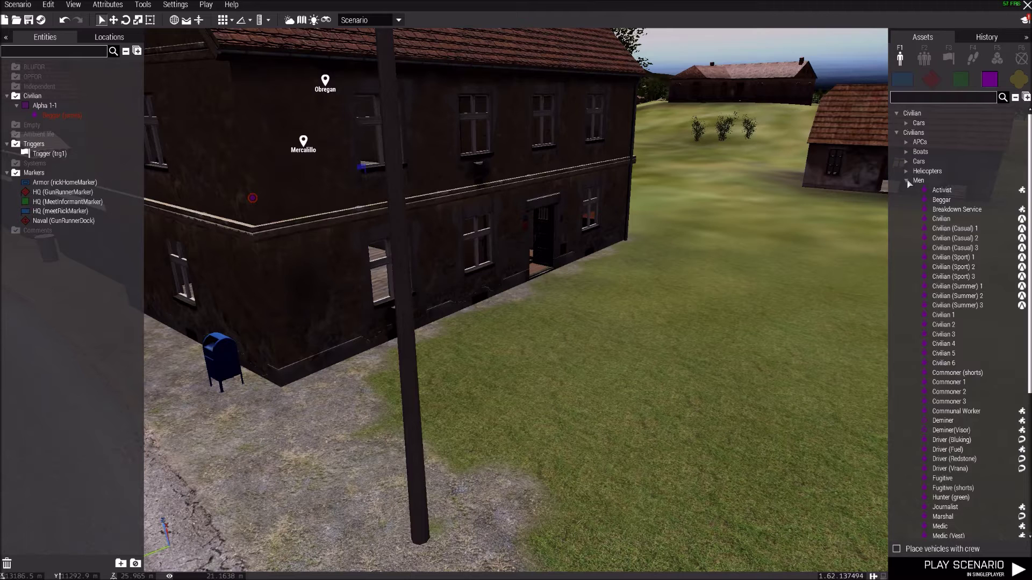
left_click(906, 181)
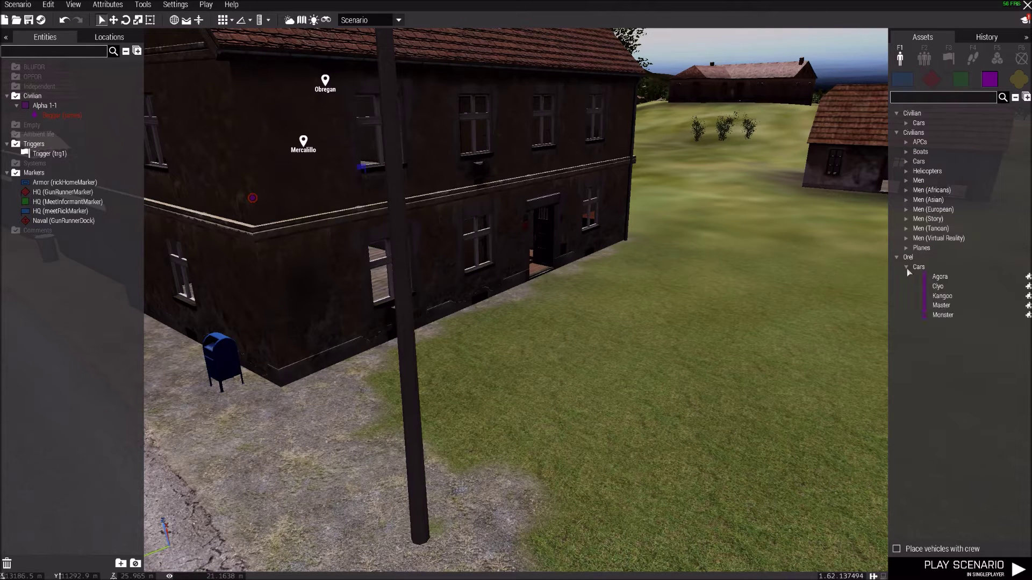
left_click_drag(940, 277, 897, 266)
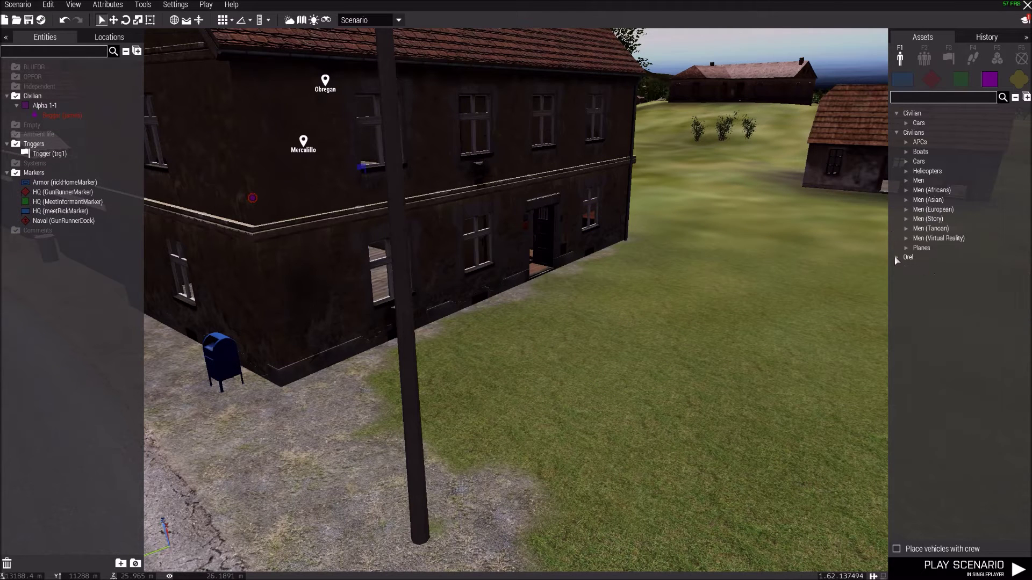
Step: Try out a Bentley Continental GT from the Civilians cars on the grass, and delete it
left_click(913, 167)
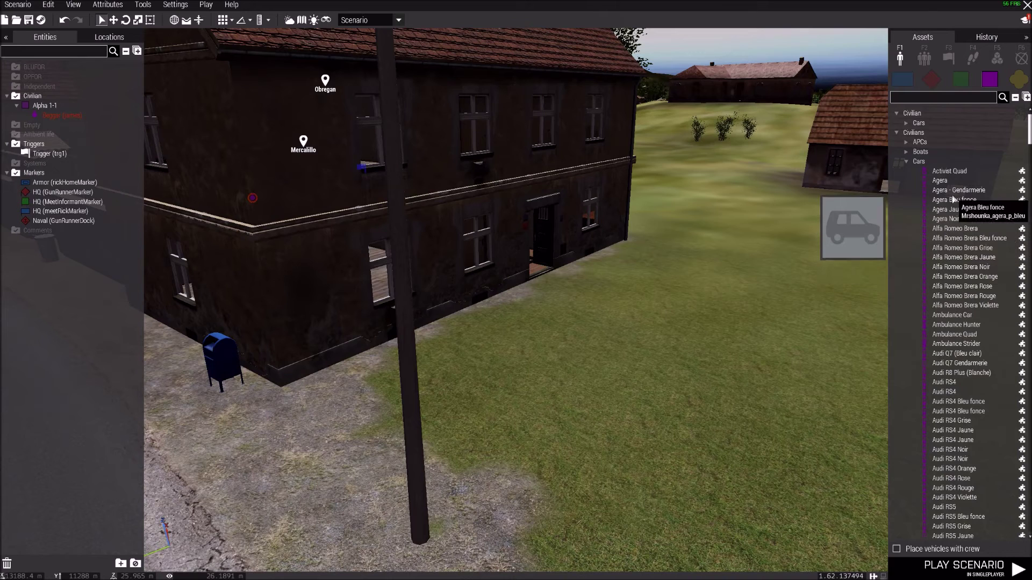
left_click_drag(954, 191, 716, 418)
scroll(970, 431, "down", 1)
key("Delete")
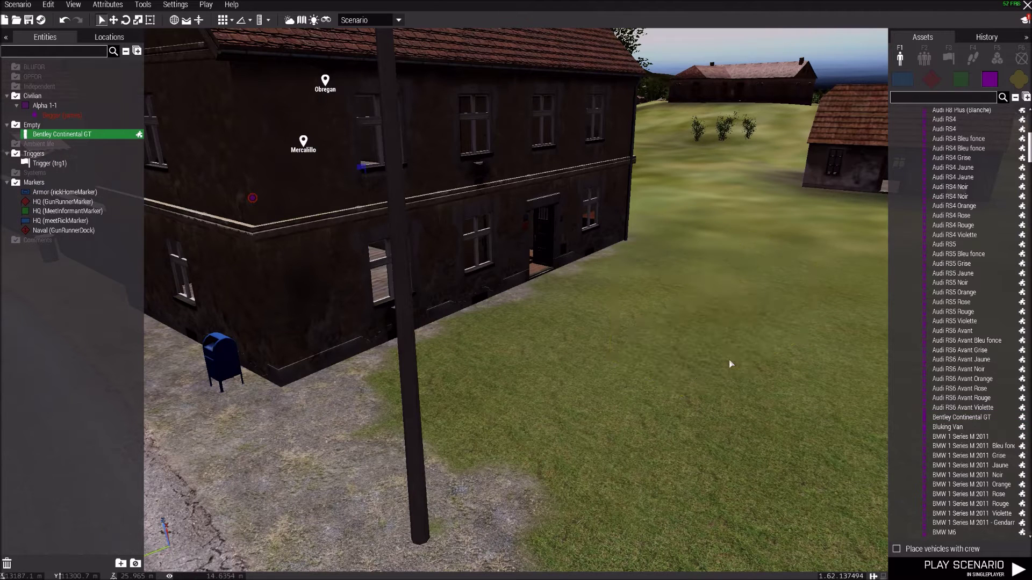
Step: Try out a BMW 1 Series M 2011 on the grass in front of the house, and delete it
scroll(968, 425, "down", 7)
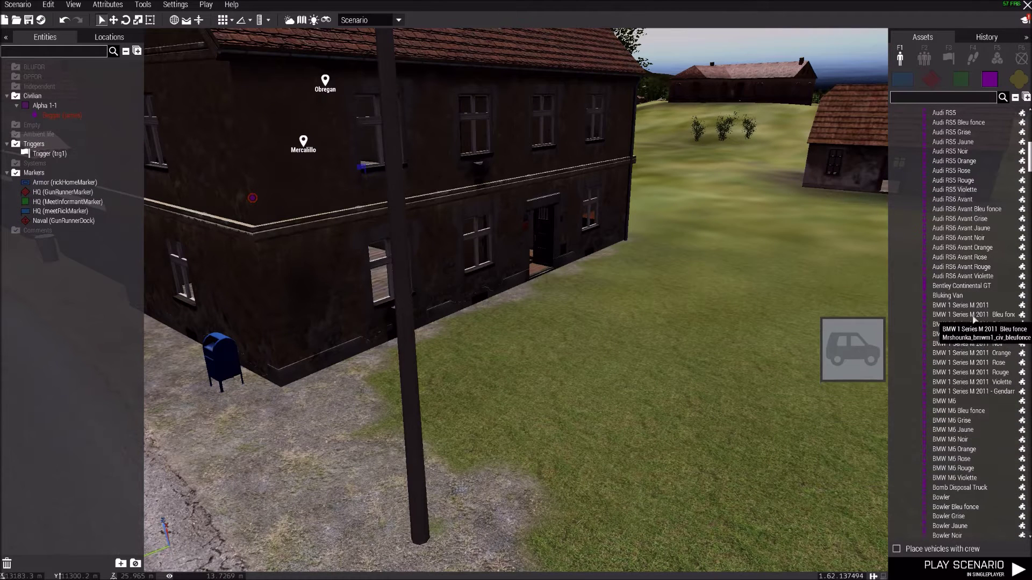
left_click(976, 315)
left_click_drag(718, 370, 639, 407)
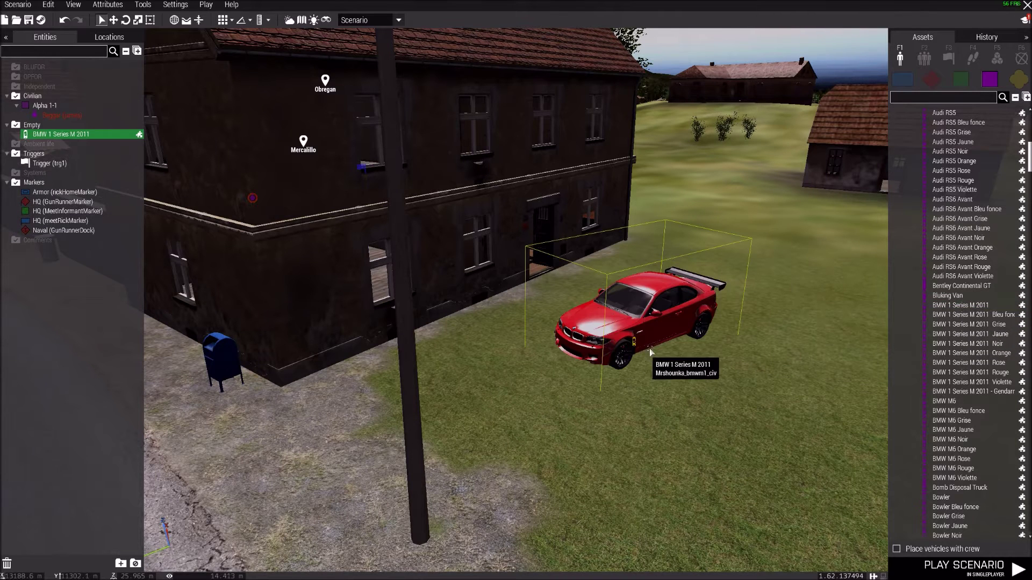
key("Delete")
Step: Try out a BMW M6 on the grass in front of the house, inspect its attribute sections, and delete it
left_click_drag(947, 409, 602, 411)
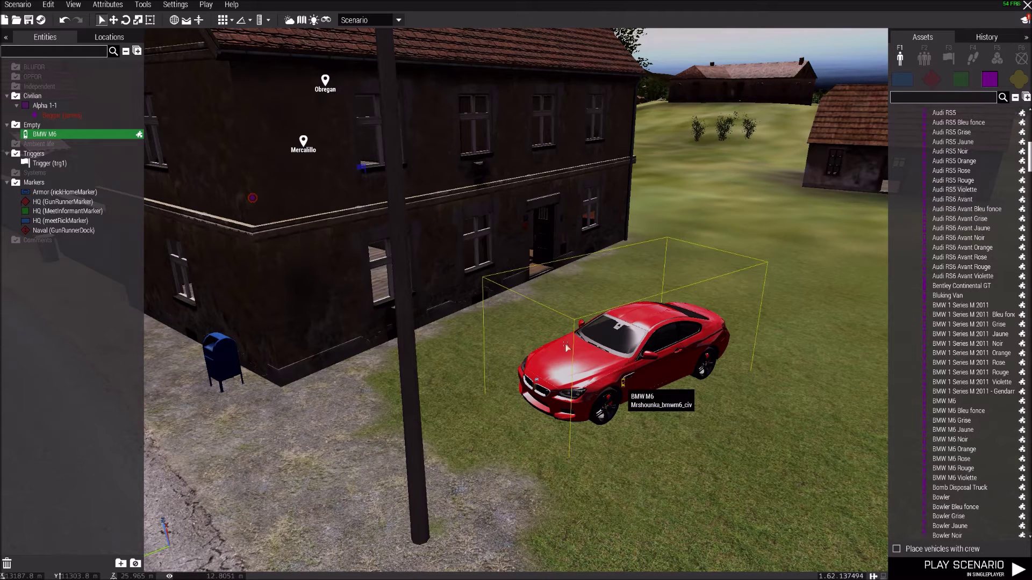
double_click(651, 413)
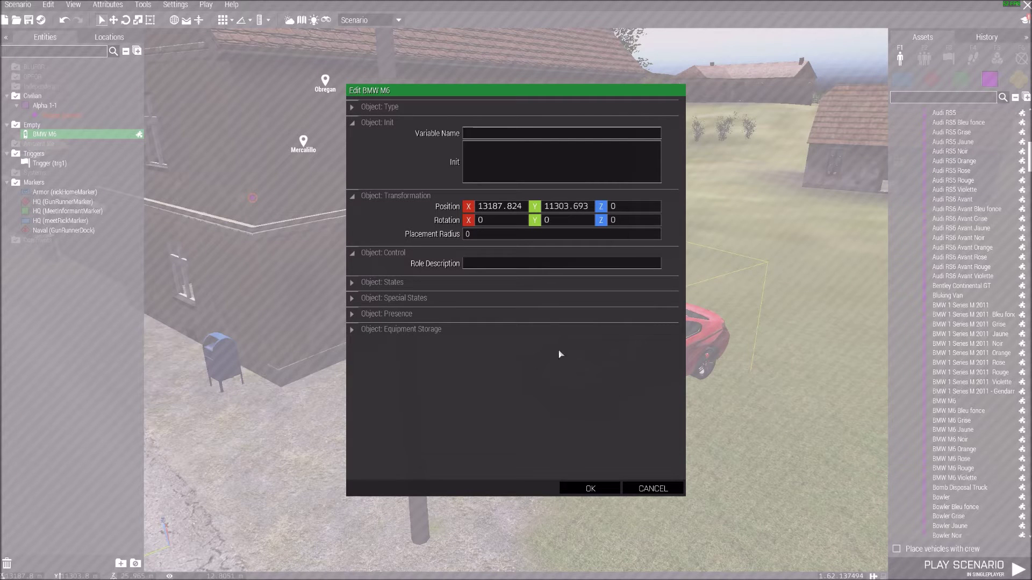
left_click(352, 330)
left_click(353, 331)
left_click(353, 300)
left_click(354, 303)
left_click(350, 286)
left_click(350, 286)
left_click(351, 286)
left_click(351, 286)
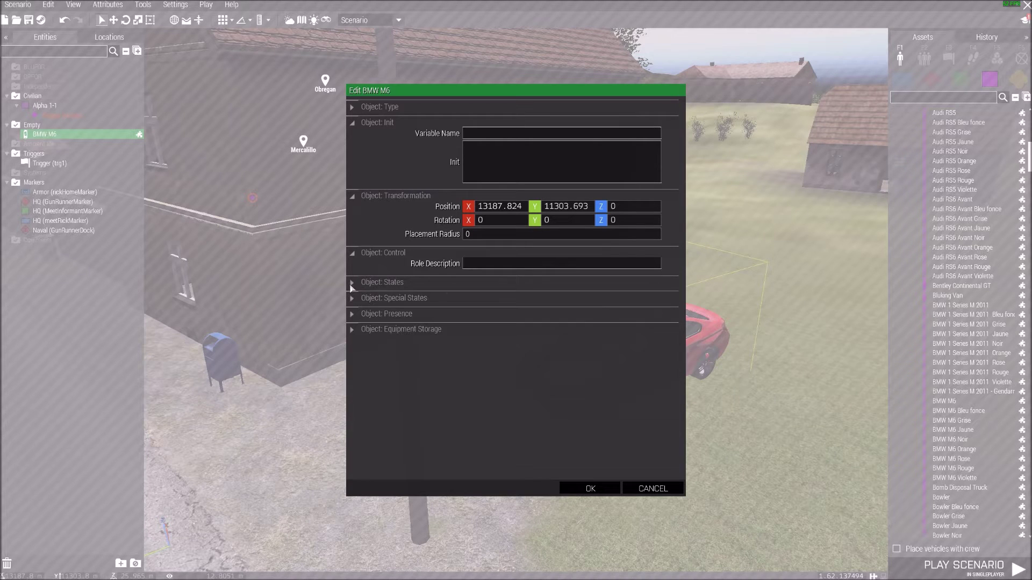
left_click(353, 253)
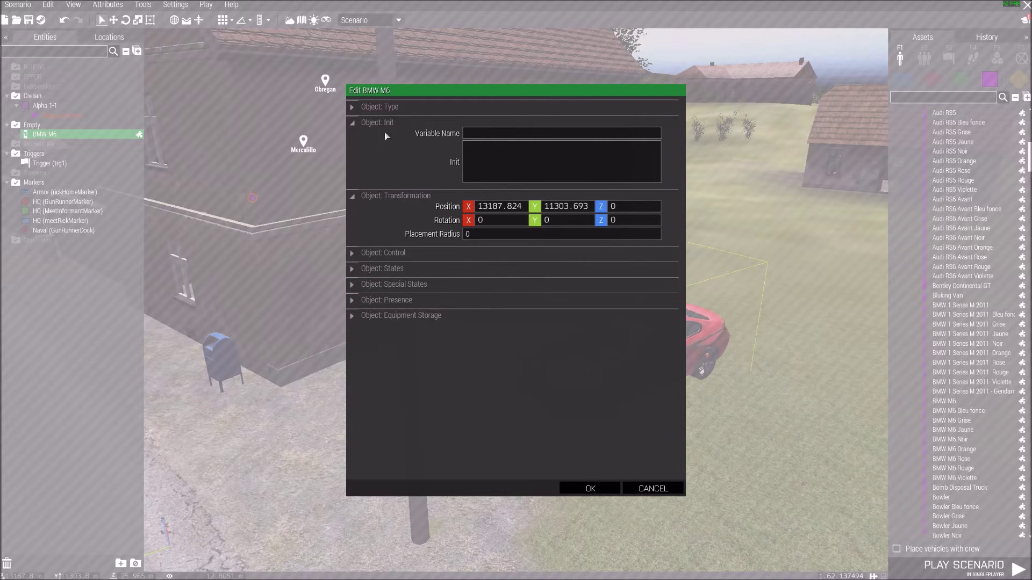
left_click(634, 490)
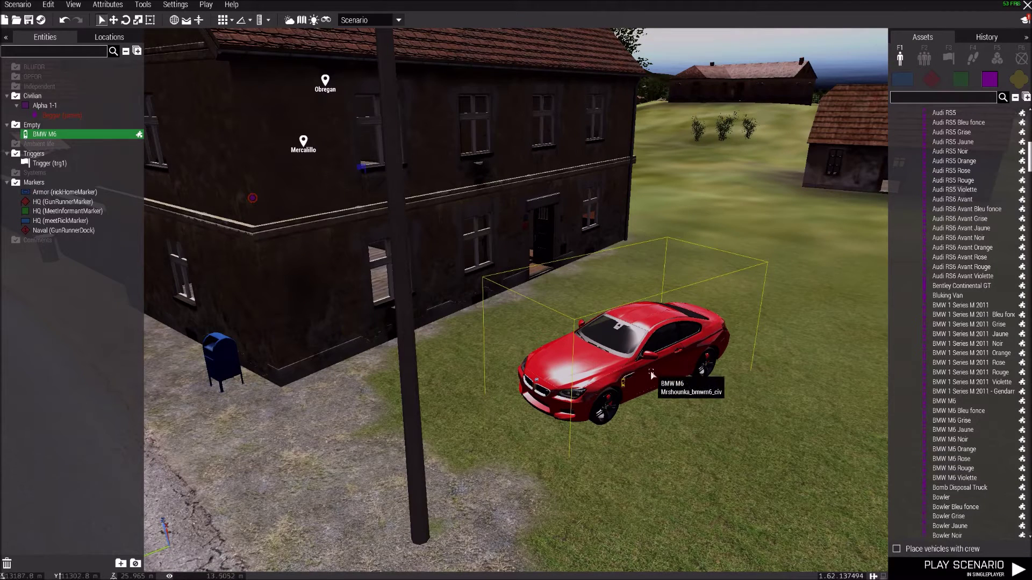
key("Delete")
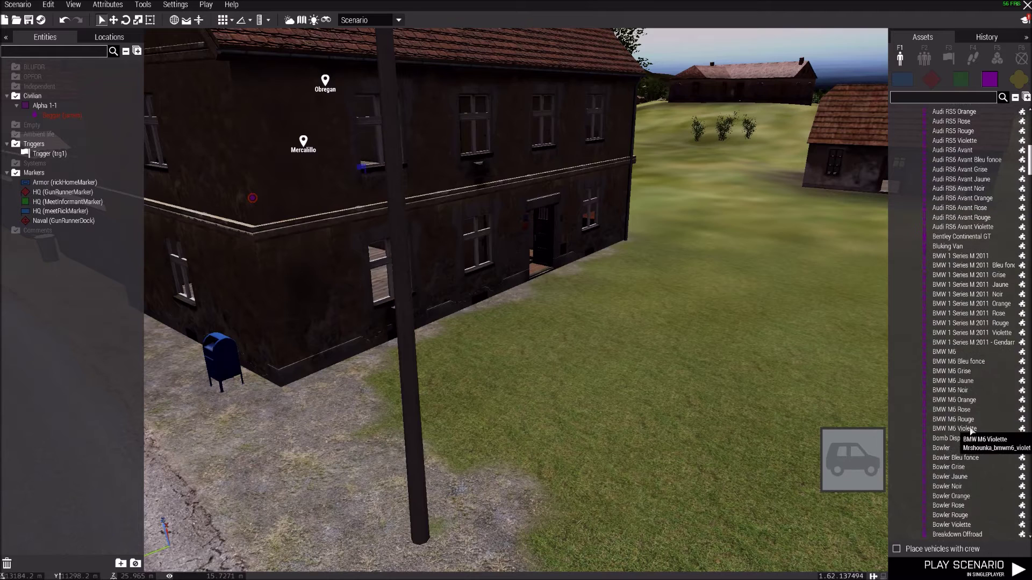
Step: Place an empty BMW M6 Noir on the grass in front of the house entrance
scroll(954, 385, "down", 3)
left_click(950, 357)
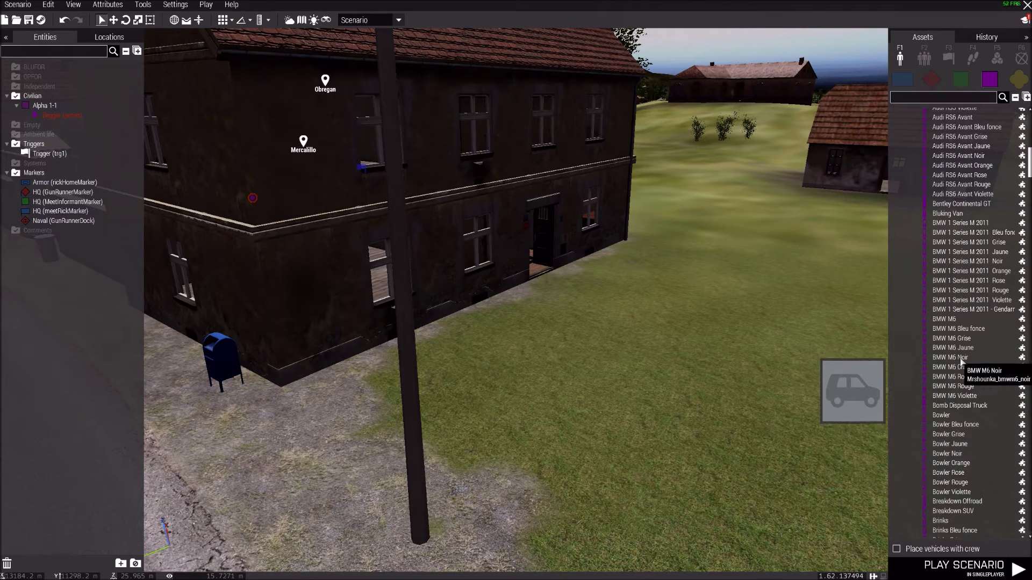
left_click(729, 372)
key("Delete")
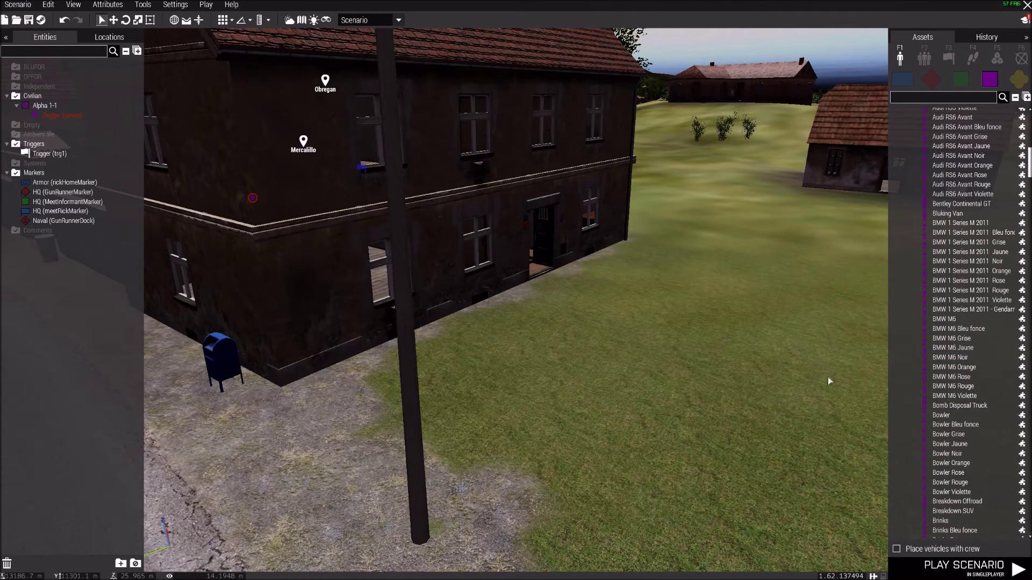
left_click(950, 357)
left_click(626, 352)
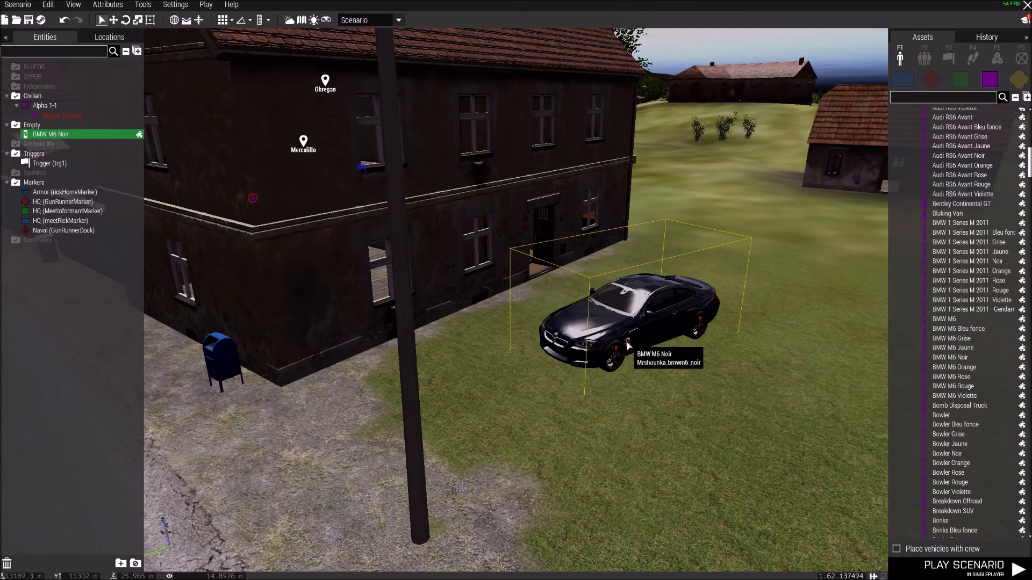
Step: Move the BMW M6 Noir beside the house wall near the mailbox, with its rear facing the road
right_click_drag(628, 346, 691, 308)
left_click_drag(632, 266, 585, 351)
right_click_drag(585, 351, 495, 387)
Step: In the trg1 trigger inside the house, change the hint title in On Activation to "Text from Rick"
key("w")
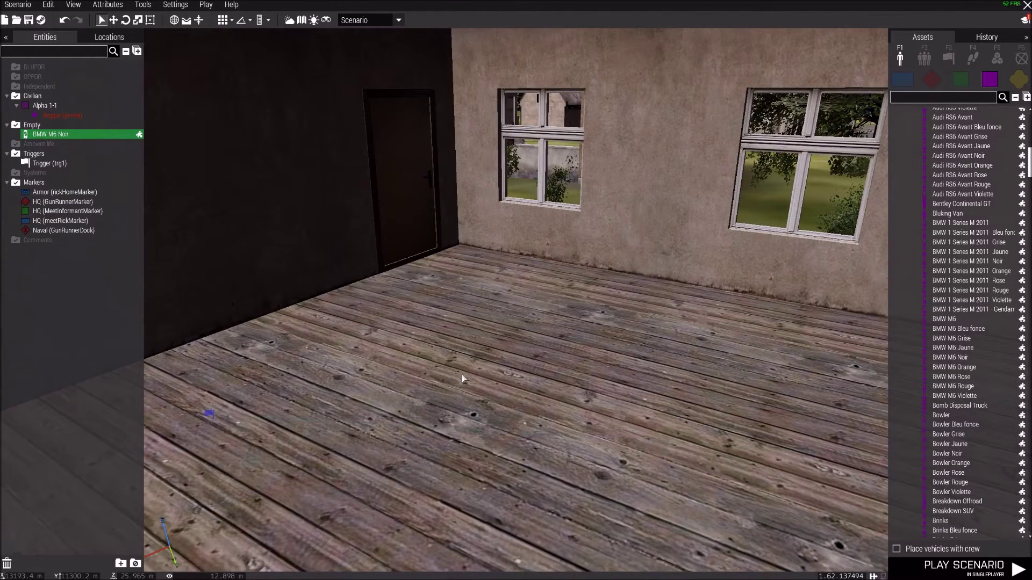
right_click_drag(464, 379, 388, 385)
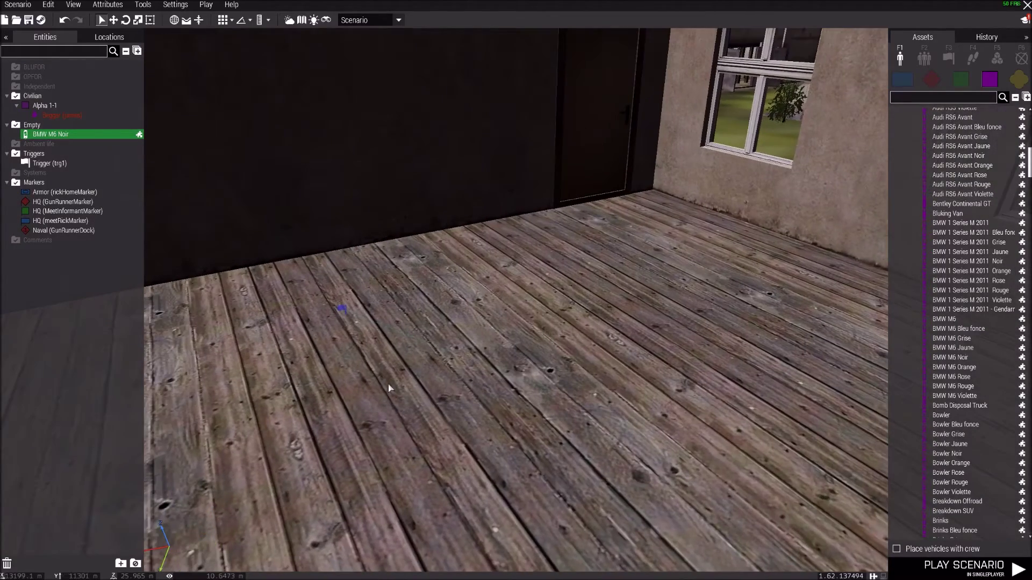
left_click(343, 309)
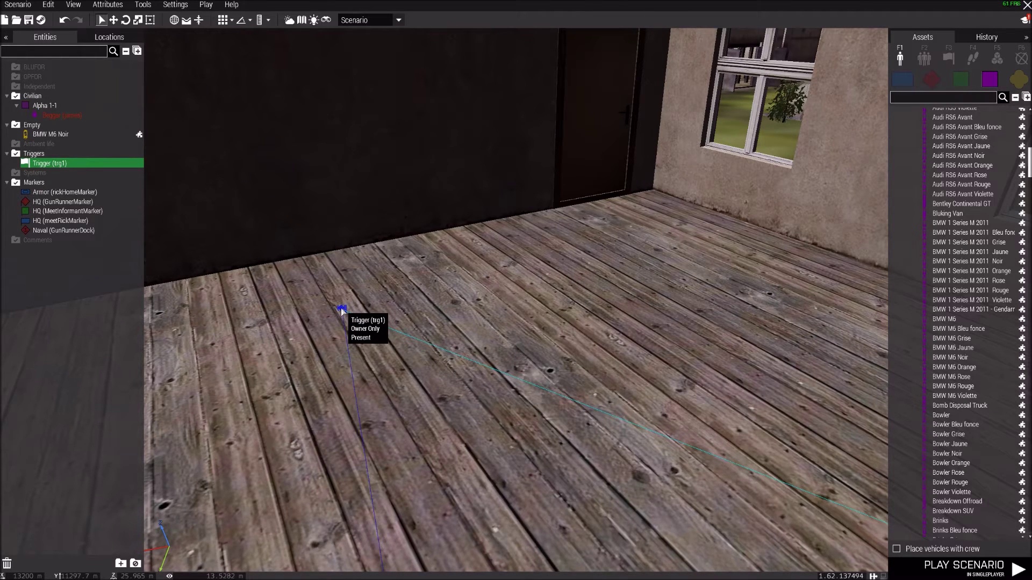
right_click_drag(366, 286, 611, 243)
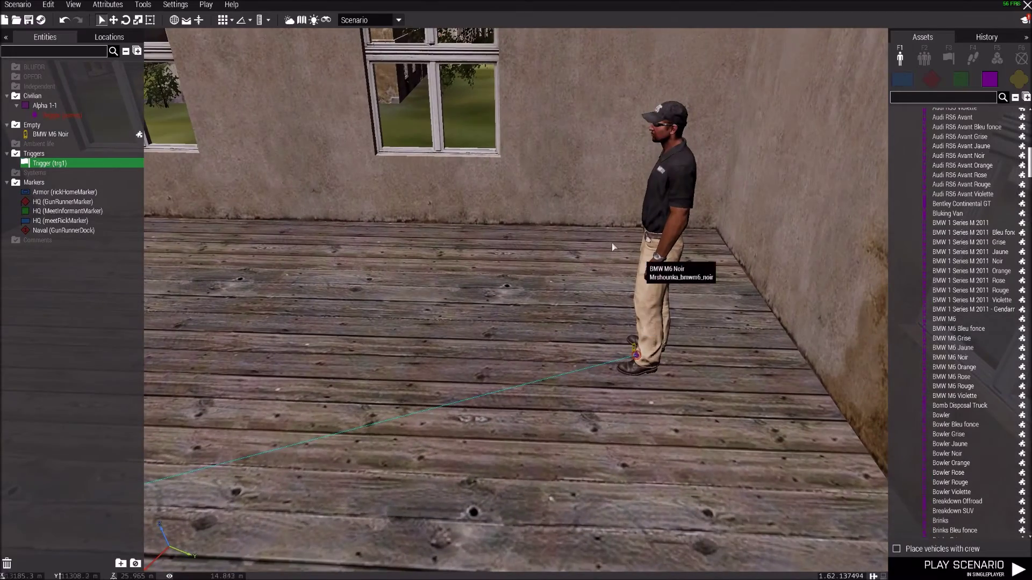
right_click_drag(601, 330, 459, 327)
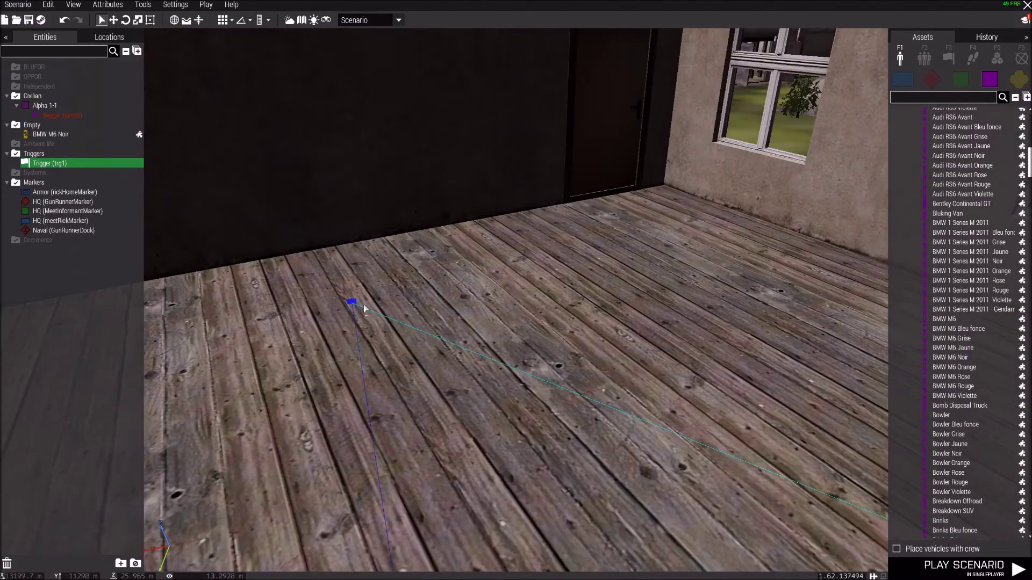
double_click(351, 301)
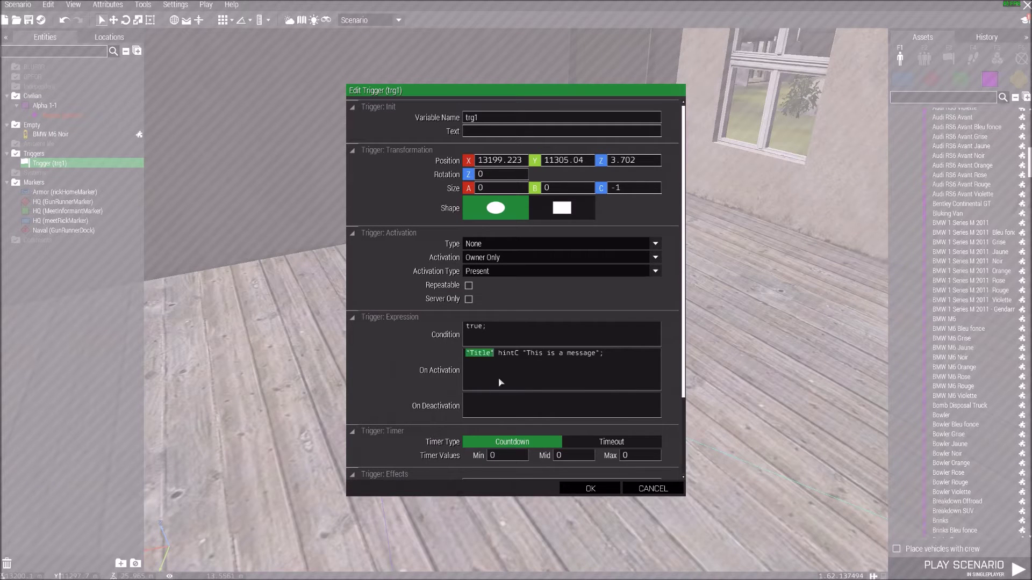
type("\"Text")
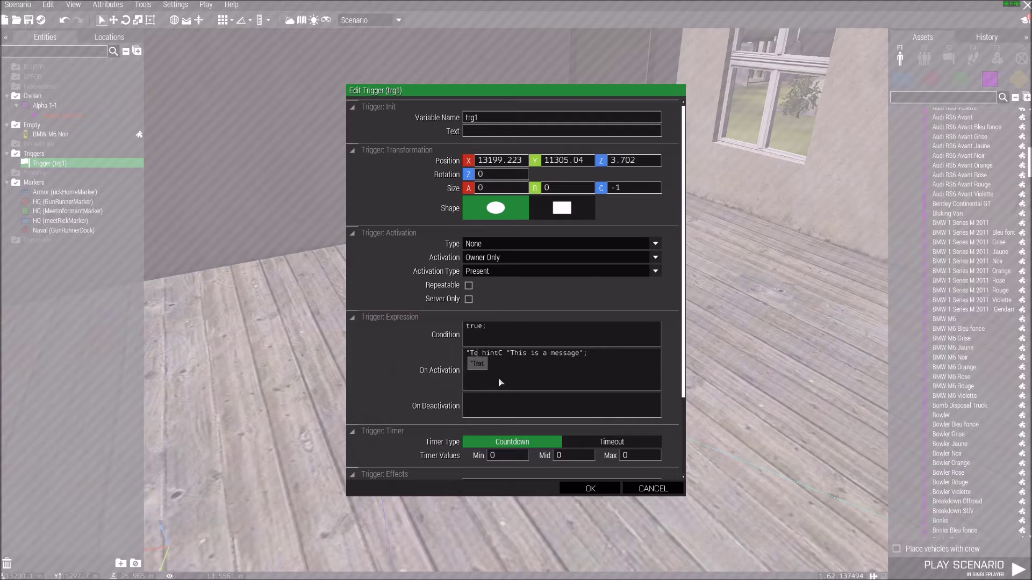
type(" from")
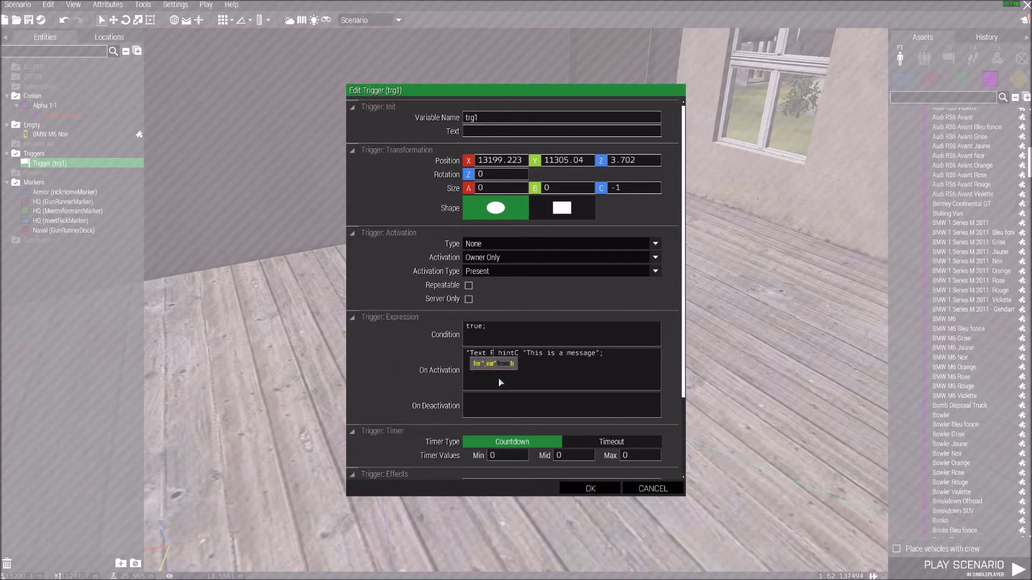
type(" Rick\"")
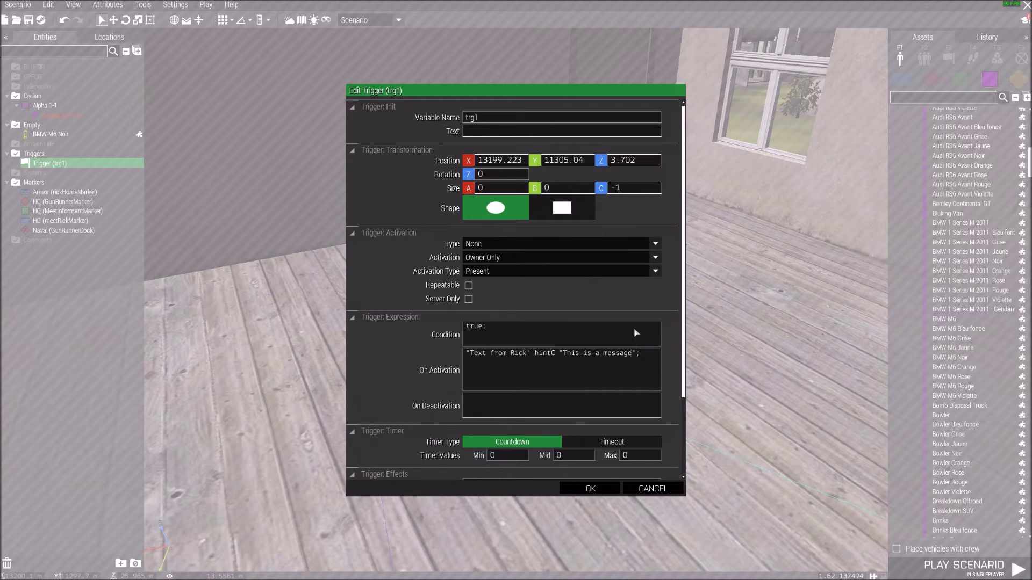
Step: Replace the trg1 hint message with "I need you to meet me at the office as soon as you can."
key("BackSpace")
key("BackSpace")
key("BackSpace")
key("BackSpace")
key("BackSpace")
key("BackSpace")
key("BackSpace")
key("BackSpace")
key("BackSpace")
key("BackSpace")
key("BackSpace")
key("BackSpace")
key("BackSpace")
type("I need ")
type("you to meet")
type(" me at the office ")
type("as soon as you can")
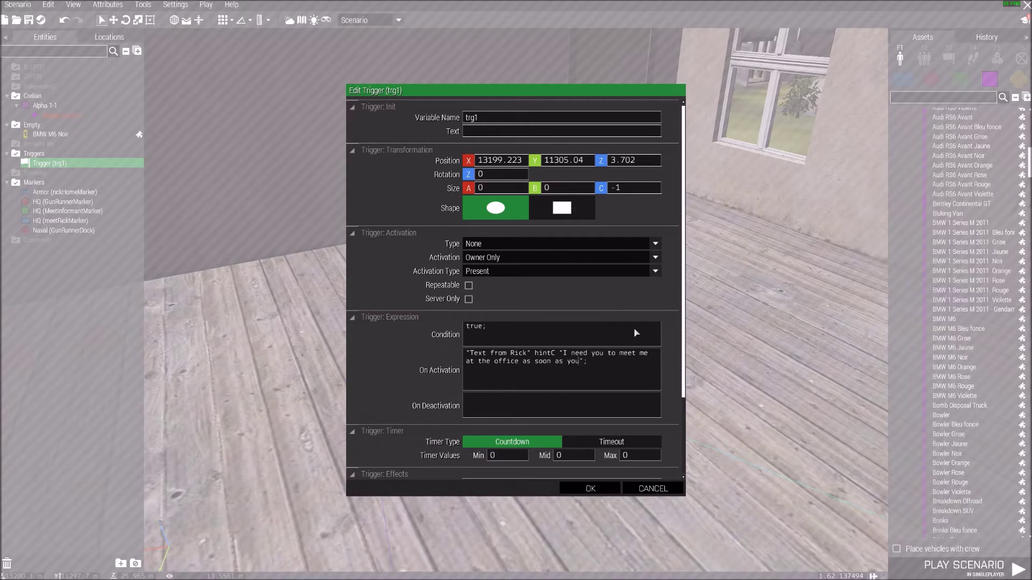
type(".")
Step: Set the trg1 countdown timer's Min, Mid and Max values to 5 and accept the trigger's attributes
scroll(564, 425, "down", 3)
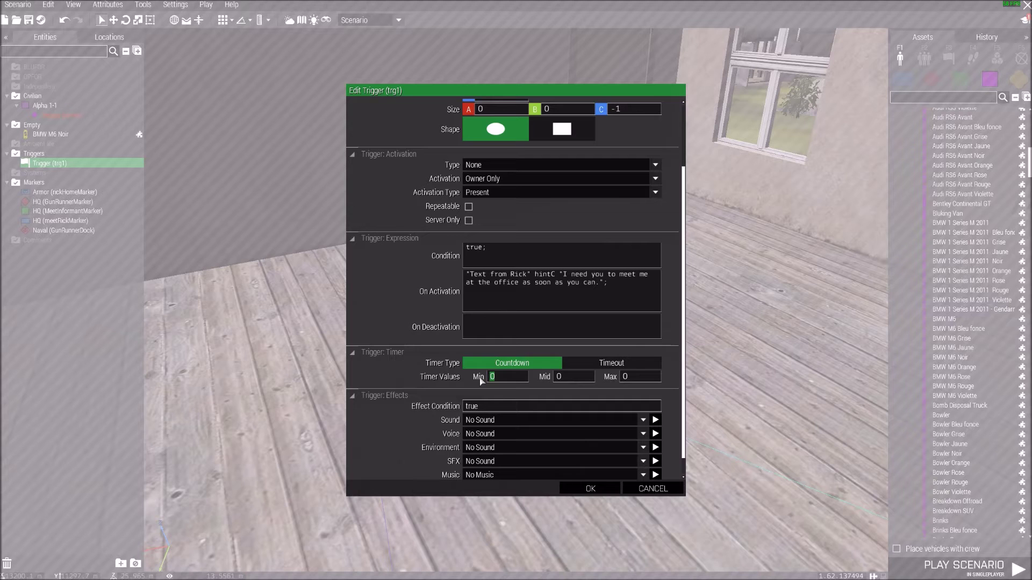
type("0")
key("Tab")
type("10")
key("Tab")
type("10")
double_click(635, 379)
type("5")
double_click(589, 382)
type("5")
double_click(501, 379)
type("5")
left_click(591, 489)
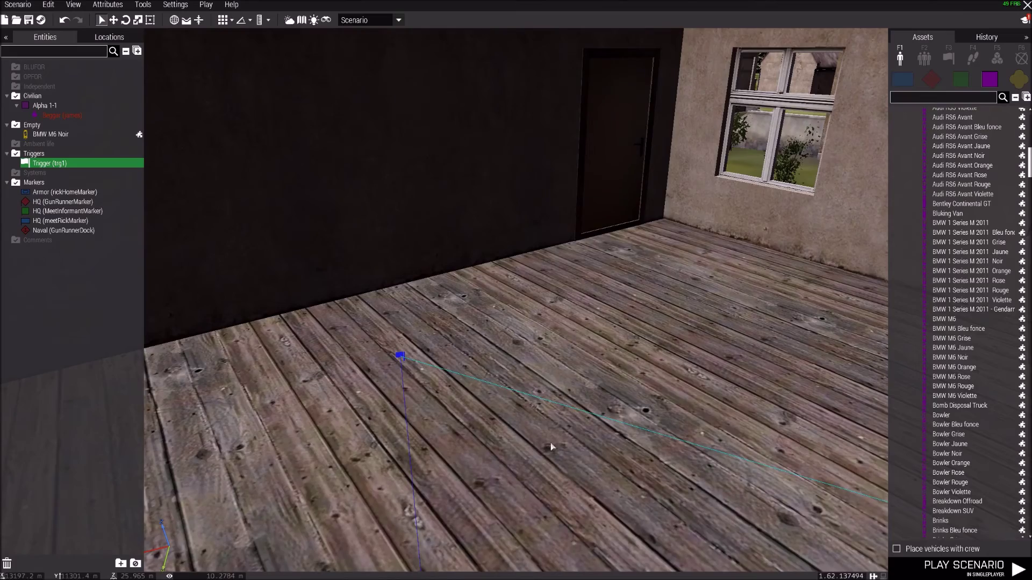
Step: Place a Create Task module from the Intel systems on the grass beside the parked BMW
key("s")
key("d")
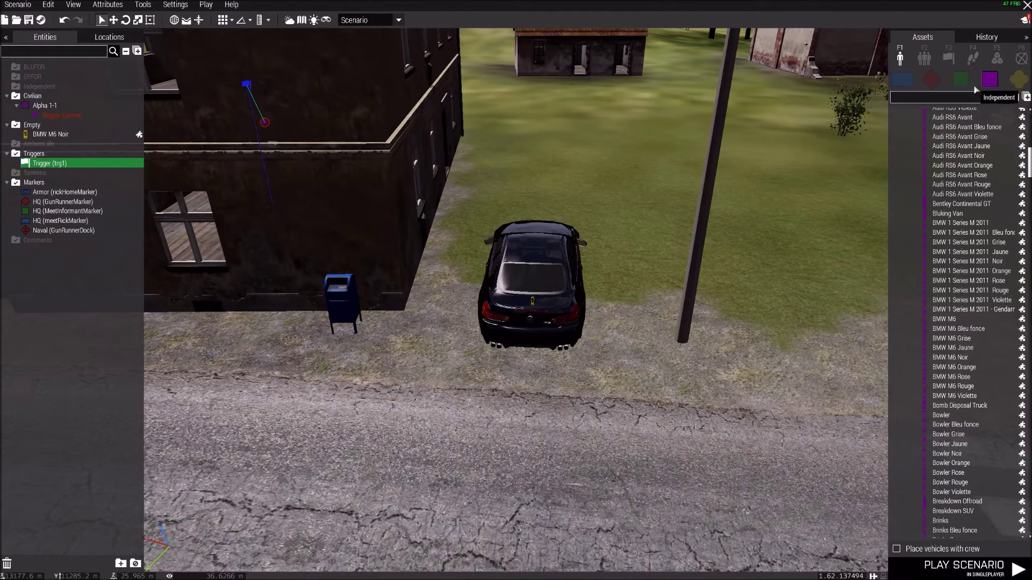
left_click(1015, 98)
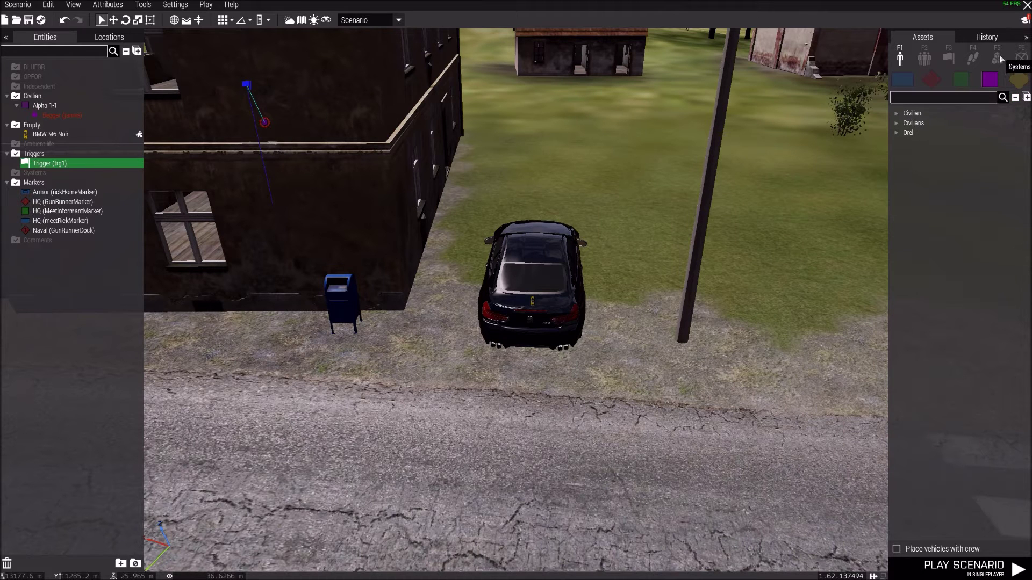
left_click(998, 58)
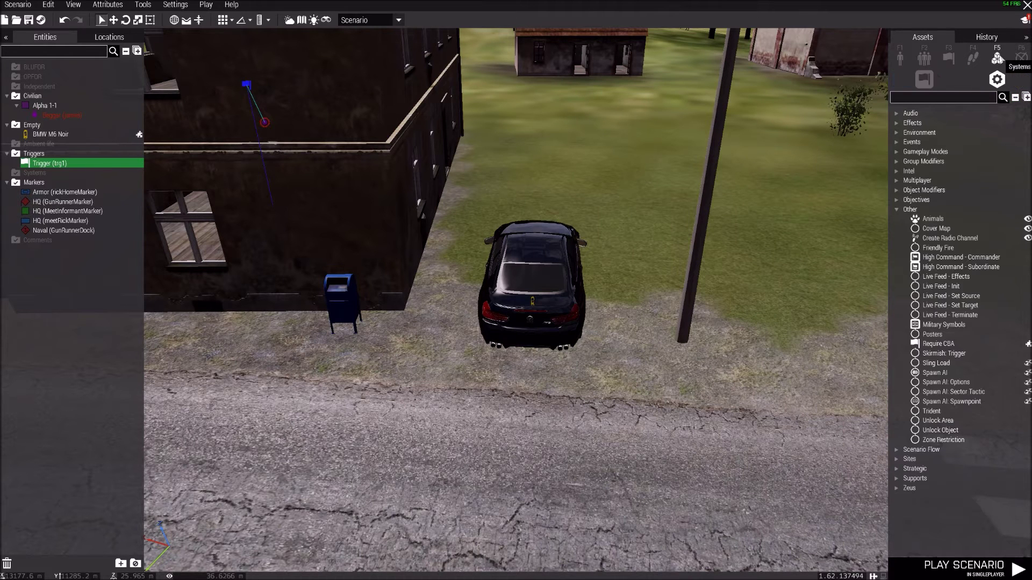
left_click(895, 210)
left_click(897, 171)
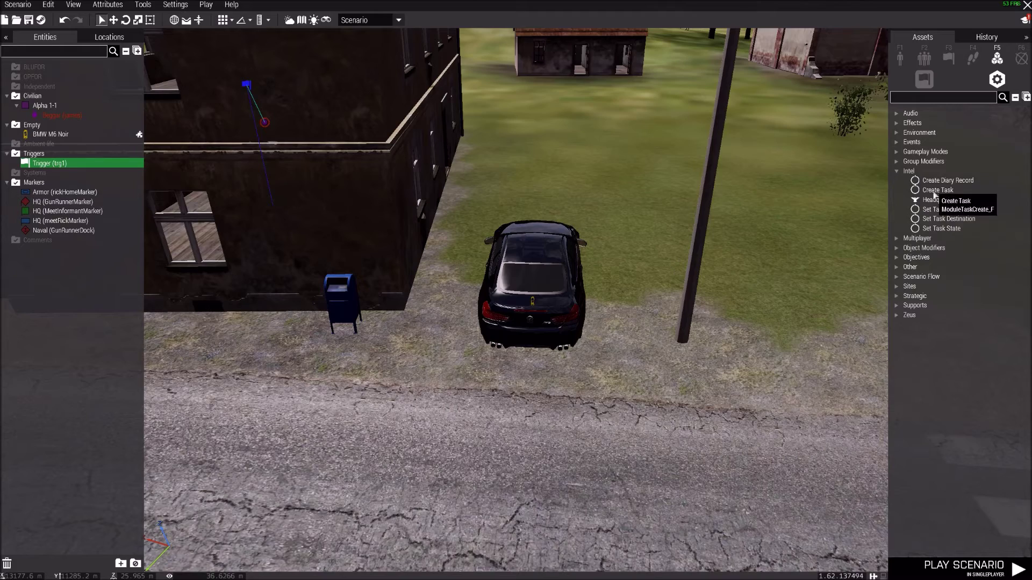
right_click_drag(631, 292, 631, 292)
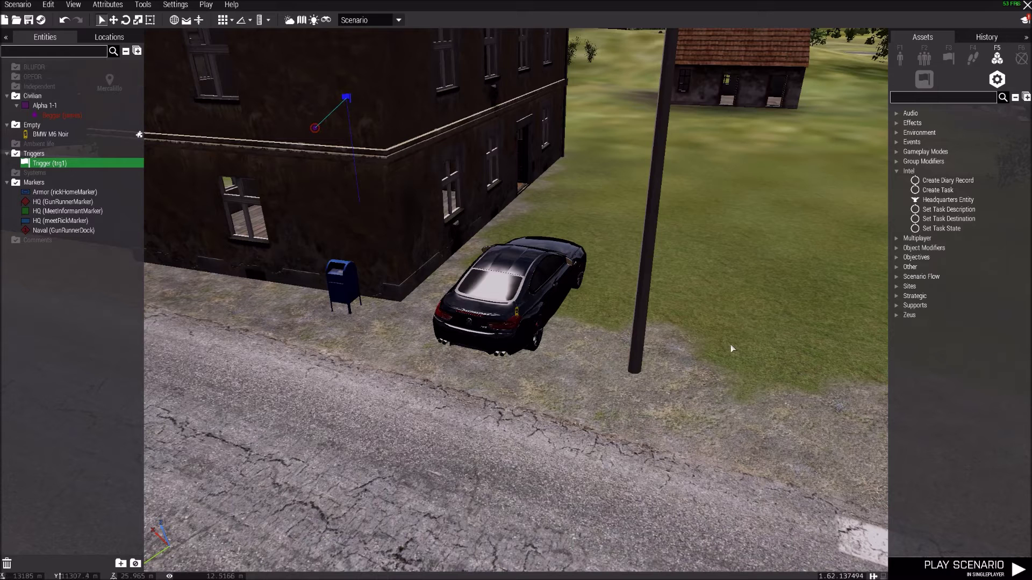
left_click(930, 192)
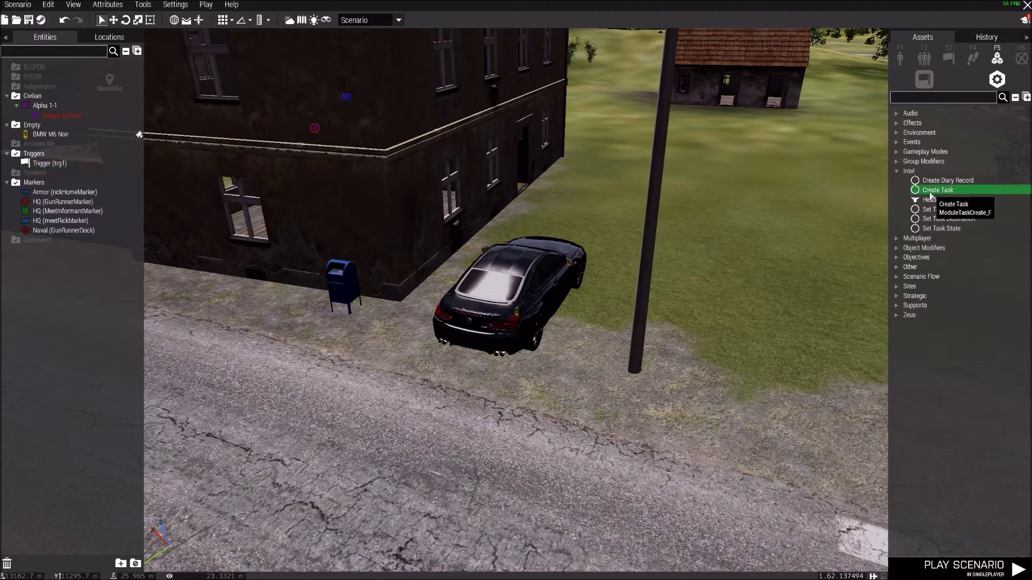
left_click(710, 299)
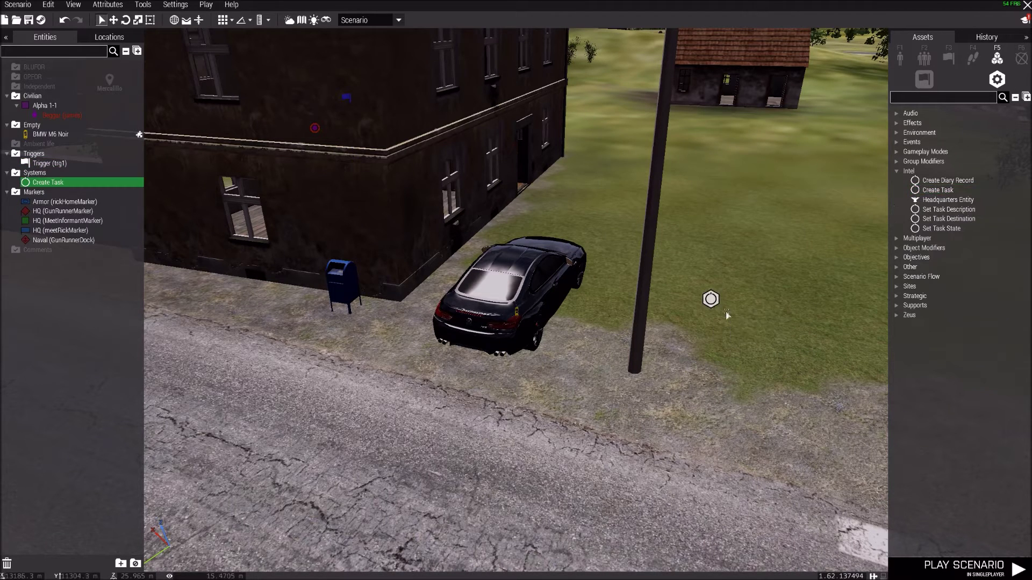
Step: Place two Set Task State modules side by side on the grass behind the Create Task module
left_click(944, 229)
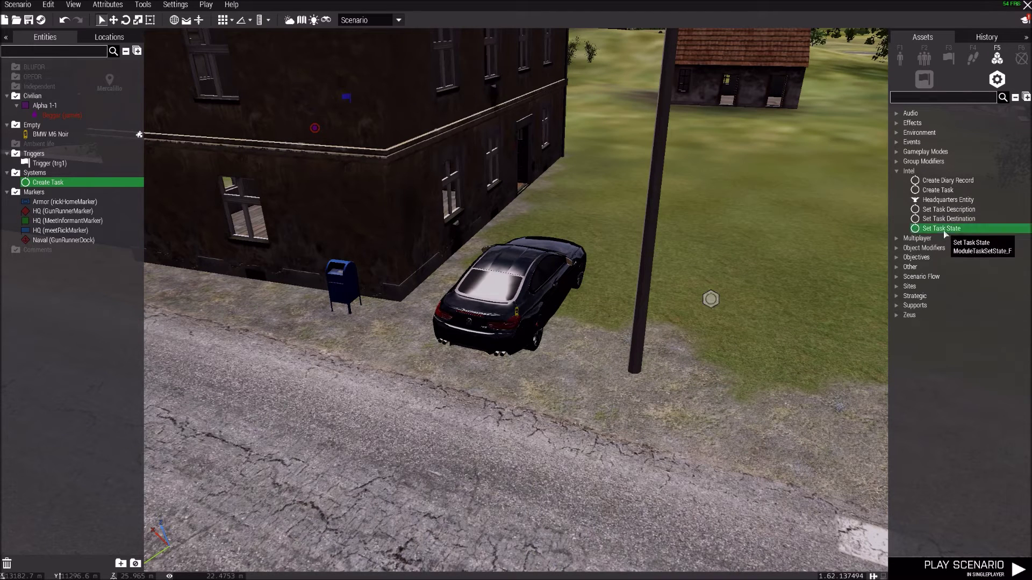
left_click(770, 248)
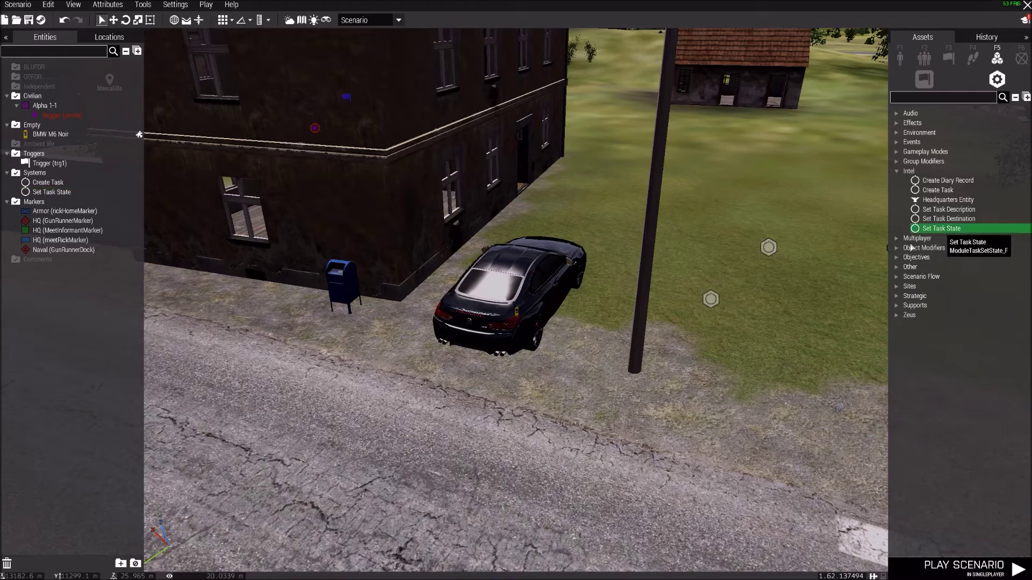
left_click(815, 249)
Step: Place a plain trigger on the grass next to the Create Task module and give it the variable name trg2
scroll(763, 300, "up", 2)
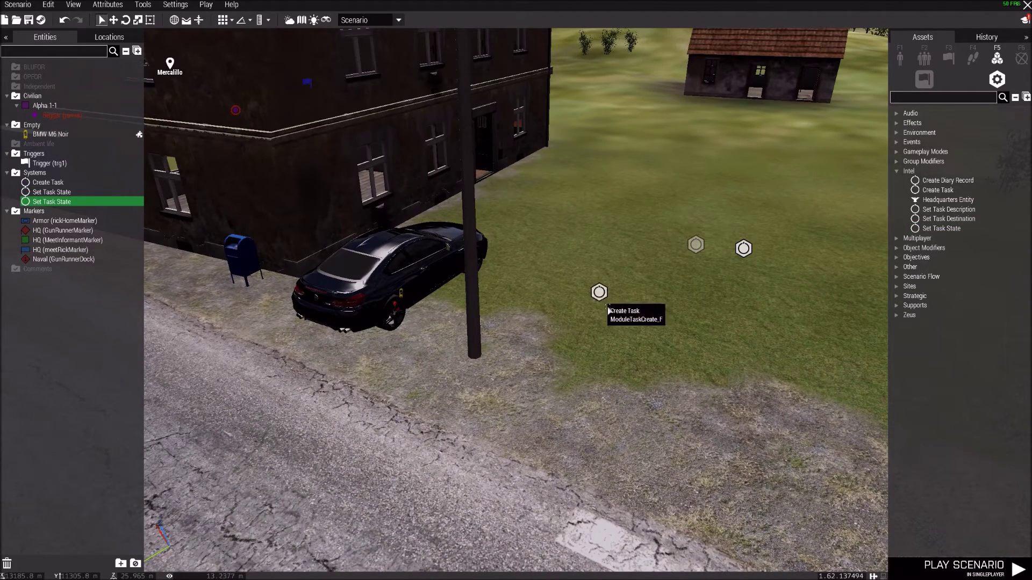
left_click(951, 68)
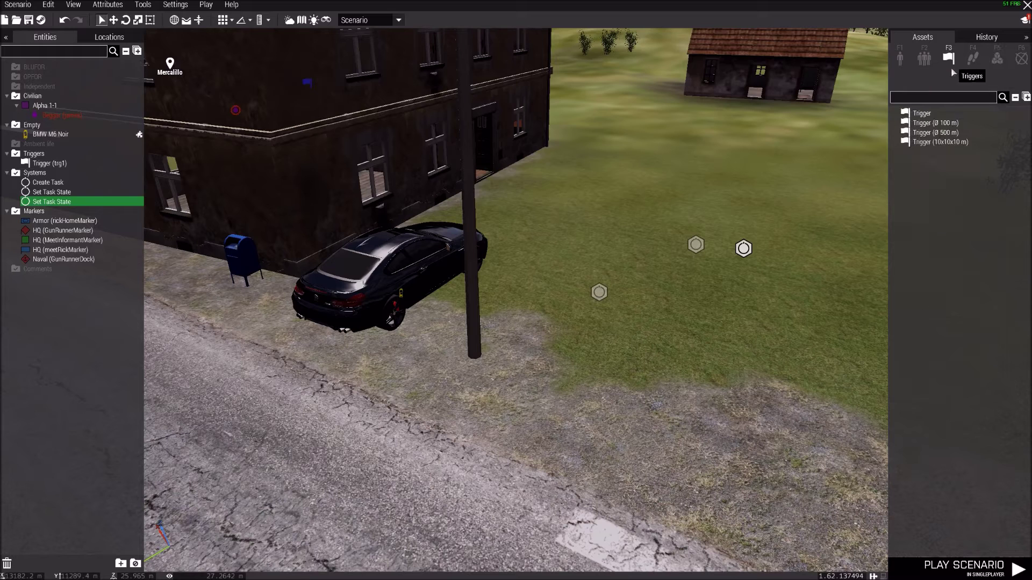
left_click(936, 111)
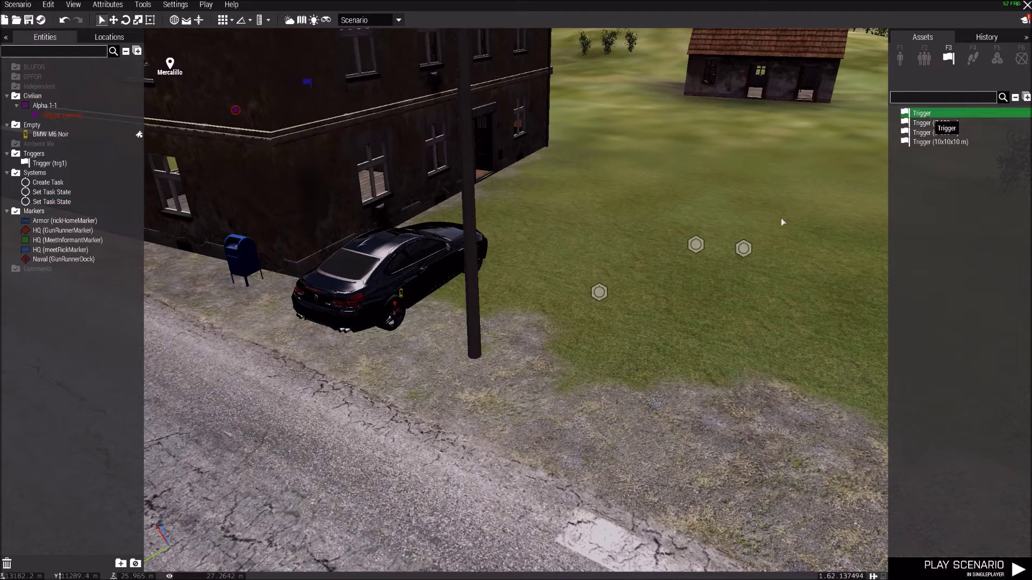
left_click(663, 316)
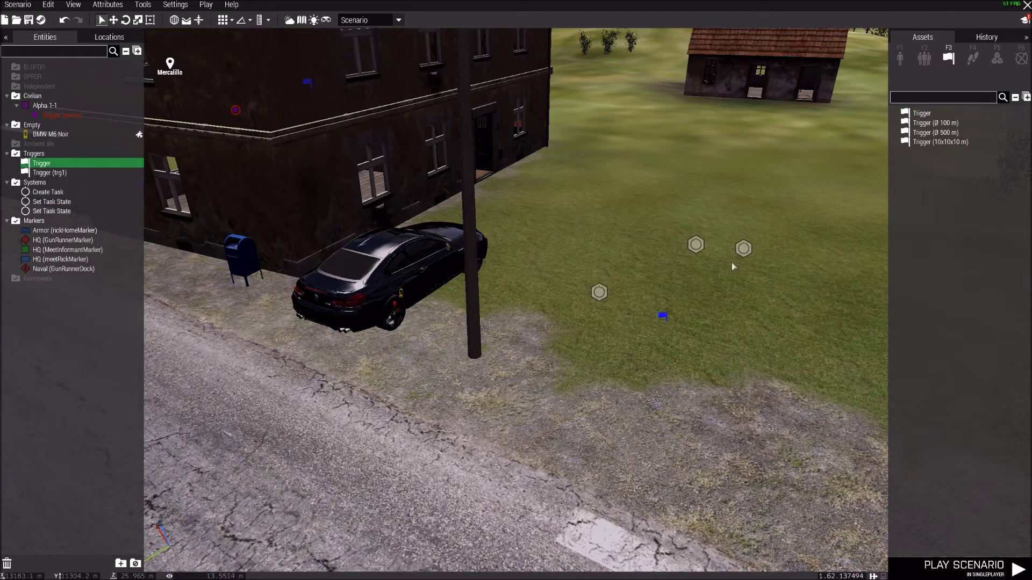
double_click(662, 316)
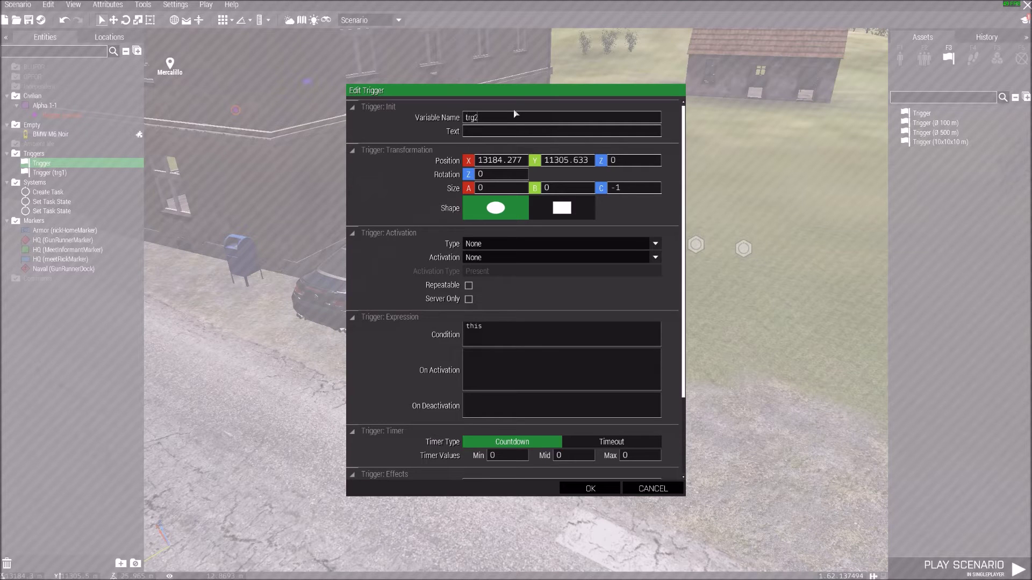
left_click(591, 488)
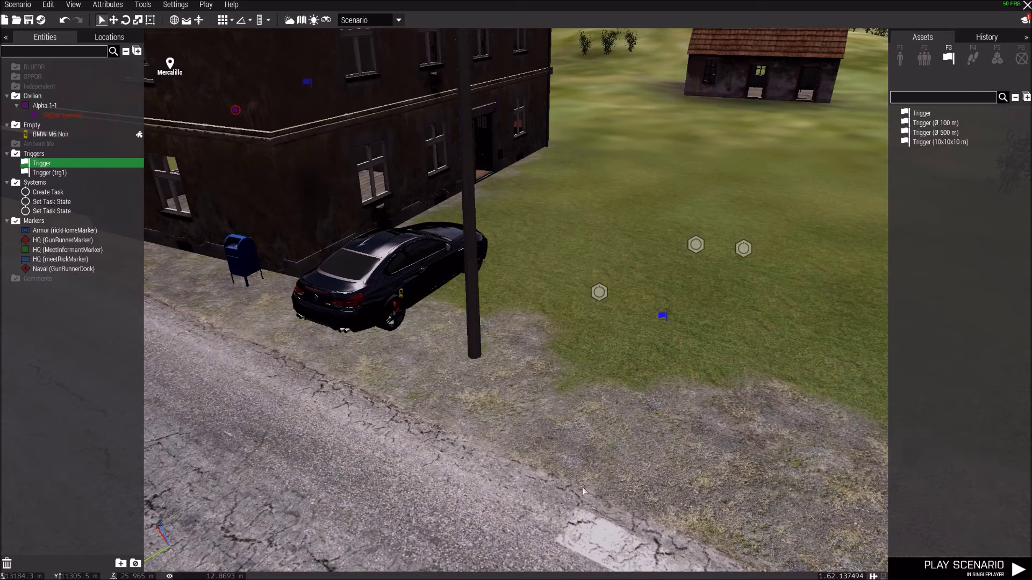
double_click(662, 317)
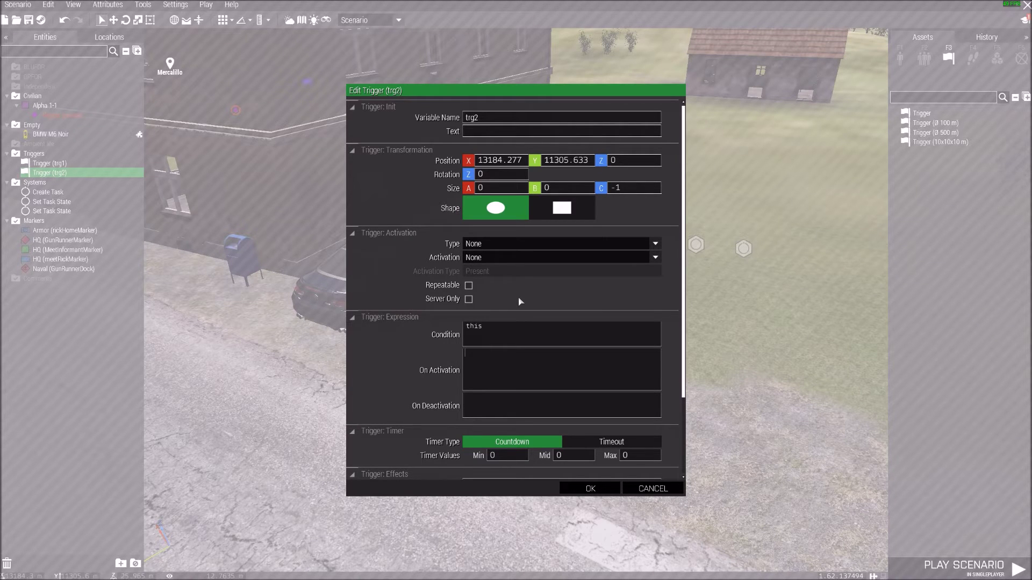
left_click(591, 488)
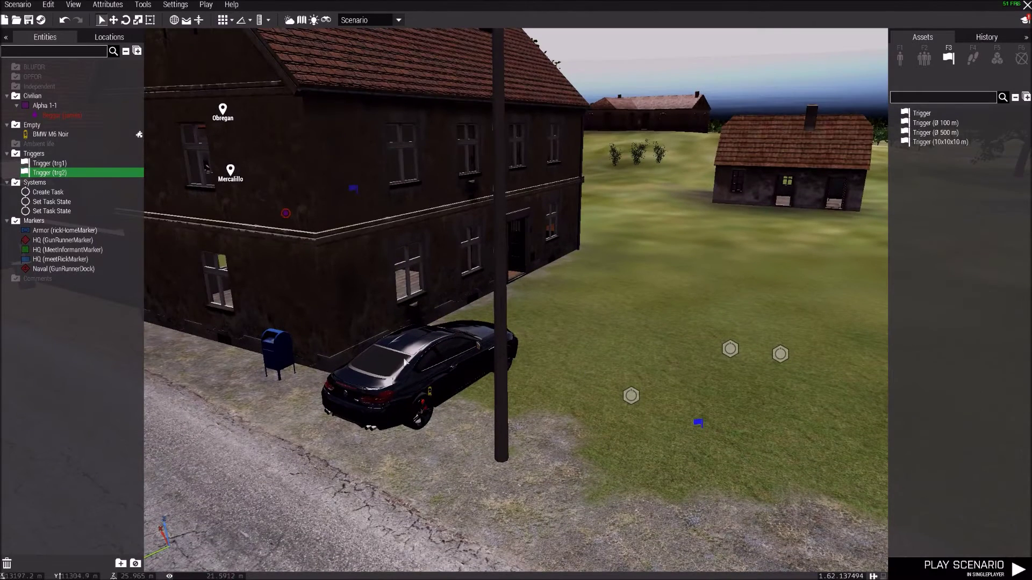
Step: Give the parked BMW M6 Noir the variable name jamesCar
double_click(432, 368)
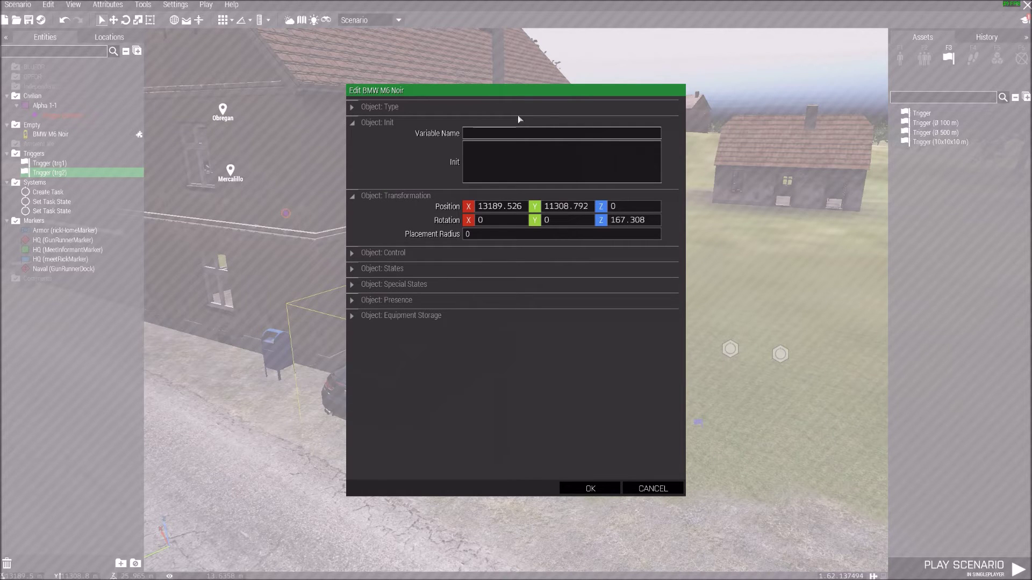
type("jamesCar")
left_click(590, 488)
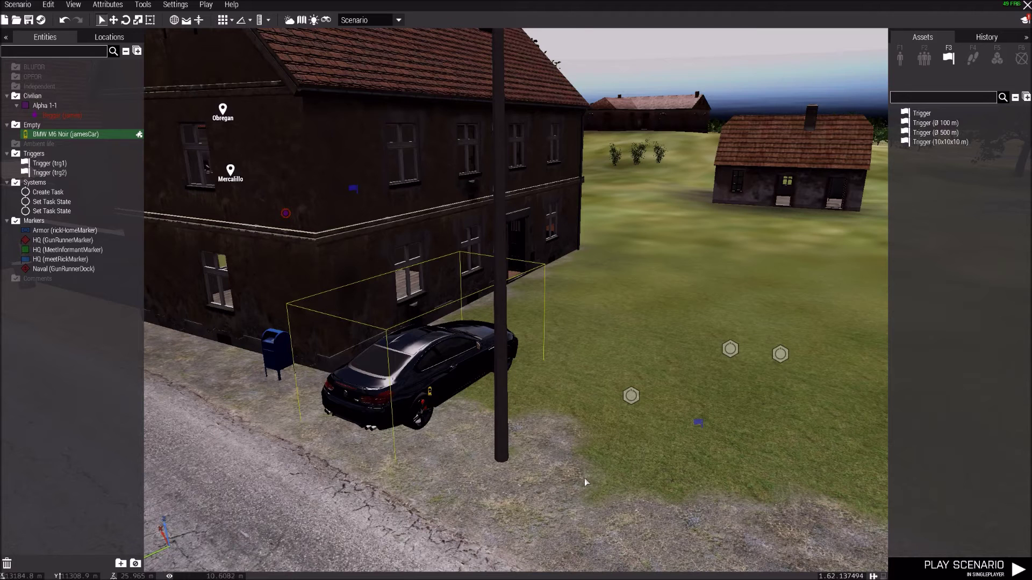
Step: Set the condition of the trg2 trigger to "james in jamesCar;"
double_click(699, 423)
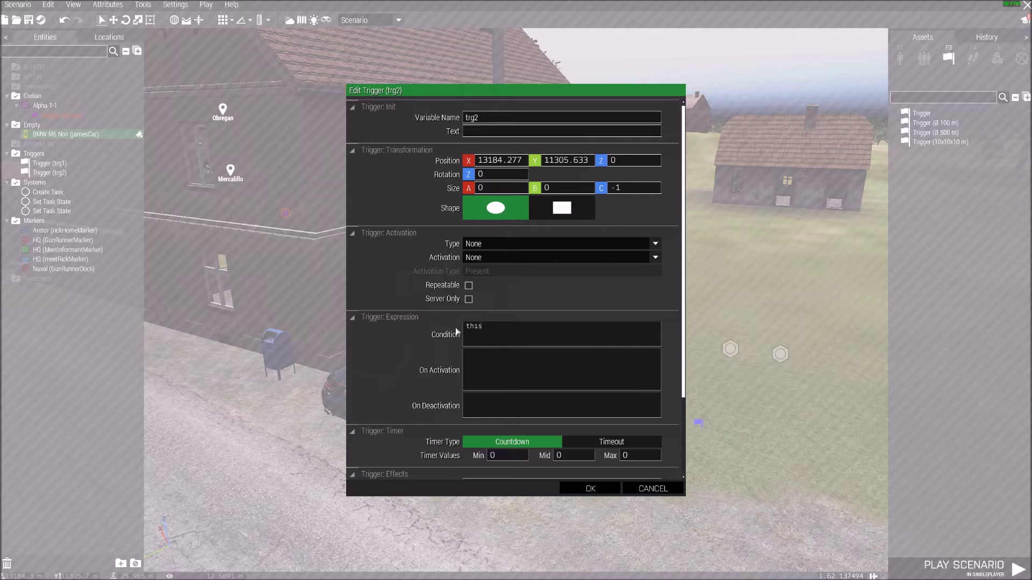
left_click(469, 329)
type("james in")
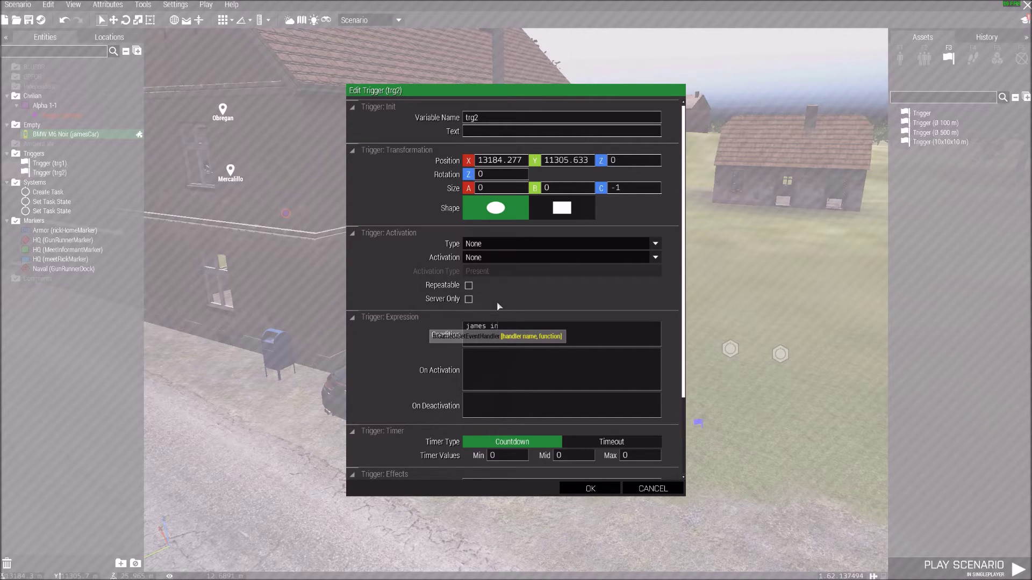
type(" jamesCar;")
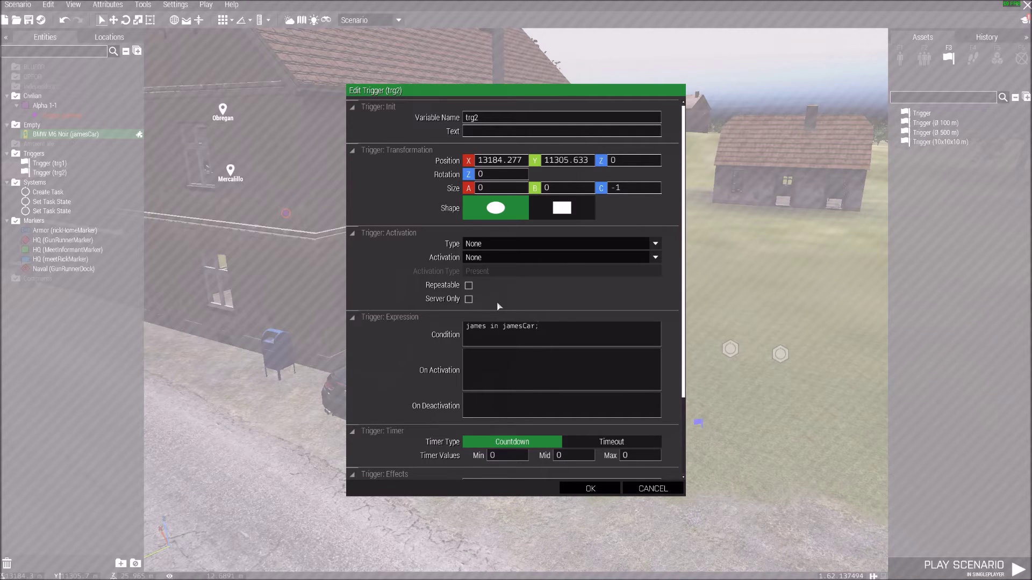
left_click(603, 489)
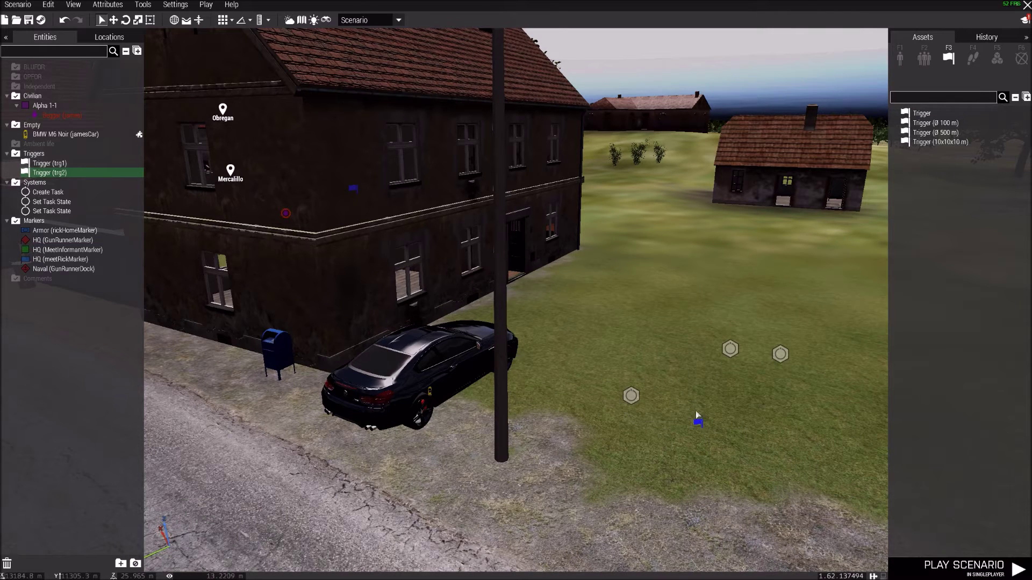
Step: Move the trg2 trigger farther from the car on the grass and shift the Create Task module slightly toward the car
left_click_drag(701, 425, 797, 463)
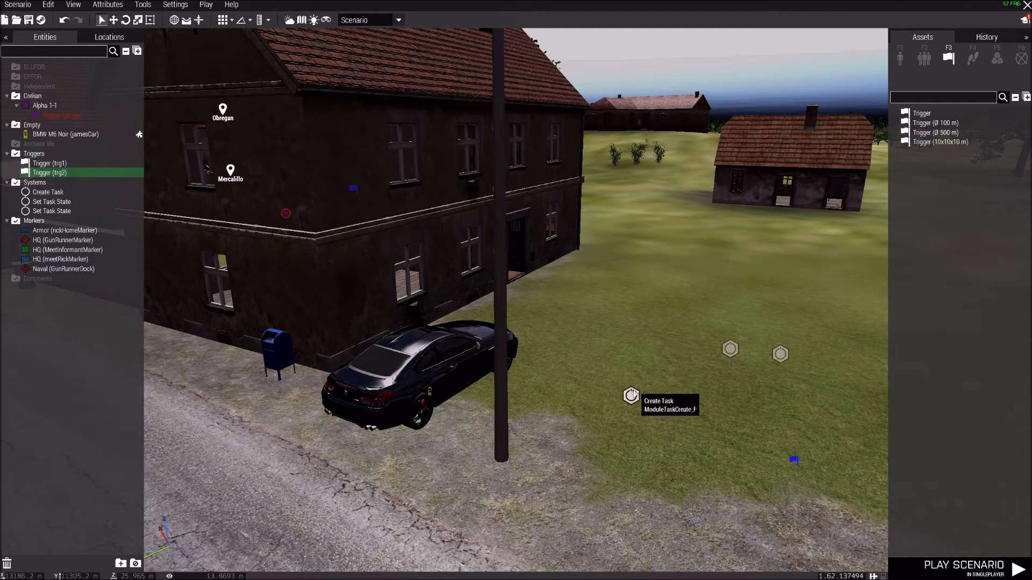
left_click_drag(630, 394, 612, 393)
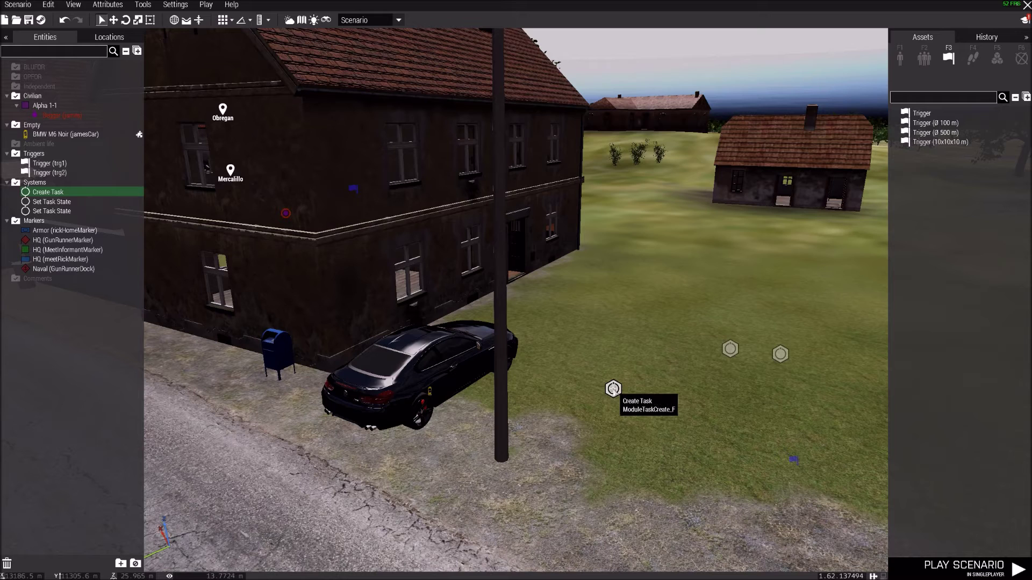
Step: Give the Create Task module the variable name tsk1 and set its owner to Synchronized objects only
double_click(612, 394)
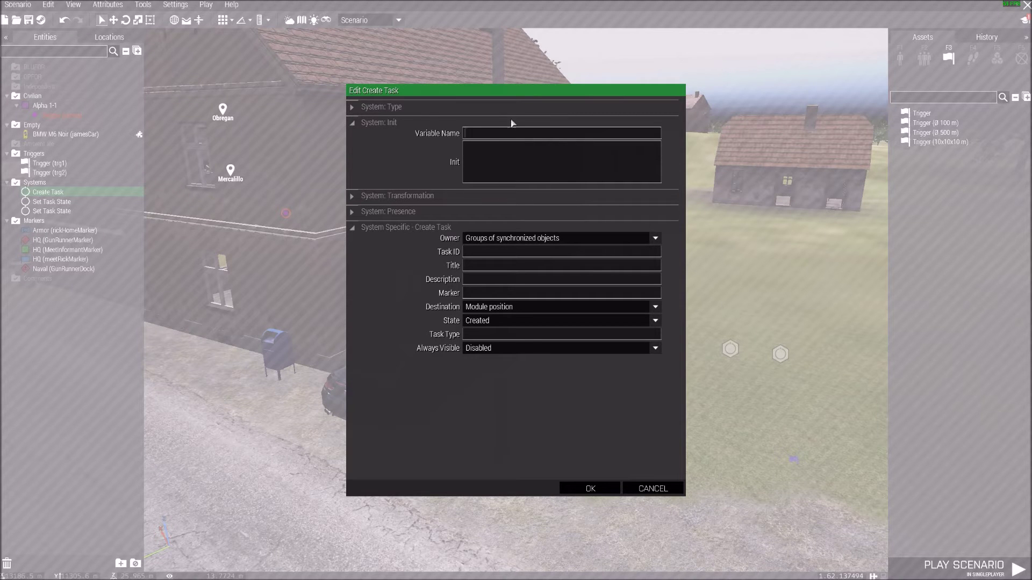
type("tsk1")
left_click(545, 240)
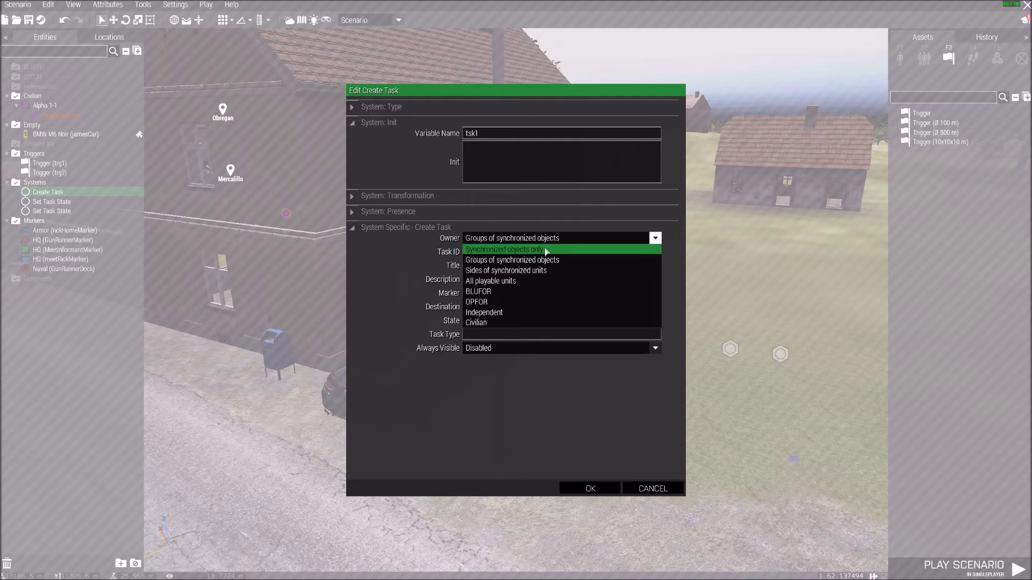
left_click(545, 249)
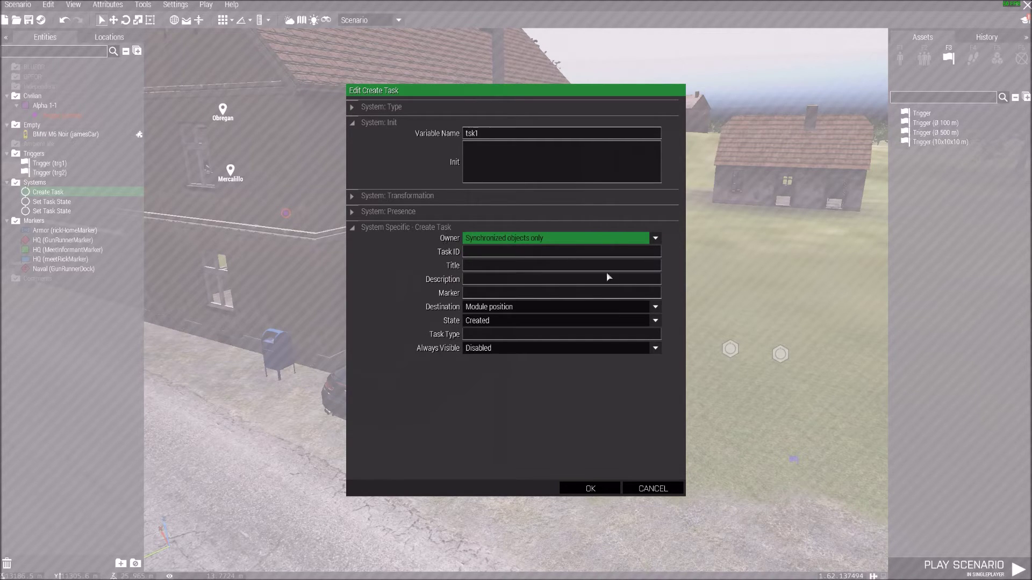
left_click(590, 489)
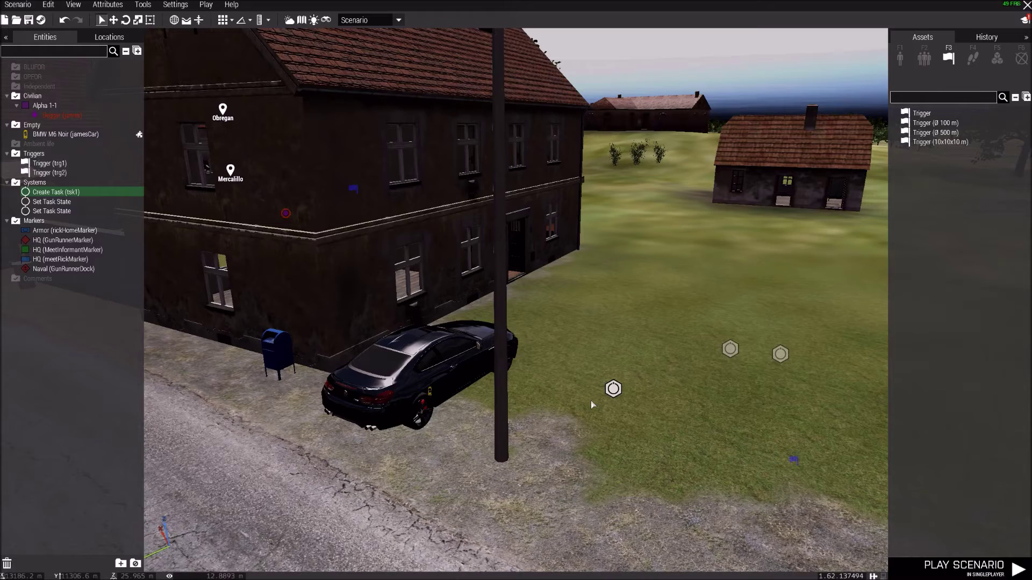
Step: Sync the civilian unit inside the house to the tsk1 Create Task module
right_click(286, 213)
mouse_move(377, 220)
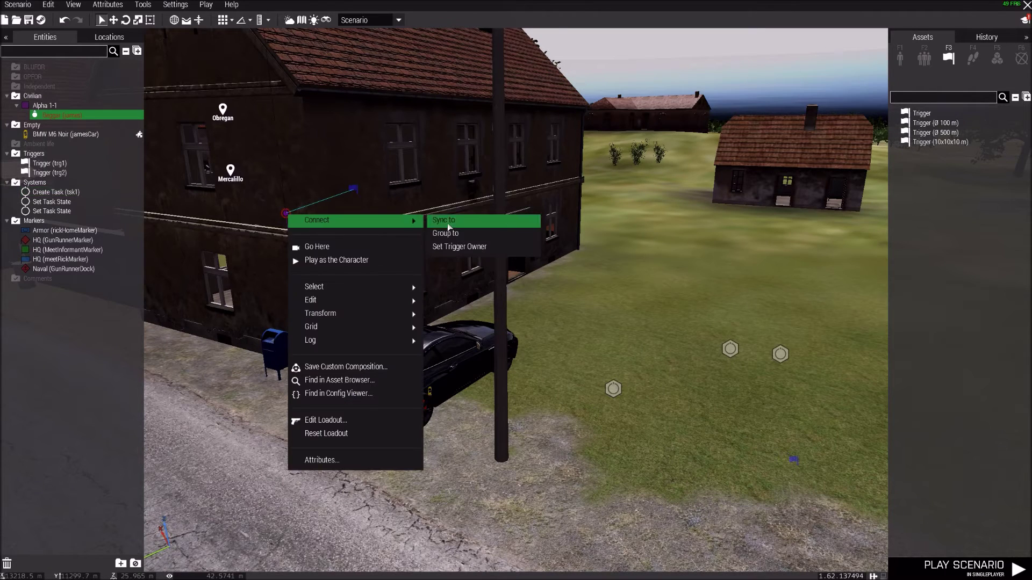
left_click(446, 221)
left_click(613, 389)
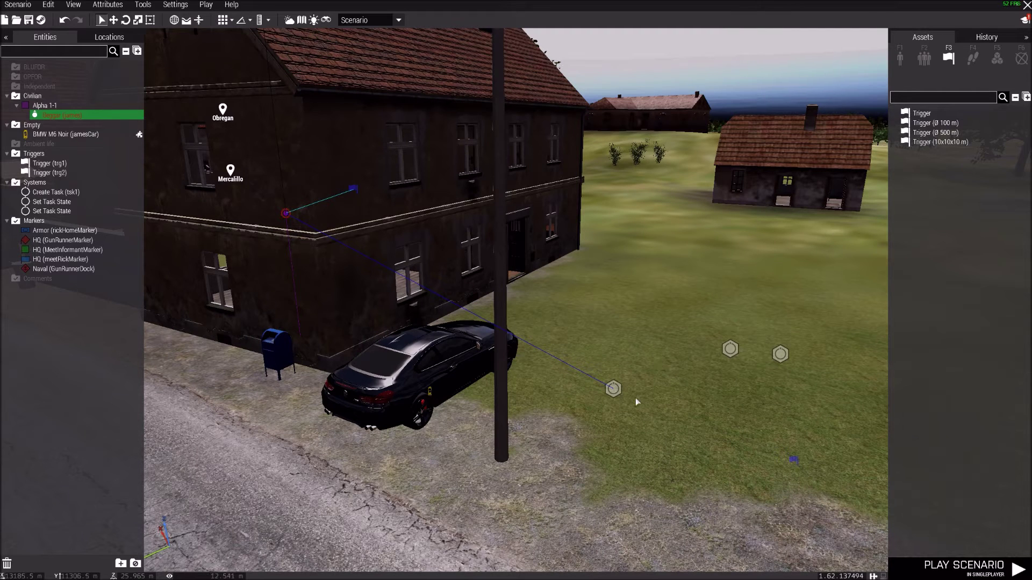
Step: Set the tsk1 module's task ID to 1 and its title to "Get in your vehicle"
double_click(613, 388)
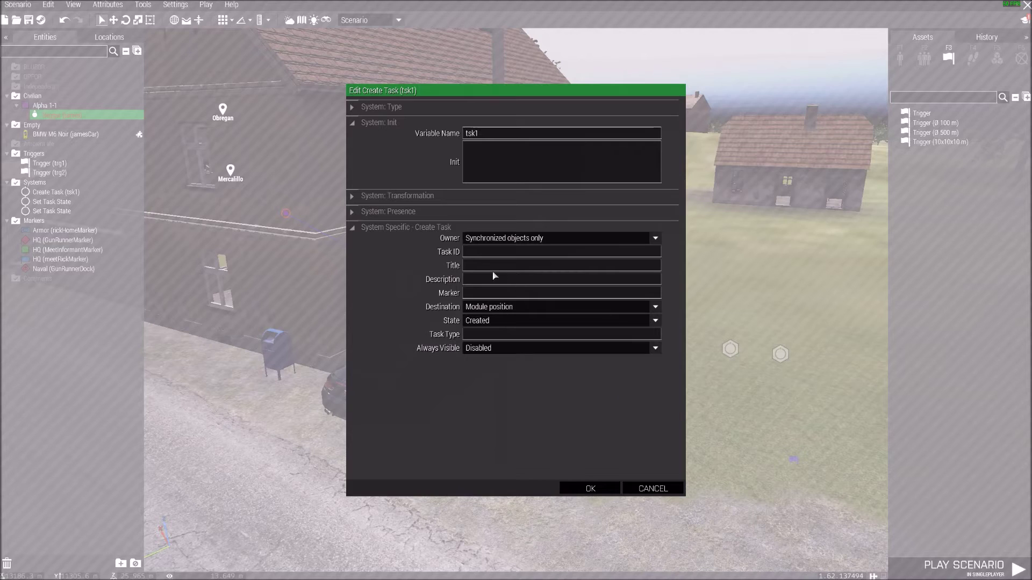
left_click(499, 252)
type("1")
type("Go to you")
key("BackSpace")
key("BackSpace")
key("BackSpace")
key("BackSpace")
key("BackSpace")
key("BackSpace")
key("BackSpace")
key("BackSpace")
key("BackSpace")
type("Get")
key("BackSpace")
type("Get in your vehicle")
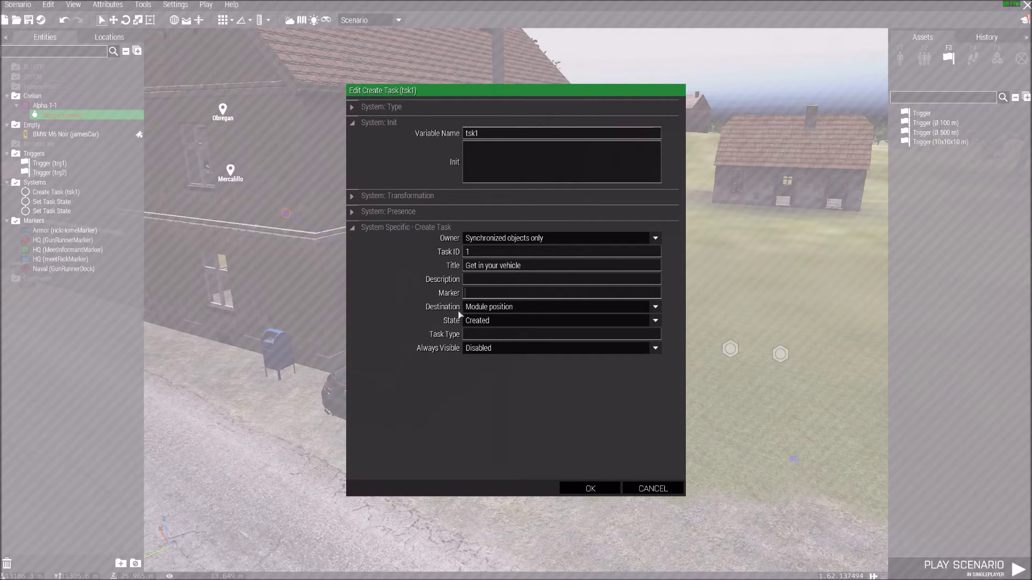
Step: Keep the tsk1 destination at Module position, state at Created and Always Visible at Disabled, and accept the task settings
left_click(544, 313)
left_click(545, 311)
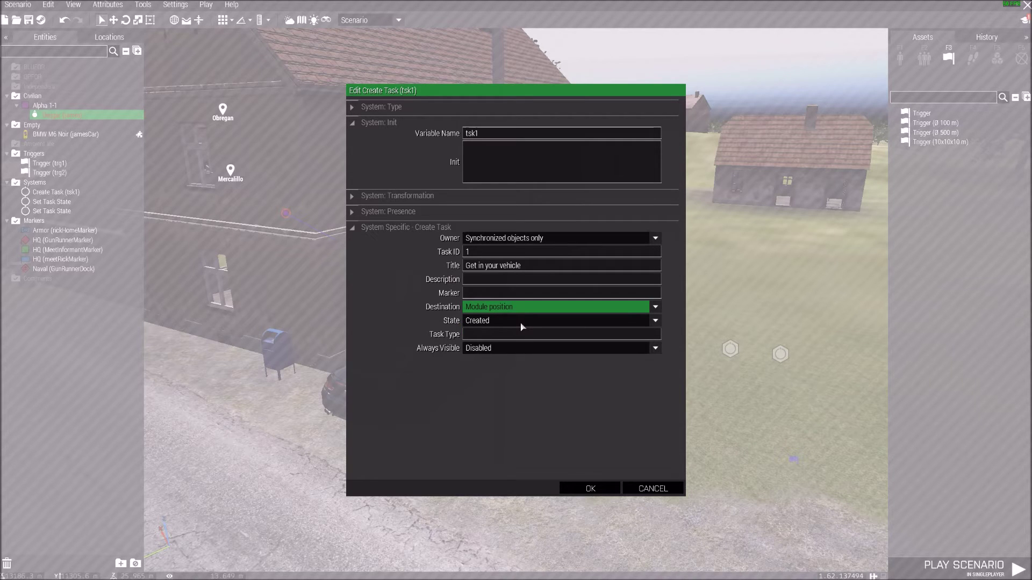
left_click(522, 322)
left_click(522, 330)
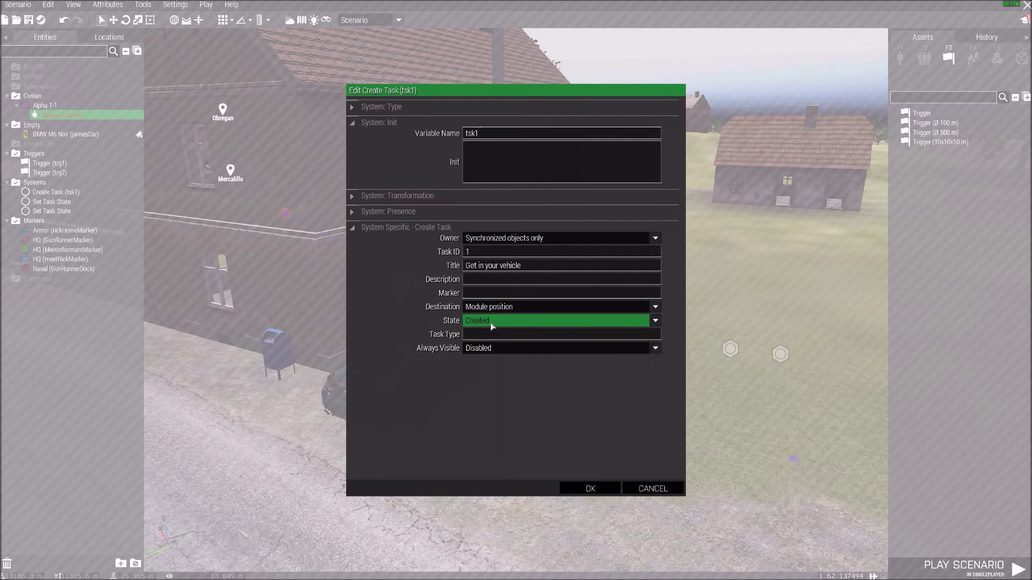
left_click(586, 322)
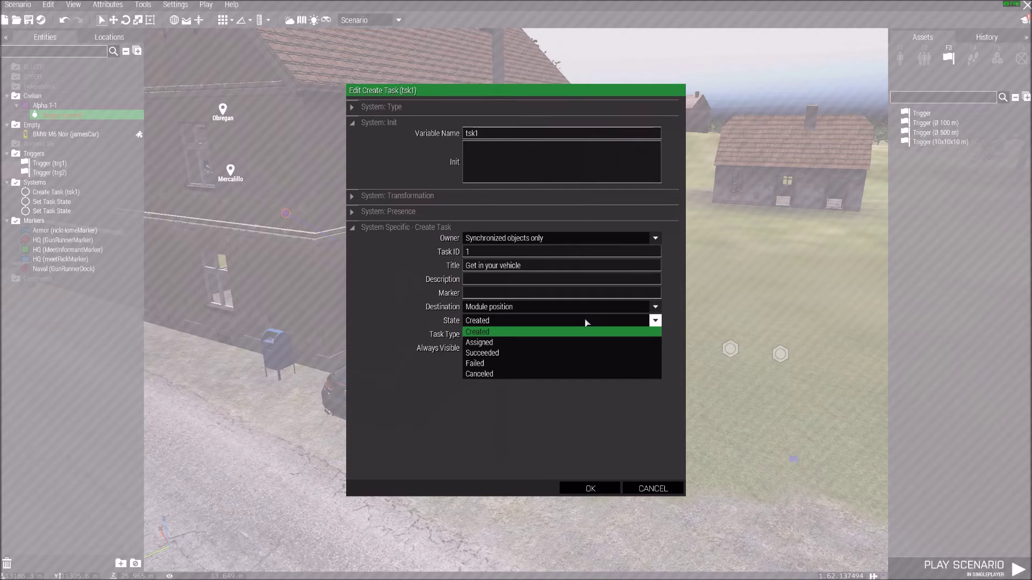
left_click(586, 322)
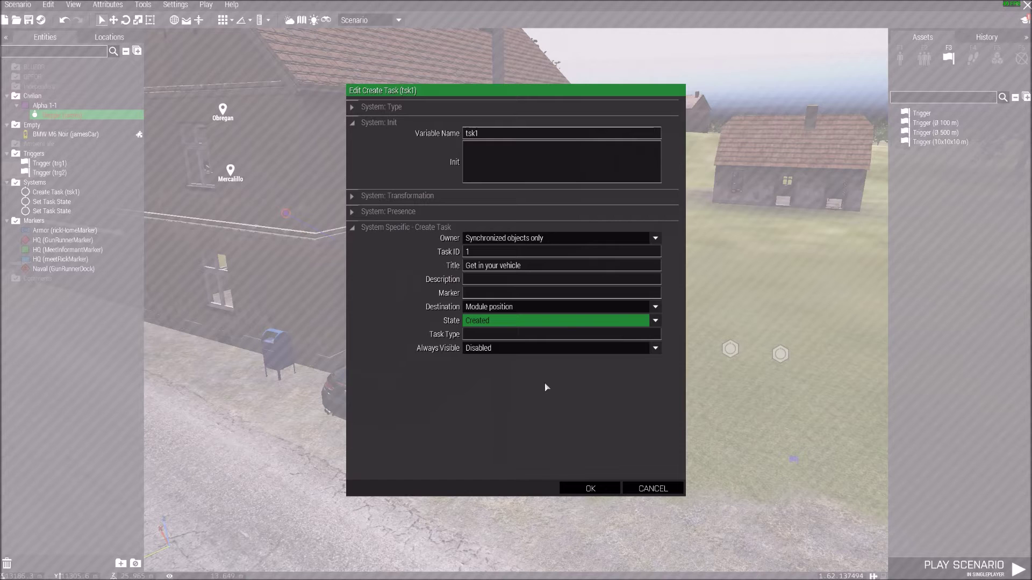
mouse_move(457, 348)
left_click(548, 350)
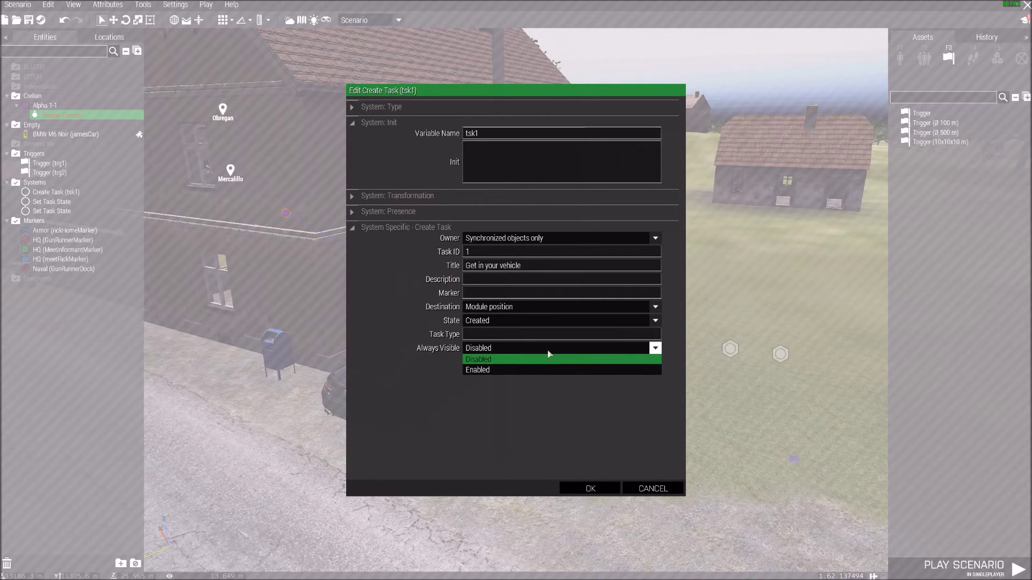
left_click(548, 352)
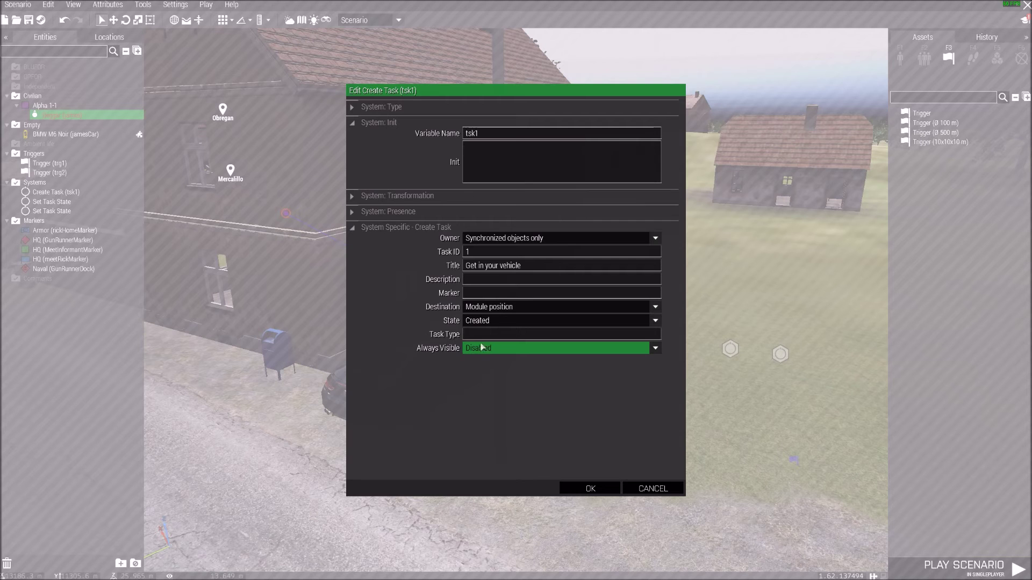
left_click(591, 488)
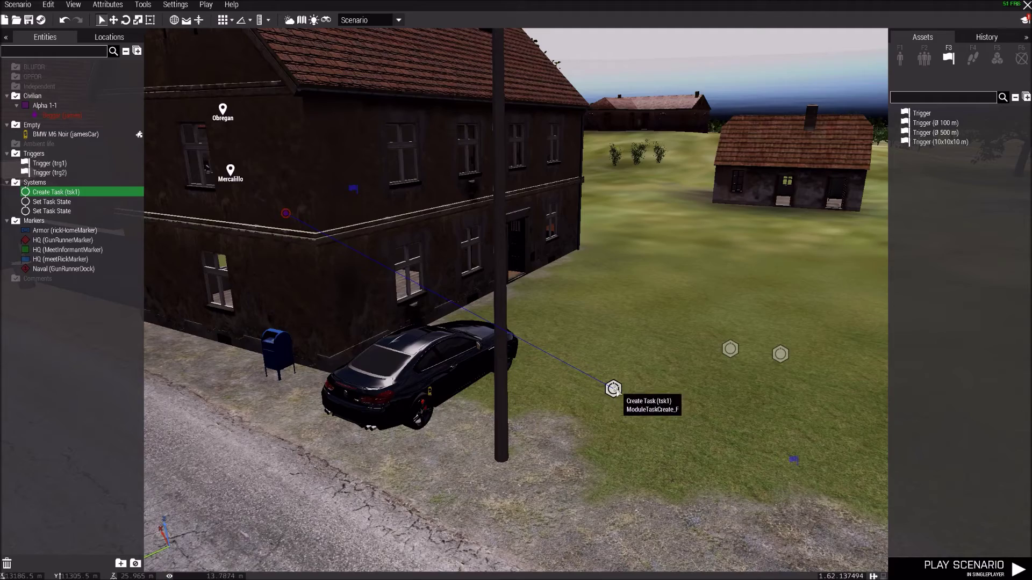
Step: Move the tsk1 Create Task module onto the parked BMW M6 Noir
right_click_drag(611, 390, 532, 408)
left_click_drag(568, 246, 408, 290)
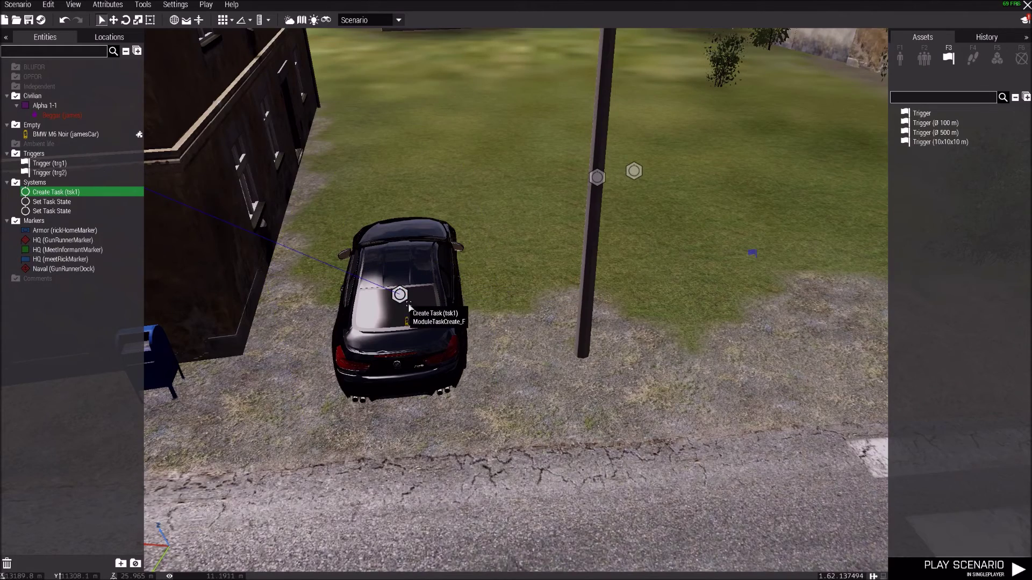
key("a")
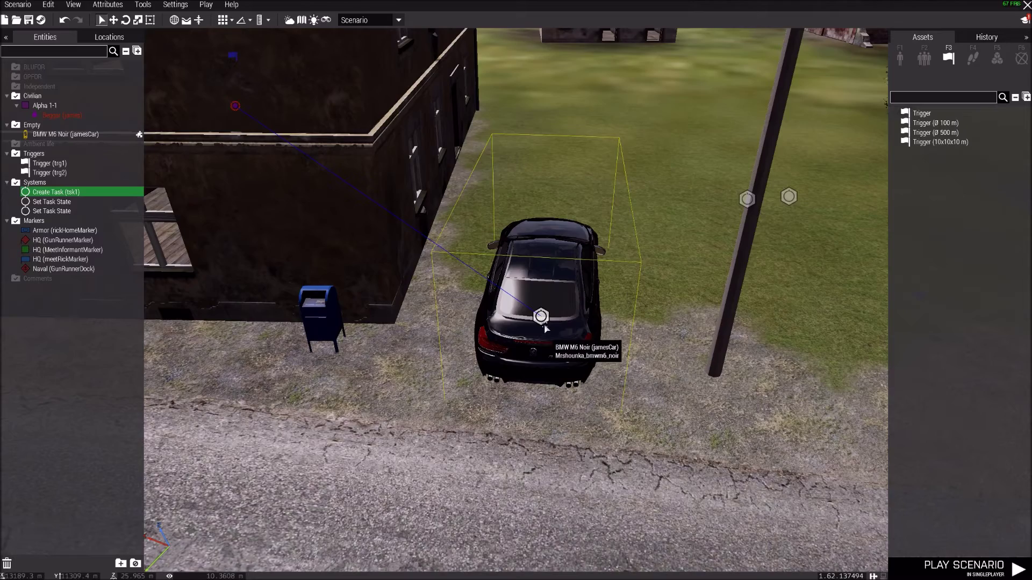
key("d")
Step: Shift the BMW M6 Noir and the tsk1 module together toward the lamp post
right_click_drag(565, 316, 451, 296)
left_click(451, 296)
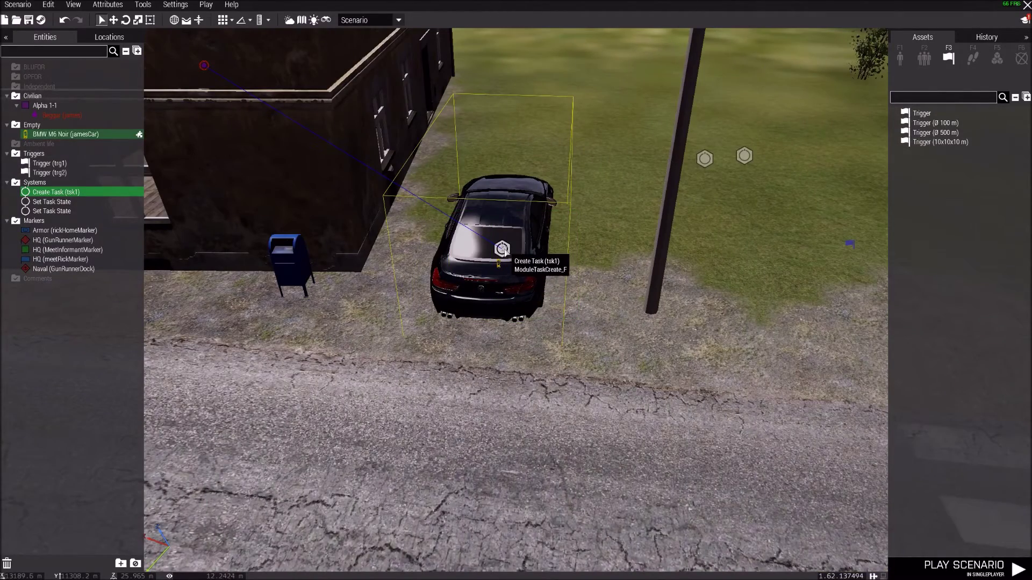
left_click(528, 248)
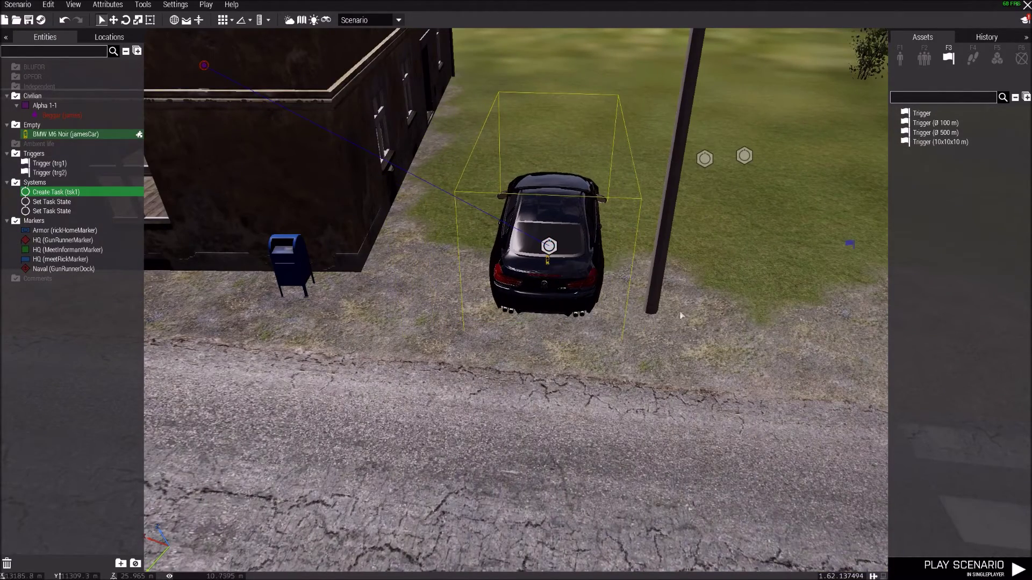
right_click_drag(723, 341, 543, 369)
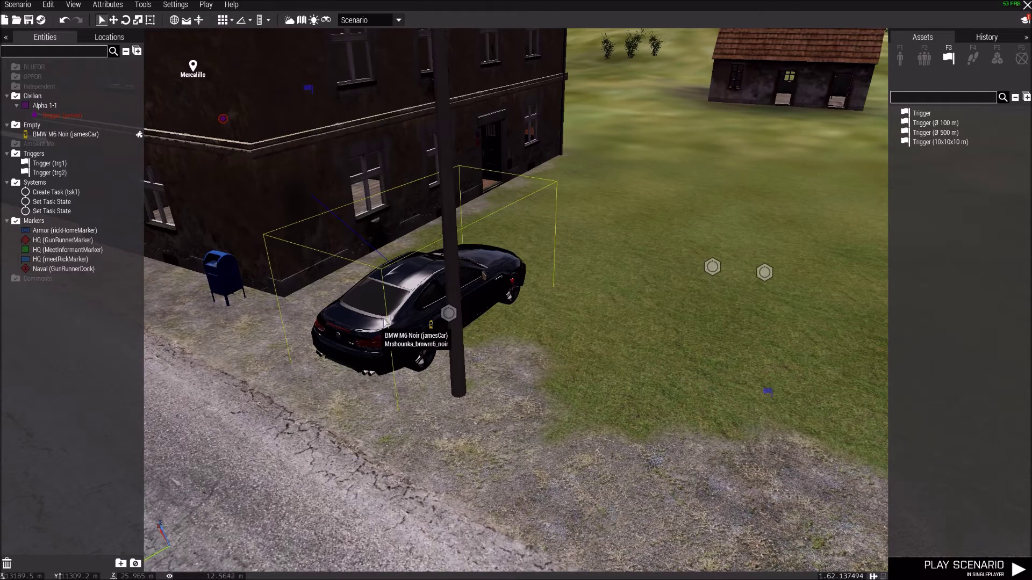
key("a")
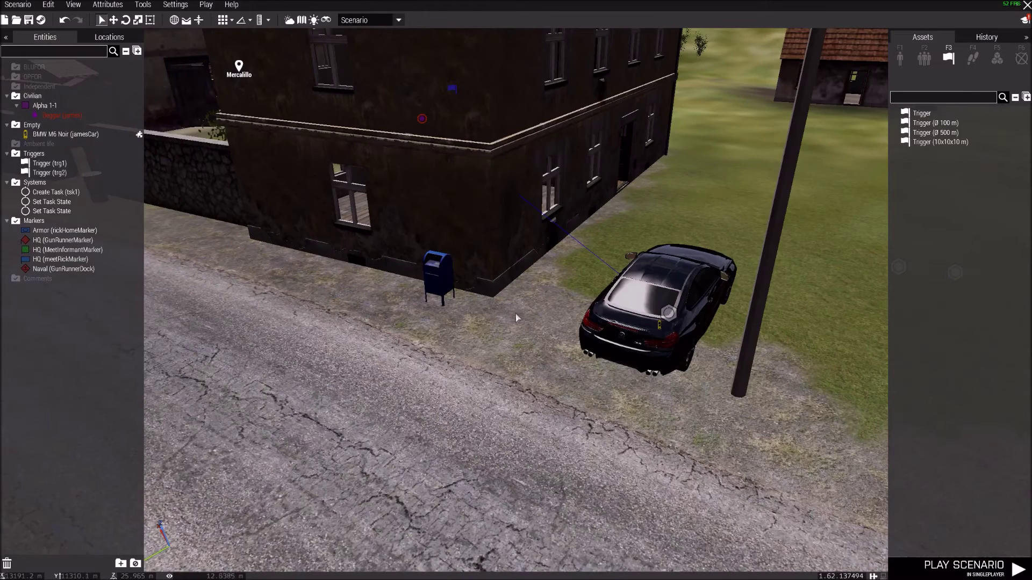
key("d")
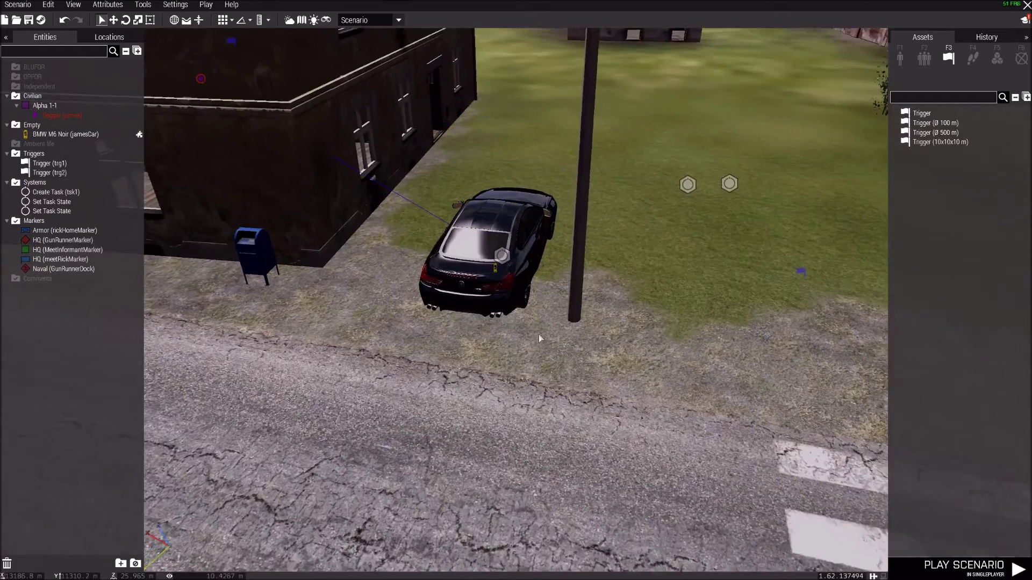
key("a")
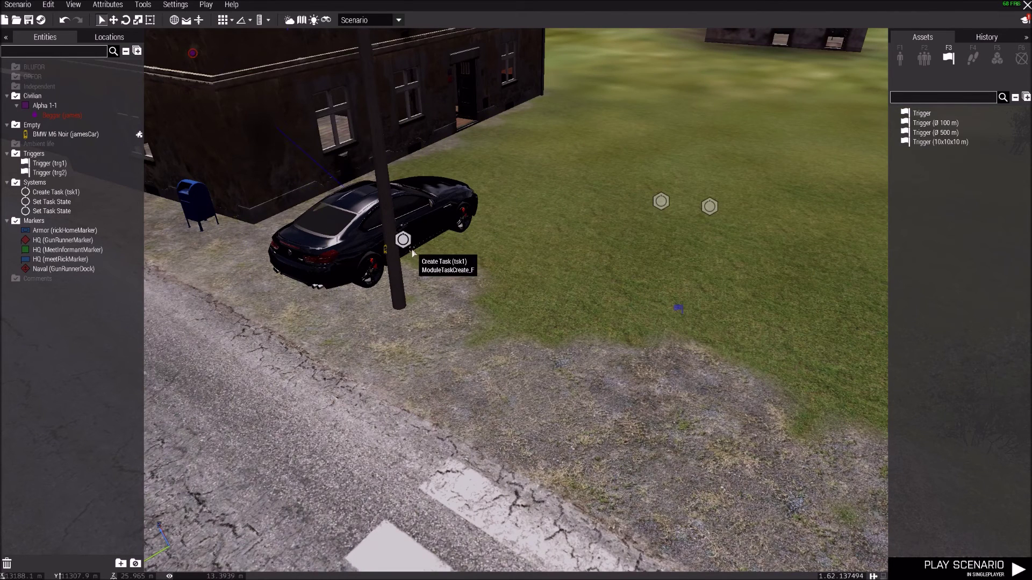
left_click_drag(764, 160, 640, 237)
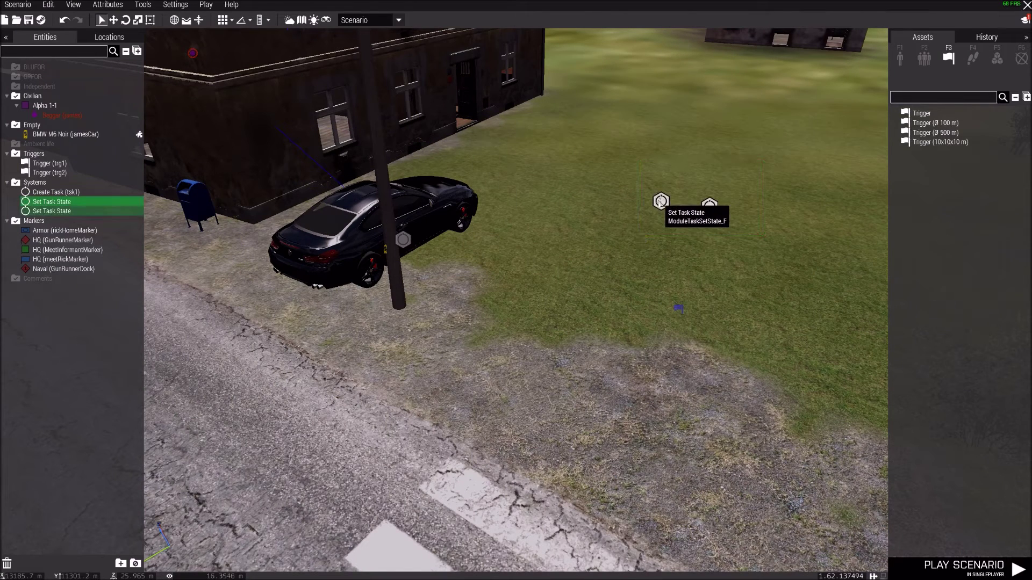
left_click(661, 201)
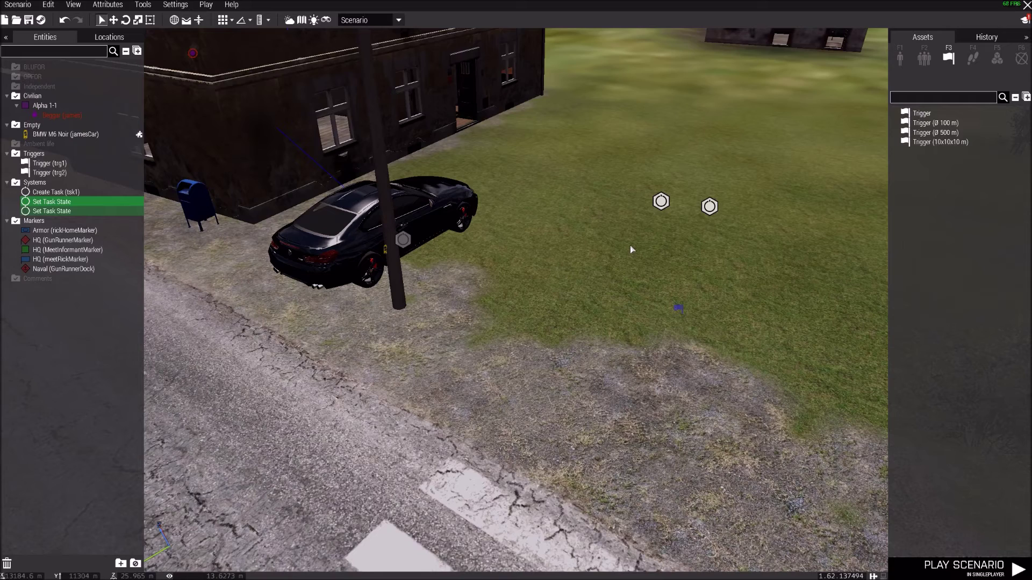
key("Delete")
scroll(529, 241, "up", 3)
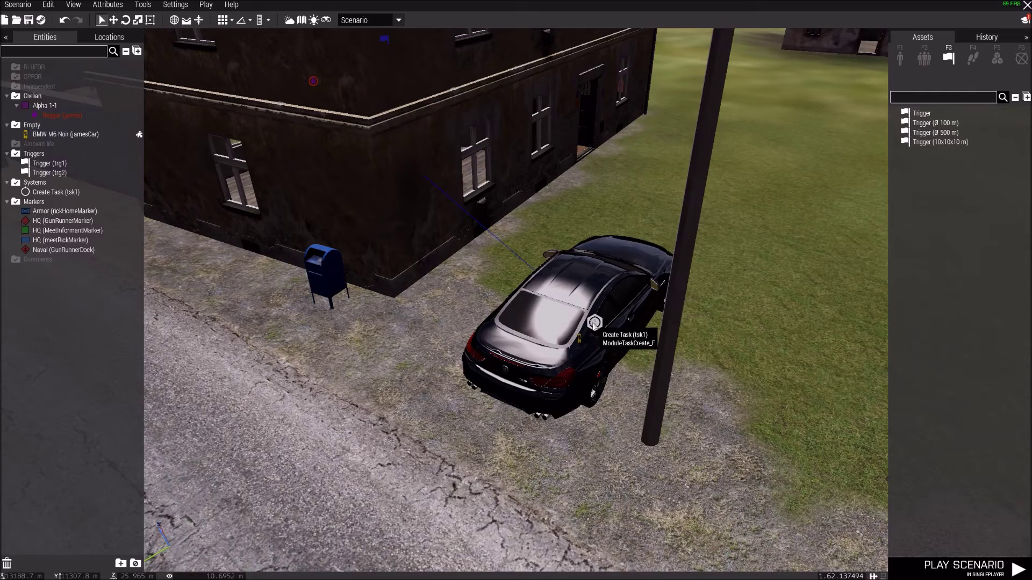
scroll(705, 264, "down", 3)
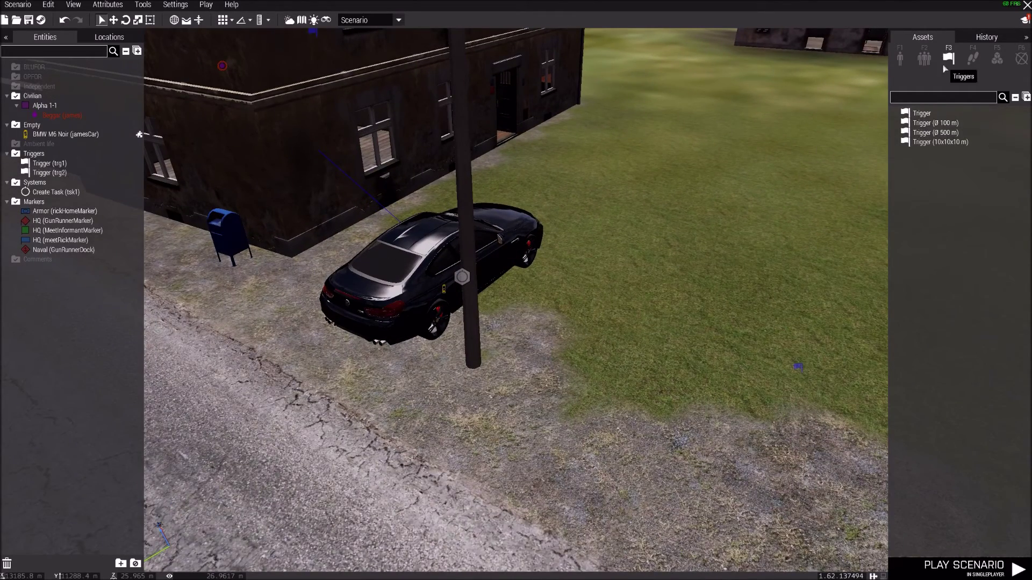
left_click(997, 58)
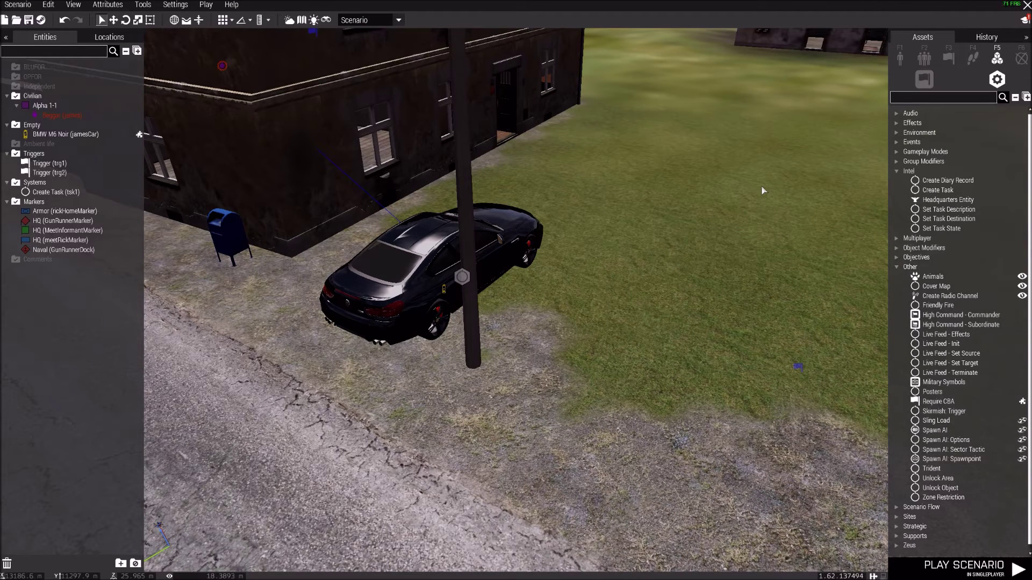
key("ctrl+z")
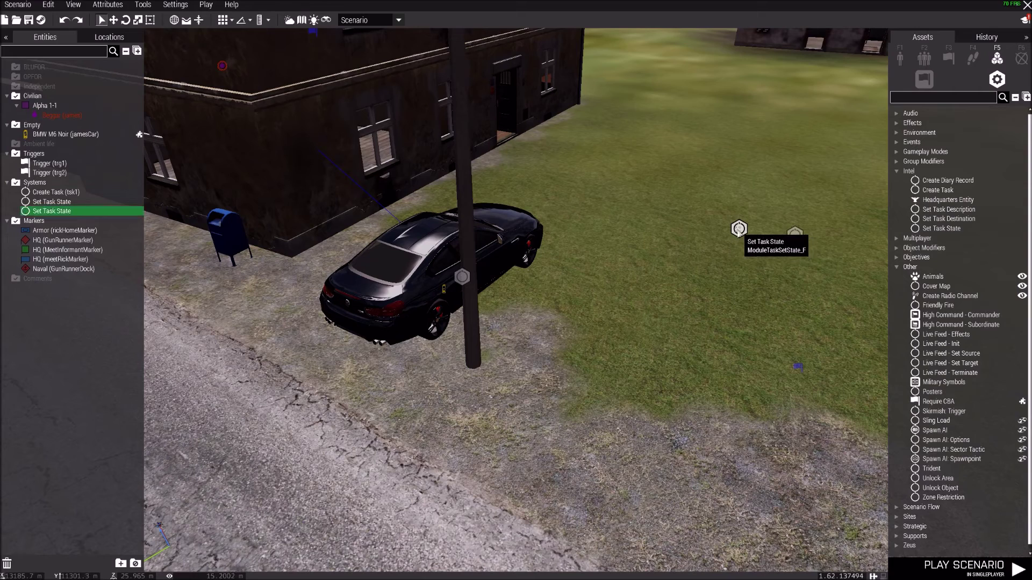
Step: Move the nearer unnamed Set Task State module closer to the car, name it tsk1Assign and set its state to Assigned
left_click_drag(741, 230, 654, 225)
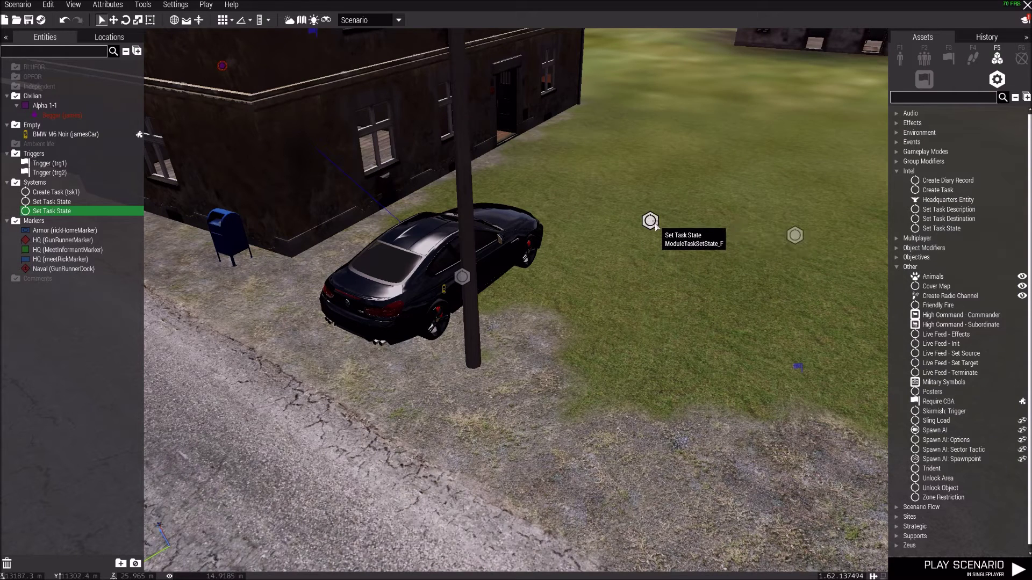
double_click(652, 222)
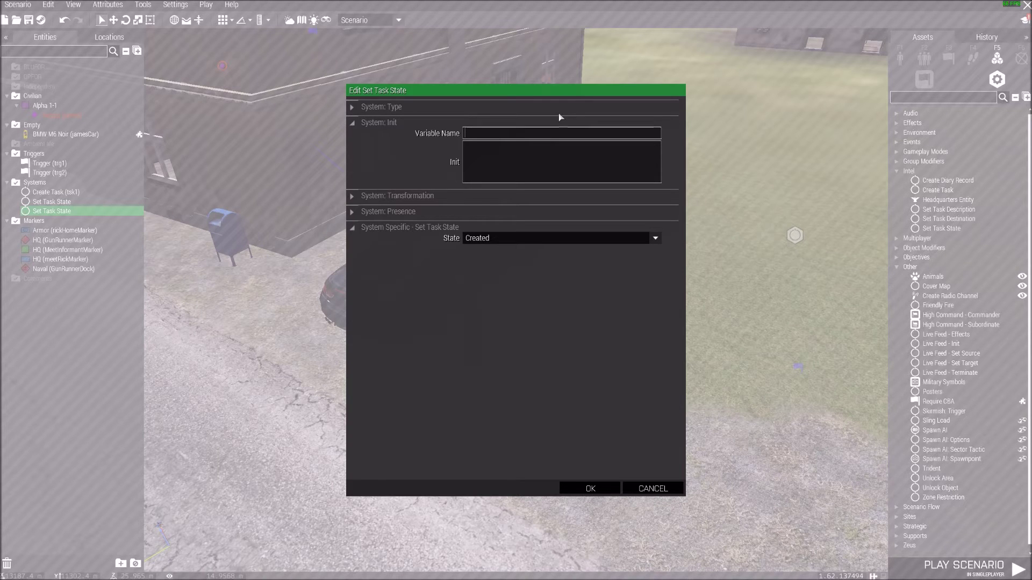
type("tsk1Assign")
left_click(514, 239)
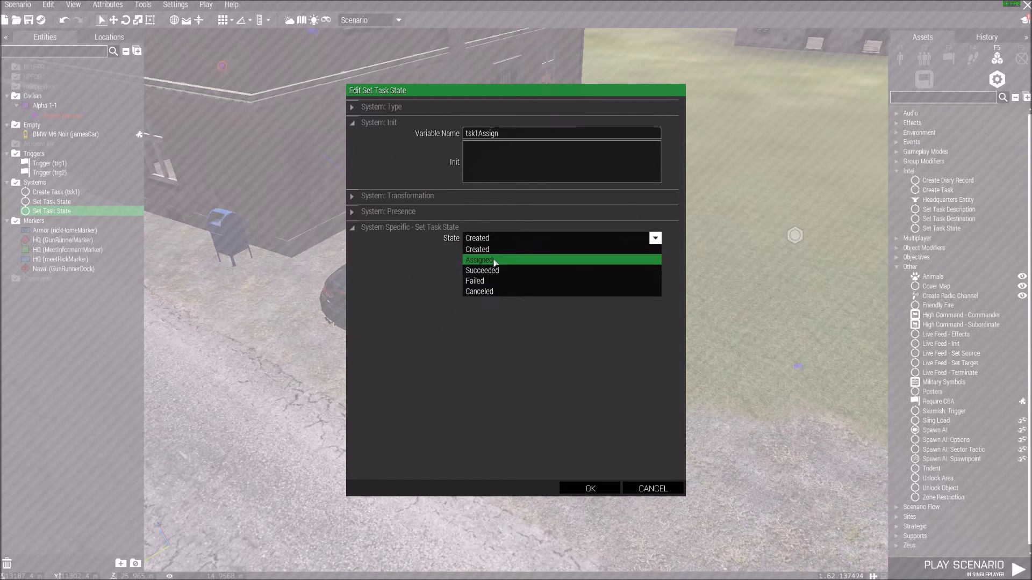
left_click(495, 260)
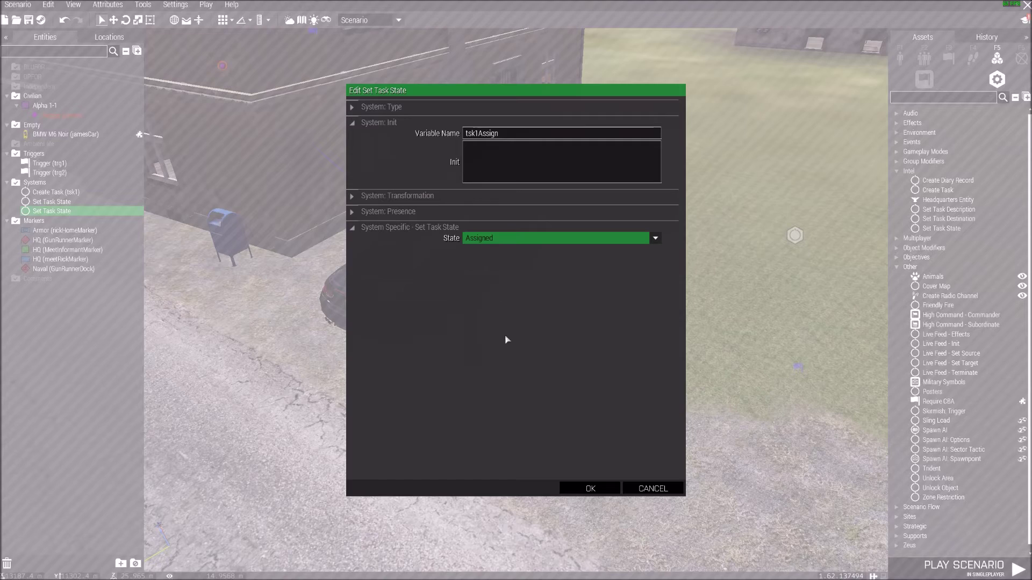
left_click(586, 490)
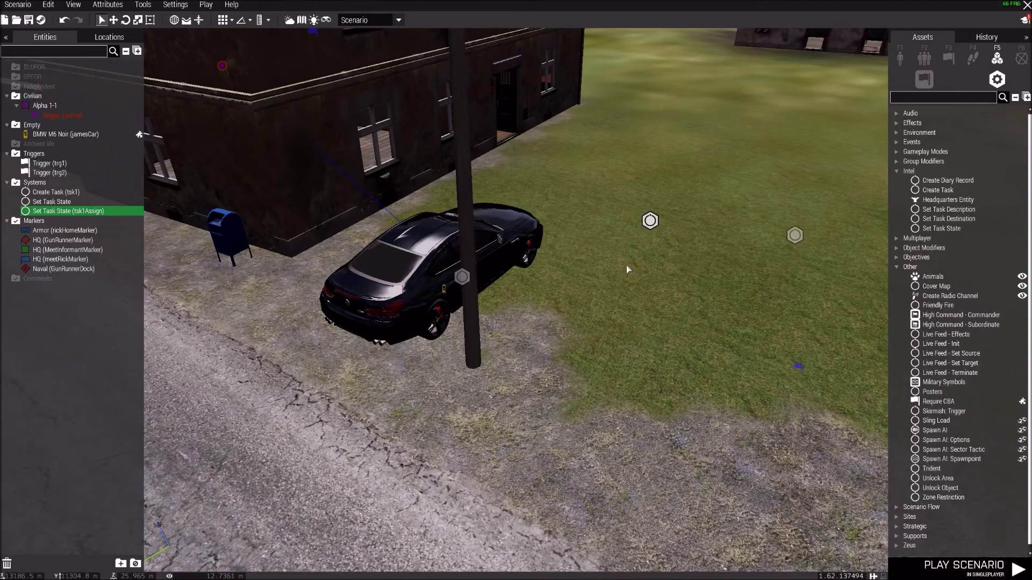
Step: Sync the tsk1Assign module to the tsk1 Create Task module at the car
key("d")
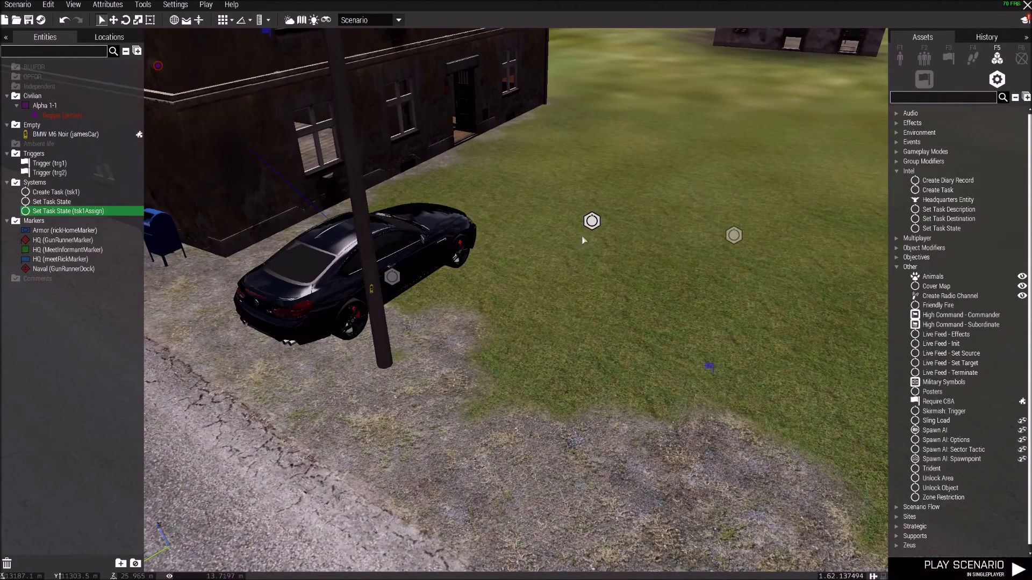
right_click(592, 221)
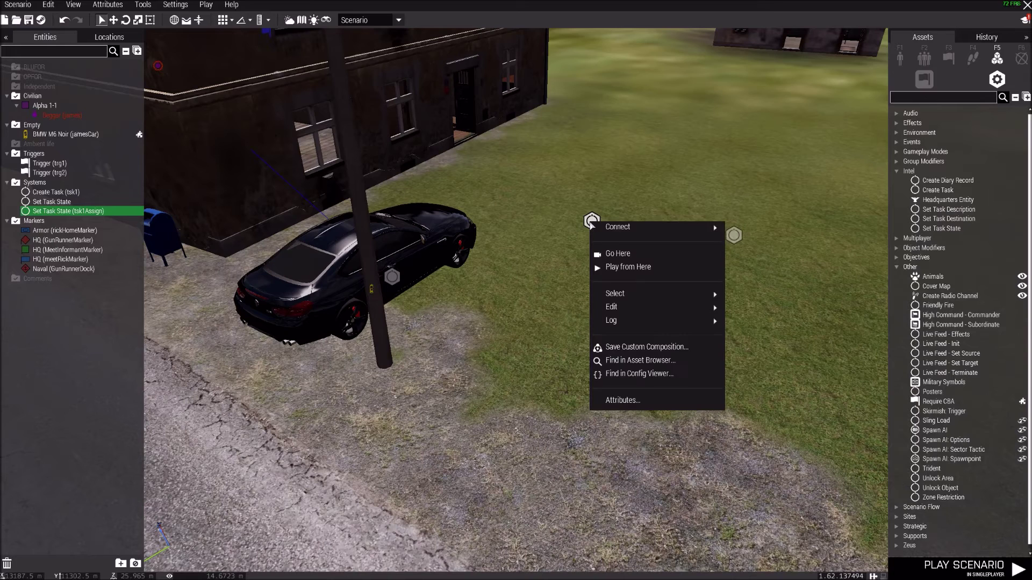
mouse_move(597, 223)
left_click(741, 225)
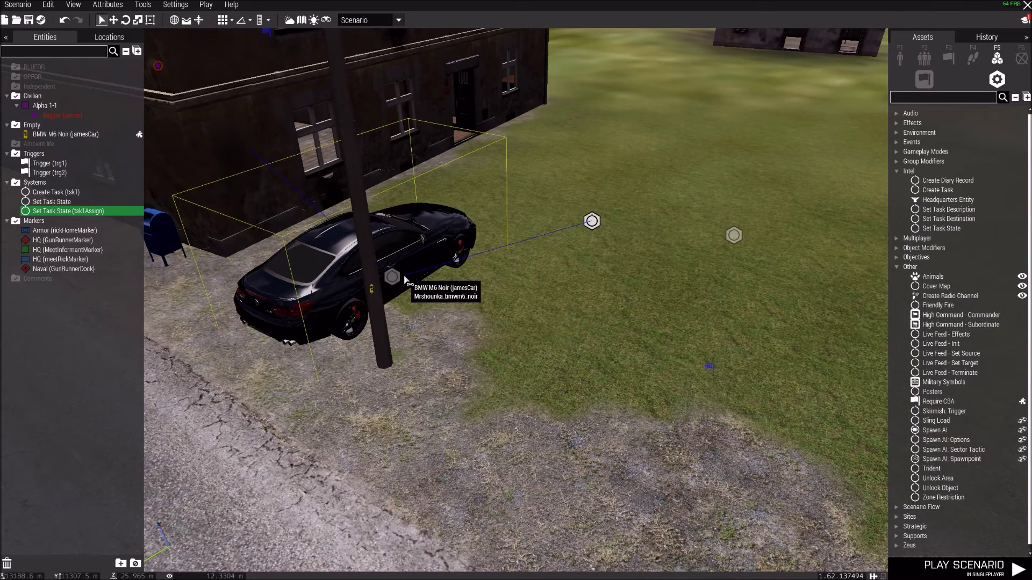
left_click(393, 277)
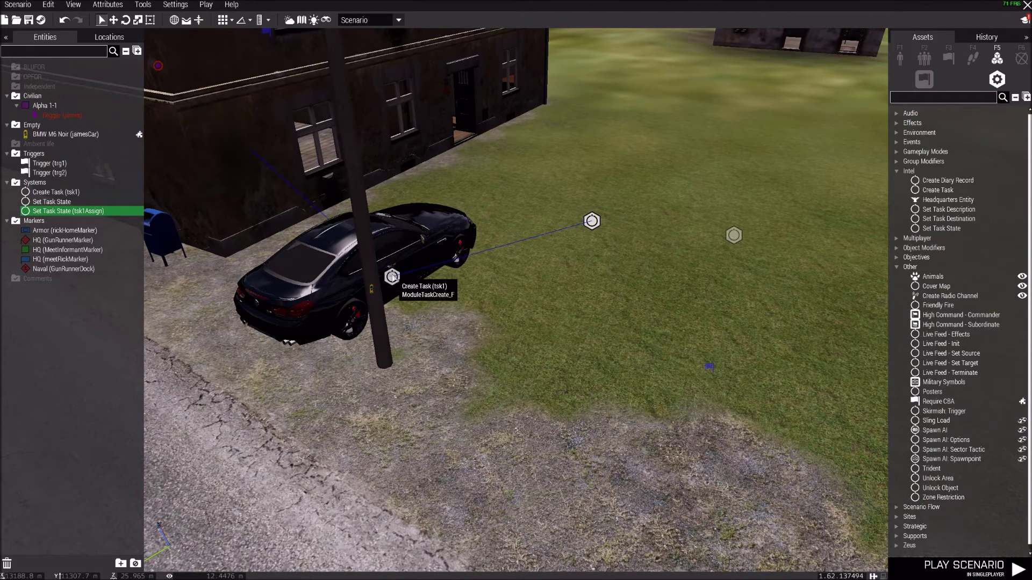
Step: Sync the tsk1Assign module to trigger trg1 inside the house and check that trigger's settings
key("w")
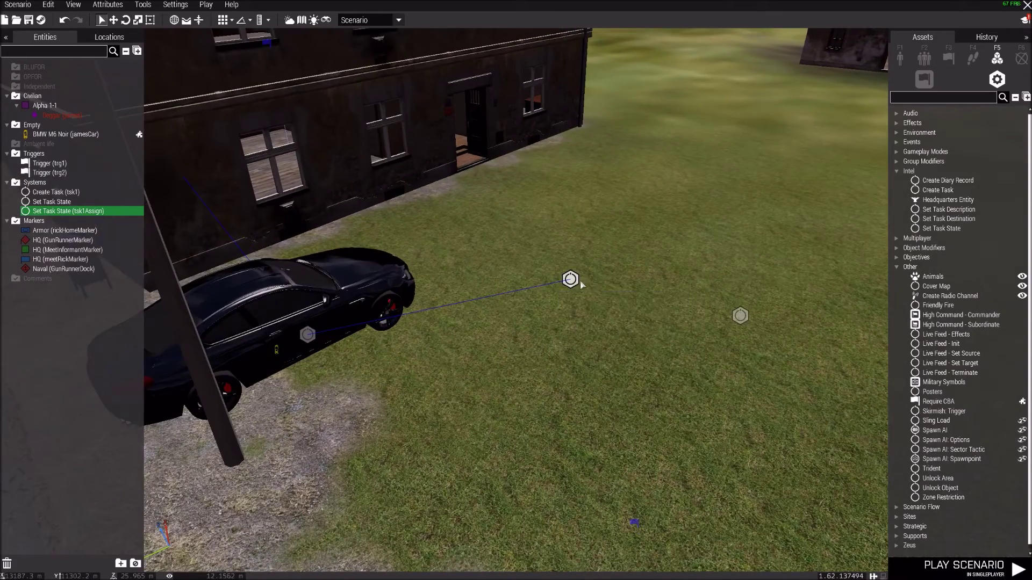
right_click(571, 279)
mouse_move(657, 287)
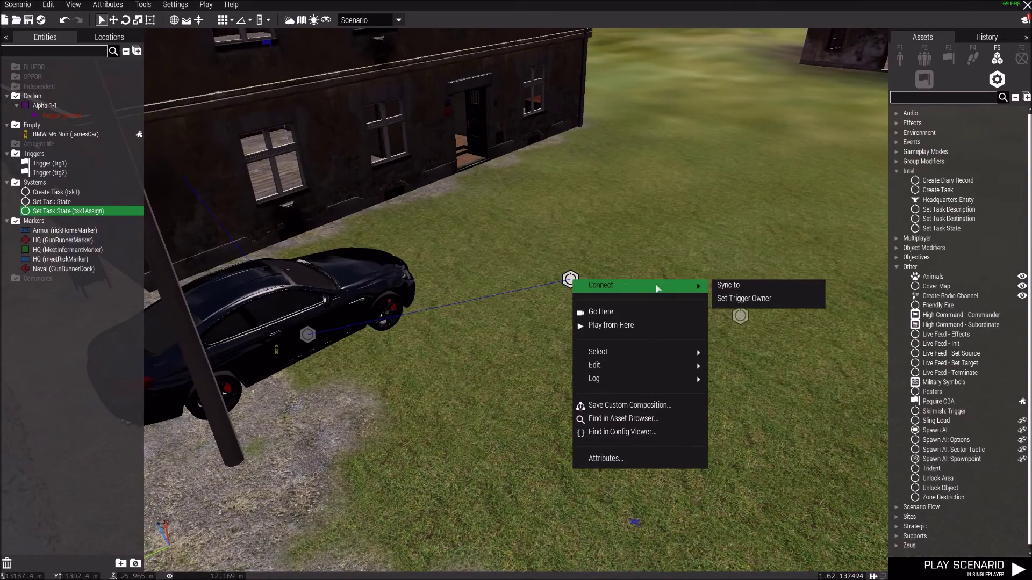
left_click(726, 287)
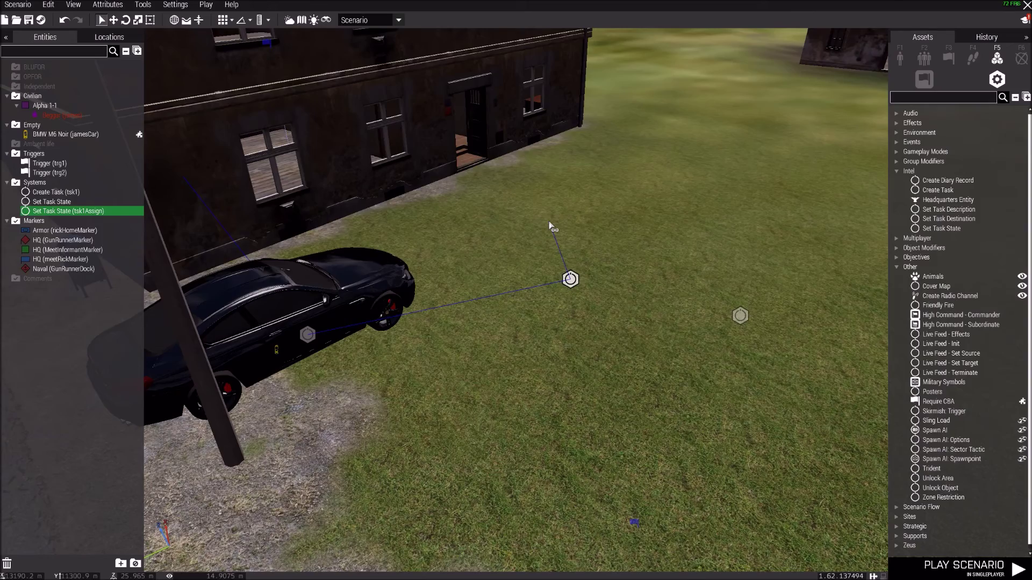
right_click_drag(549, 225, 579, 156)
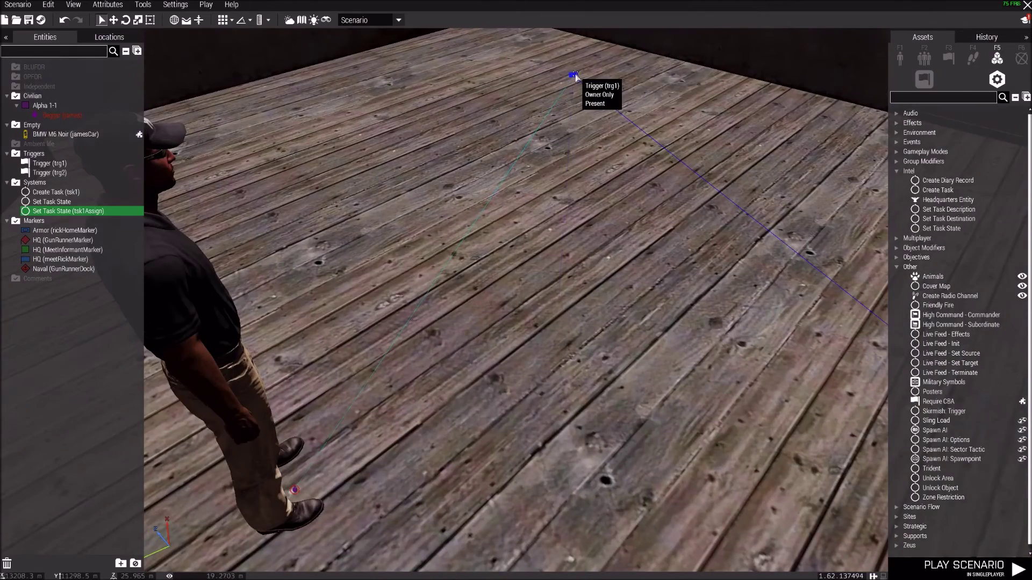
double_click(574, 79)
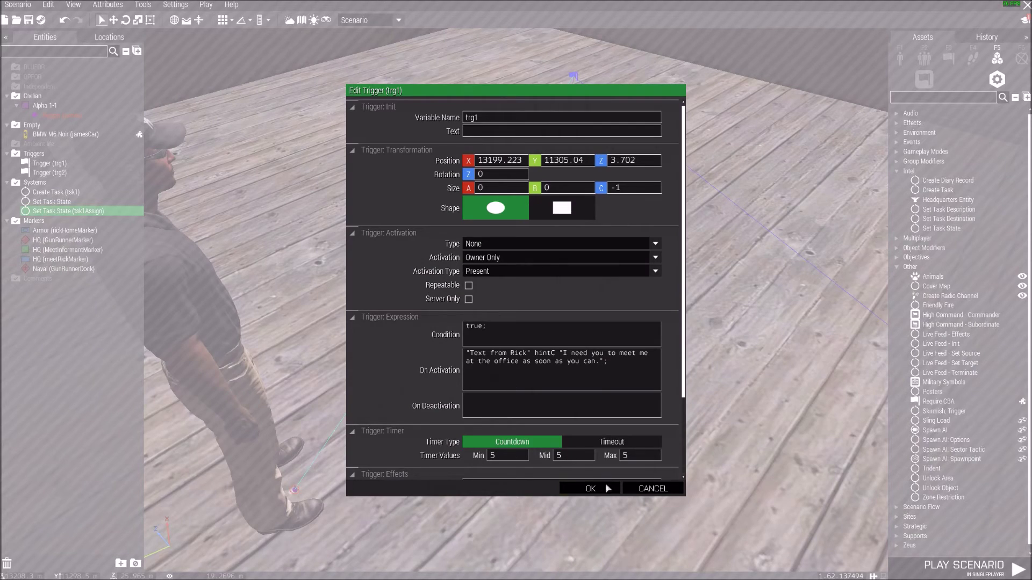
left_click(591, 489)
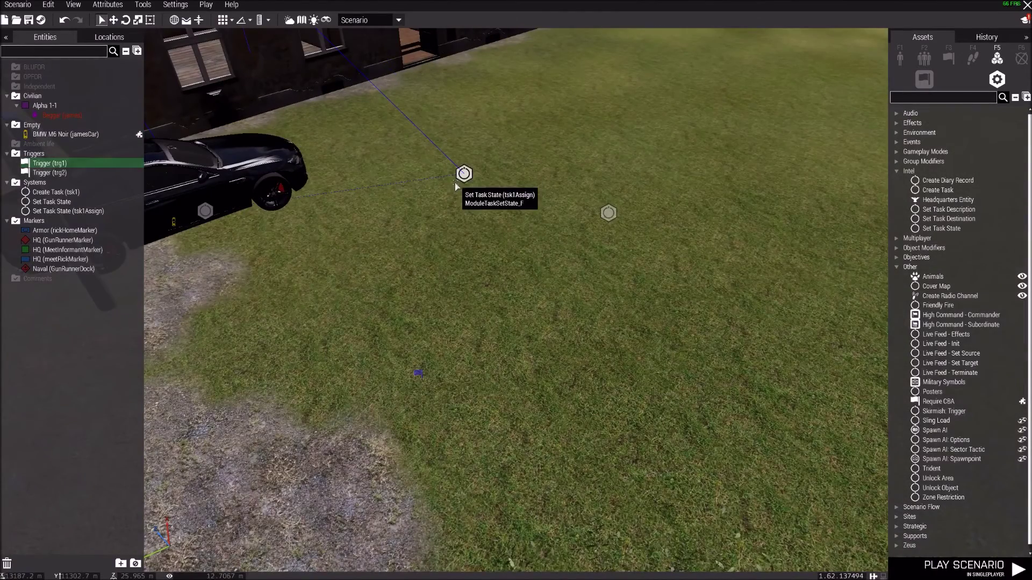
Step: Move the remaining unnamed Set Task State module closer to the car, name it tsk1Succeeded and set its state to Succeeded
key("a")
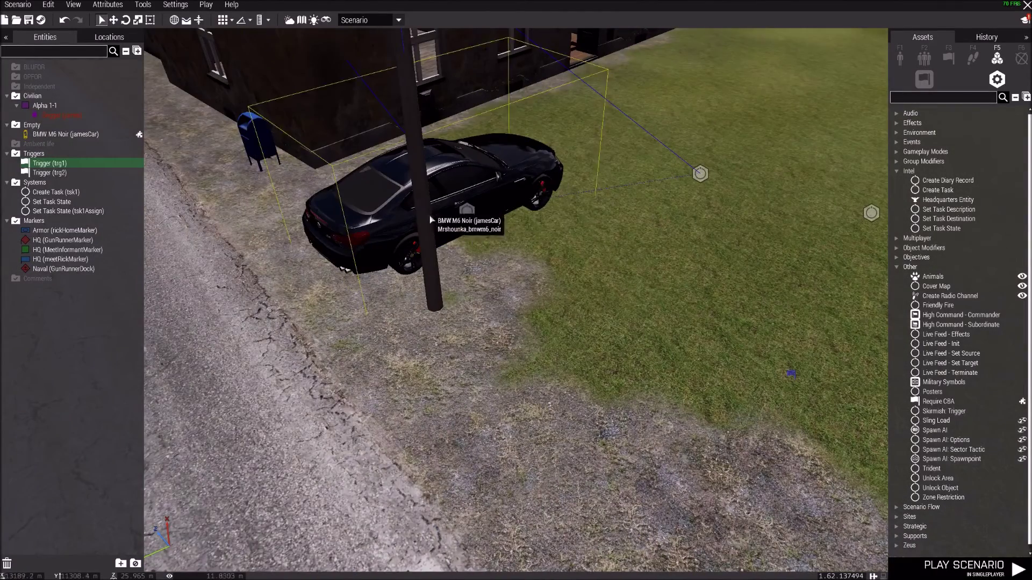
key("d")
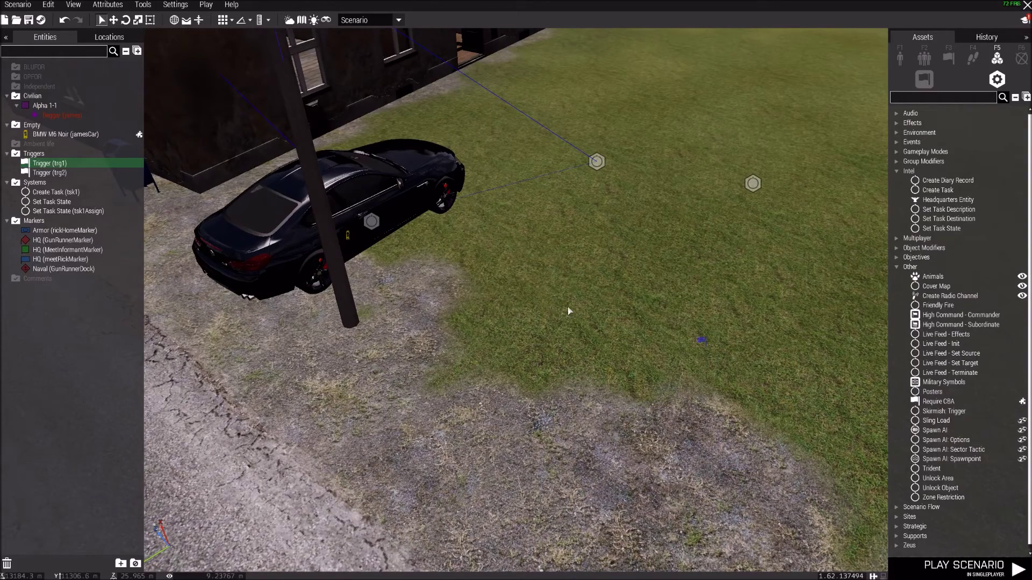
key("s")
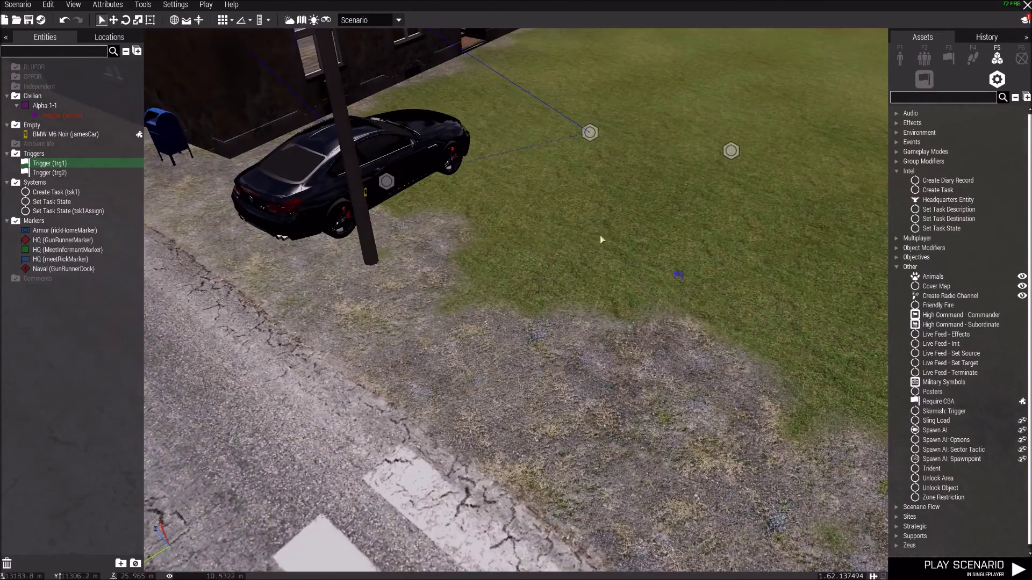
left_click(731, 151)
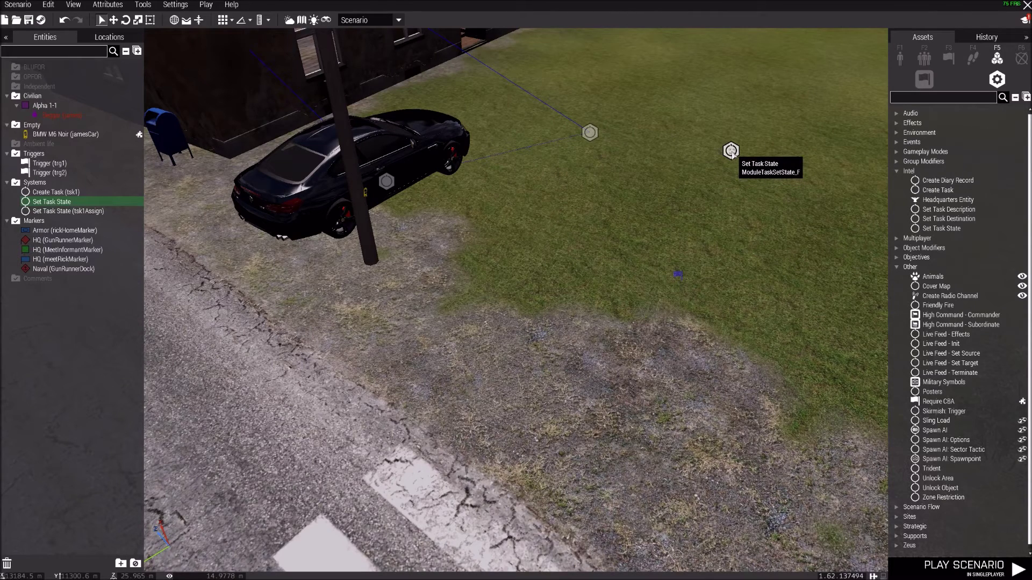
left_click_drag(731, 151, 623, 195)
double_click(622, 195)
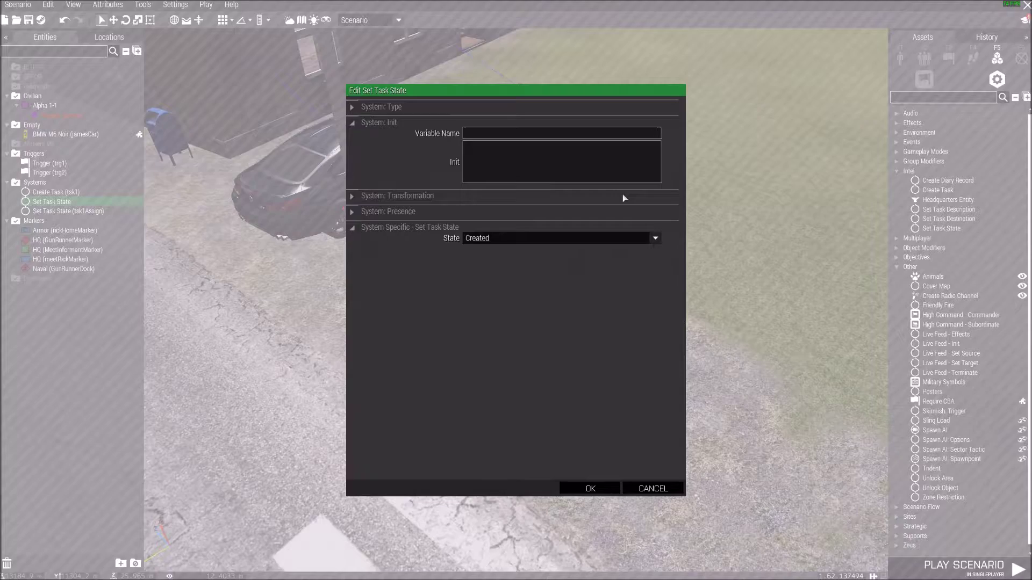
type("tsk1Succeeded")
left_click(504, 240)
left_click(499, 271)
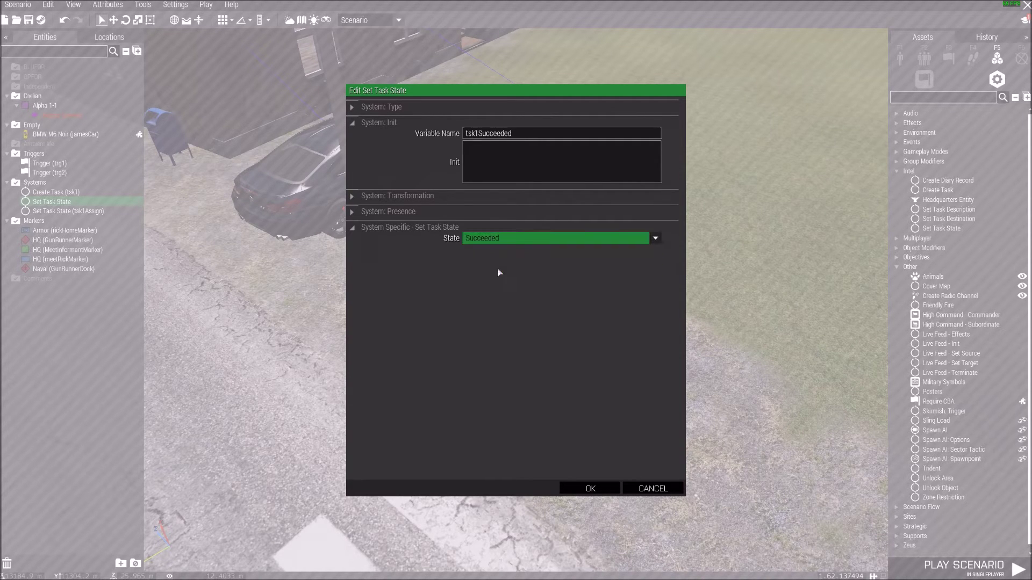
left_click(590, 488)
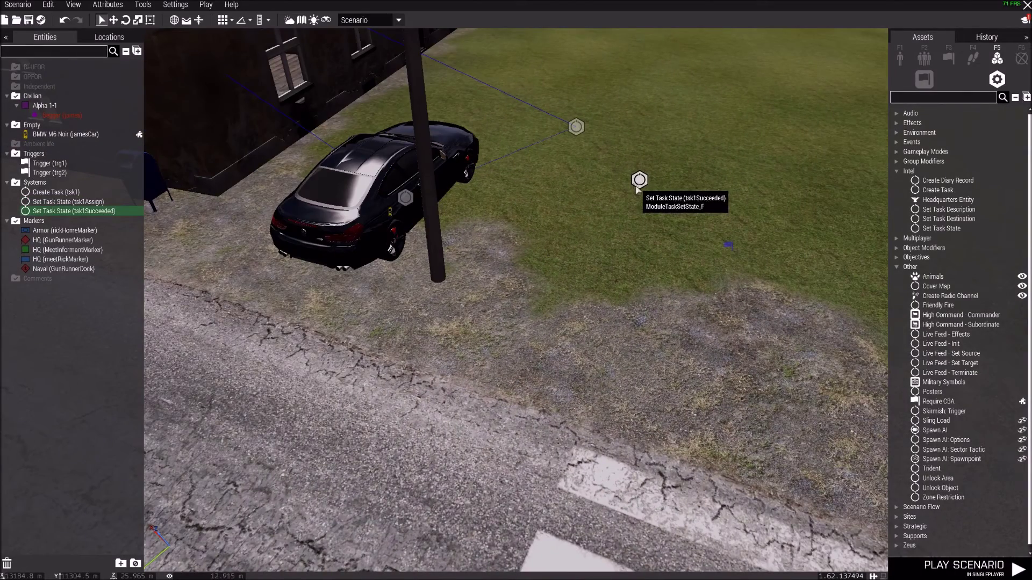
Step: Sync the tsk1Succeeded module to the tsk1 Create Task module
right_click(640, 179)
mouse_move(661, 186)
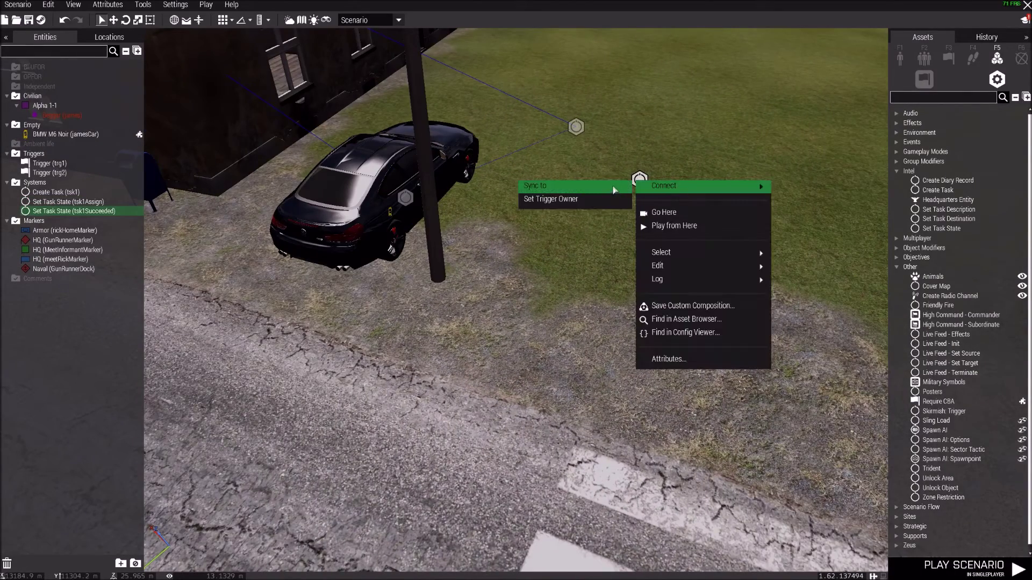
left_click(535, 184)
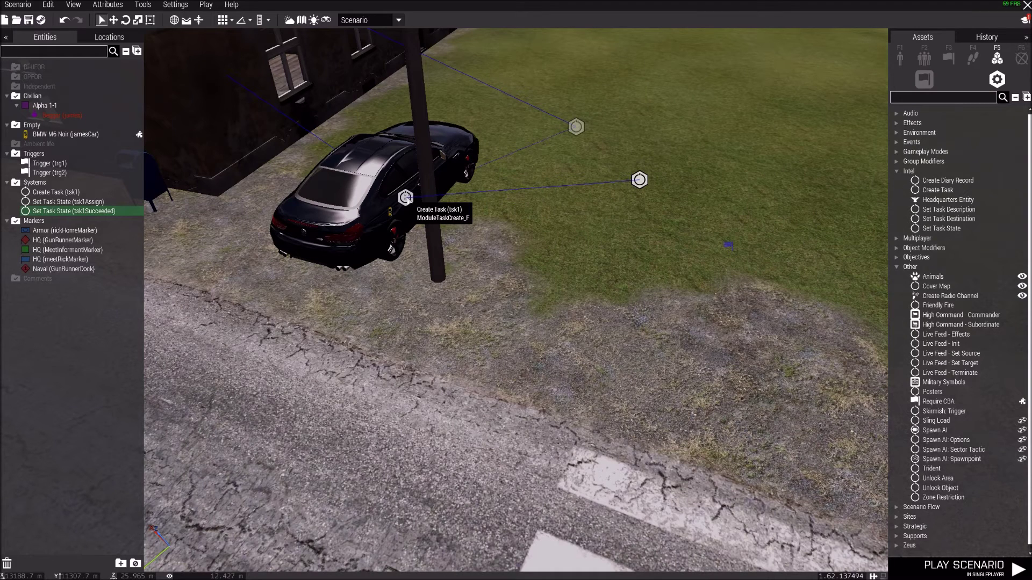
left_click(406, 197)
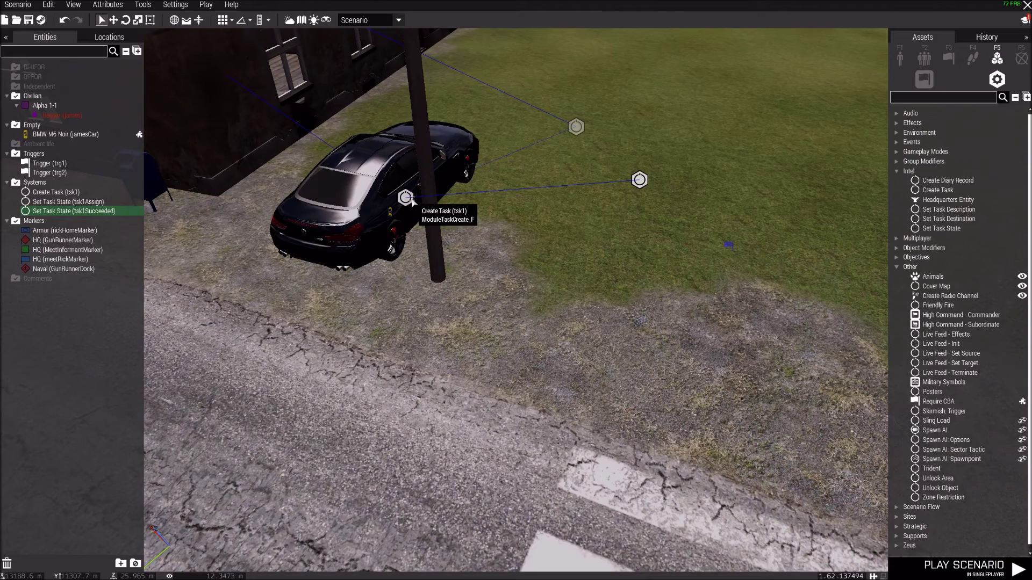
Step: Check the condition of trigger trg2 on the grass and sync the trigger to the tsk1Succeeded module
key("w")
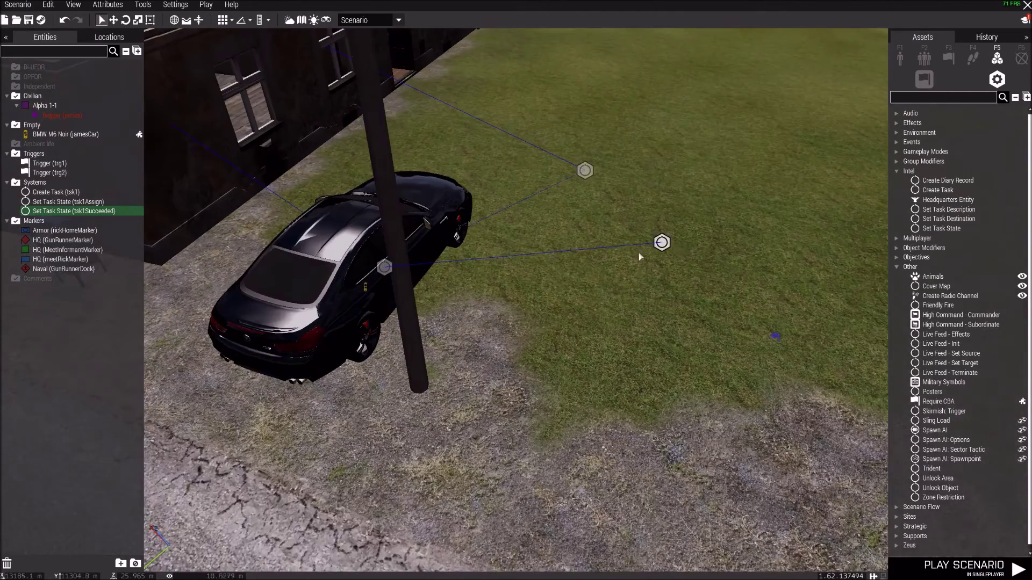
key("d")
key("s")
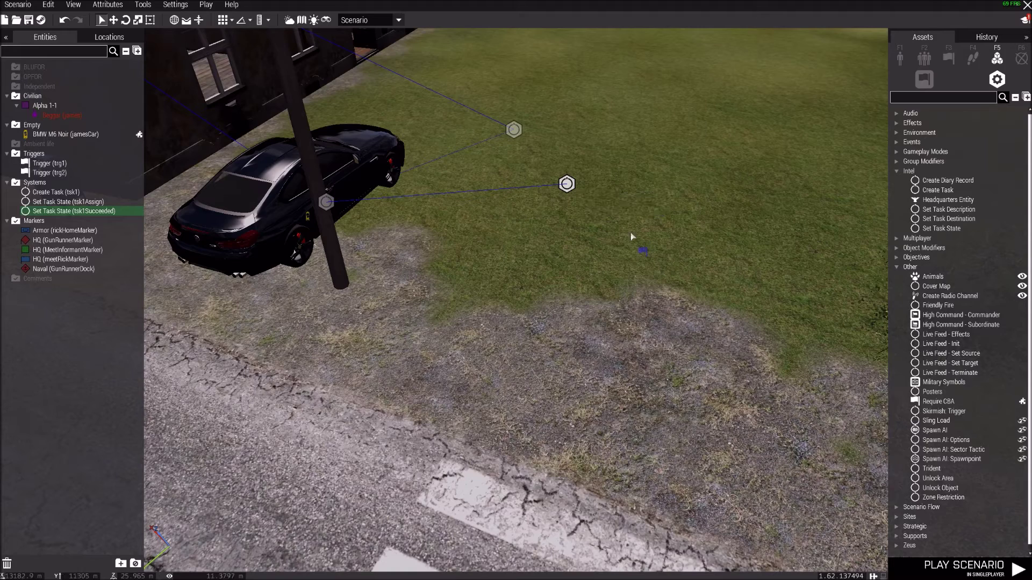
double_click(641, 252)
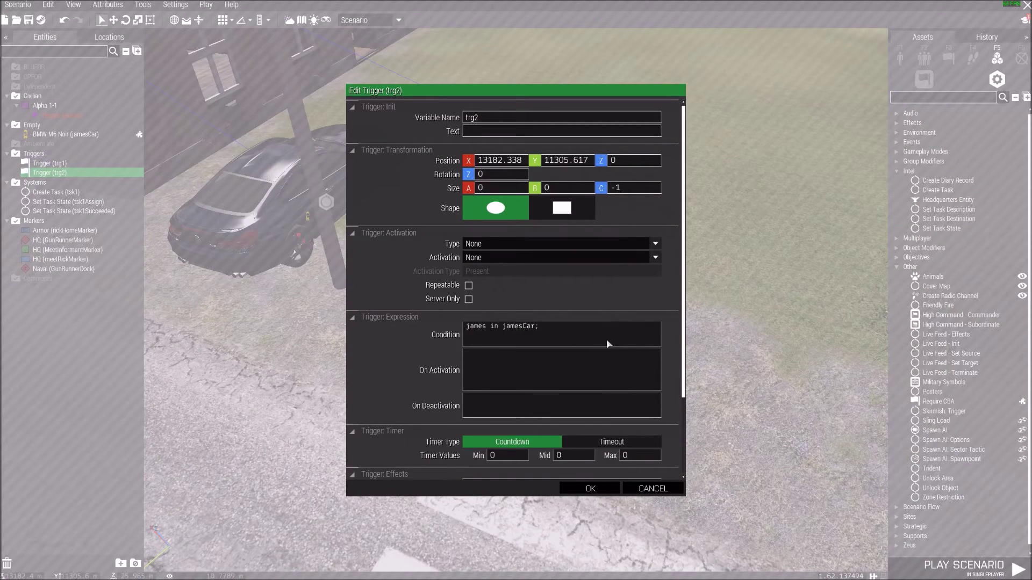
left_click(579, 487)
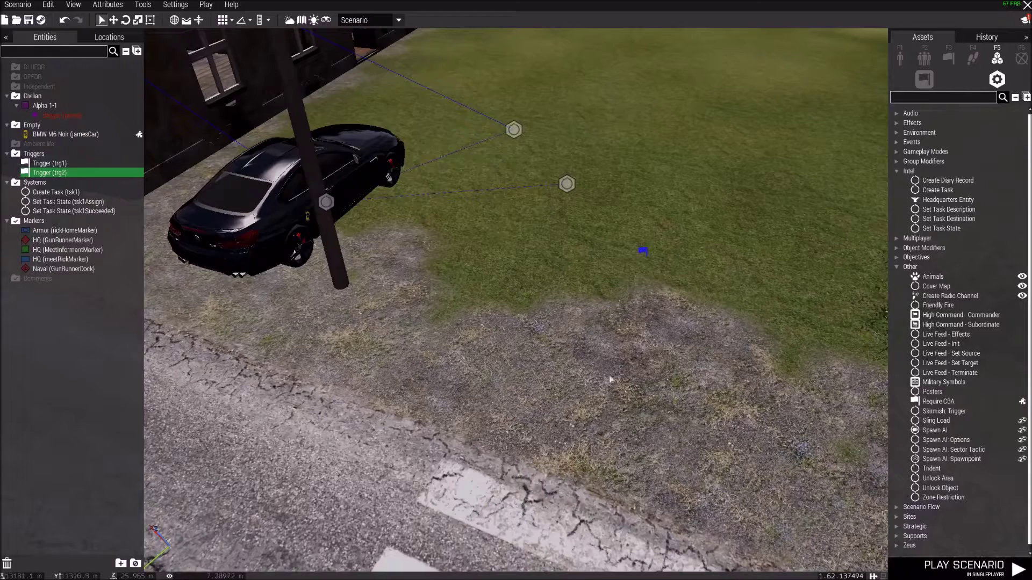
right_click(647, 254)
mouse_move(675, 257)
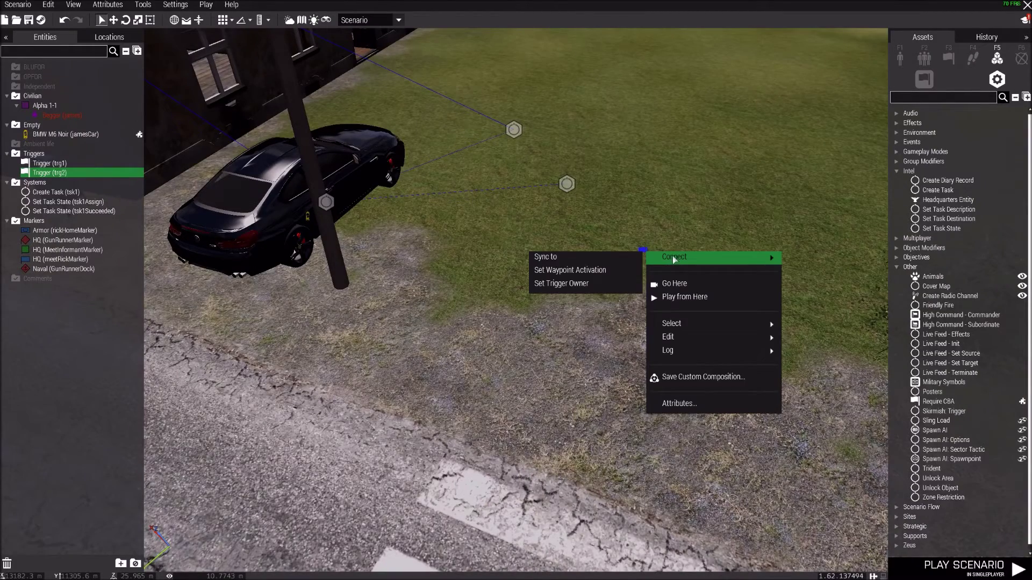
left_click(588, 255)
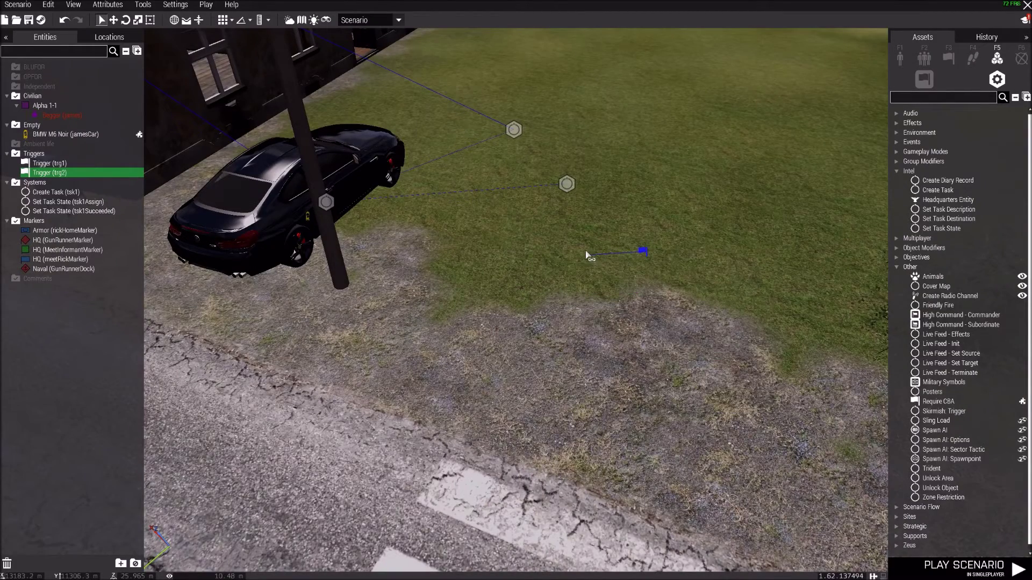
left_click(567, 184)
Step: Play the scenario to test the task assignment and dismiss the text-message hint
key("s")
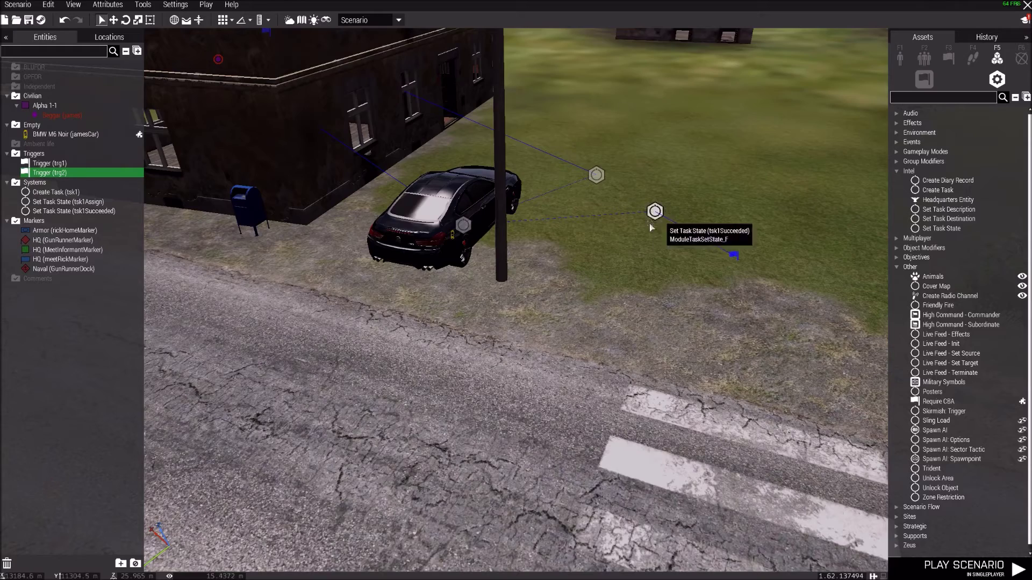
right_click_drag(731, 266, 552, 256)
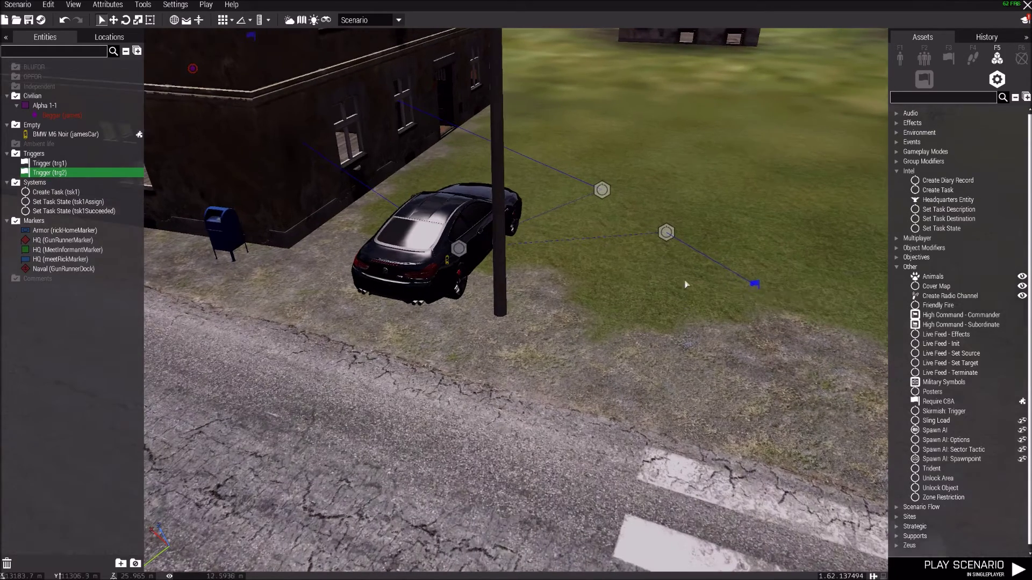
key("a")
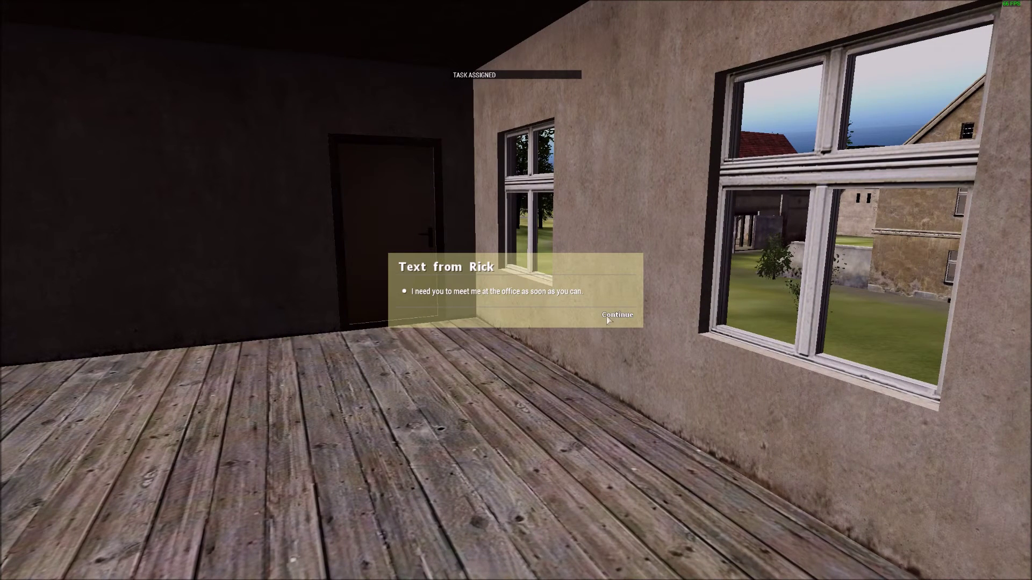
left_click(639, 319)
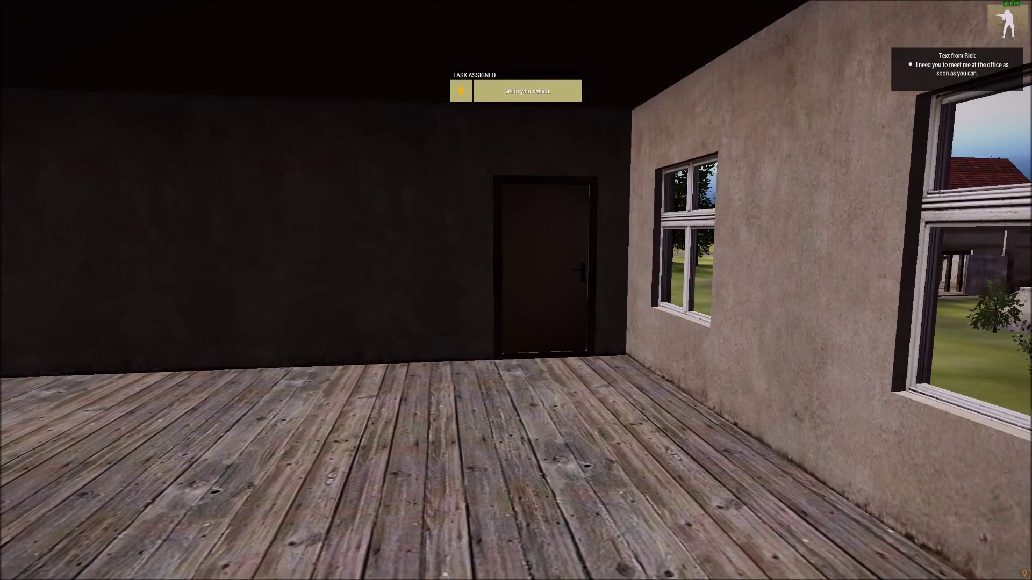
Step: Leave the room, go downstairs and outside to the black BMW, get into its driver's seat and end the playtest
key("w")
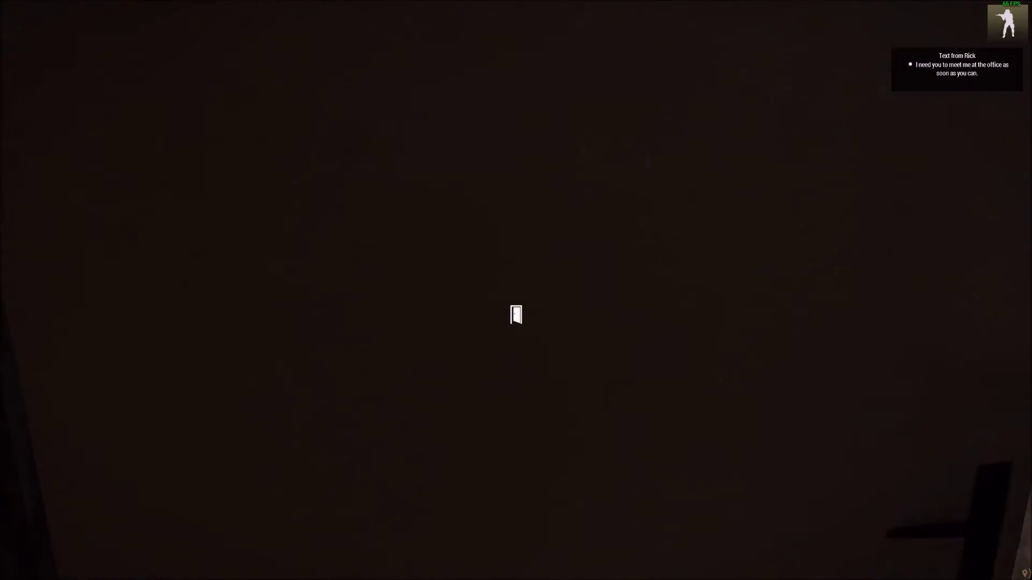
key("space")
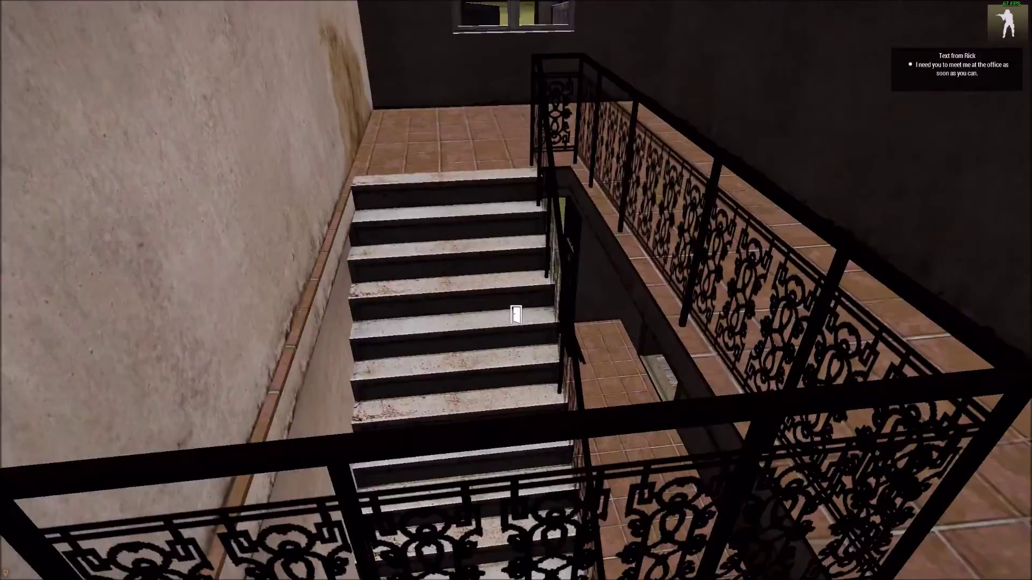
key("w")
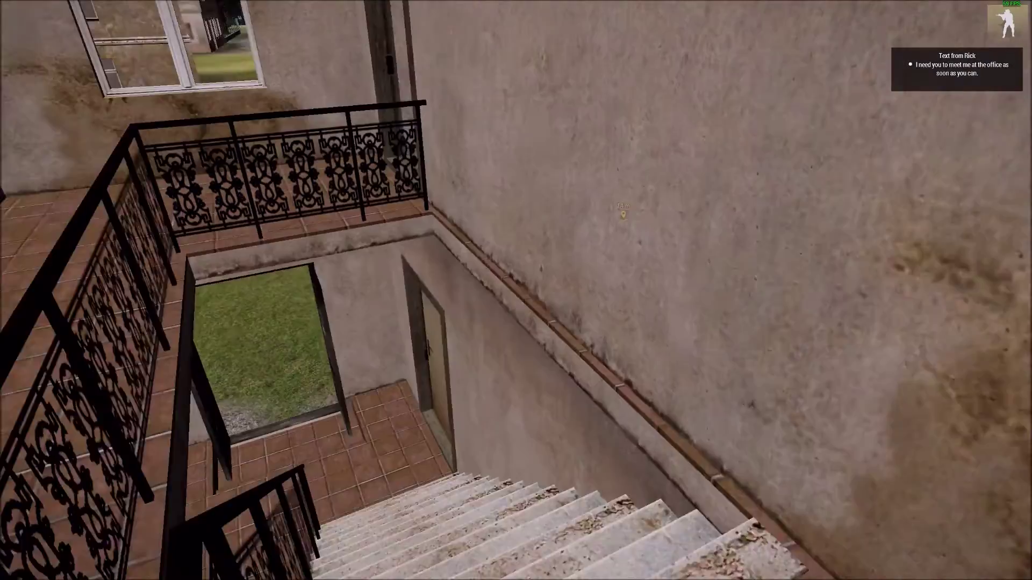
key("w")
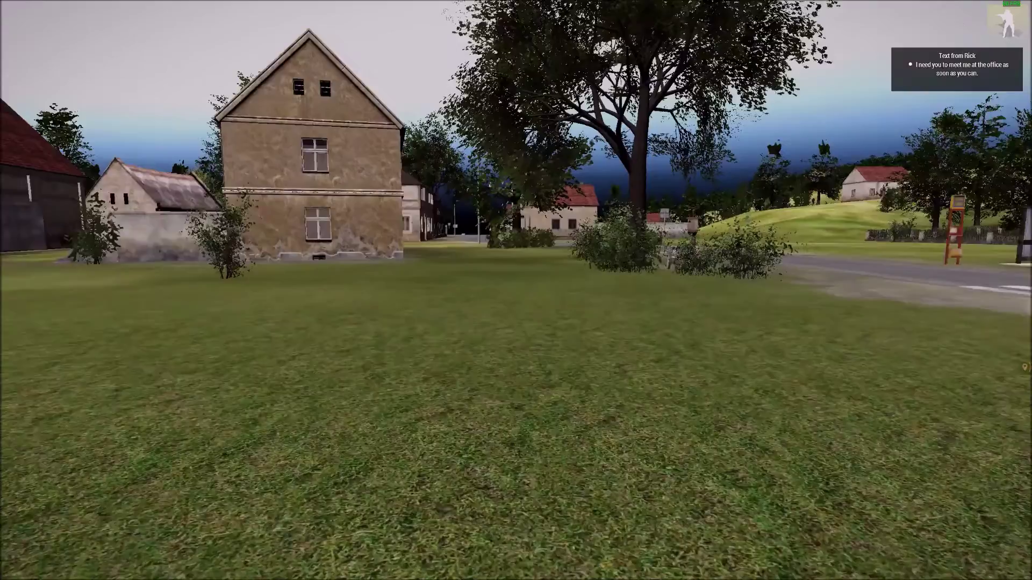
key("w")
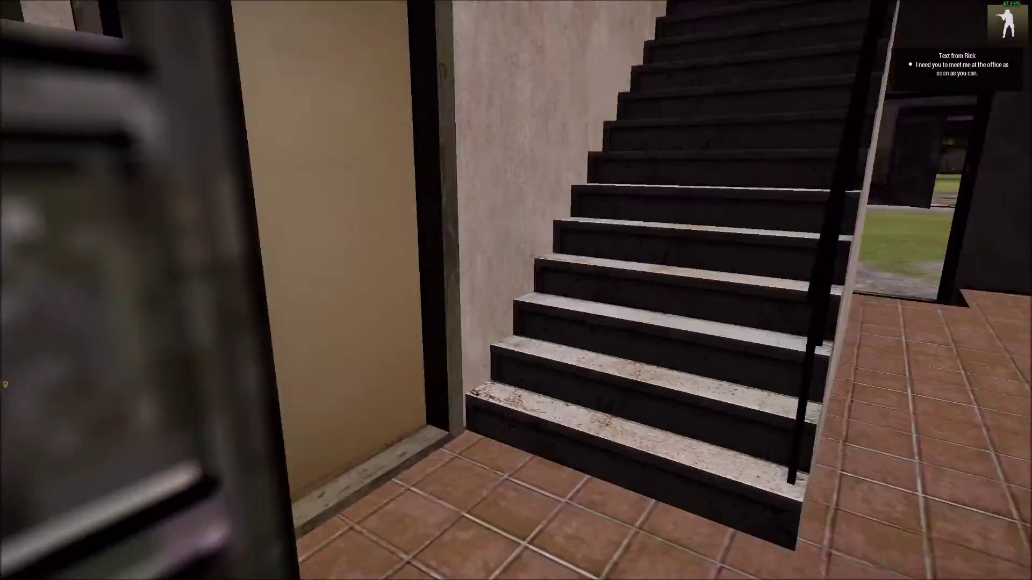
key("w")
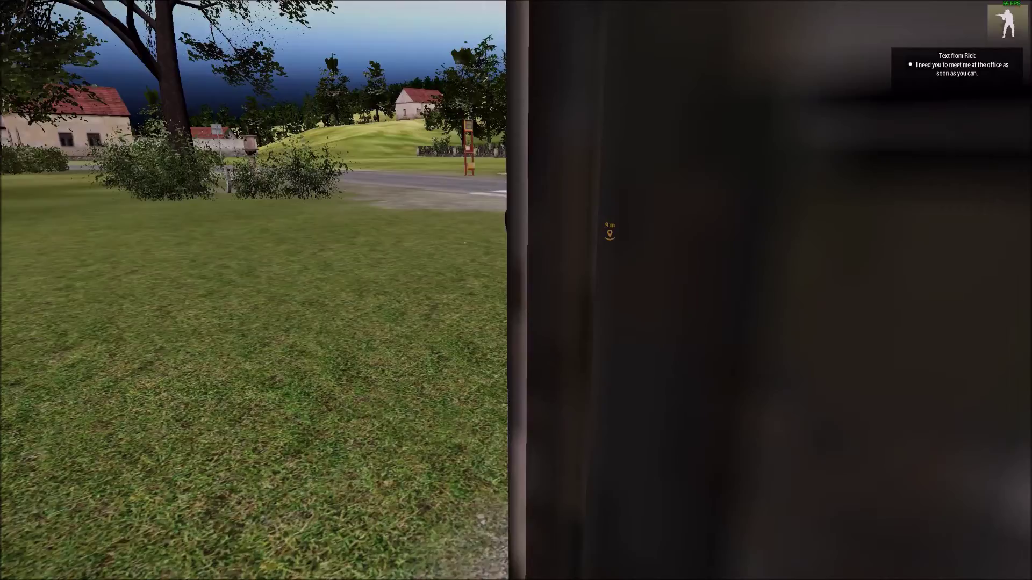
key("w")
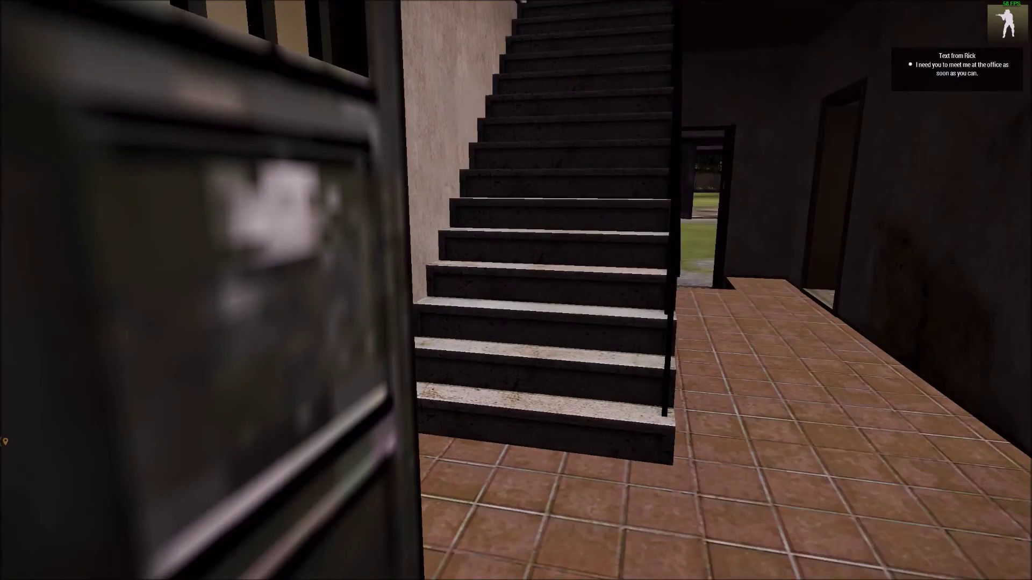
key("w")
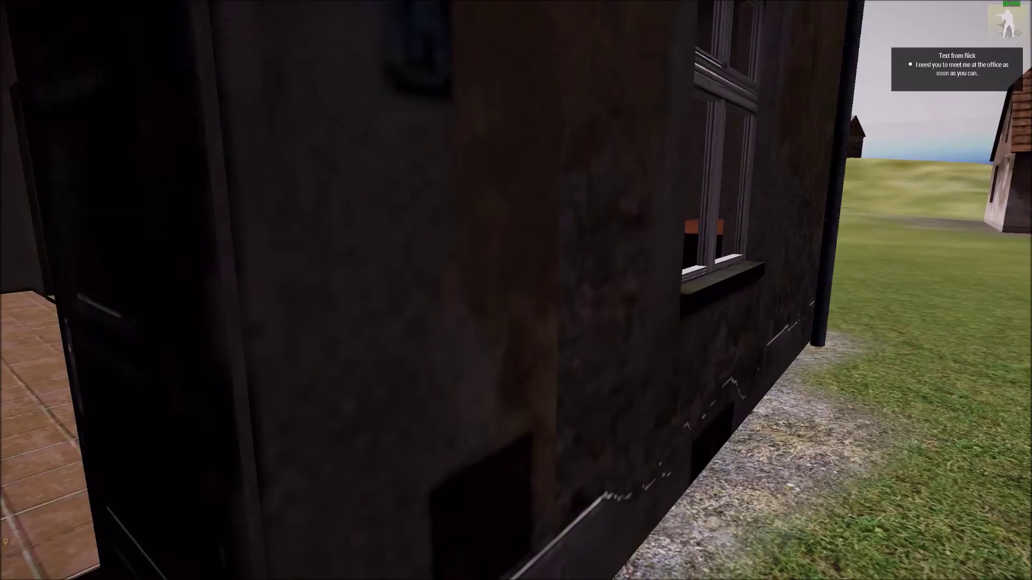
key("w")
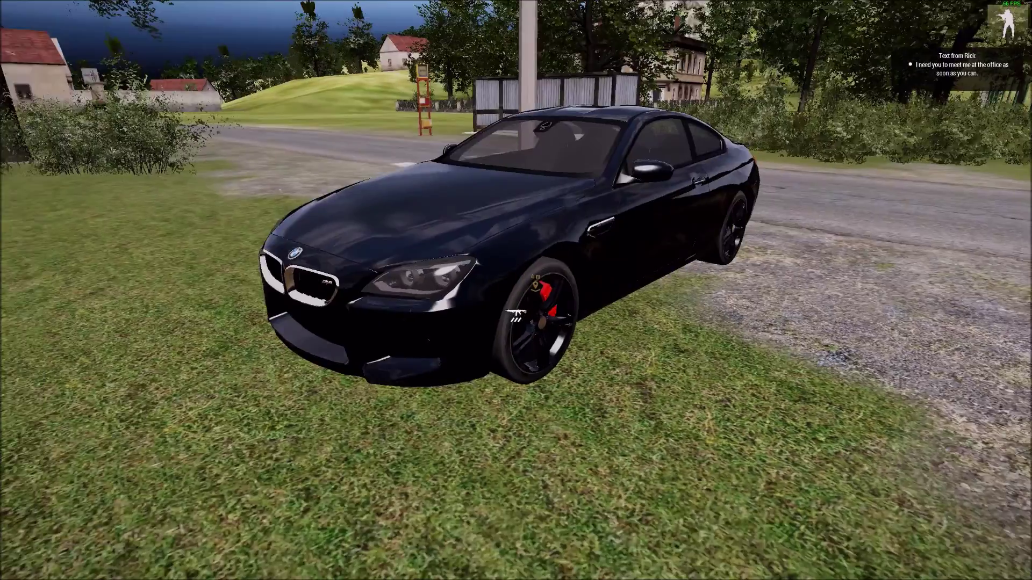
key("w")
key("space")
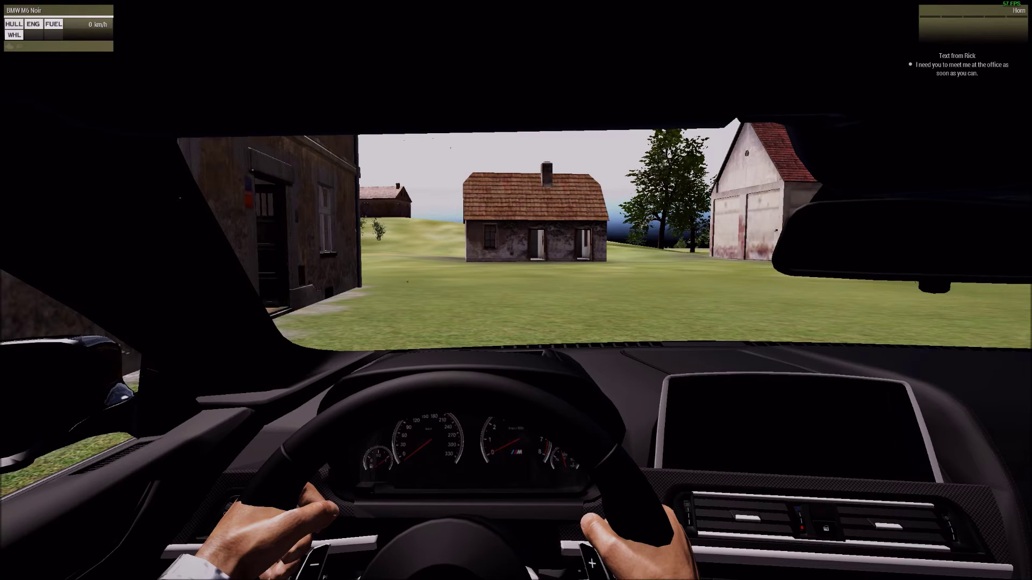
key("Escape")
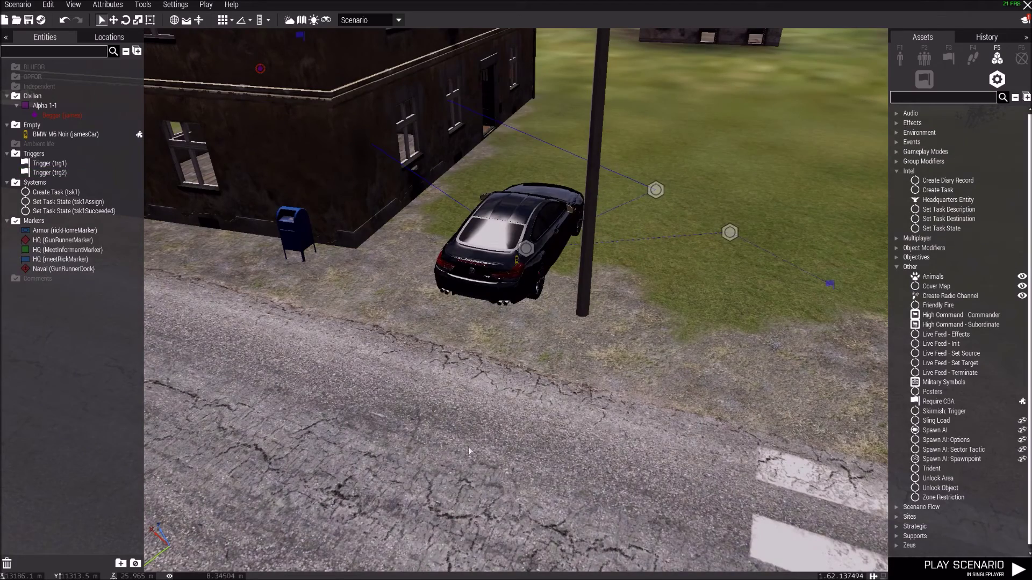
Step: Open the attributes of trigger trg1 on the room's floor and clear its On Activation code
mouse_move(469, 446)
right_mouse_down()
mouse_move(543, 444)
mouse_move(440, 434)
mouse_move(459, 431)
right_mouse_up()
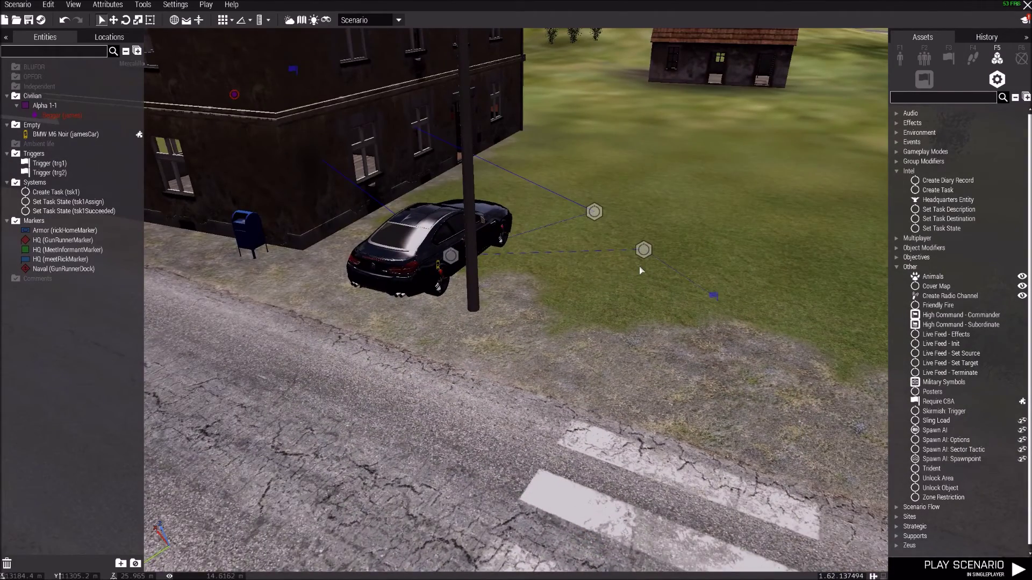
key("a")
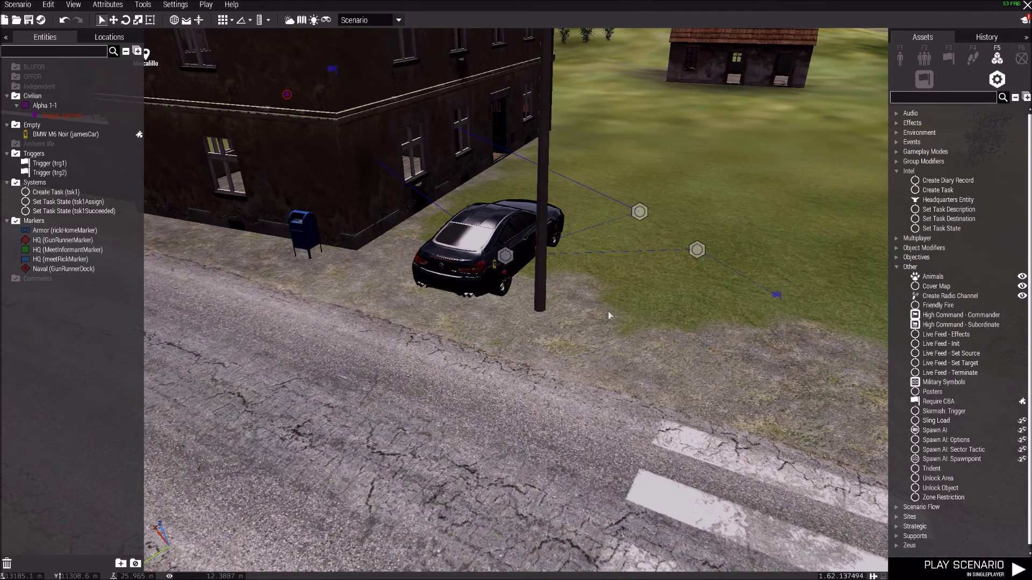
key("d")
key("a")
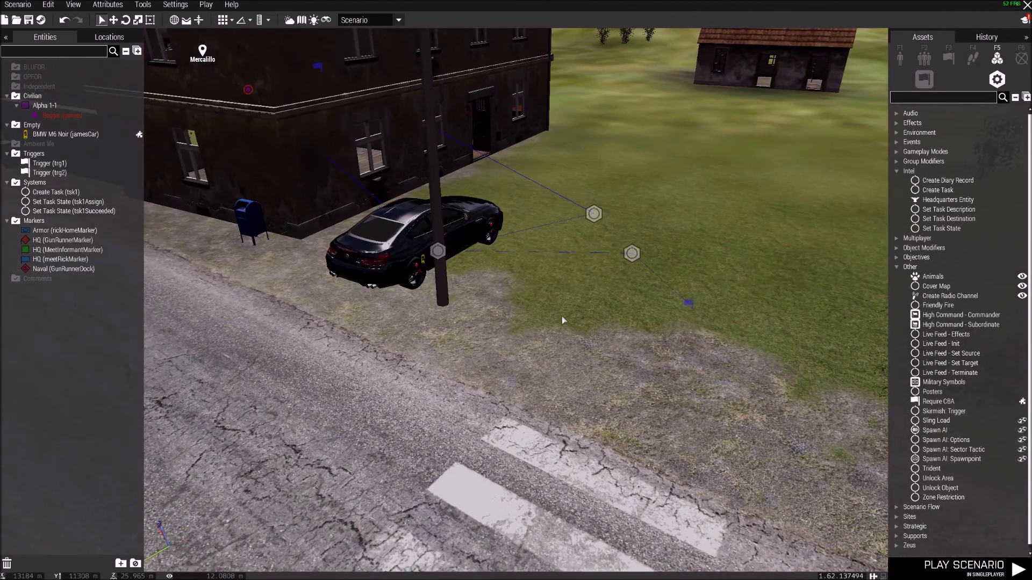
key("a")
right_click_drag(512, 339, 538, 344)
scroll(539, 335, "up", 3)
scroll(538, 334, "down", 8)
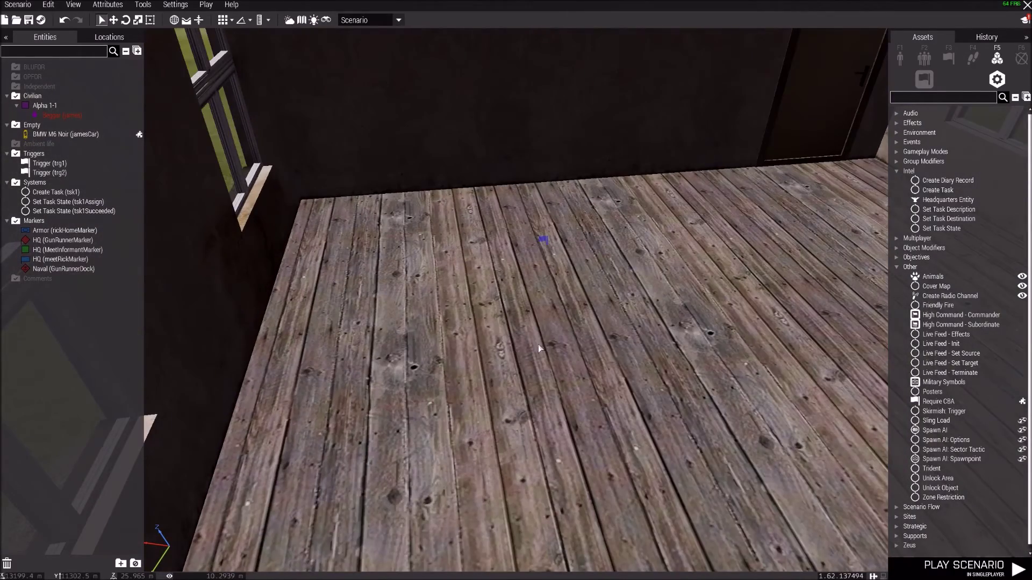
left_click(544, 240)
right_click_drag(545, 240, 521, 270)
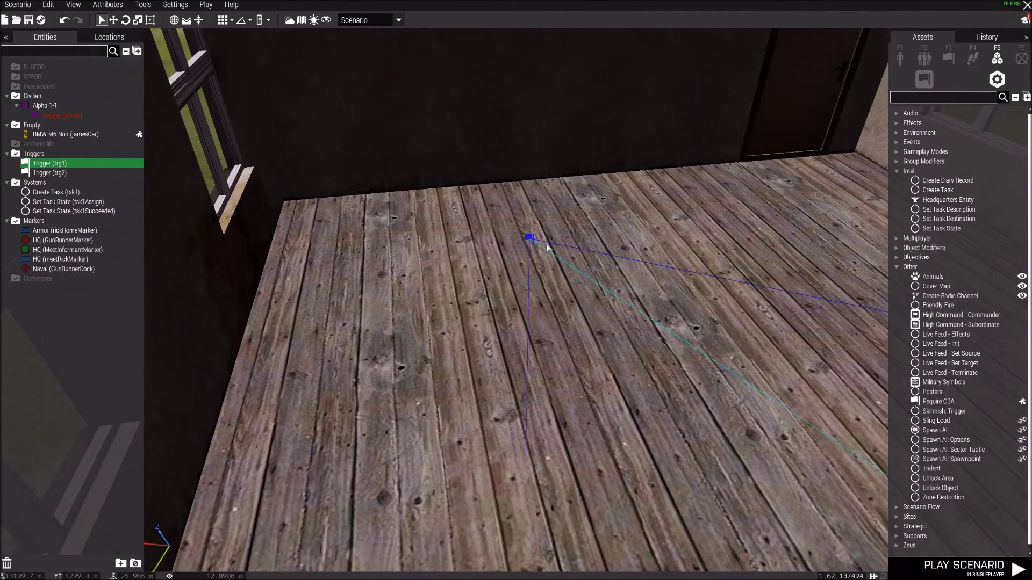
double_click(528, 237)
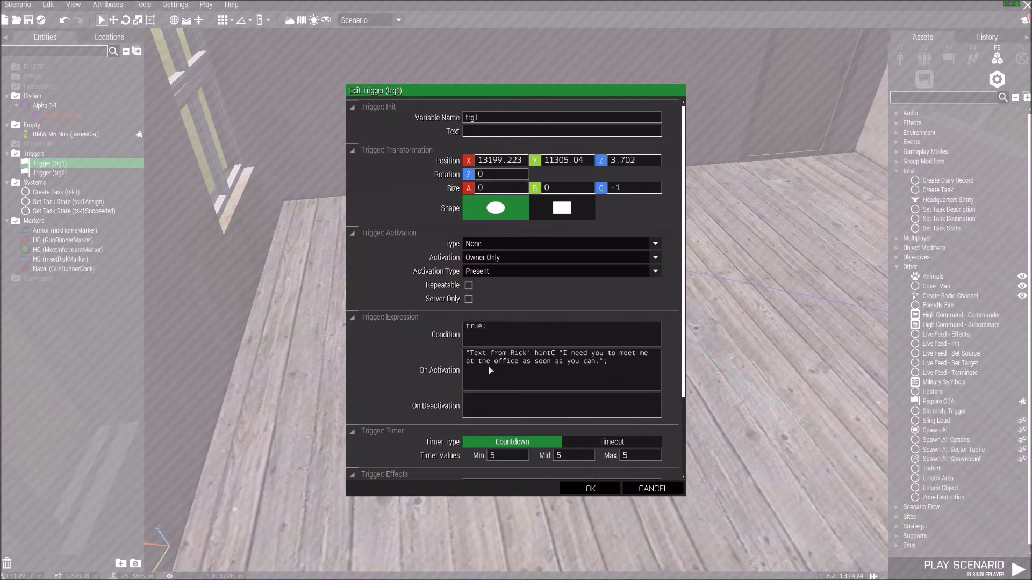
left_click_drag(610, 366, 395, 341)
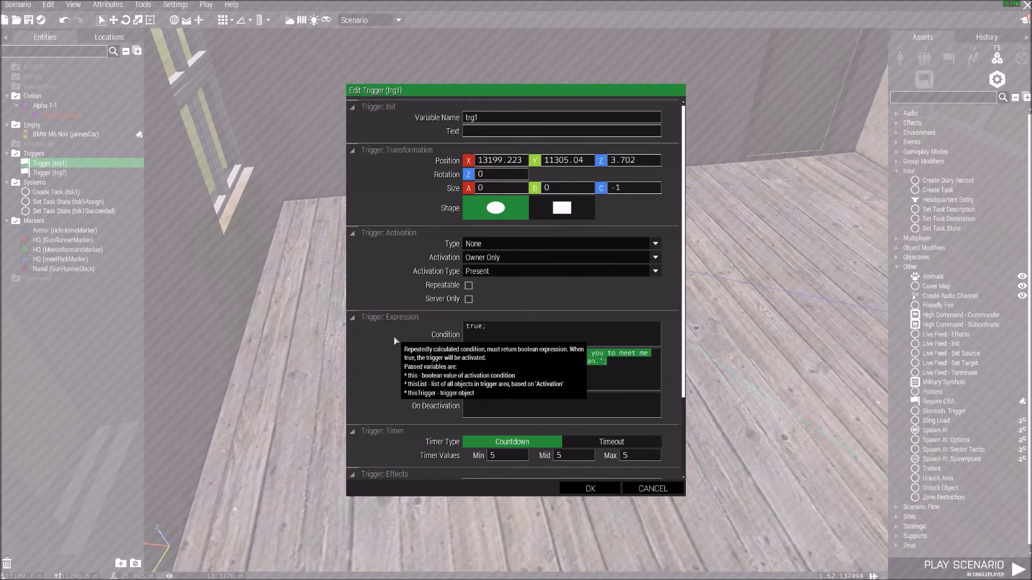
key("BackSpace")
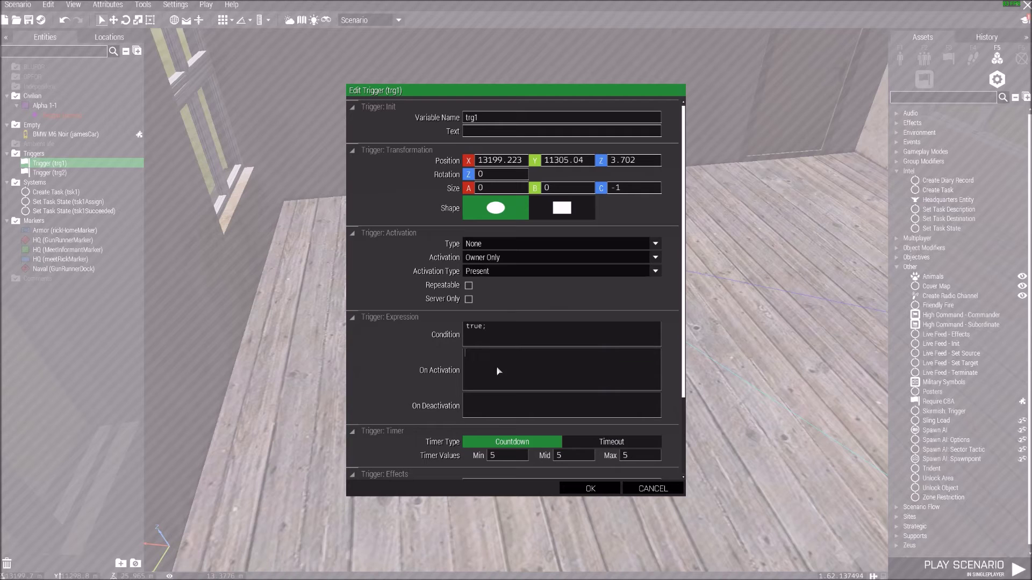
Step: Set trg1's On Activation code to hint "Come here"; and play the scenario to test that hint
type("hint")
key("BackSpace")
key("BackSpace")
key("BackSpace")
key("BackSpace")
type("hint")
key("BackSpace")
type("t")
key("BackSpace")
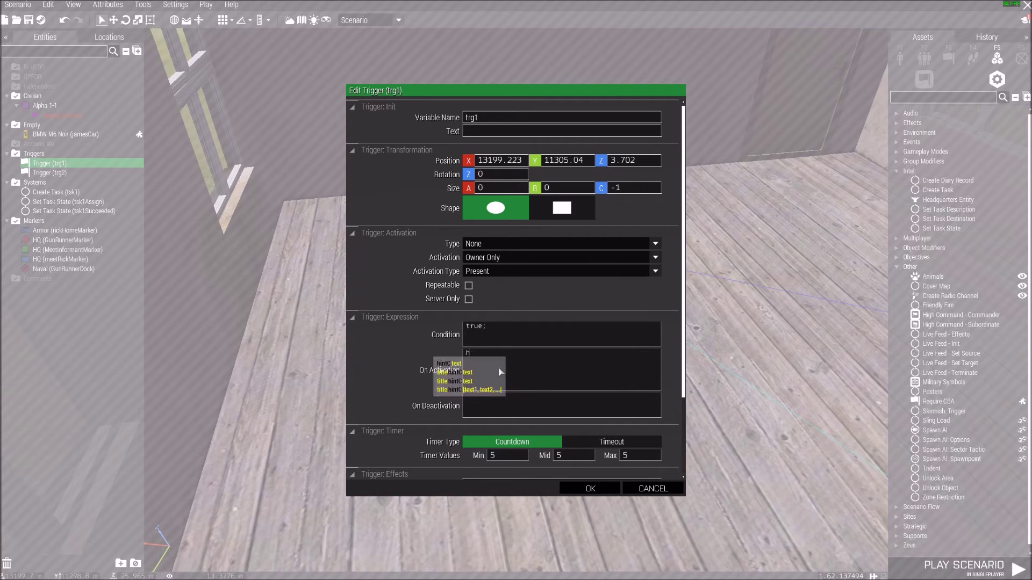
type("t")
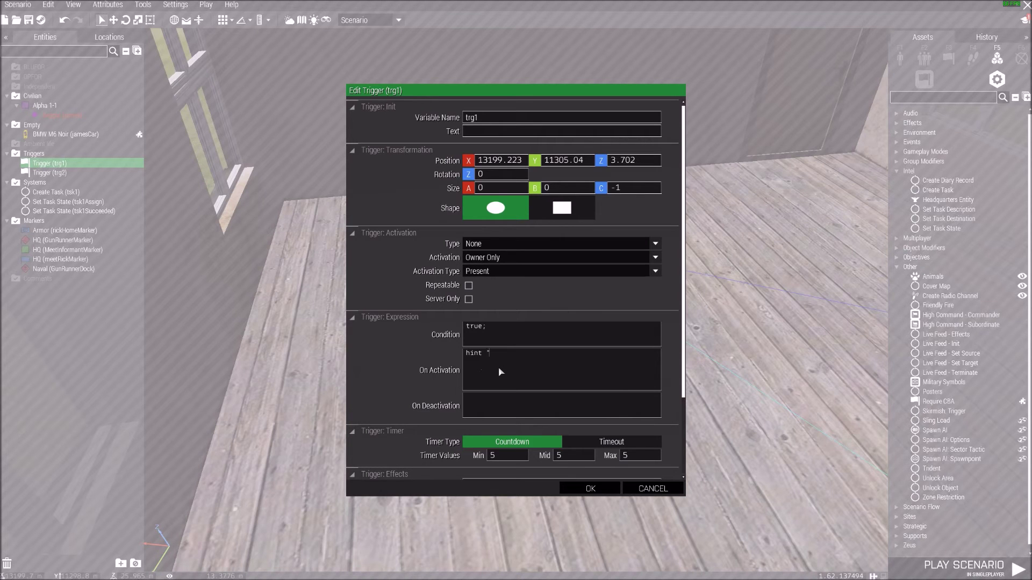
type(" \"Come here\";")
left_click(582, 486)
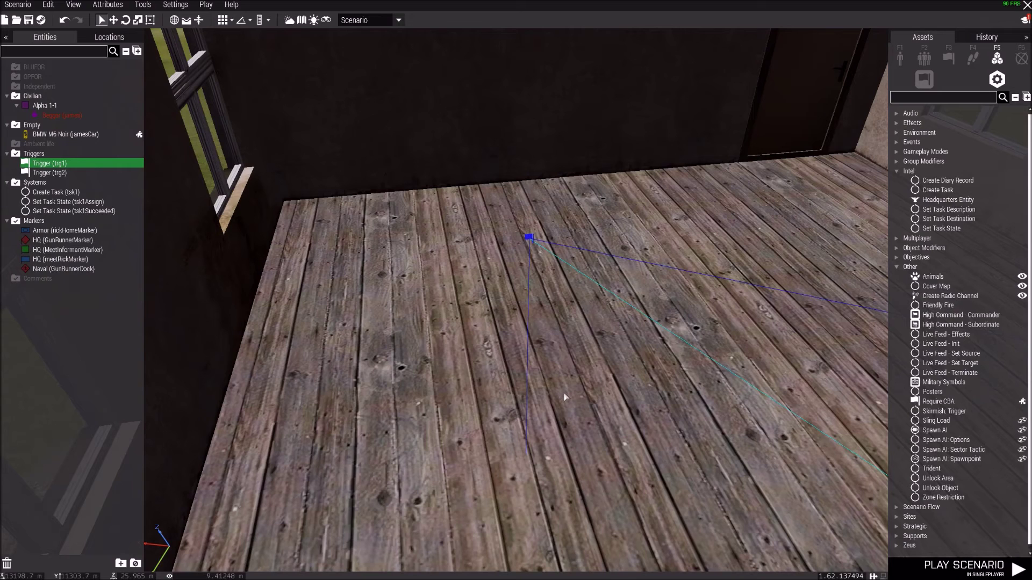
key("ctrl+p")
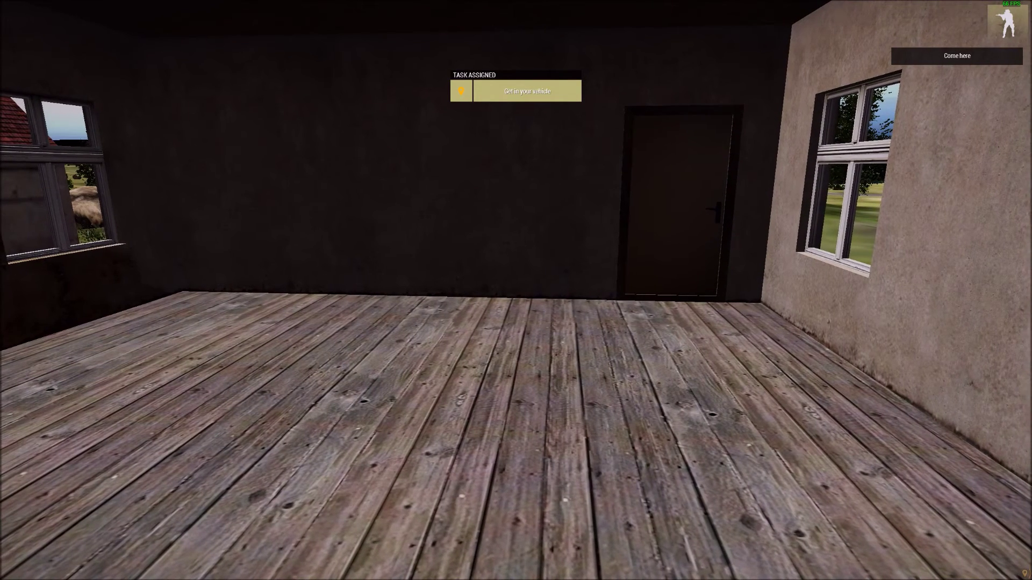
key("Escape")
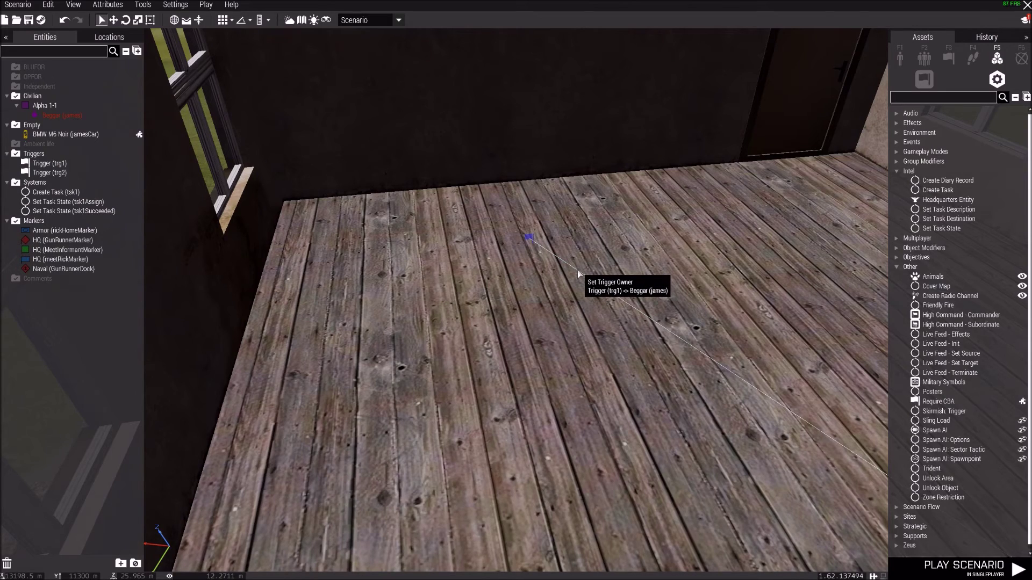
Step: Restore trg1's On Activation code: a hintC with the original text-message title and "I need you to meet me at the office as soon as you can."
right_click_drag(579, 274, 586, 314)
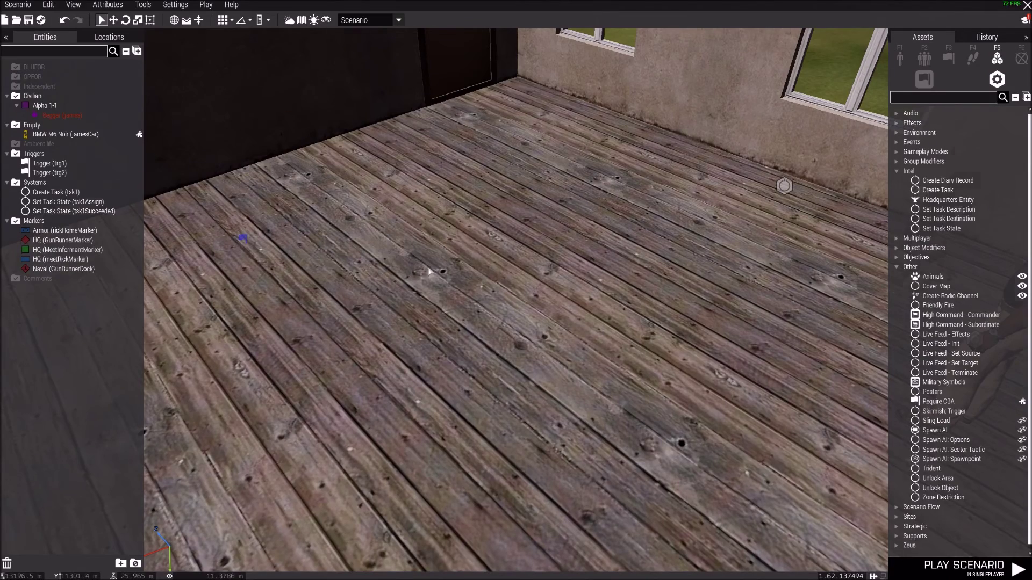
right_click_drag(429, 269, 366, 266)
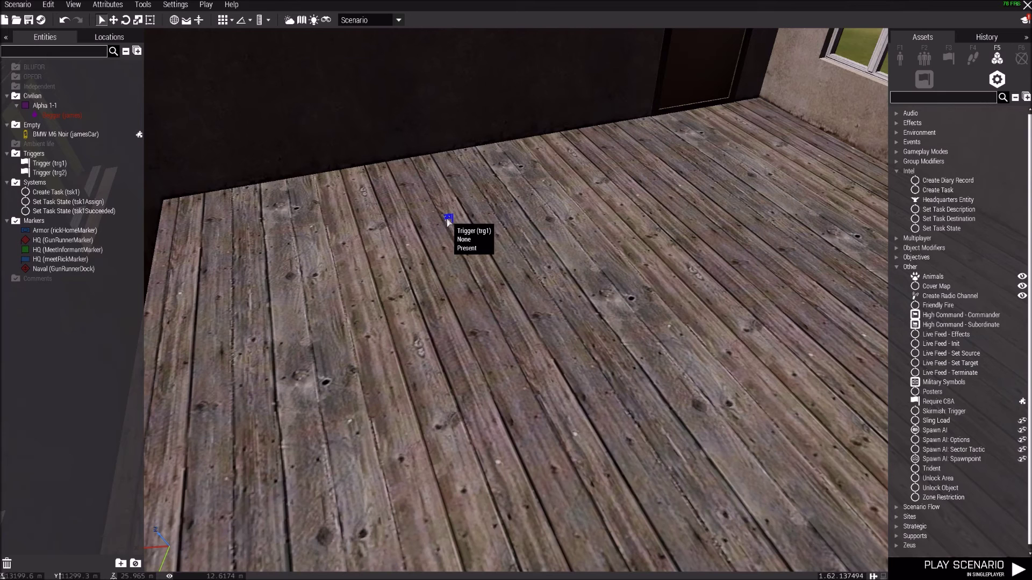
double_click(449, 220)
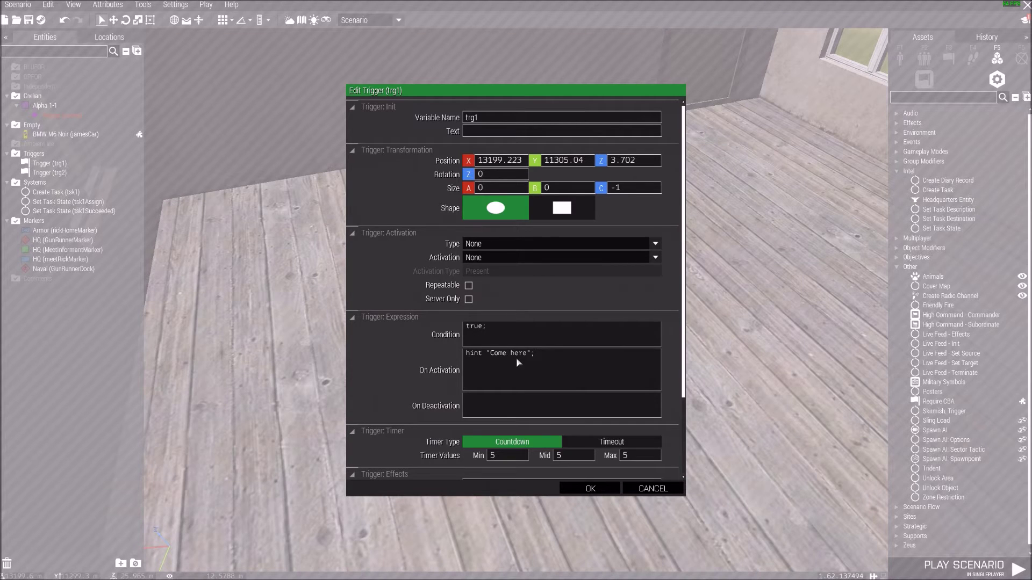
left_click(542, 362)
key("ctrl+a")
type("\"Text from Rick\" hintC \"I need you to meet me at the office as soon as you can.\";")
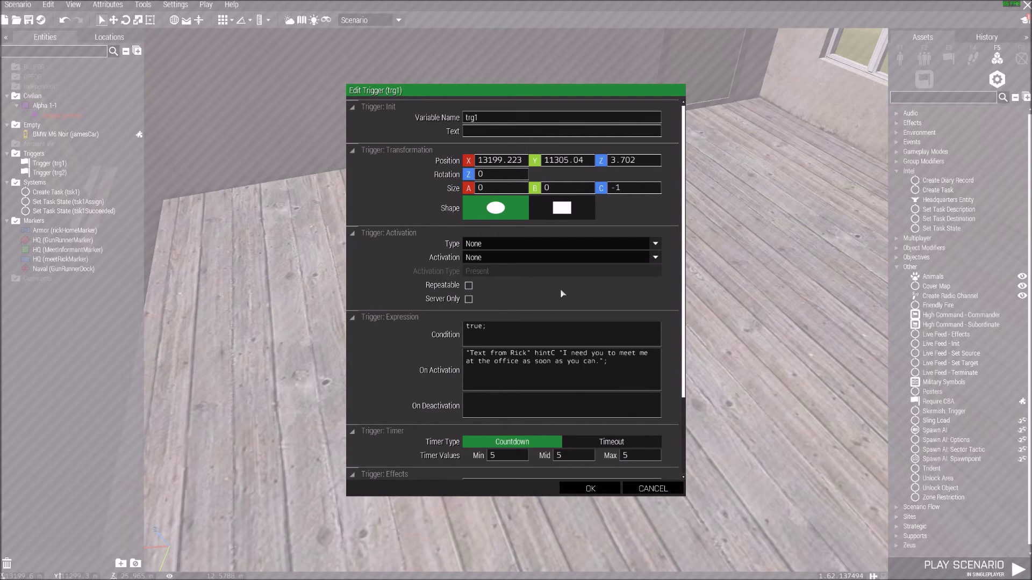
left_click(580, 490)
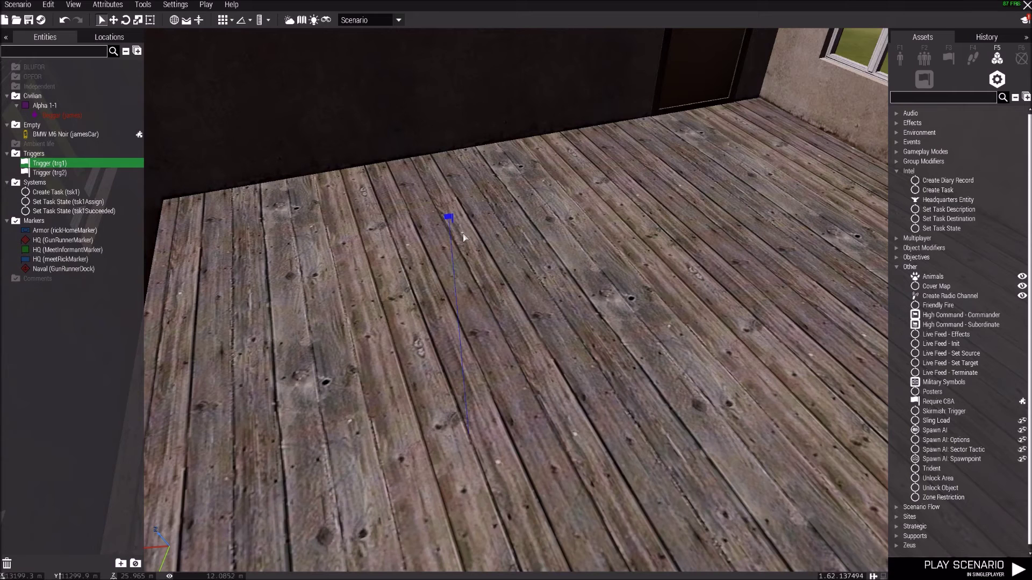
Step: Set the civilian player character standing in the room as the trigger owner of trg1
right_click(450, 219)
mouse_move(457, 224)
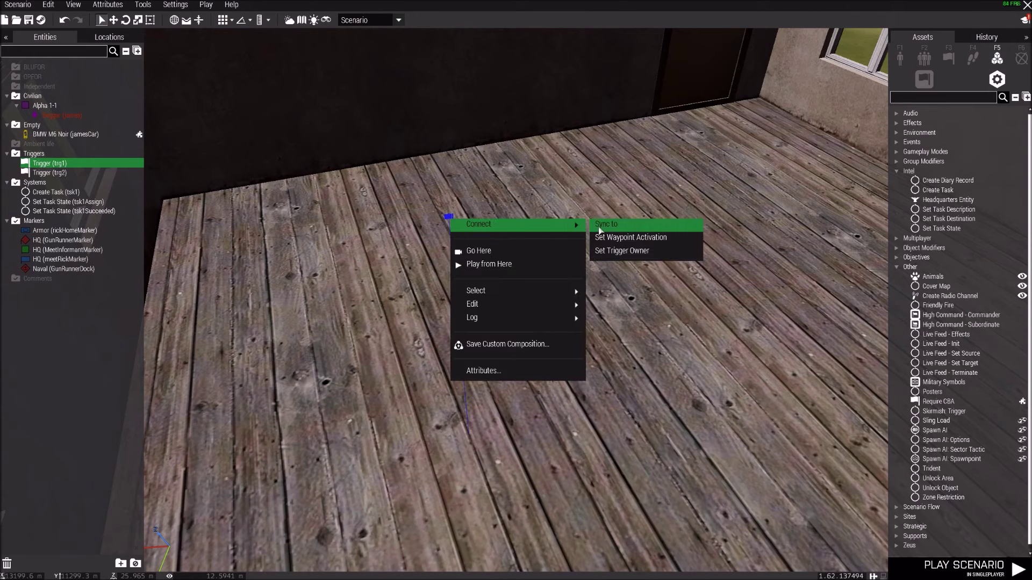
left_click(618, 251)
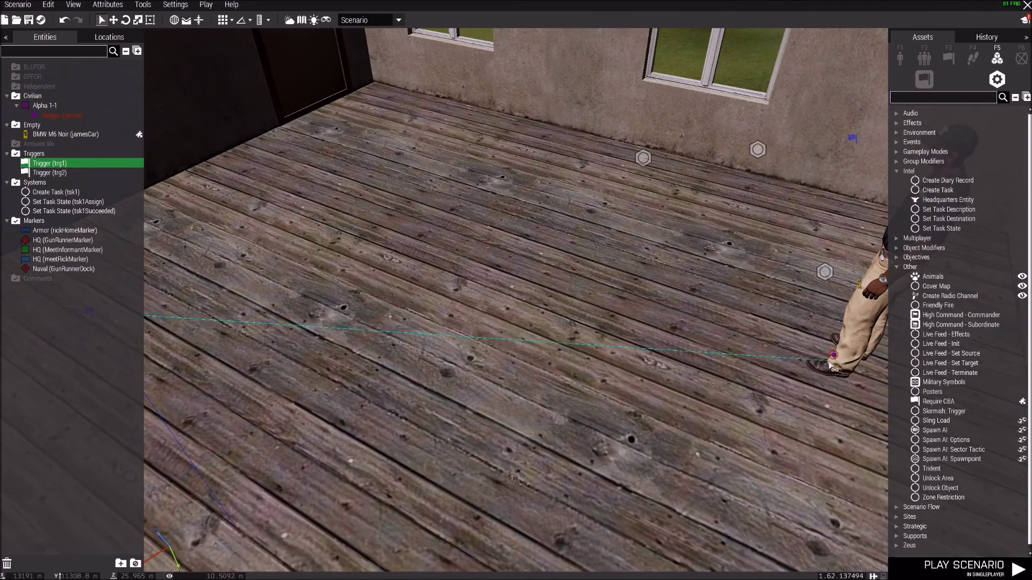
left_click(825, 387)
Step: Set the Min and Mid countdown timer values of trigger trg1 to 2
right_click_drag(806, 364, 355, 244)
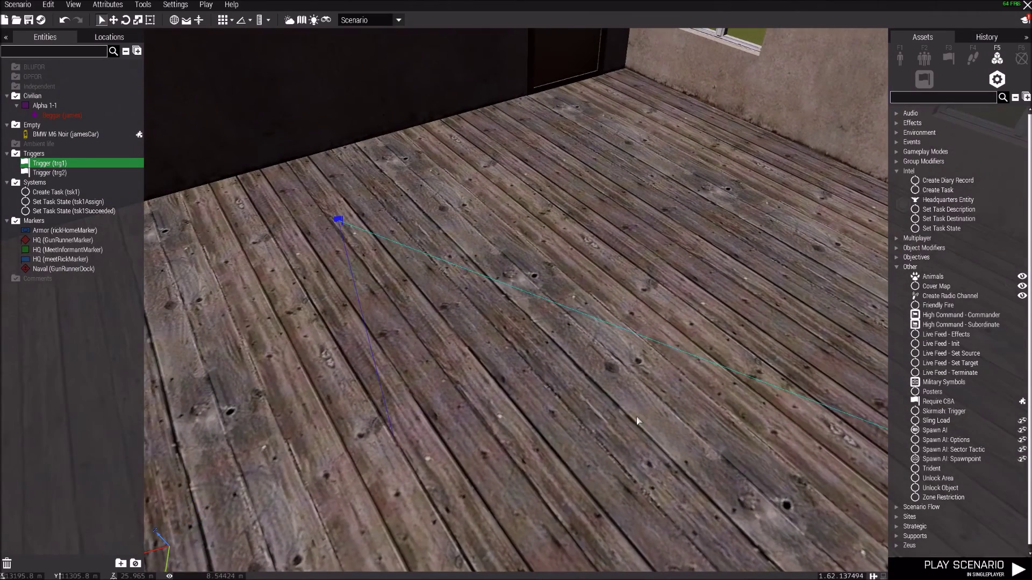
double_click(338, 221)
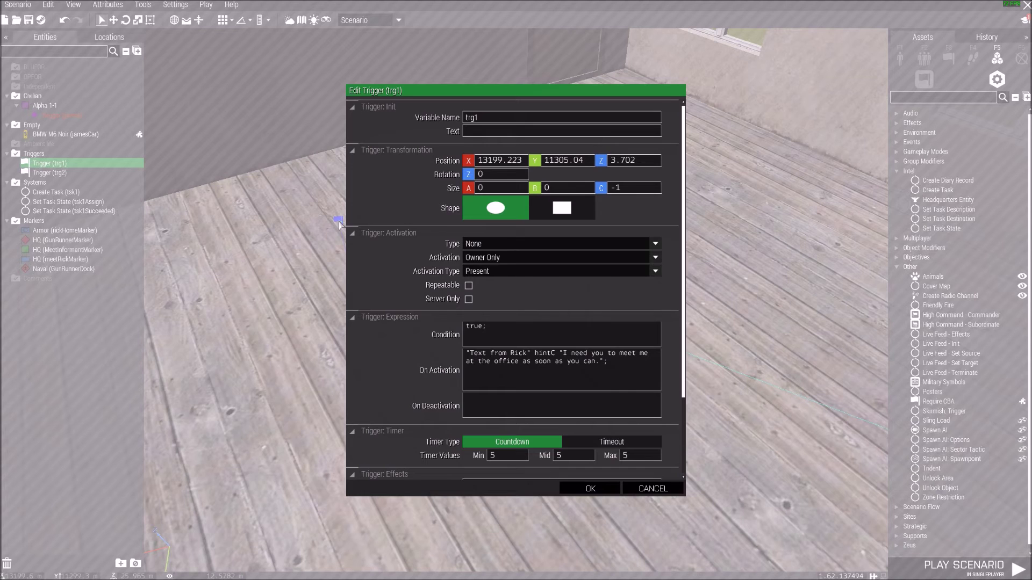
double_click(510, 456)
type("2")
double_click(559, 457)
type("2")
left_click(591, 488)
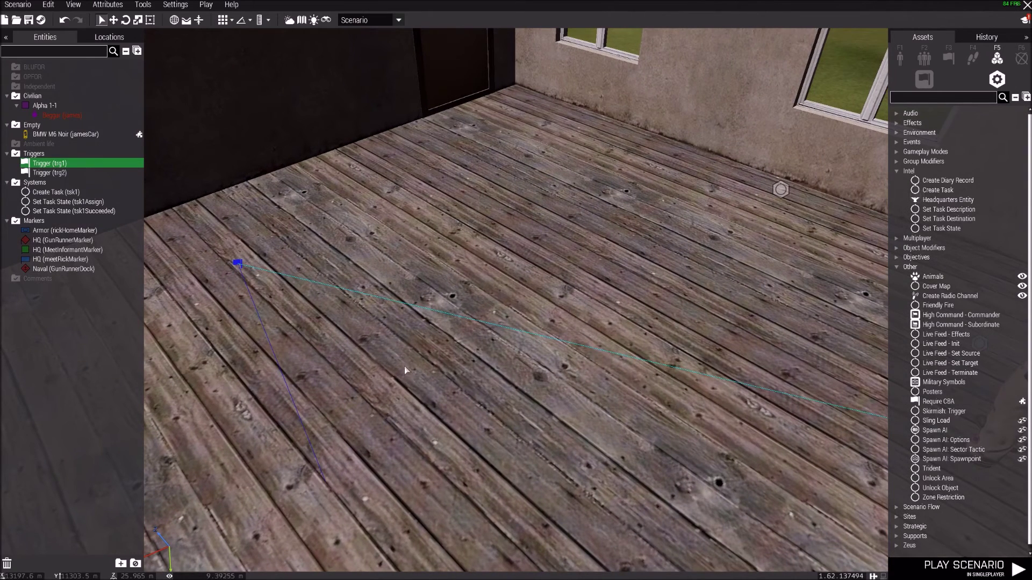
Step: Place a new trigger on the room floor beside trg1 and set its condition to true;
left_click(948, 58)
left_click(935, 115)
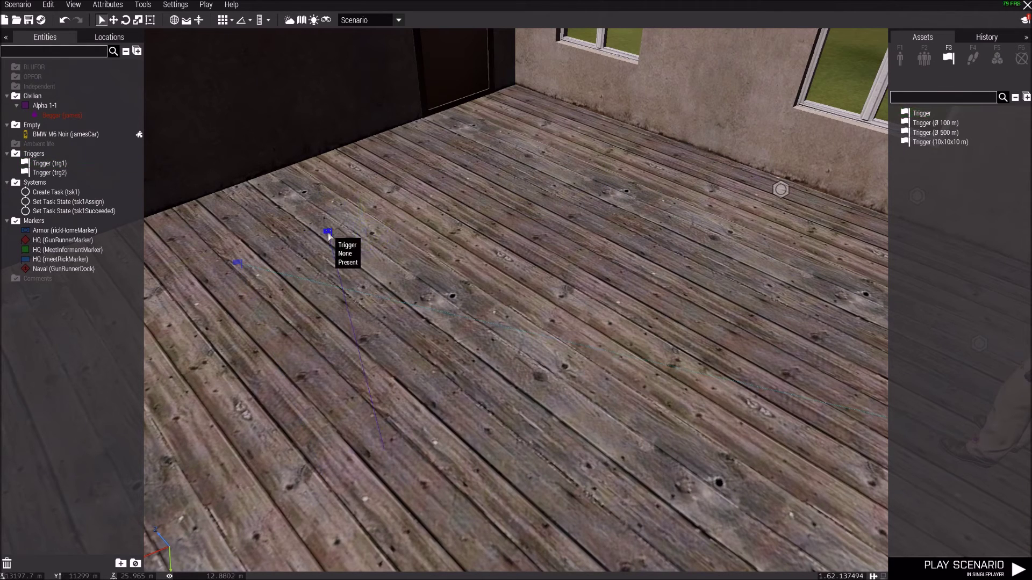
left_click(328, 233)
double_click(329, 232)
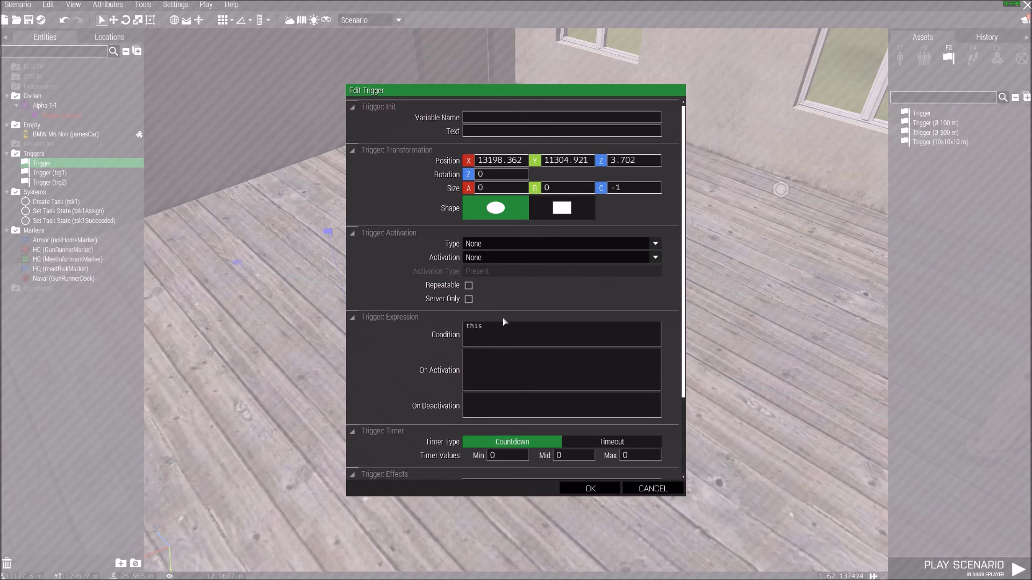
left_click(505, 337)
type("true;")
Step: Set the new trigger's Min, Mid and Max countdown timer values to 8
left_click(508, 458)
type("5")
left_click(564, 456)
key("BackSpace")
left_click(516, 460)
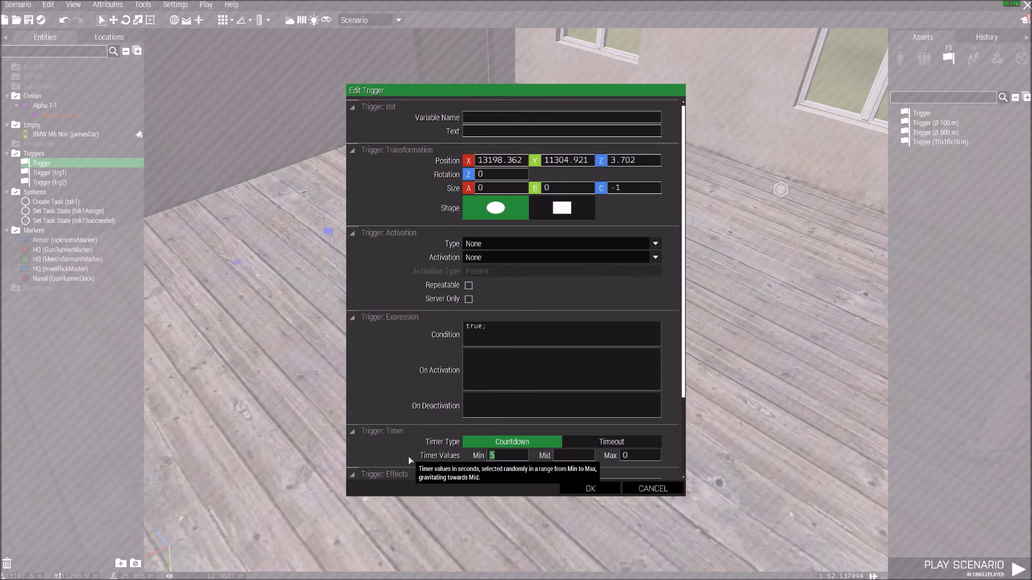
type("8")
left_click(571, 460)
type("8")
left_click(634, 458)
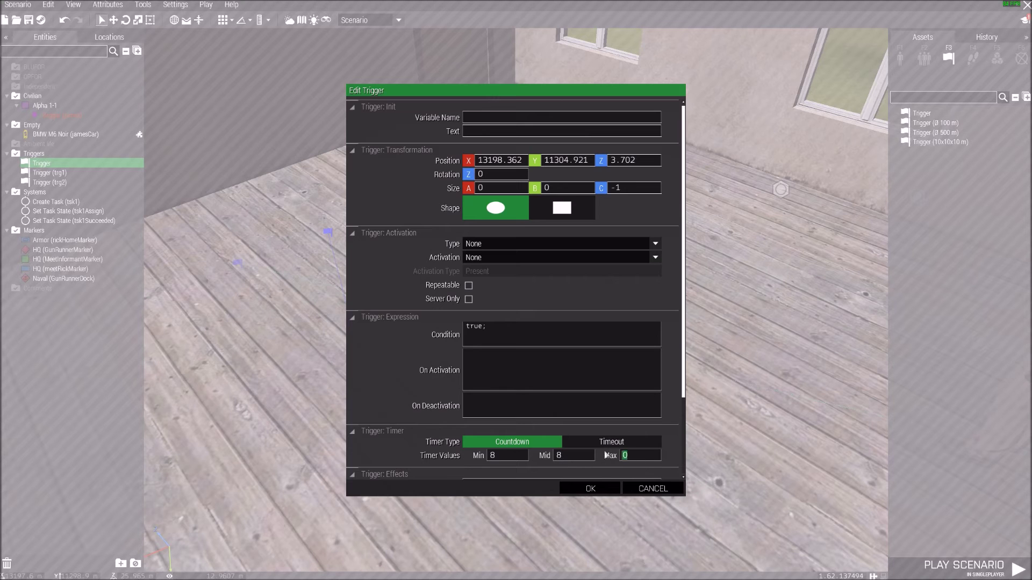
left_click(591, 489)
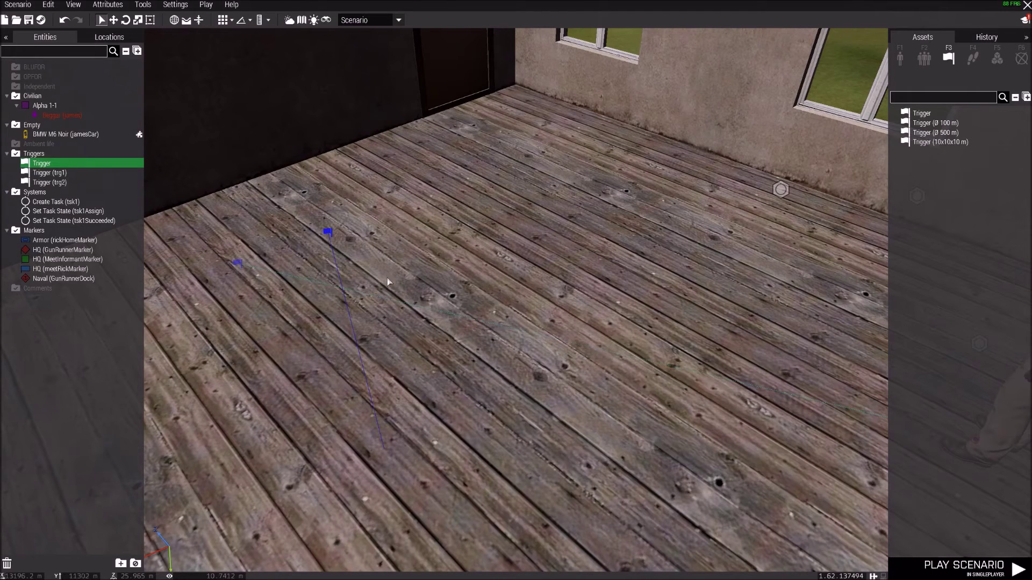
double_click(326, 231)
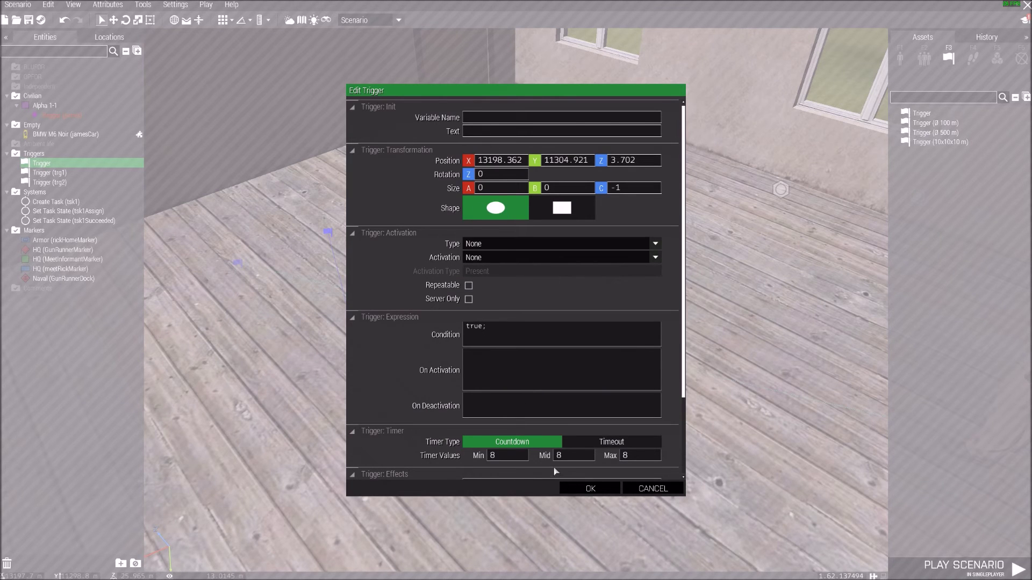
left_click(592, 489)
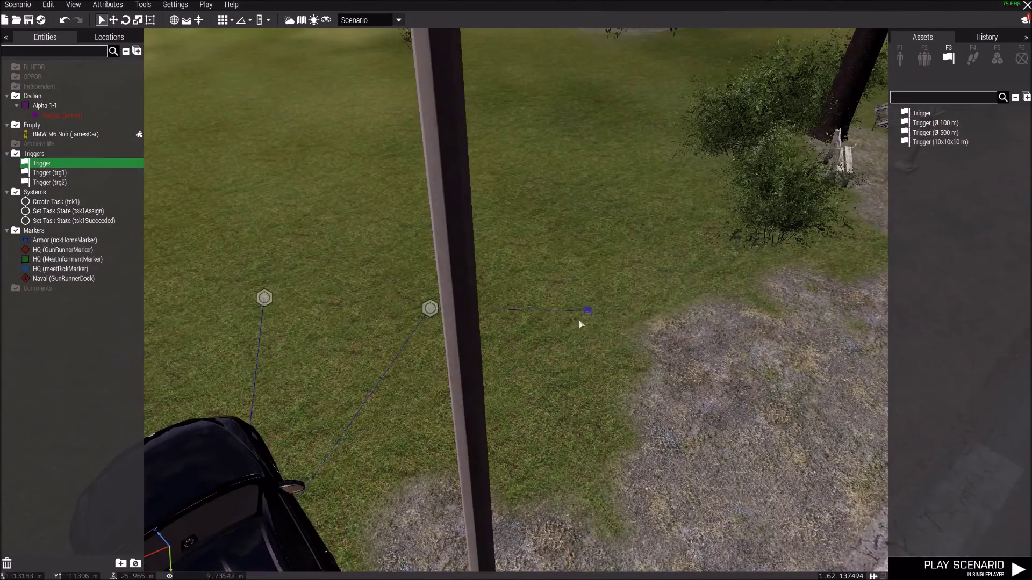
Step: Change trigger trg2's variable name to trg3 and name the new trigger in the room trgAssignTask
double_click(587, 311)
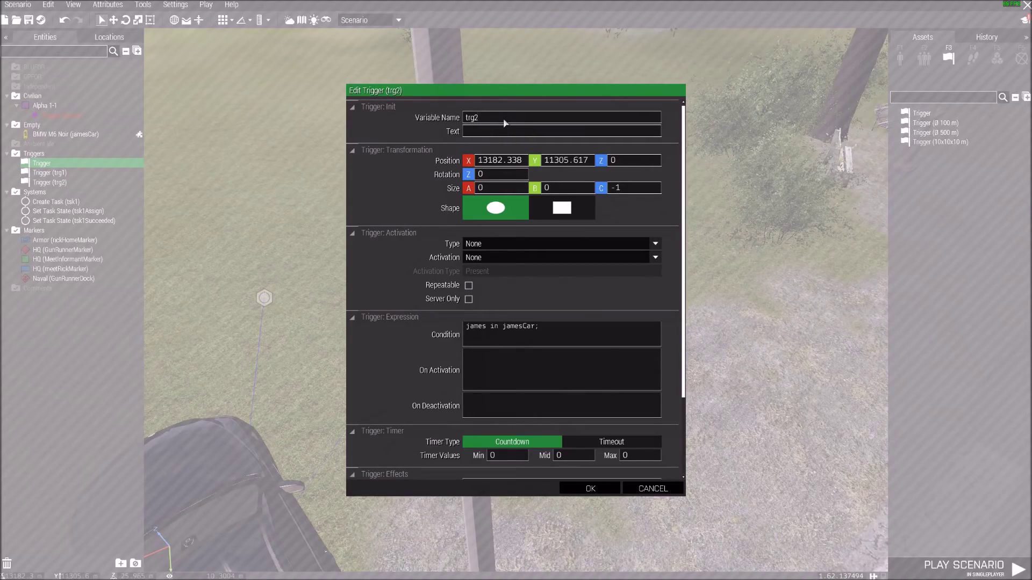
left_click(590, 489)
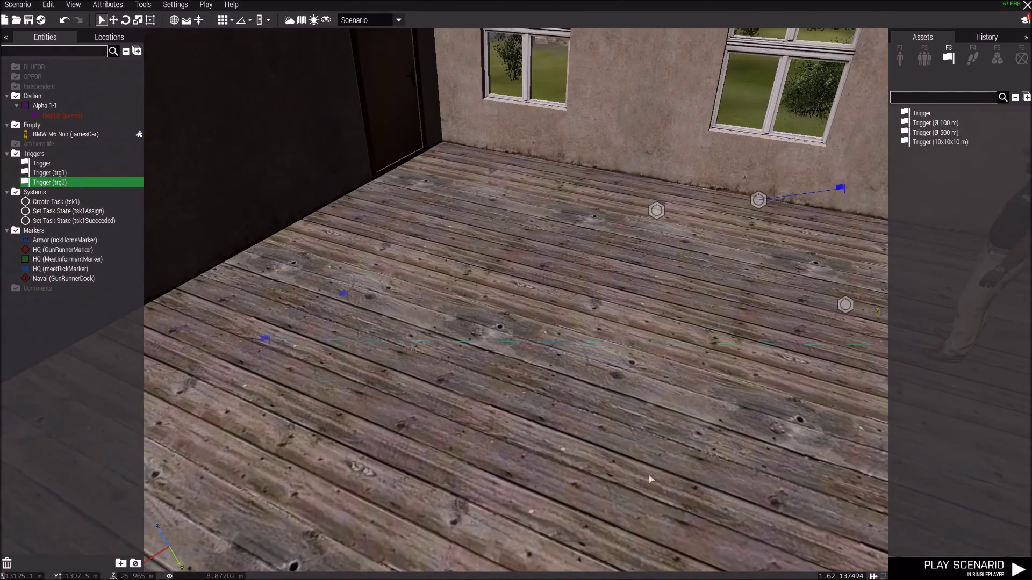
double_click(341, 295)
left_click(471, 119)
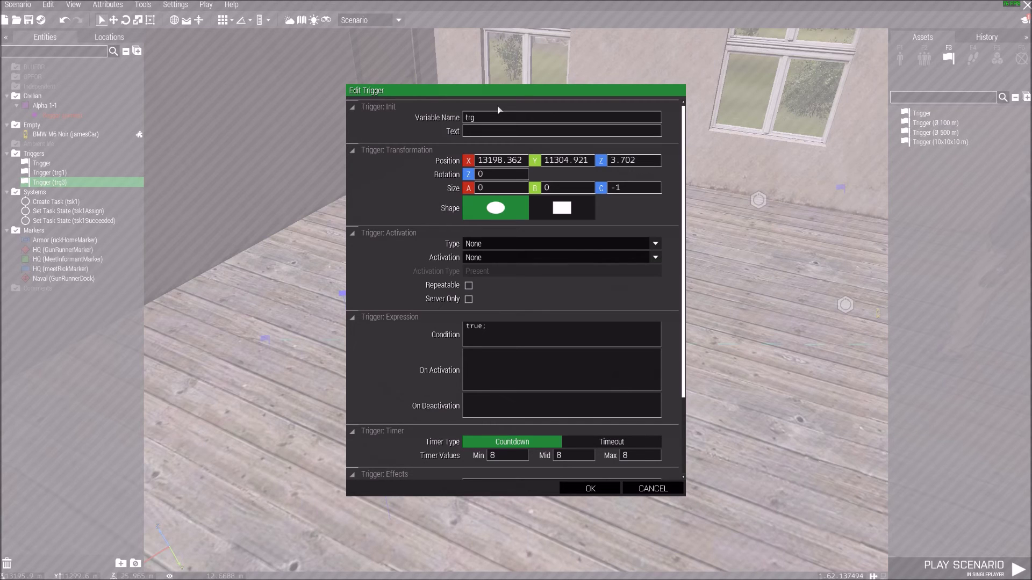
type("trgAssignTask")
left_click(585, 491)
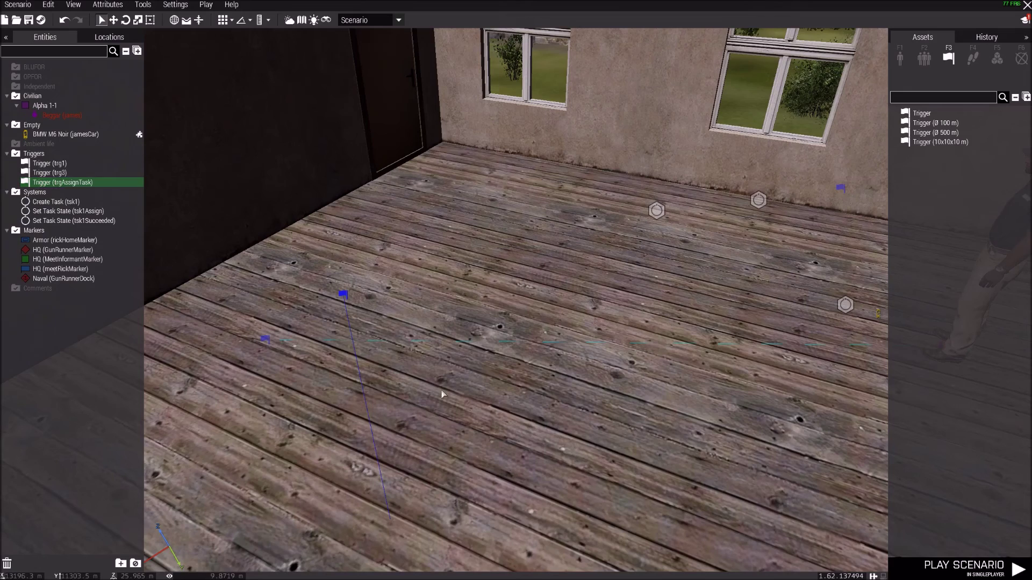
Step: Rename trigger trg3 on the grass near the car to trgTskSucceed
key("s")
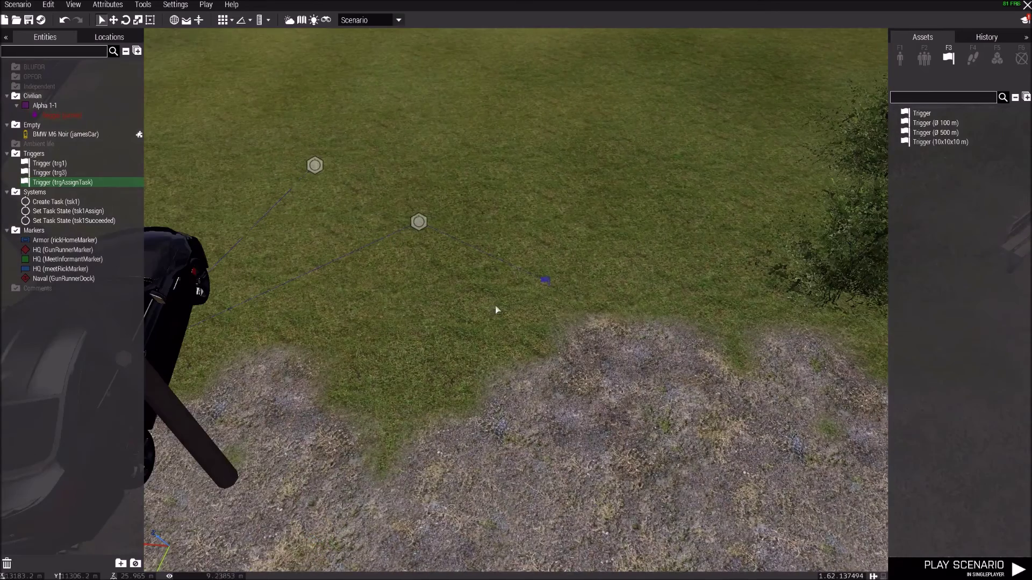
double_click(546, 281)
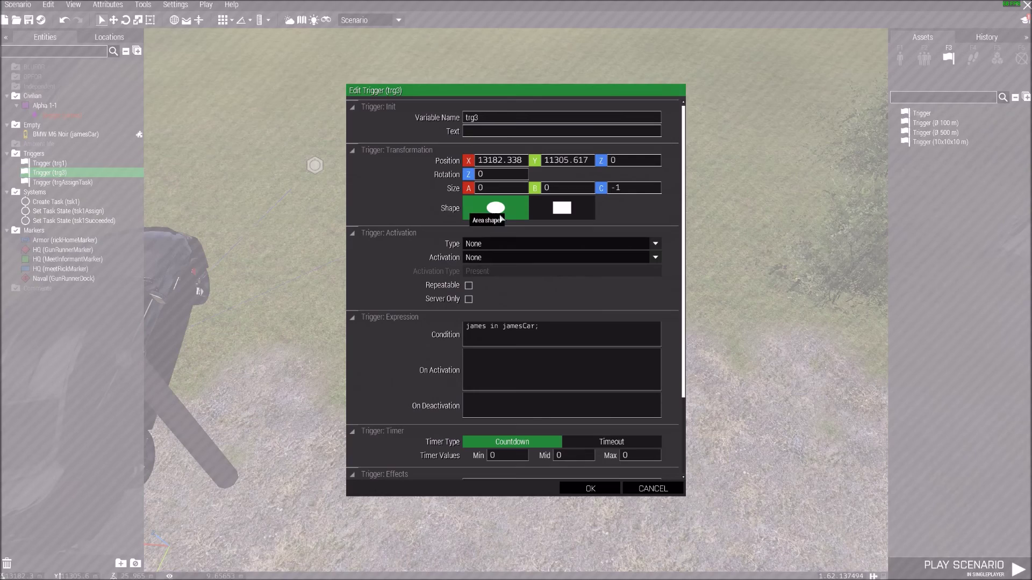
double_click(507, 122)
type("trg")
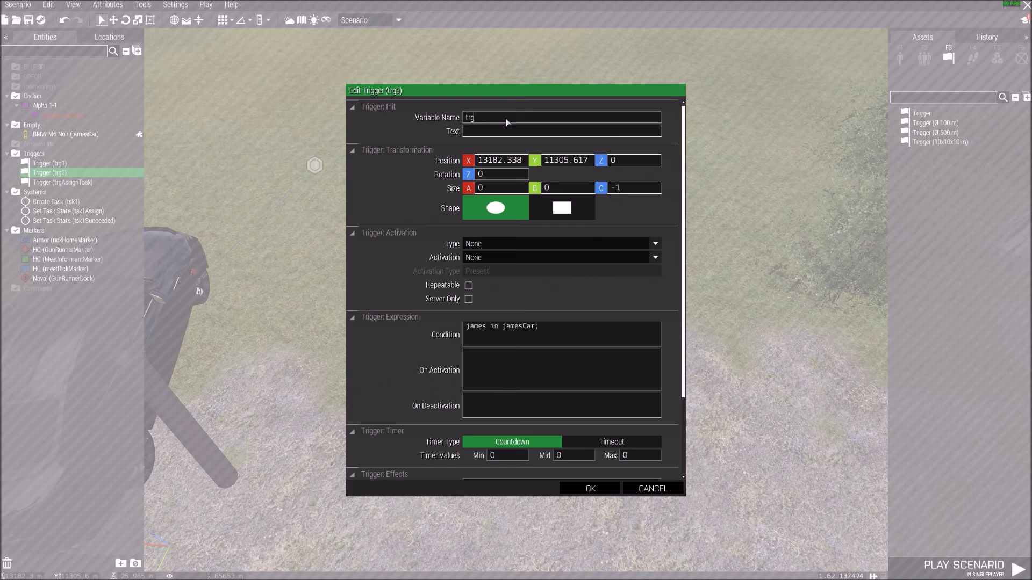
type("Succee")
key("BackSpace")
key("BackSpace")
key("BackSpace")
key("BackSpace")
key("BackSpace")
key("BackSpace")
key("BackSpace")
type("TskSucceed")
left_click(590, 488)
Step: Rename trigger trg1 in the room to "trgTextFrom" followed by the message sender's first name
scroll(583, 446, "up", 10)
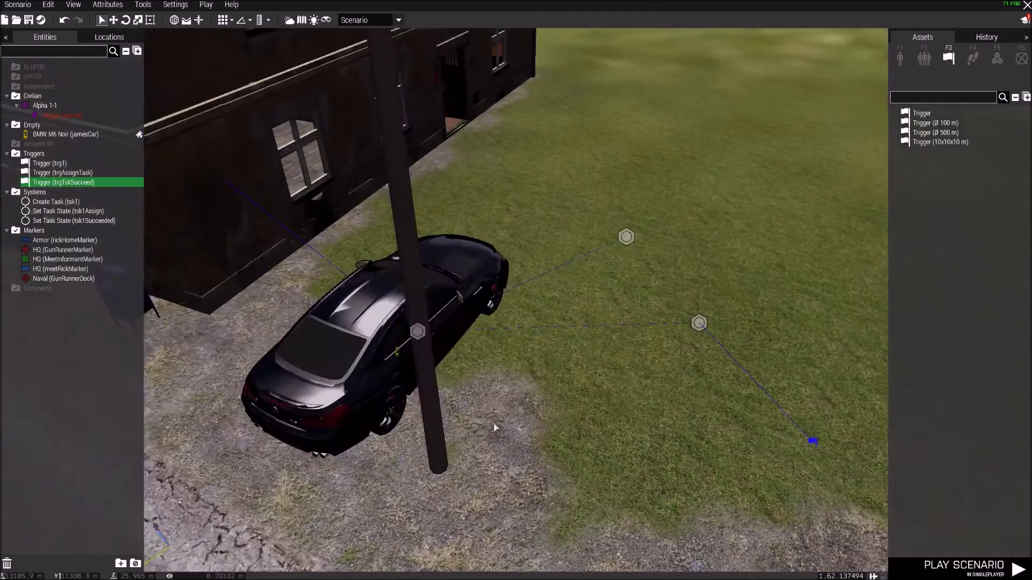
scroll(580, 427, "down", 3)
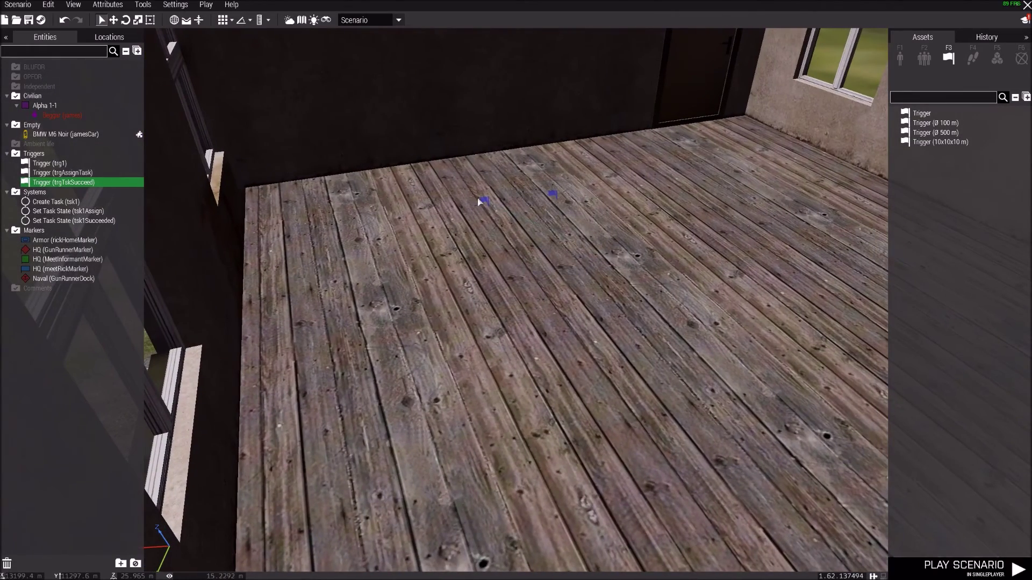
double_click(485, 202)
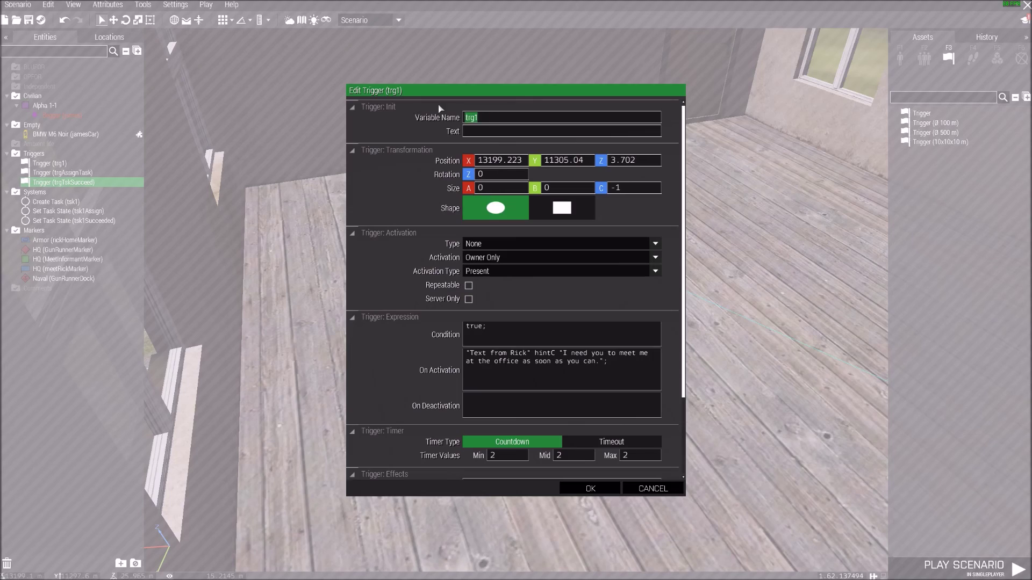
type("trgTextFromRick")
left_click(594, 489)
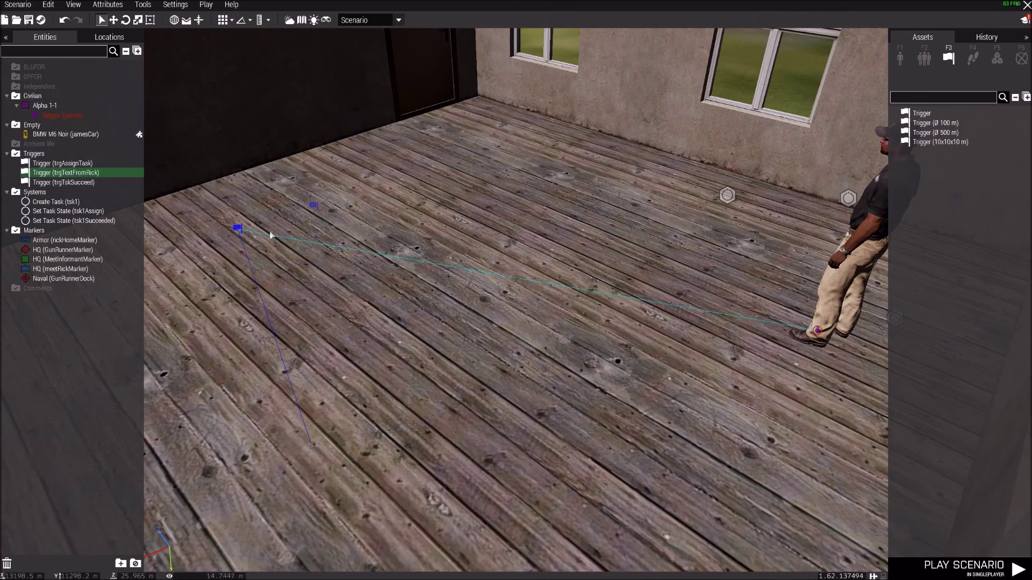
double_click(238, 229)
left_click(571, 491)
right_click_drag(571, 491, 462, 468)
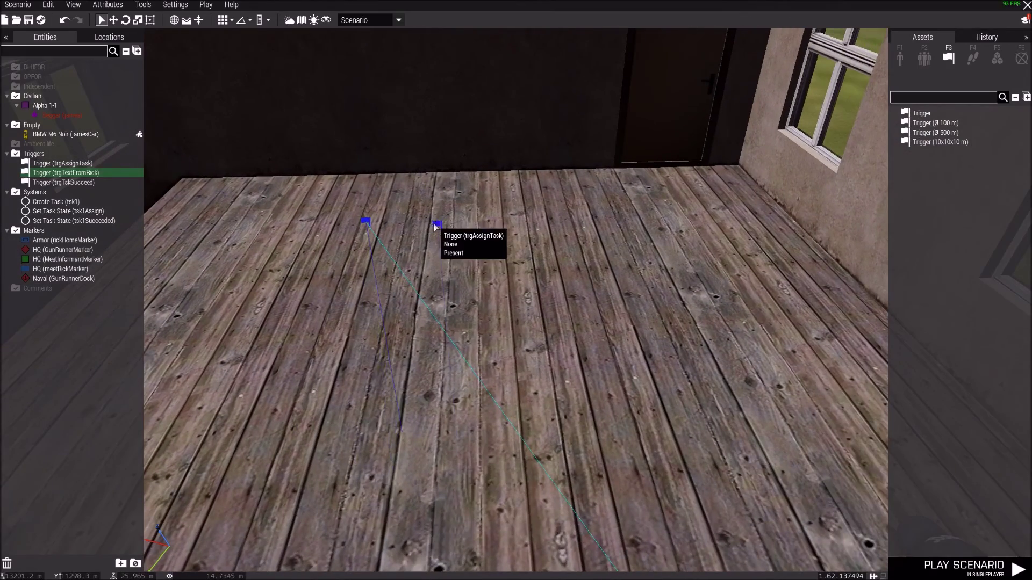
Step: Sync the Set Task State module tsk1Assign to the trgAssignTask trigger in the room
double_click(436, 225)
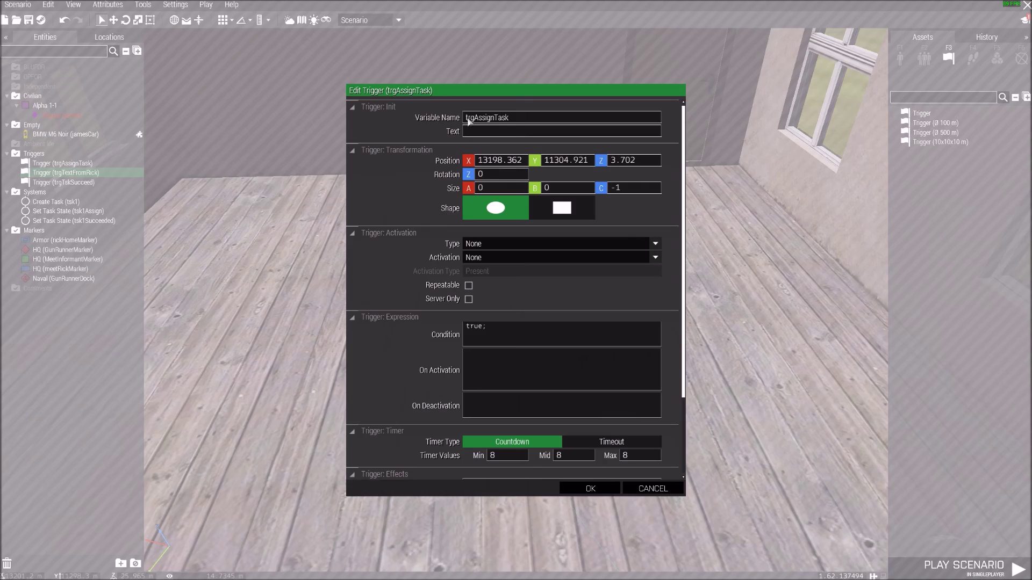
left_click(590, 489)
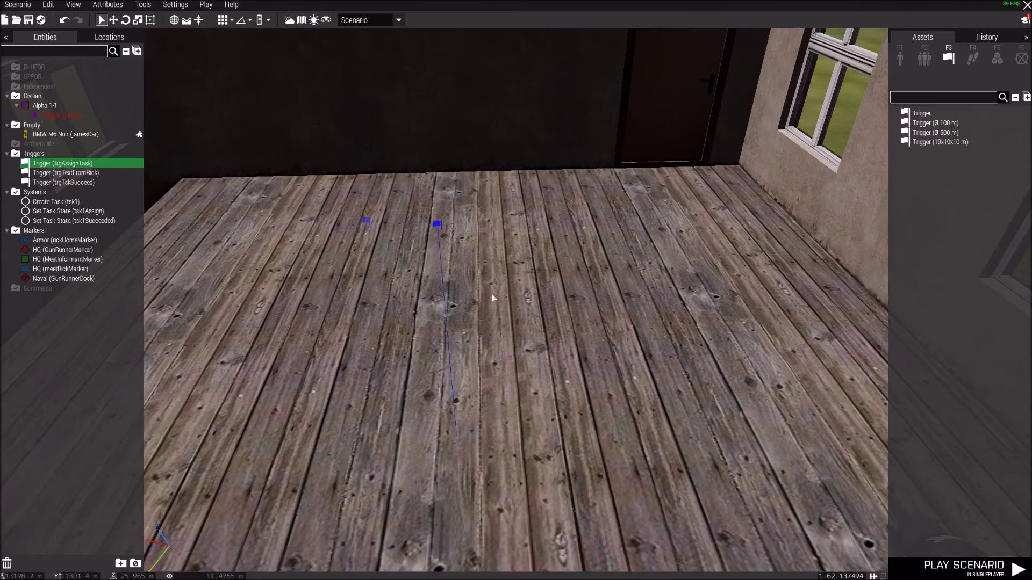
key("w")
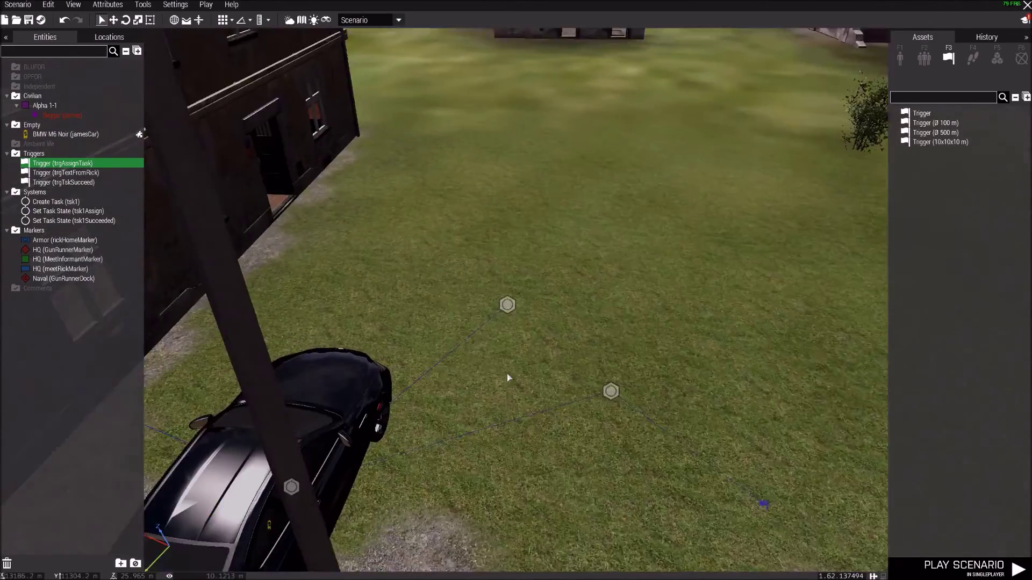
key("s")
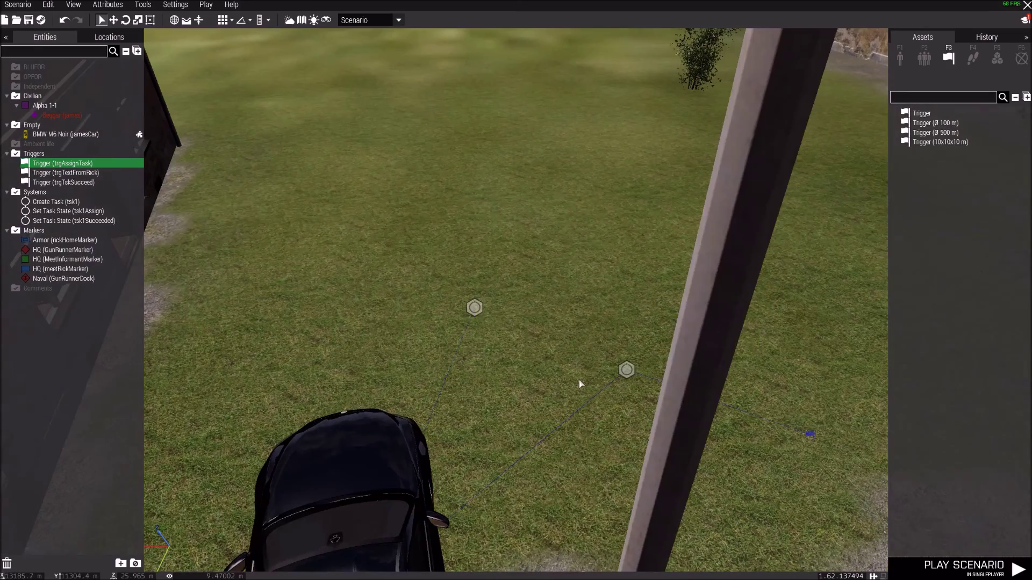
right_click(473, 308)
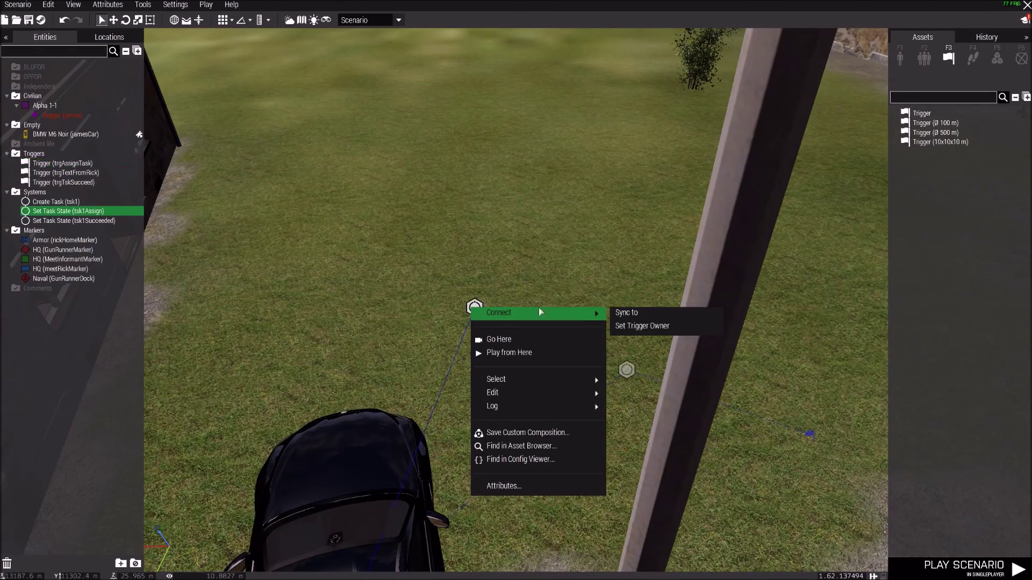
left_click(626, 311)
key("w")
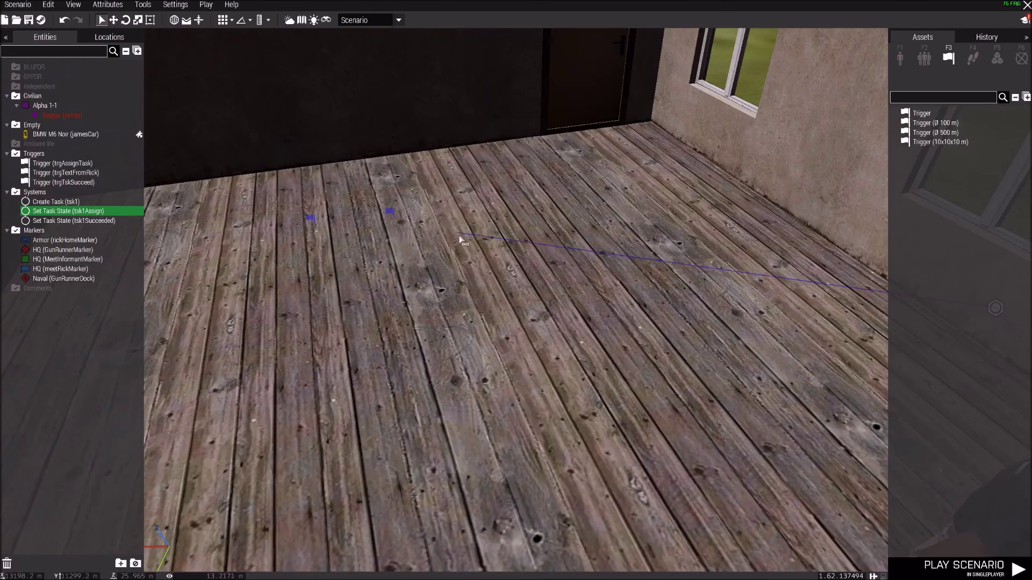
left_click(390, 211)
key("s")
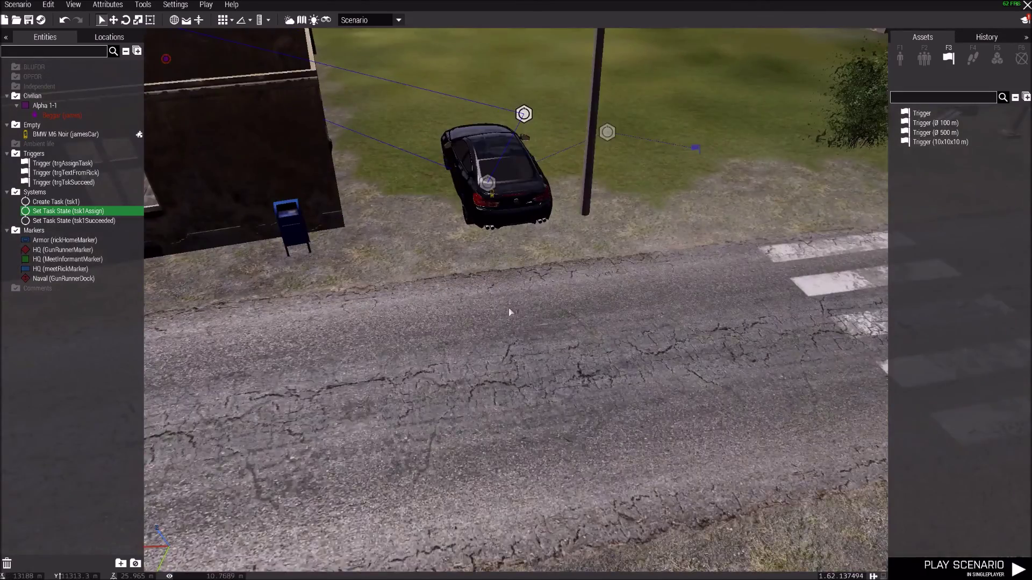
Step: Play the scenario and continue past the text-message hint
right_click_drag(508, 308, 445, 299)
key("ctrl+p")
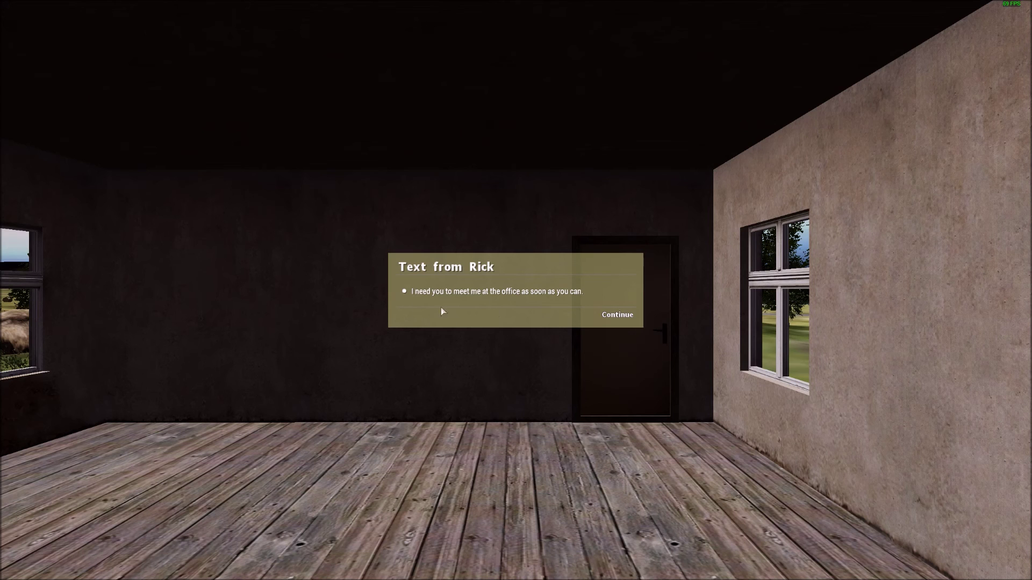
left_click(617, 316)
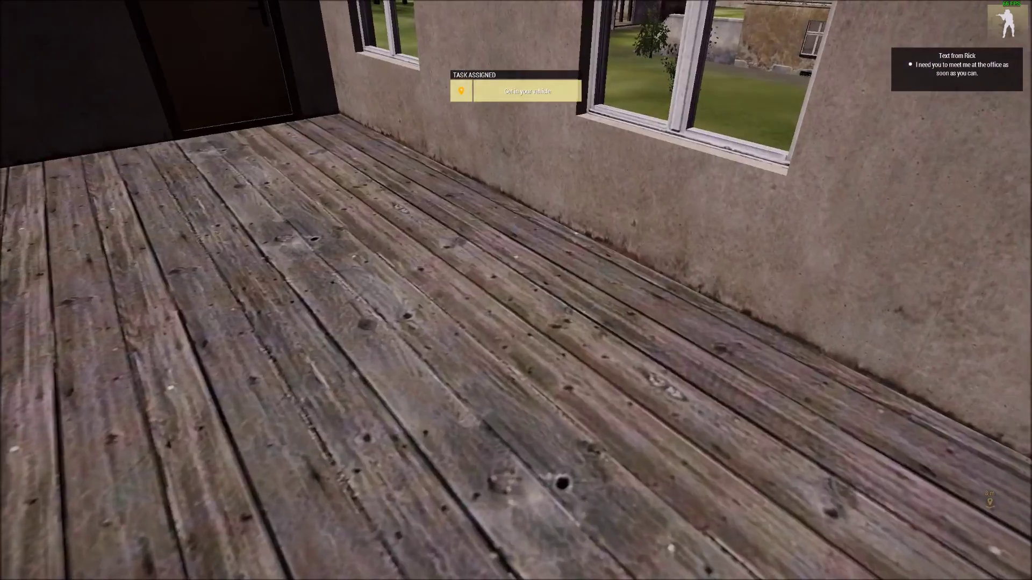
Step: Test the task by walking the character out to the BMW and getting in as driver, and return to the editor
key("w")
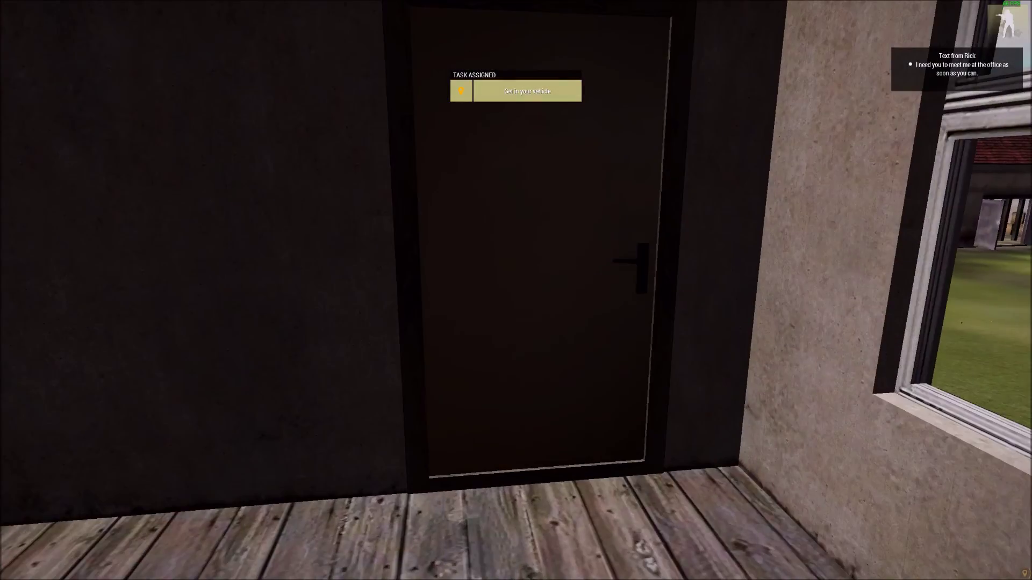
key("s")
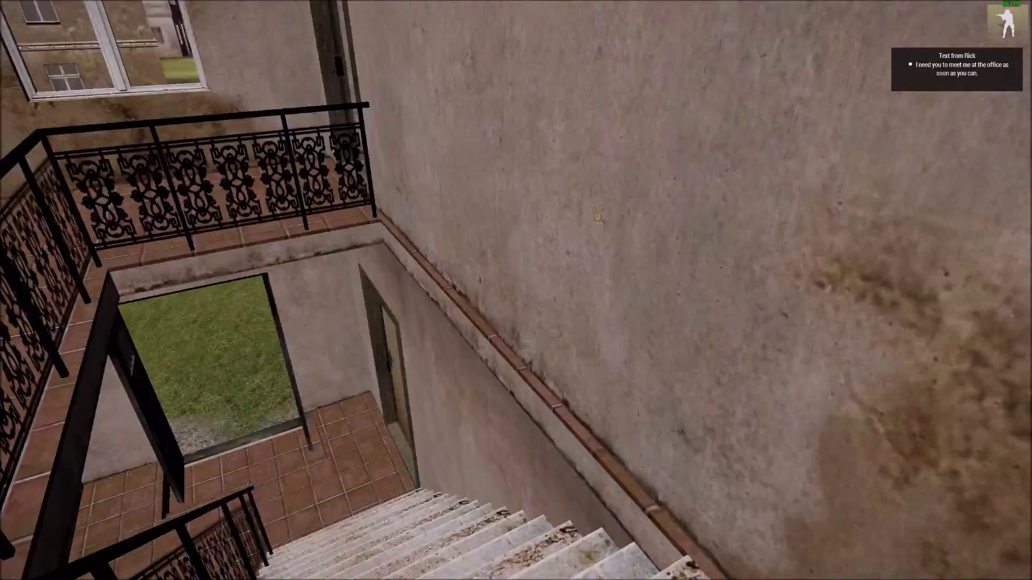
key("w")
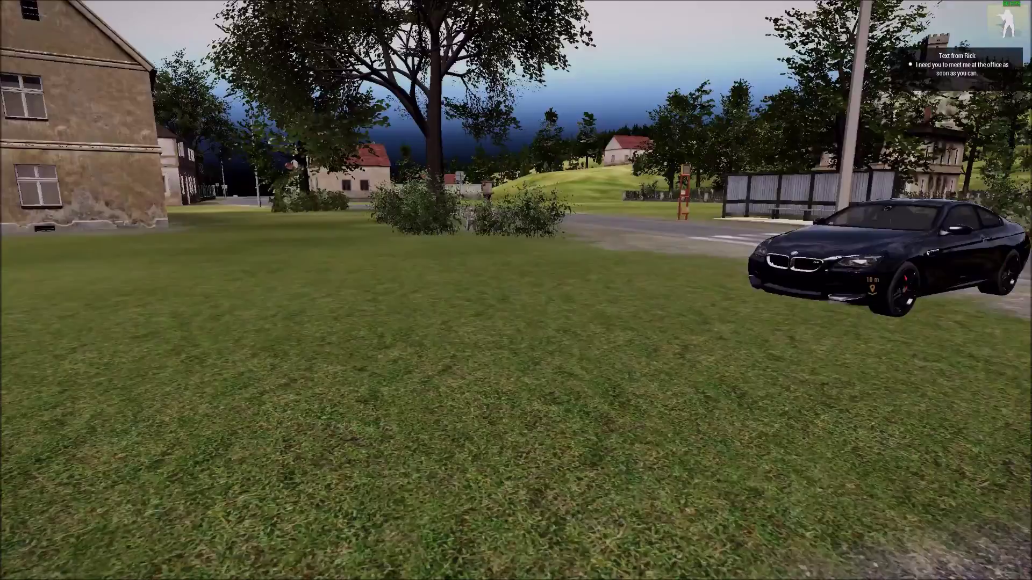
key("w")
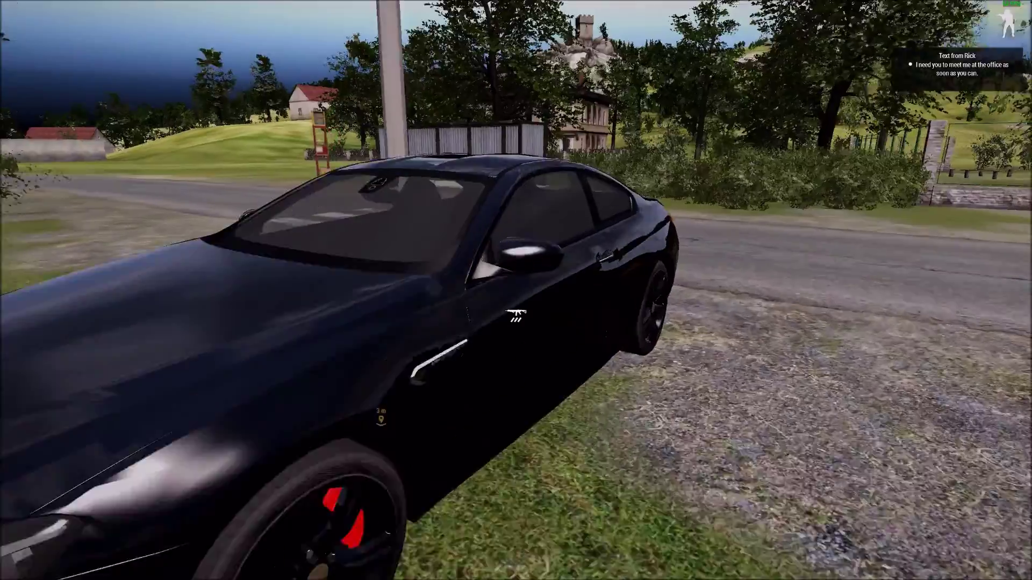
key("w")
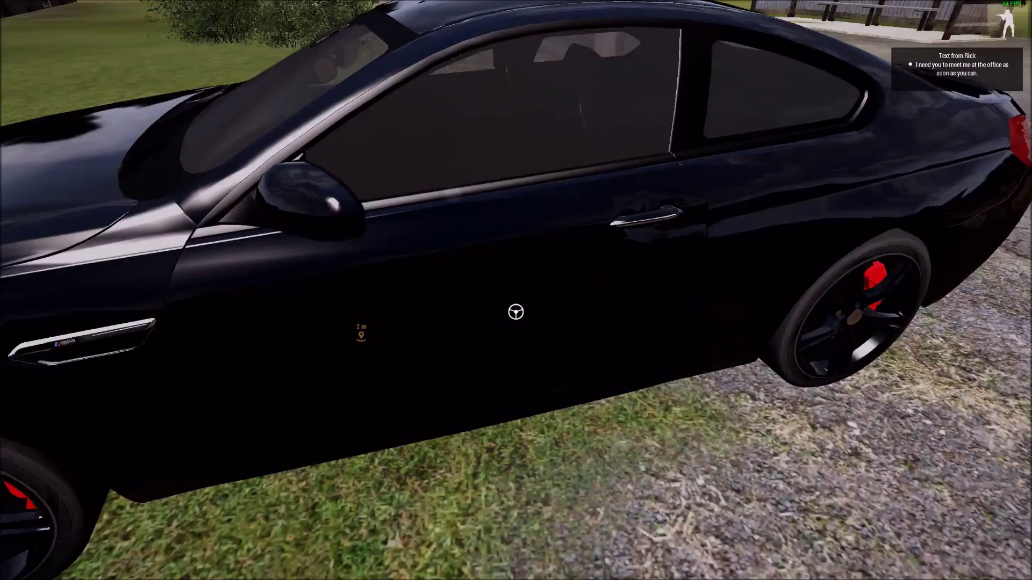
key("space")
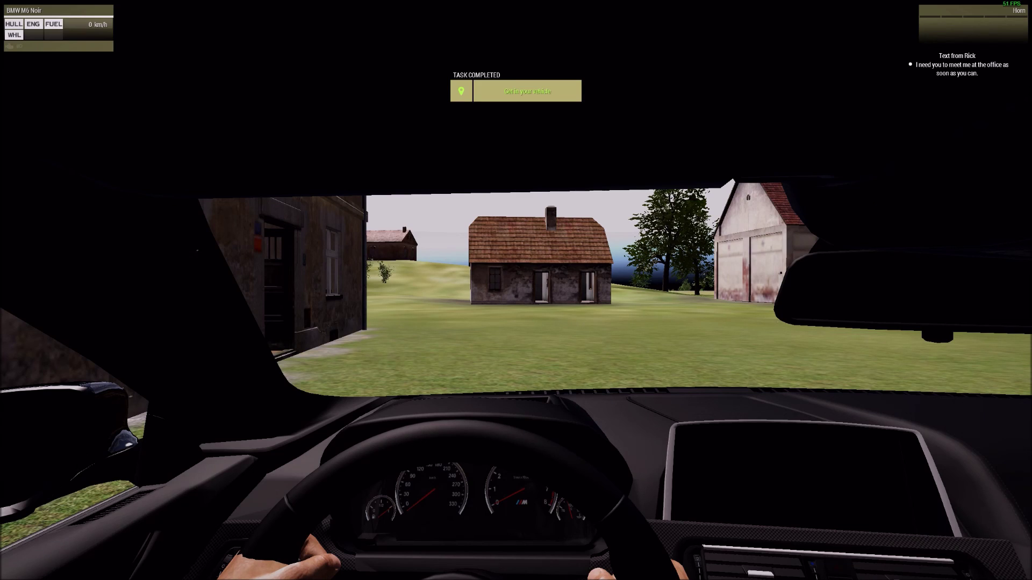
key("Escape")
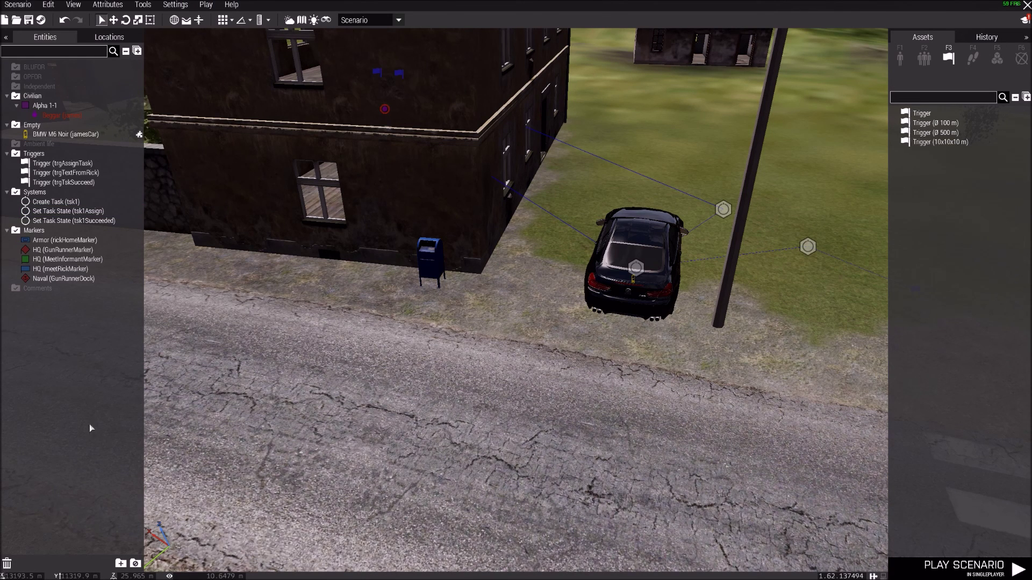
right_click_drag(376, 381, 423, 385)
scroll(424, 385, "down", 3)
scroll(423, 385, "down", 5)
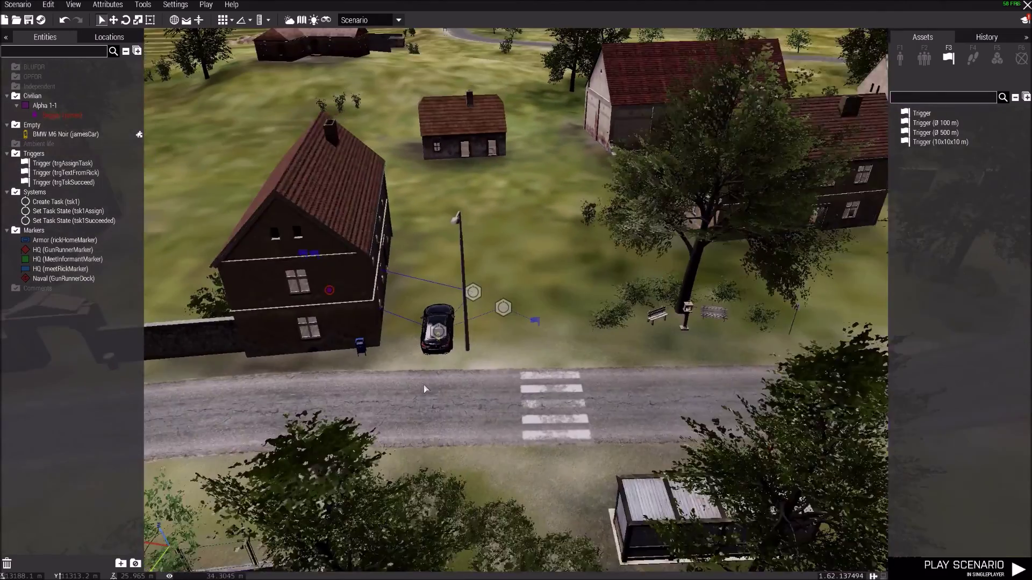
key("a")
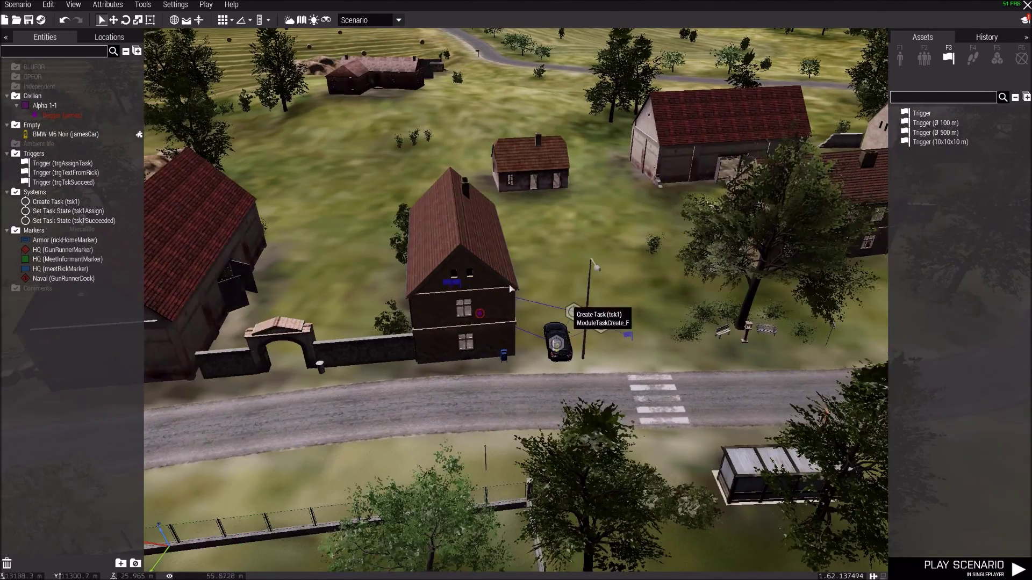
right_click_drag(473, 377, 537, 401)
scroll(537, 401, "down", 10)
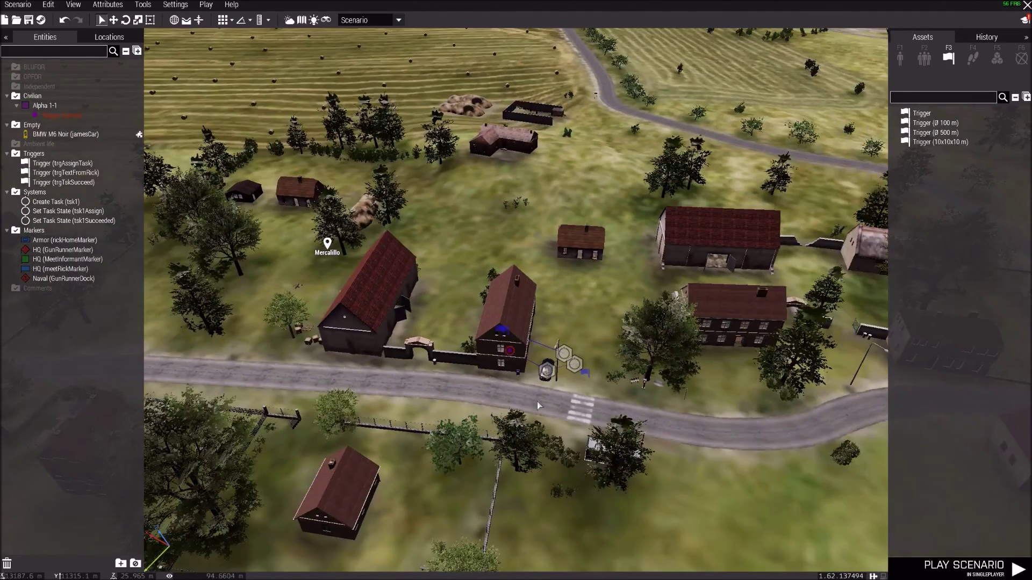
scroll(537, 401, "up", 8)
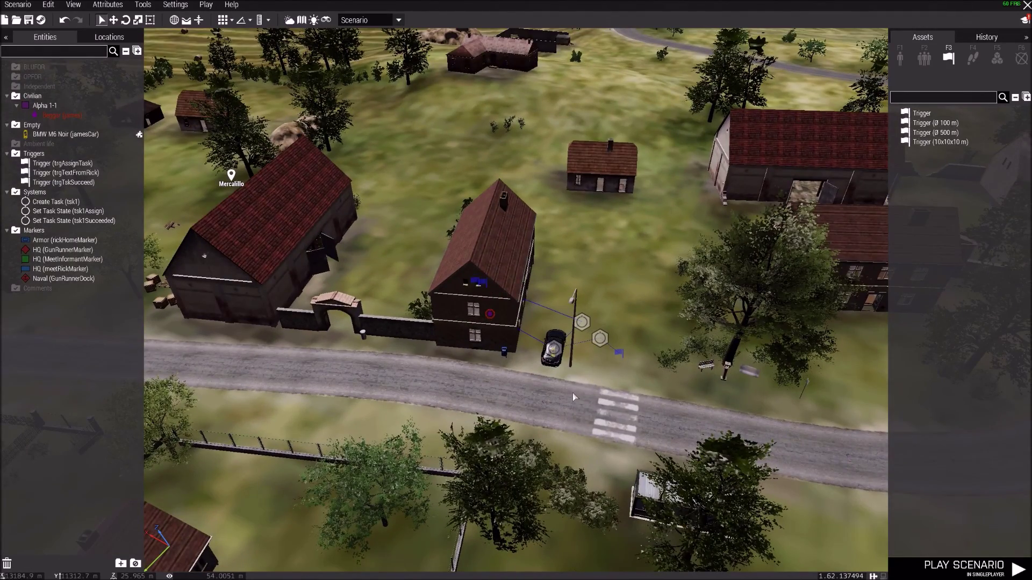